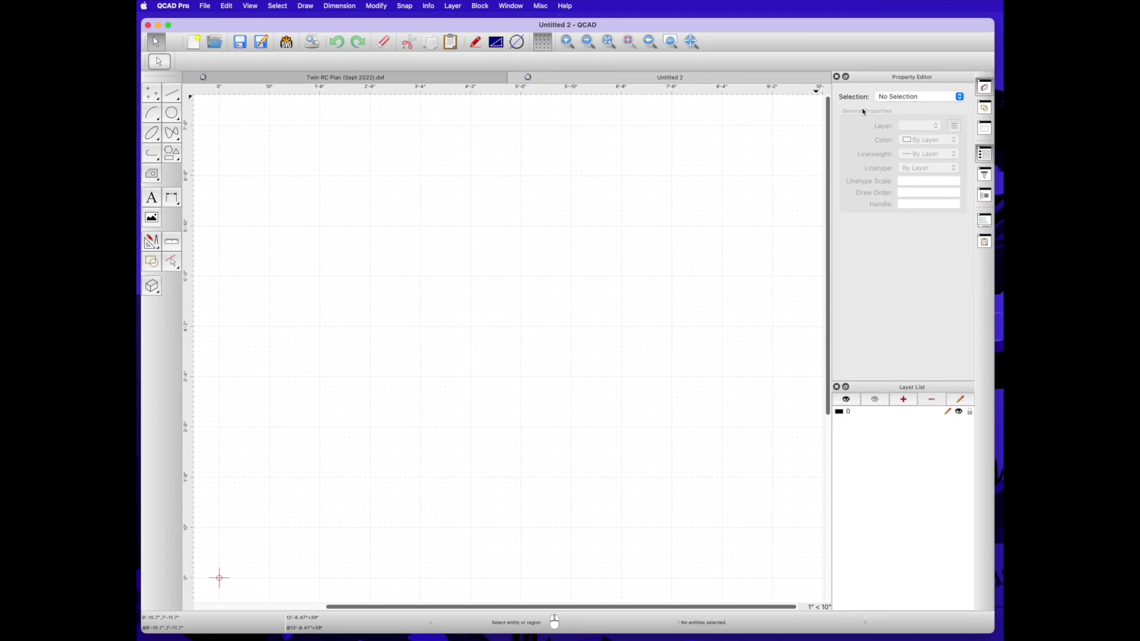
# Open the File menu to reach the recently used drawings.
pyautogui.click(206, 7)
# Open RC Componests Master File.dxf from recent files and draw a 2'6" vertical line.
pyautogui.moveTo(217, 55)
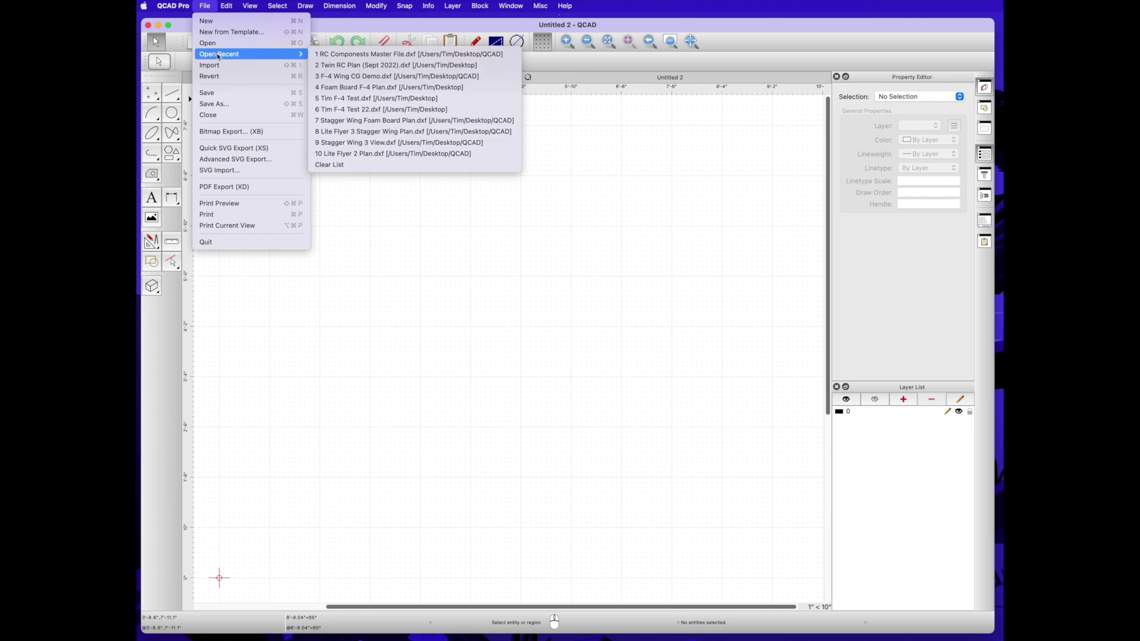
pyautogui.click(337, 54)
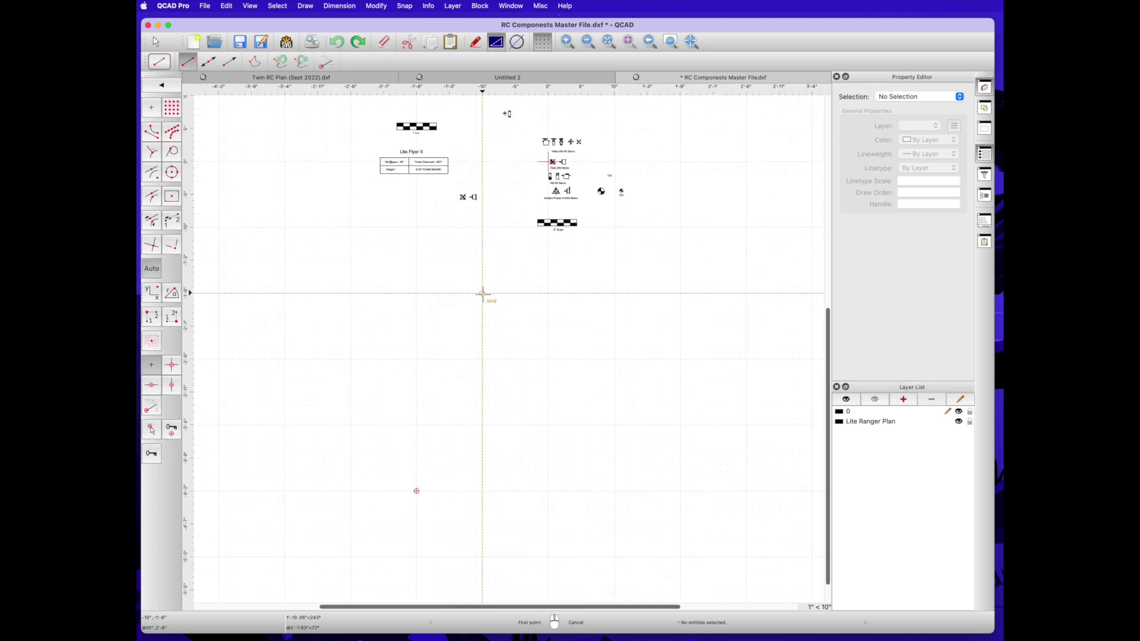
pyautogui.click(482, 293)
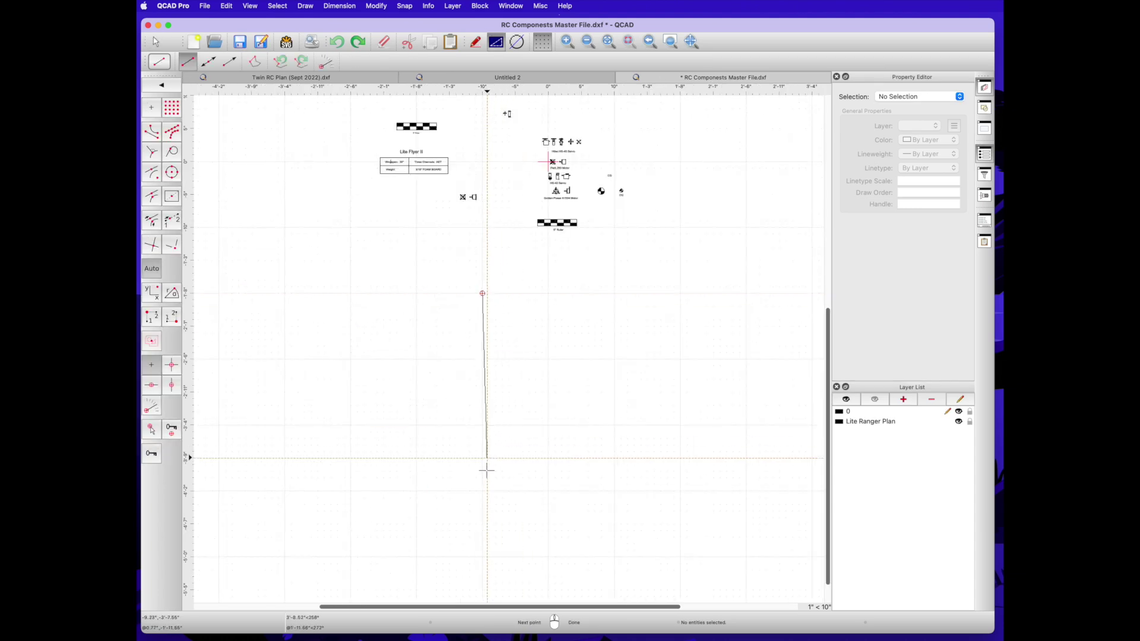
pyautogui.click(479, 492)
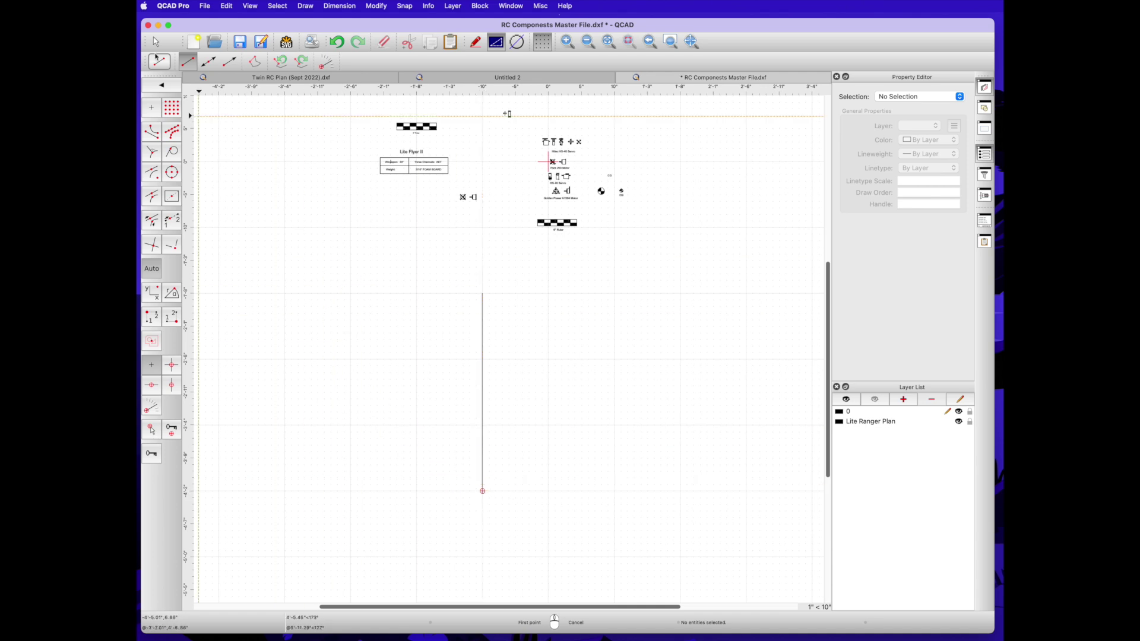
pyautogui.press('Escape')
pyautogui.press('Escape')
pyautogui.click(482, 356)
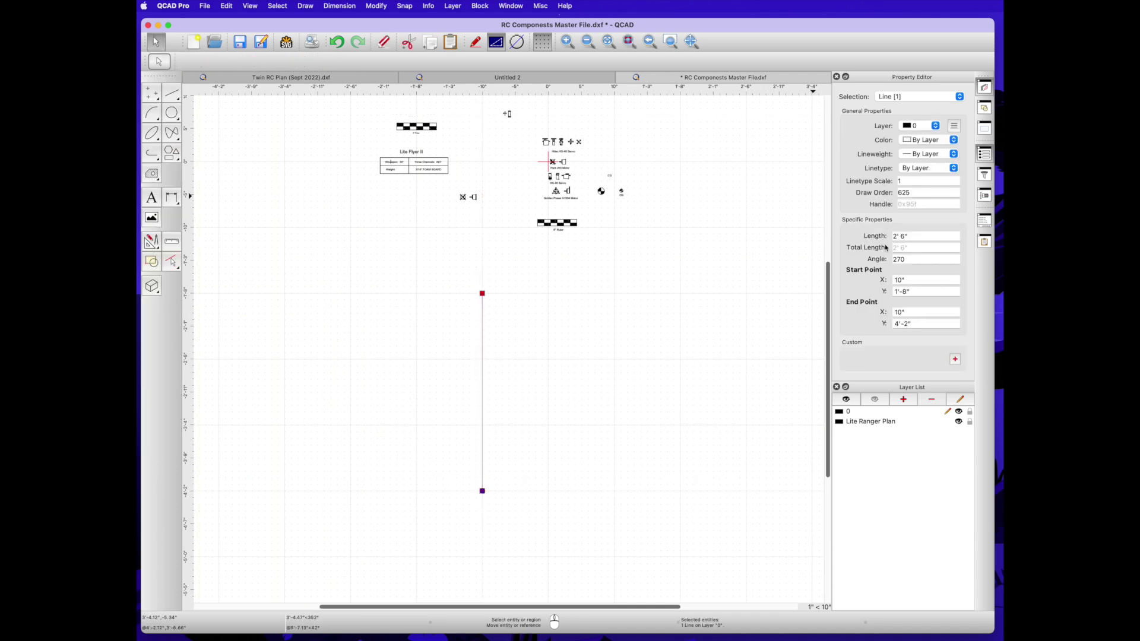
# Draw a horizontal line running left from the vertical line's bottom end.
pyautogui.press('l')
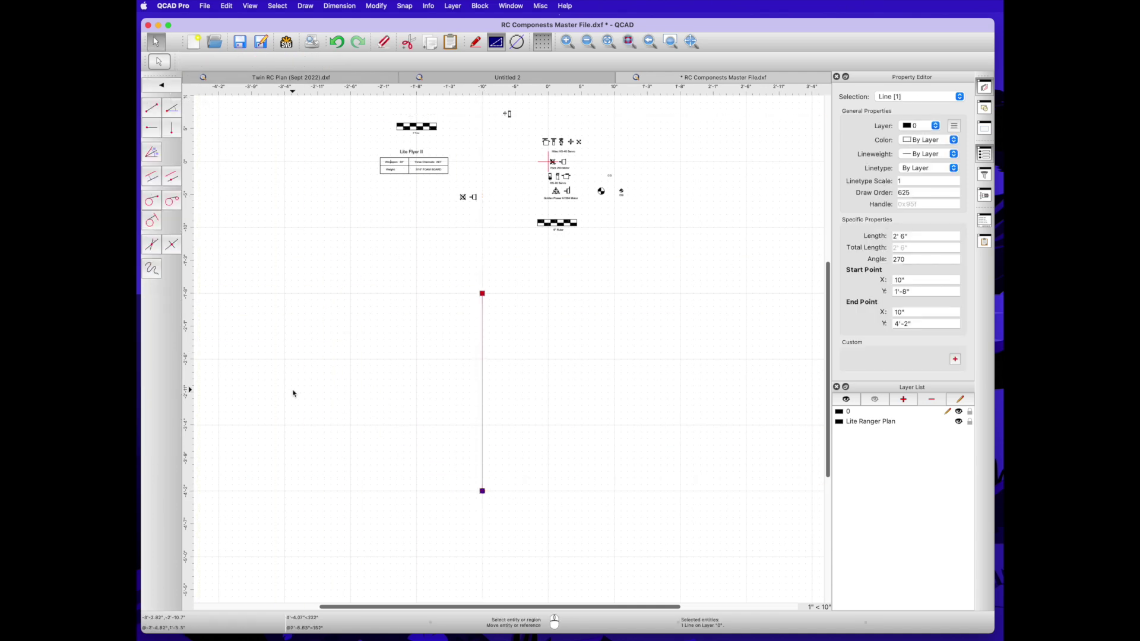
pyautogui.press('i')
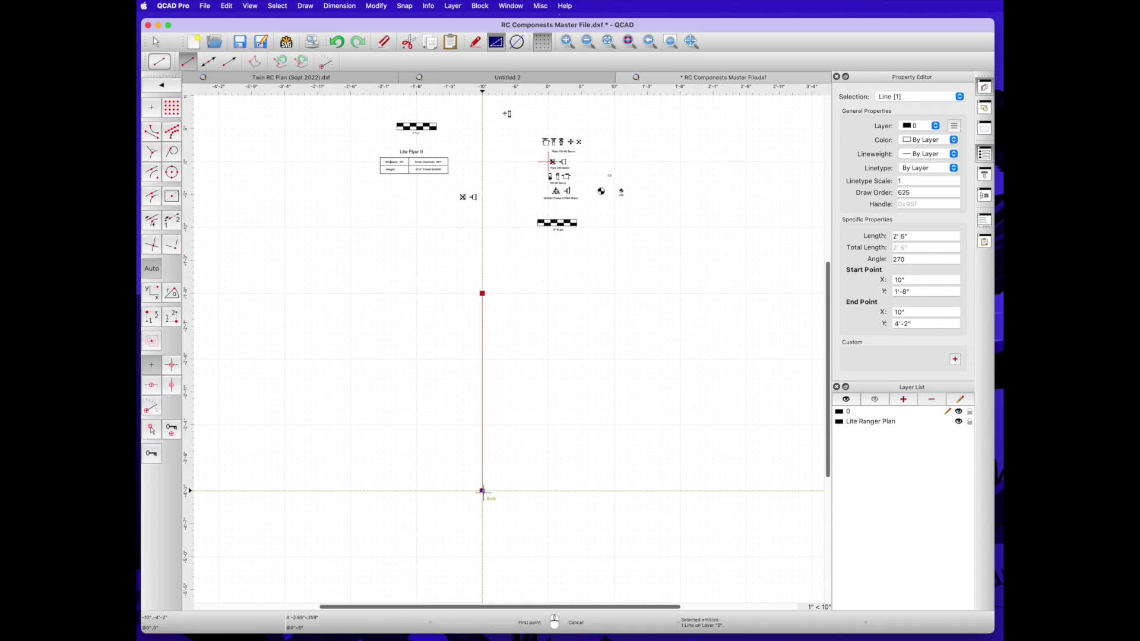
pyautogui.click(482, 490)
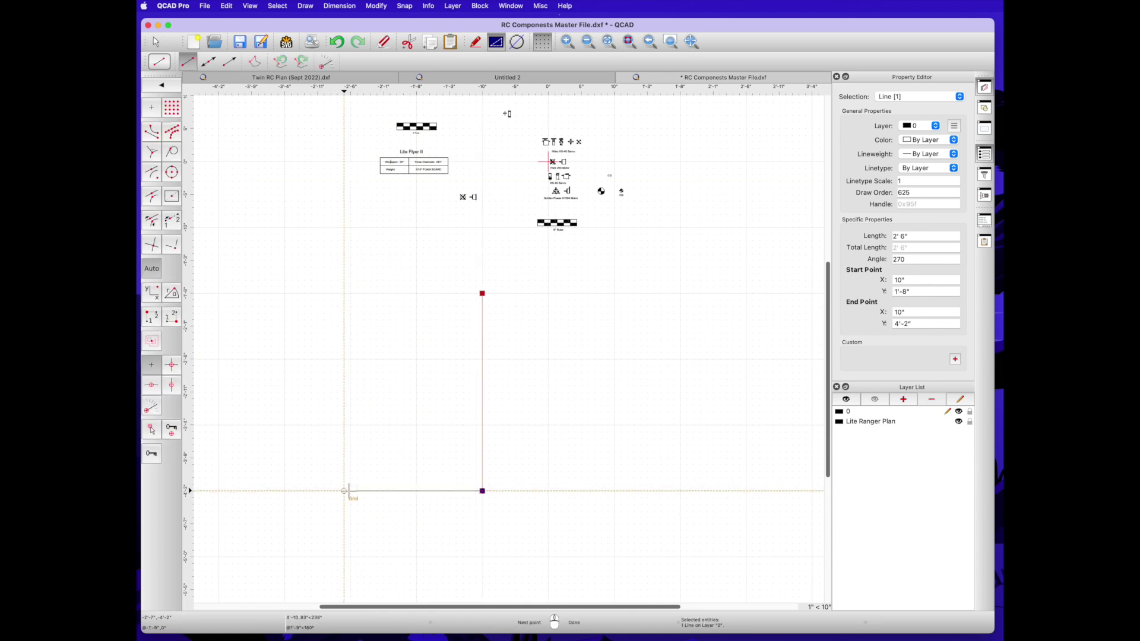
pyautogui.click(285, 490)
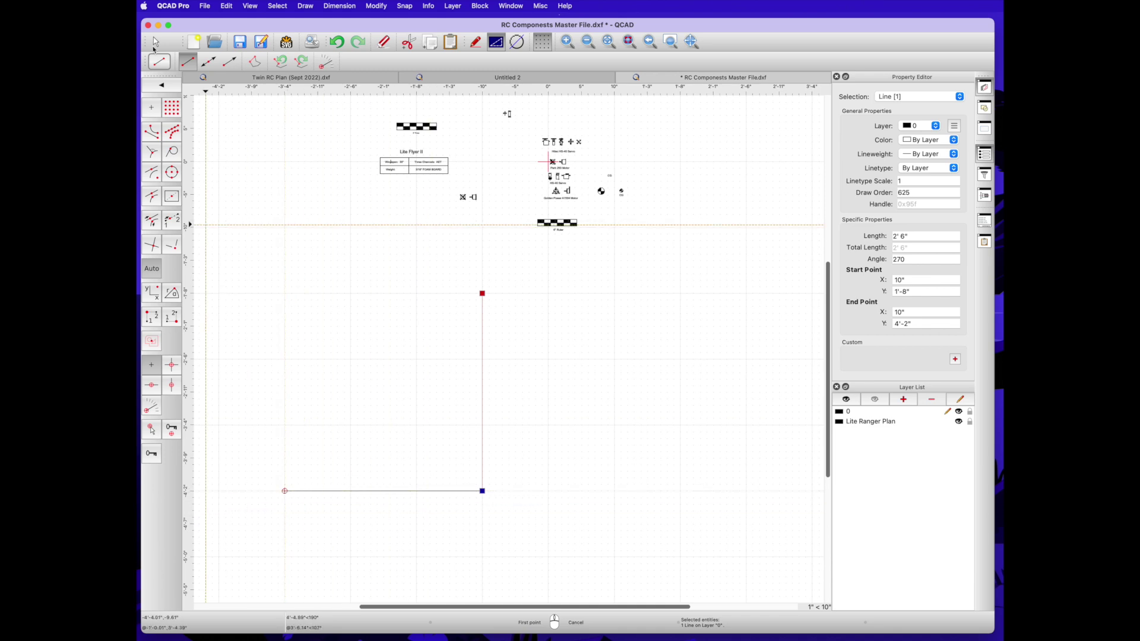
pyautogui.press('Escape')
pyautogui.moveTo(445, 608); pyautogui.dragTo(414, 608)
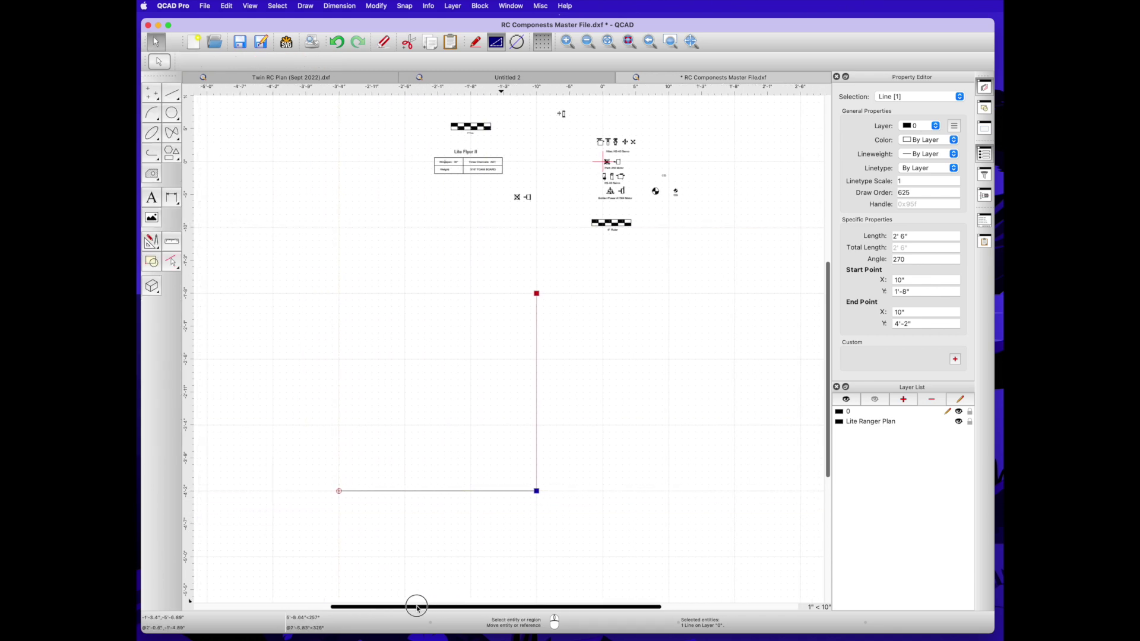
pyautogui.press('p')
pyautogui.press('a')
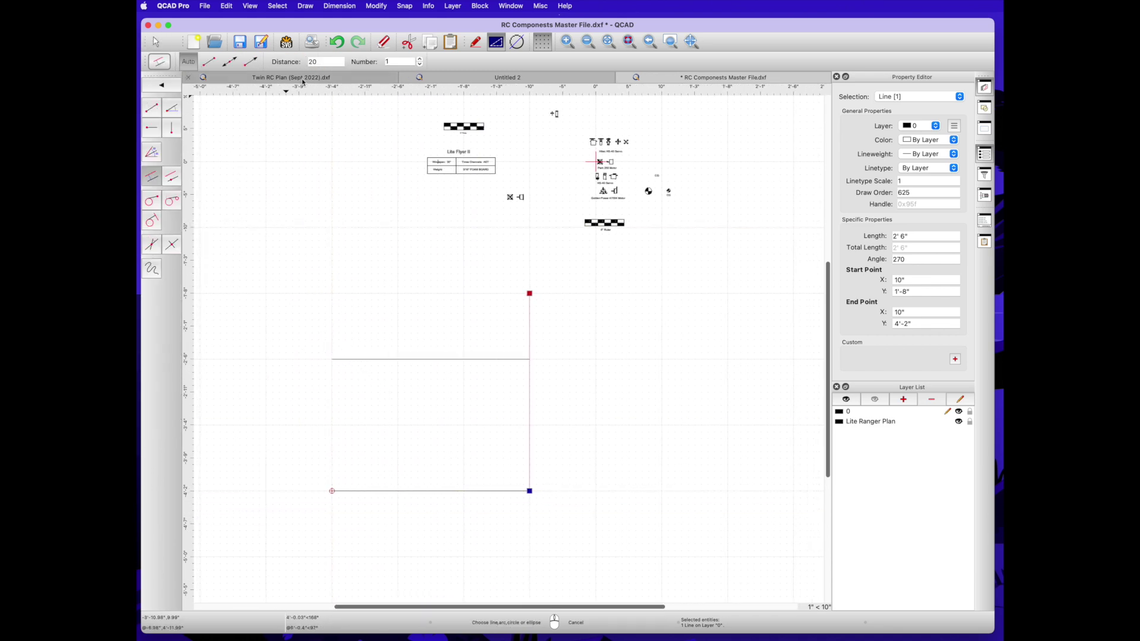
# Offset the horizontal base line 8" upward as a parallel line.
pyautogui.click(319, 62)
pyautogui.write('8')
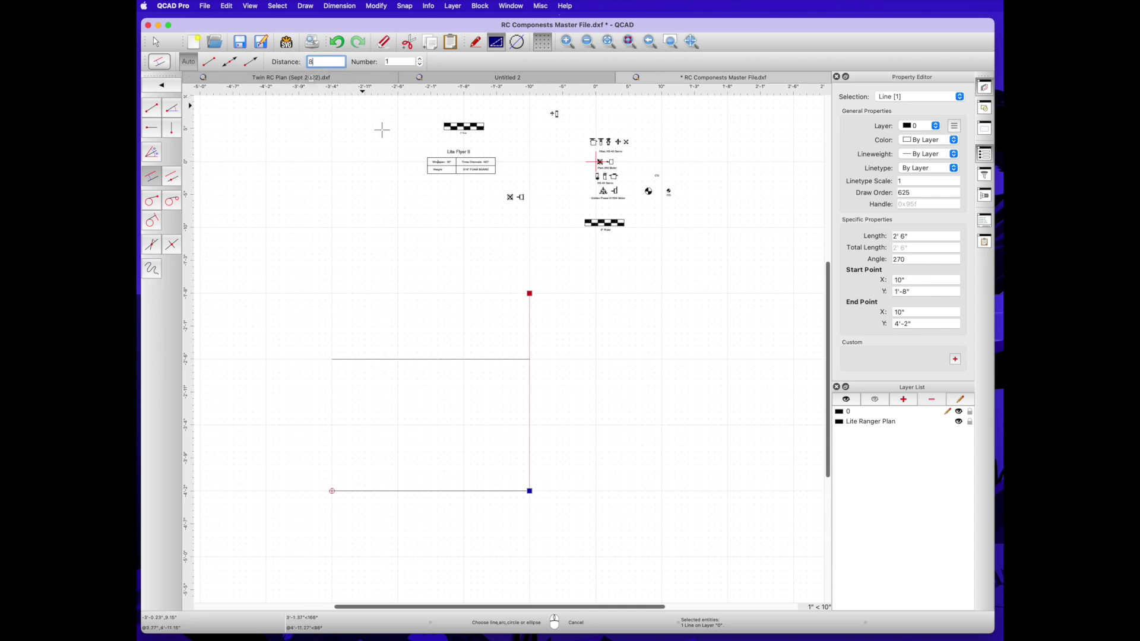
pyautogui.click(451, 356)
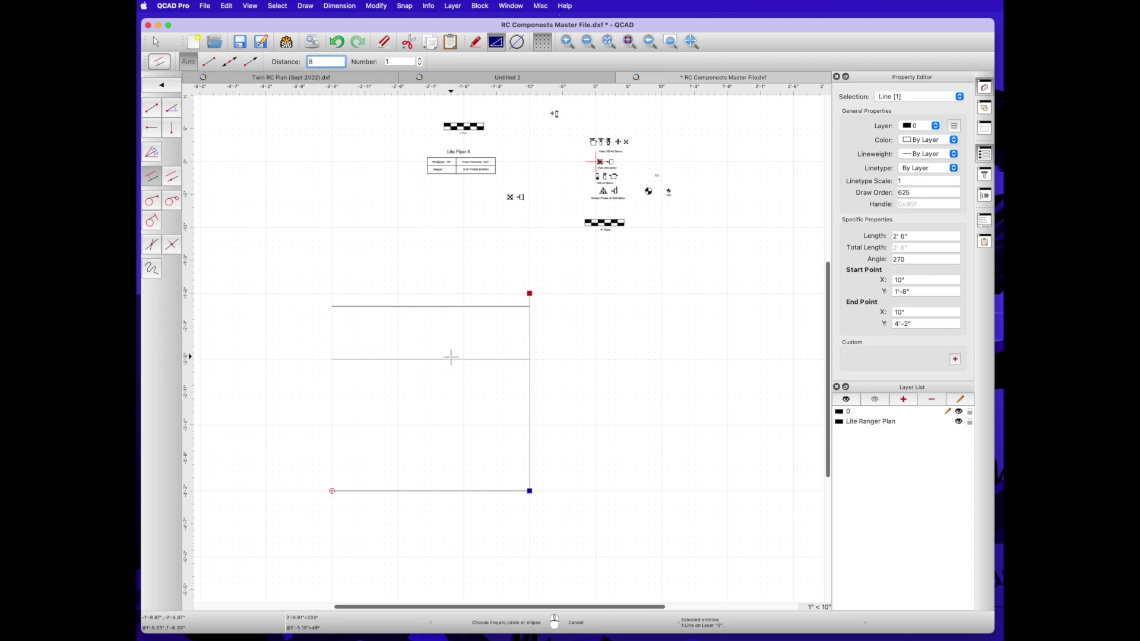
# Add the 5" horizontal and 22" vertical parallel offsets, then return to selecting.
pyautogui.hscroll(2, 451, 359)
pyautogui.click(319, 62)
pyautogui.write('5')
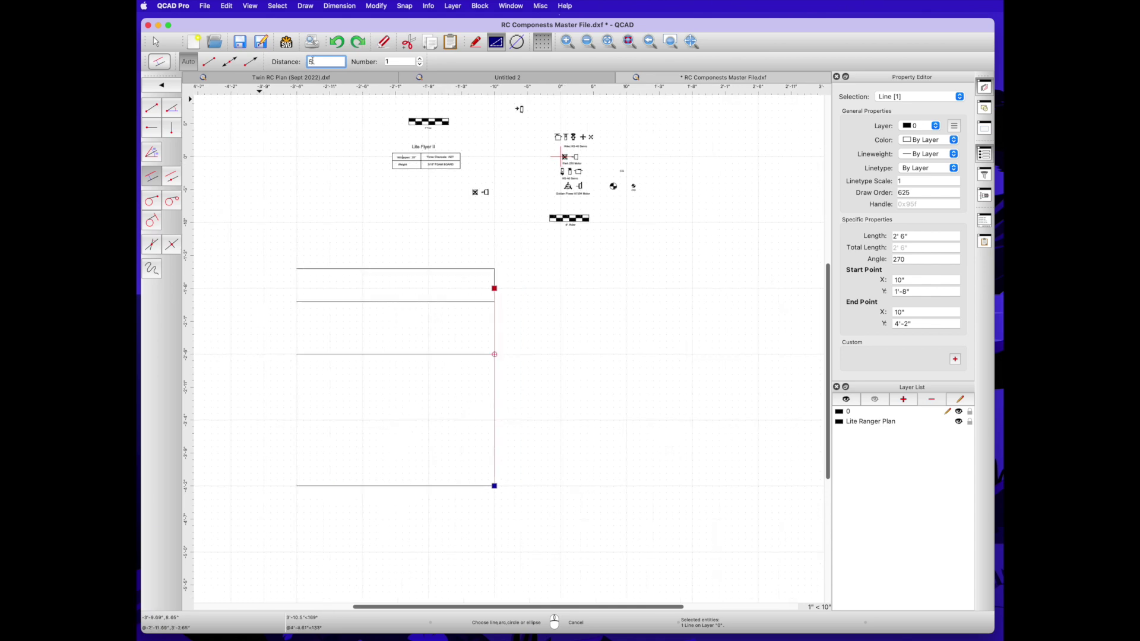
pyautogui.press('BackSpace')
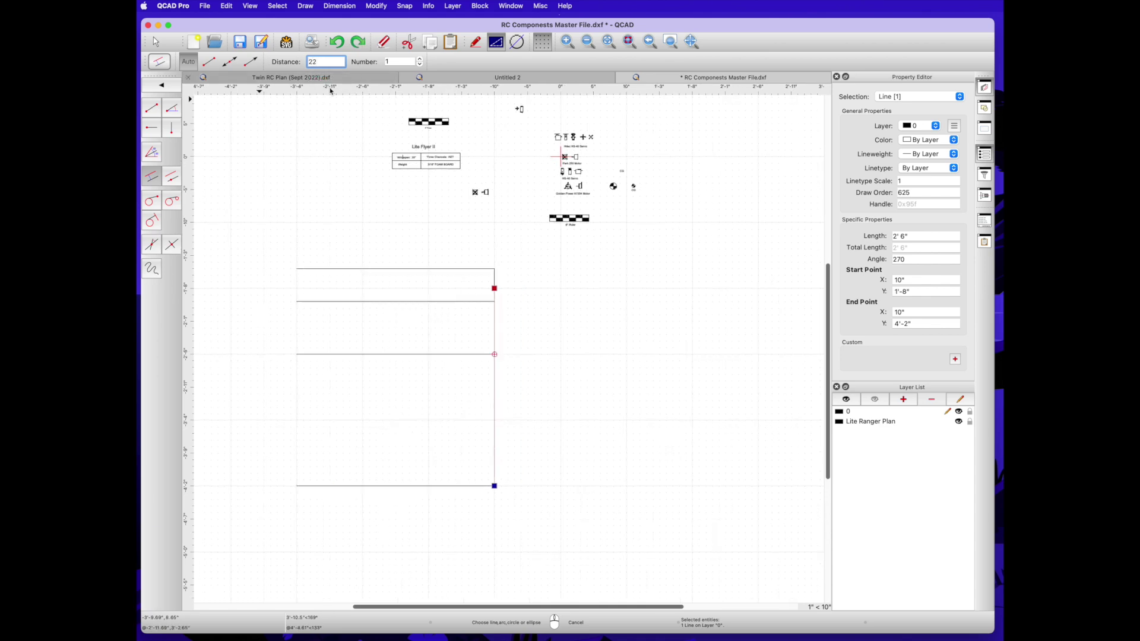
pyautogui.scroll(-5, 450, 291)
pyautogui.scroll(5, 469, 300)
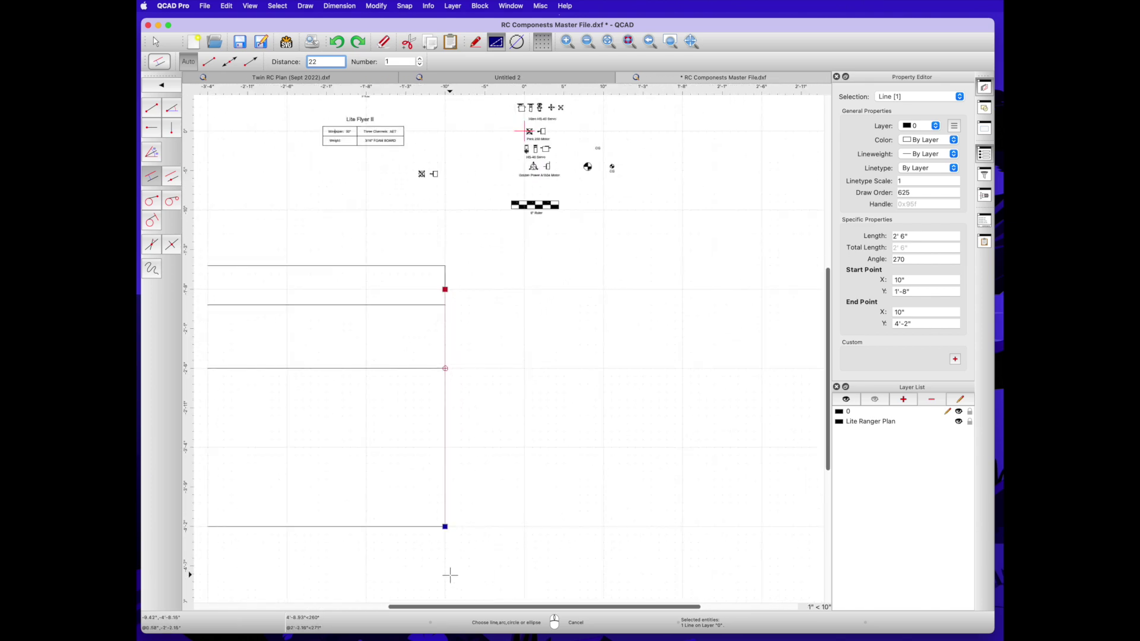
pyautogui.moveTo(445, 608); pyautogui.dragTo(367, 610)
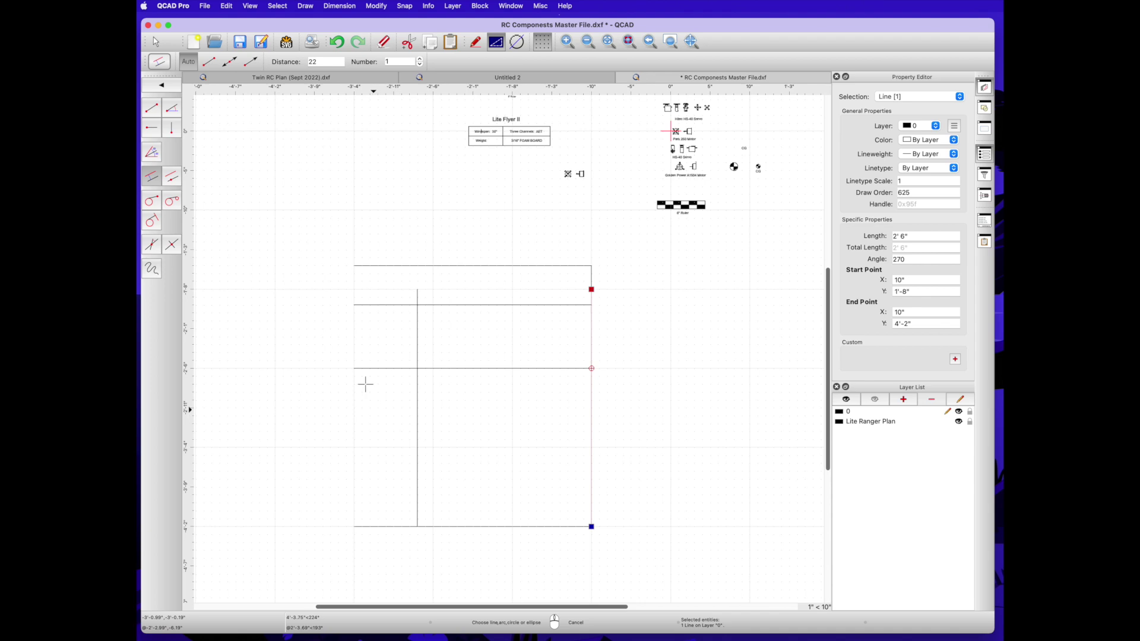
pyautogui.click(155, 42)
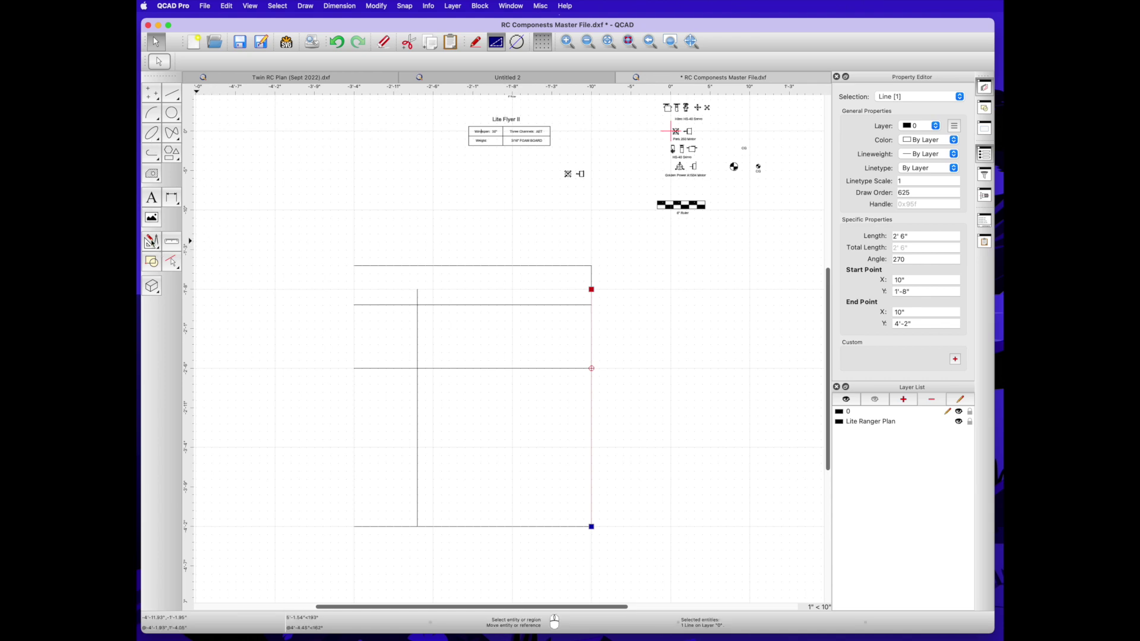
pyautogui.click(152, 241)
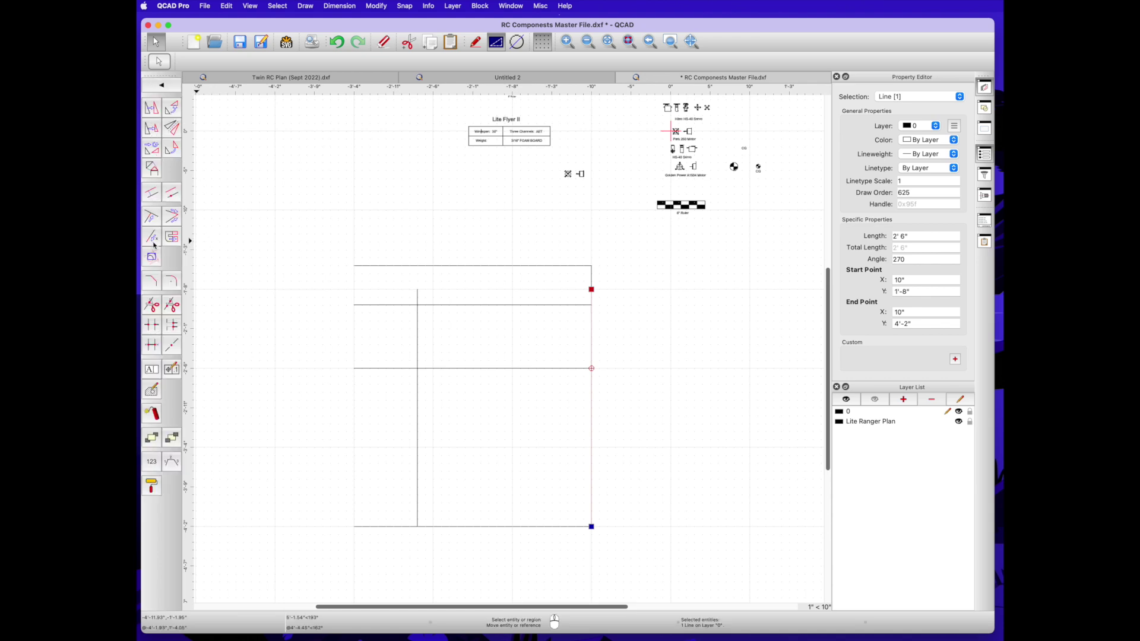
# Remove the inner vertical's lower part and the middle horizontal's left stub.
pyautogui.click(153, 325)
pyautogui.click(417, 392)
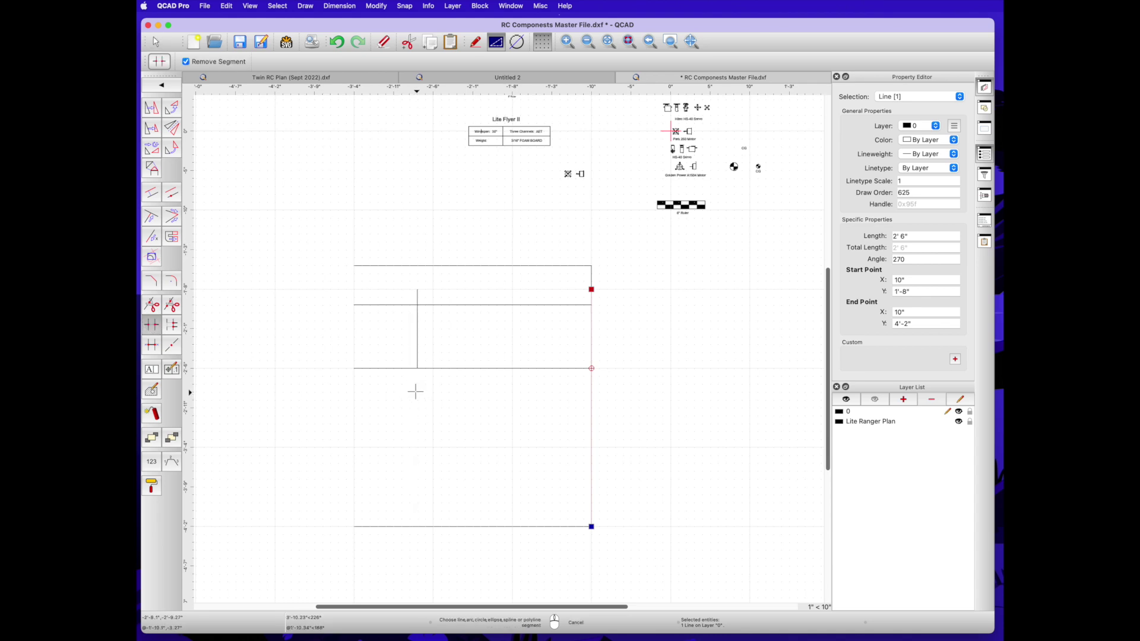
pyautogui.click(393, 368)
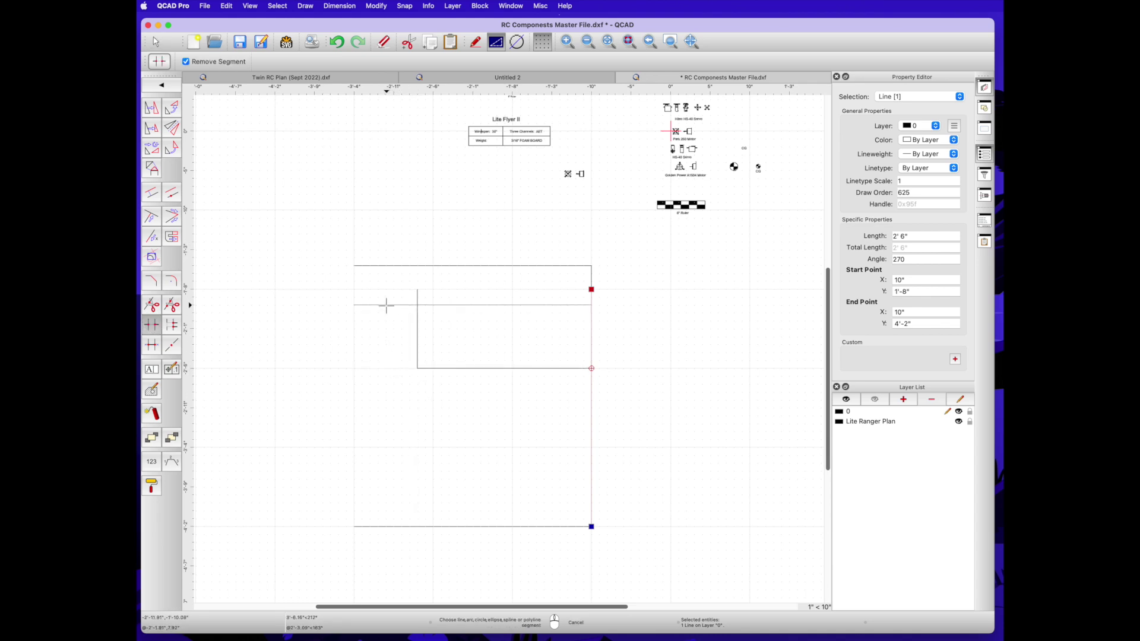
pyautogui.scroll(-10, 386, 306)
pyautogui.scroll(15, 402, 306)
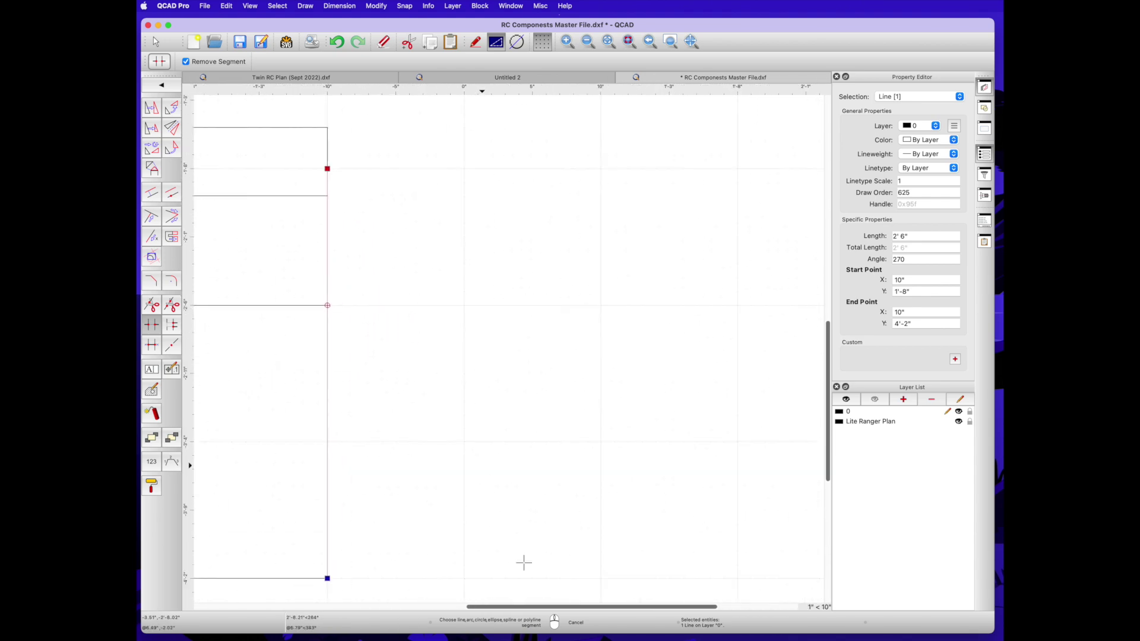
pyautogui.moveTo(498, 606); pyautogui.dragTo(361, 588)
pyautogui.scroll(-1, 380, 388)
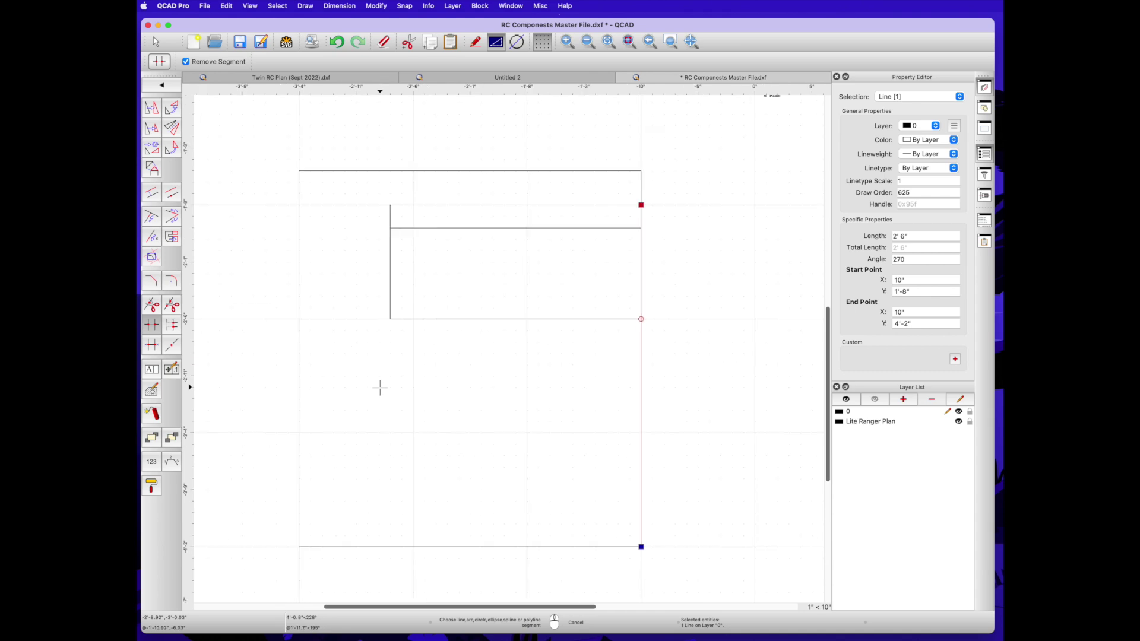
pyautogui.scroll(-5, 380, 387)
pyautogui.scroll(5, 380, 388)
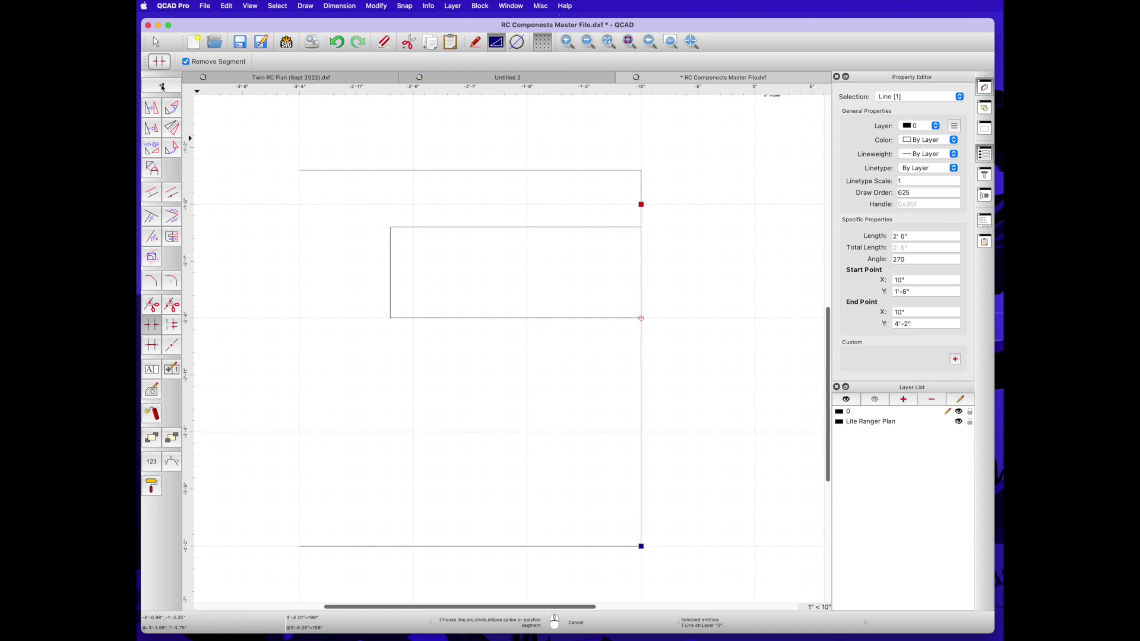
pyautogui.click(155, 41)
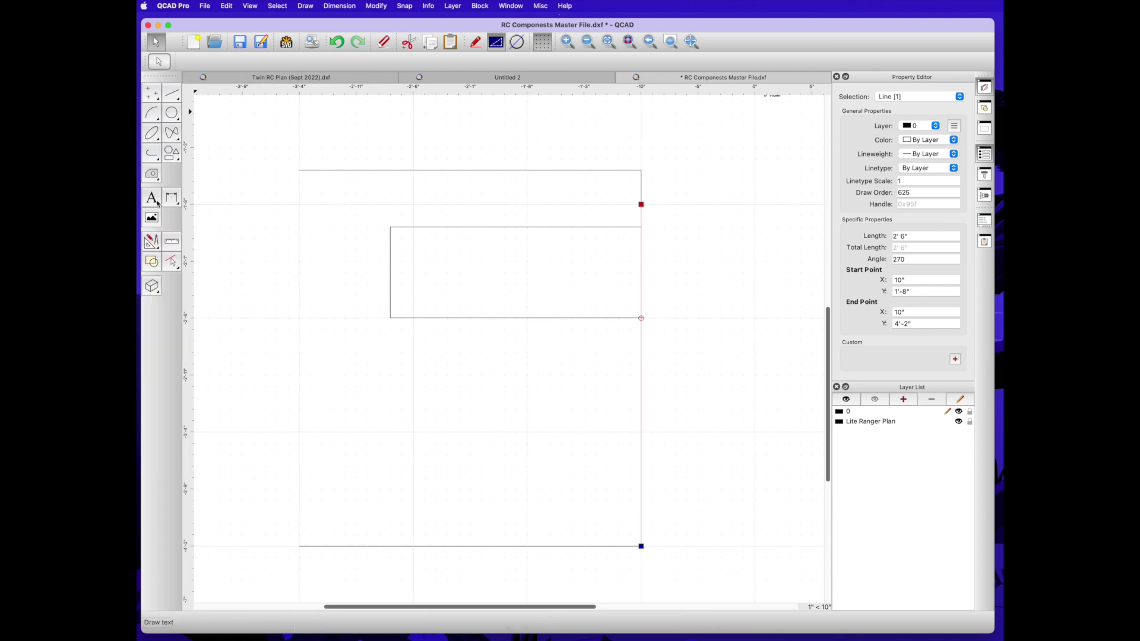
# Add a parallel line 1" inside the upright.
pyautogui.click(173, 94)
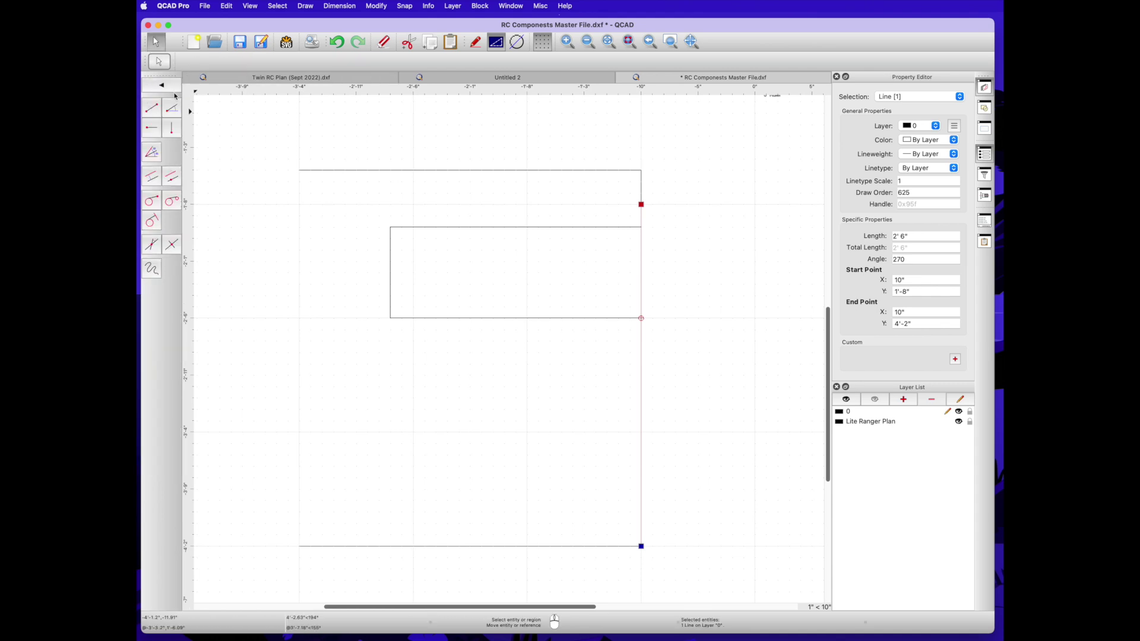
pyautogui.click(152, 176)
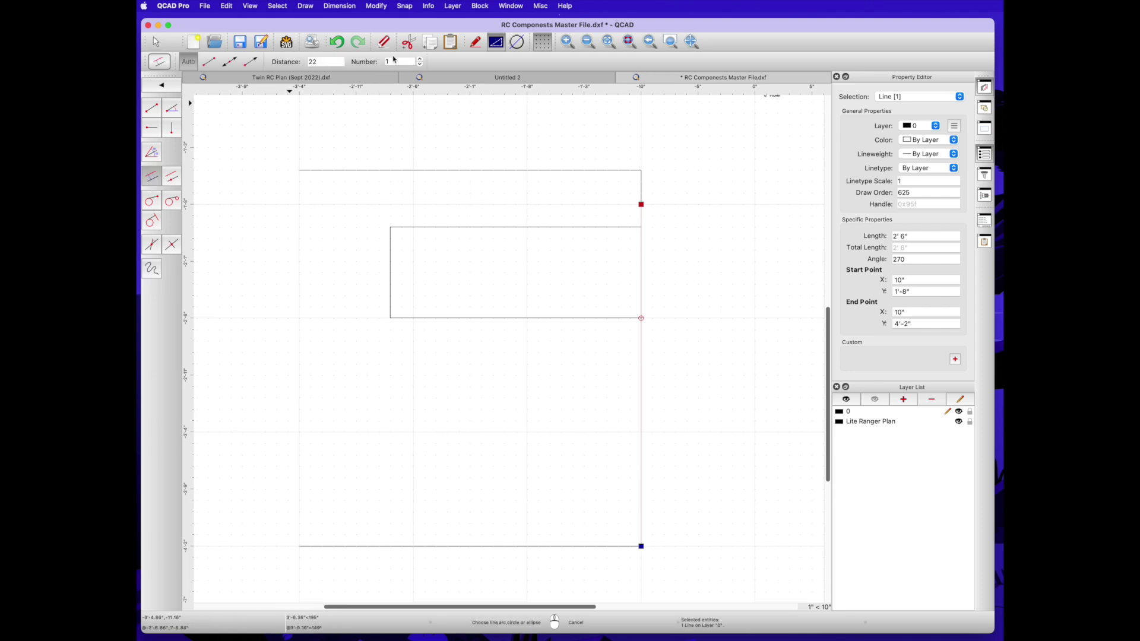
pyautogui.doubleClick(302, 62)
pyautogui.write('1')
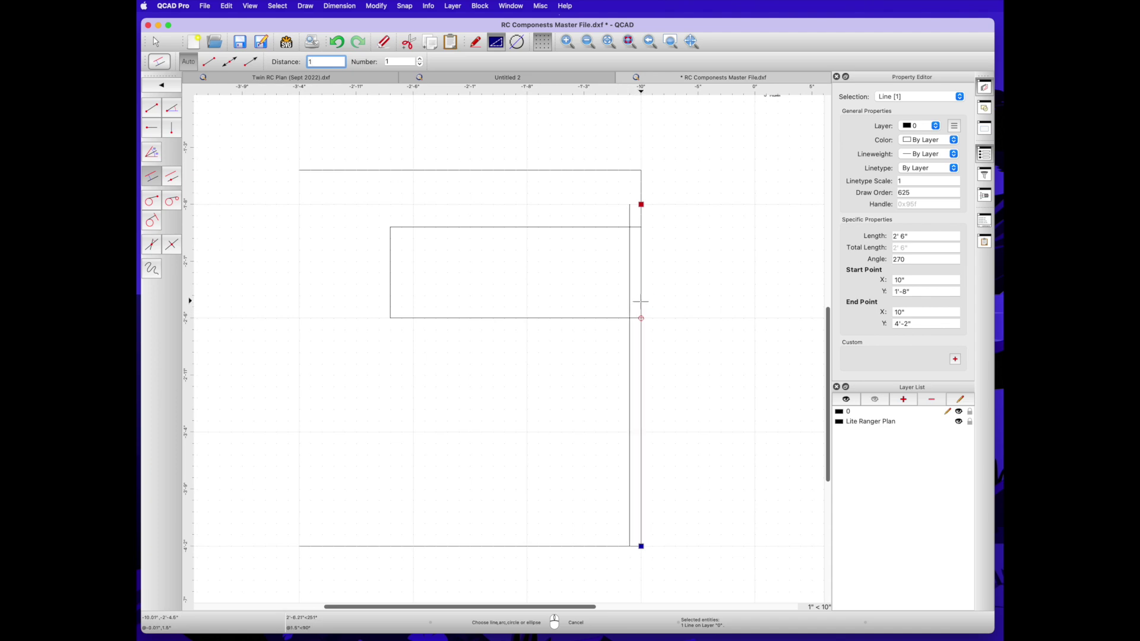
pyautogui.click(641, 301)
# Draw a line from the upper intersection down to the bottom intersection.
pyautogui.press('l')
pyautogui.press('i')
pyautogui.click(630, 319)
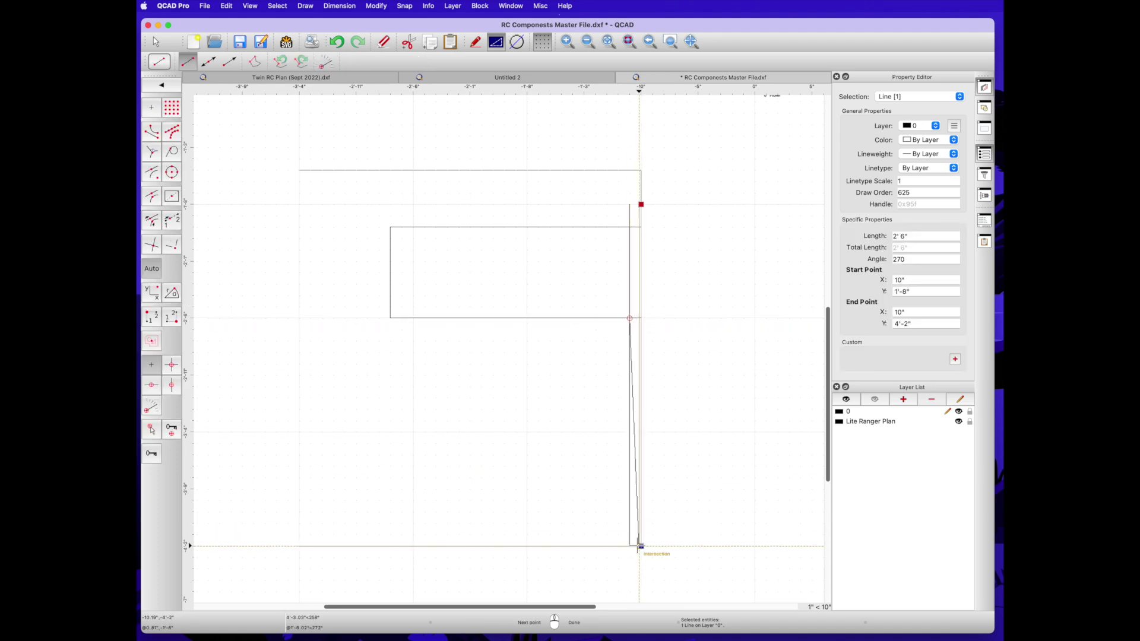
pyautogui.click(641, 546)
# Add parallel lines 4" and 2" to the left of the vertical.
pyautogui.write('pa4')
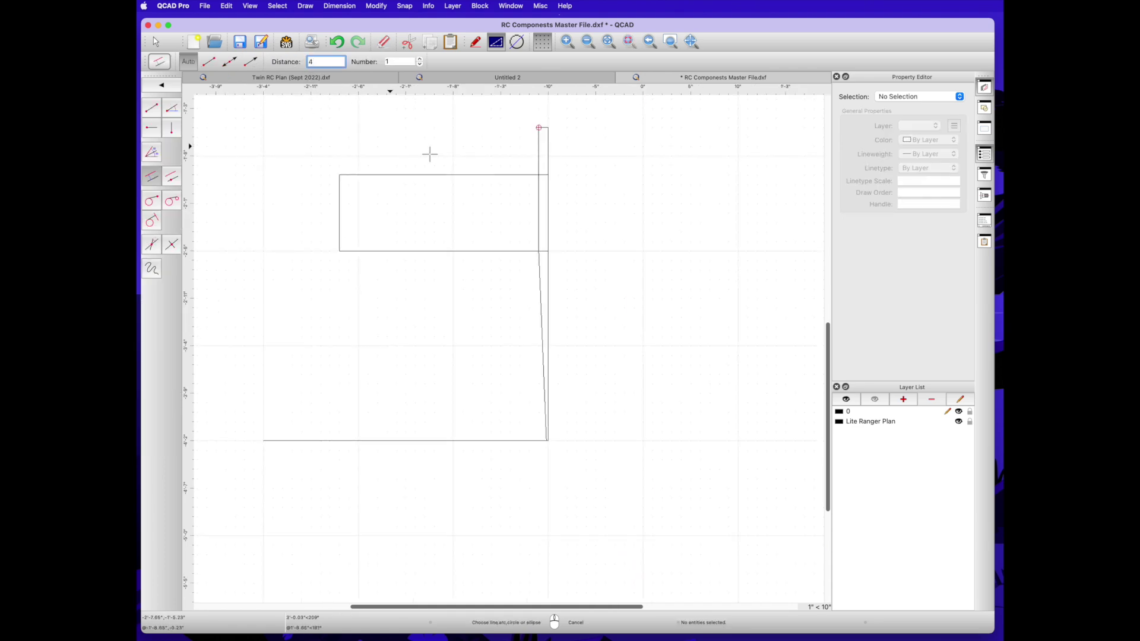
pyautogui.click(532, 196)
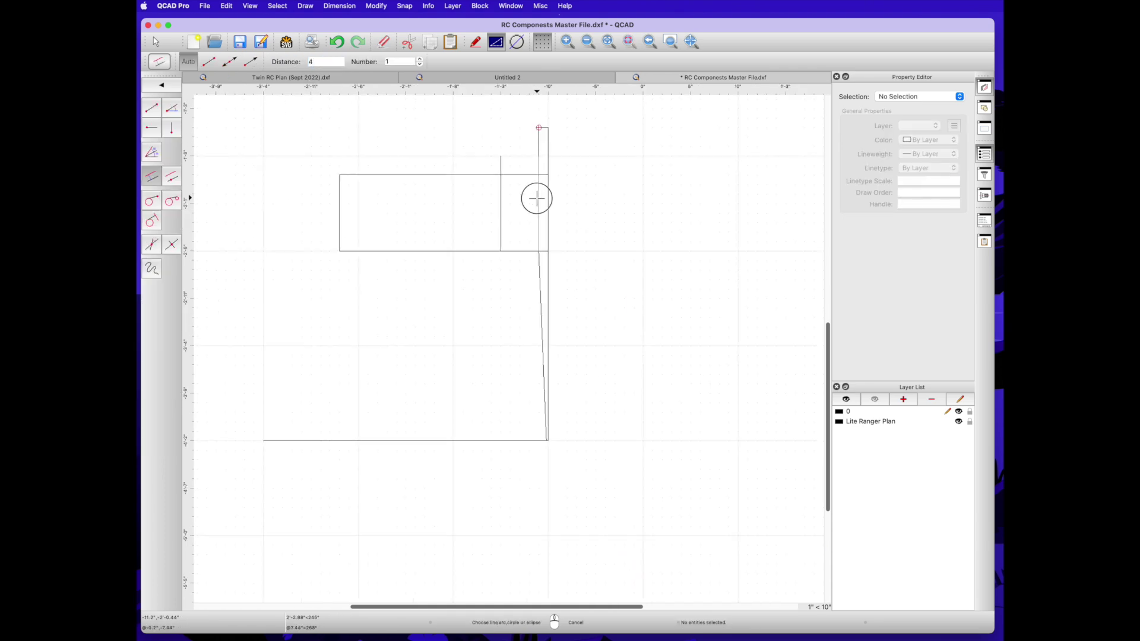
pyautogui.click(324, 62)
pyautogui.press('BackSpace')
pyautogui.write('2')
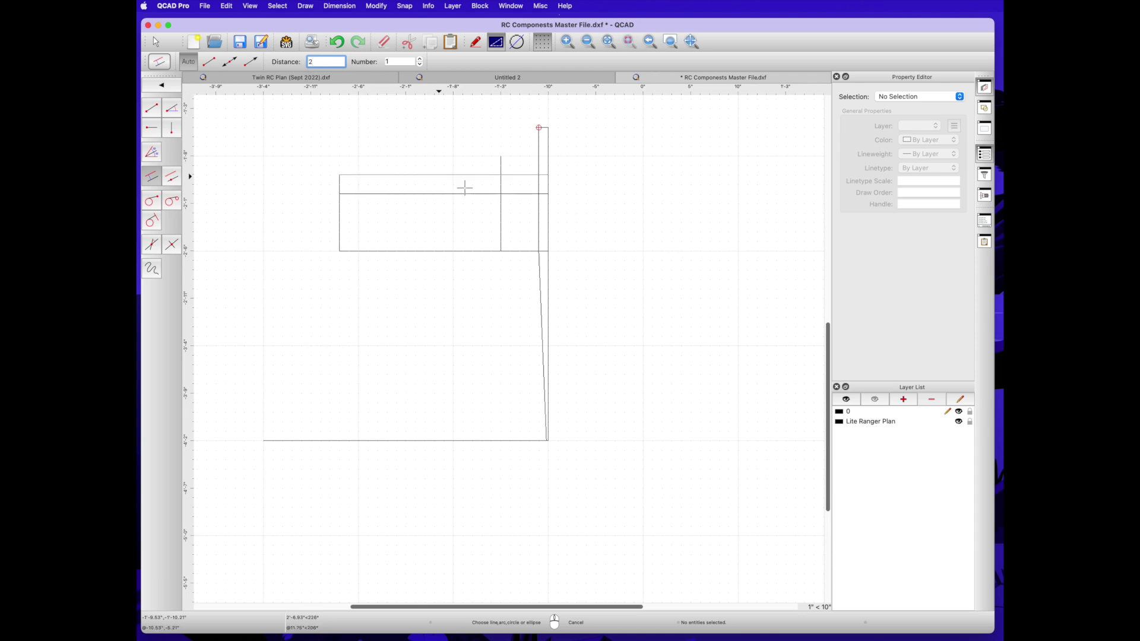
pyautogui.click(499, 205)
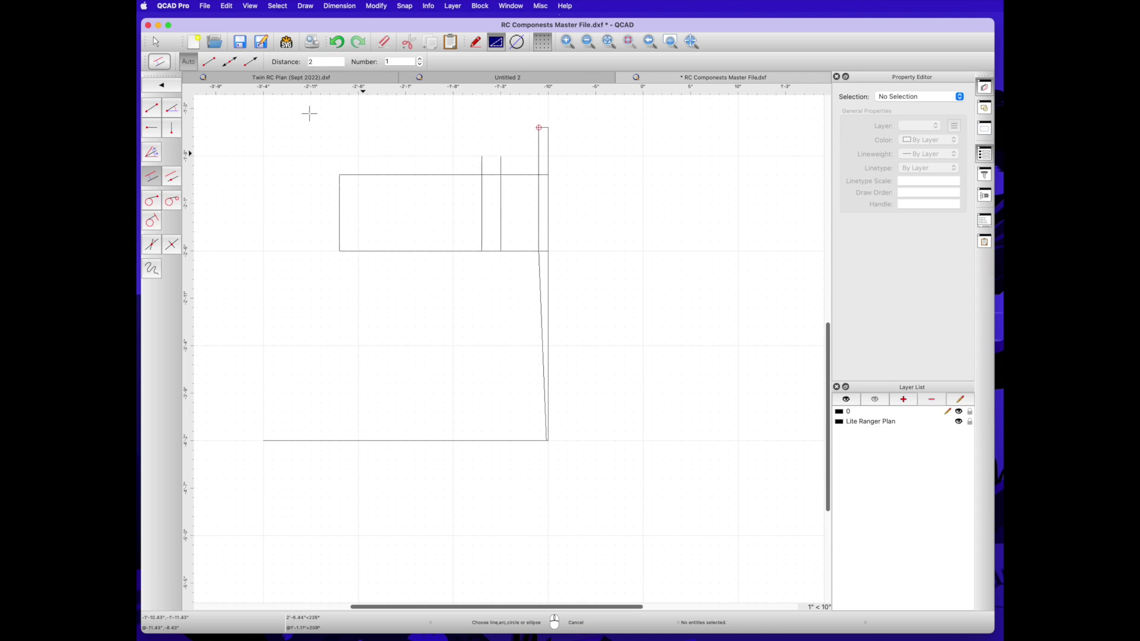
pyautogui.click(313, 64)
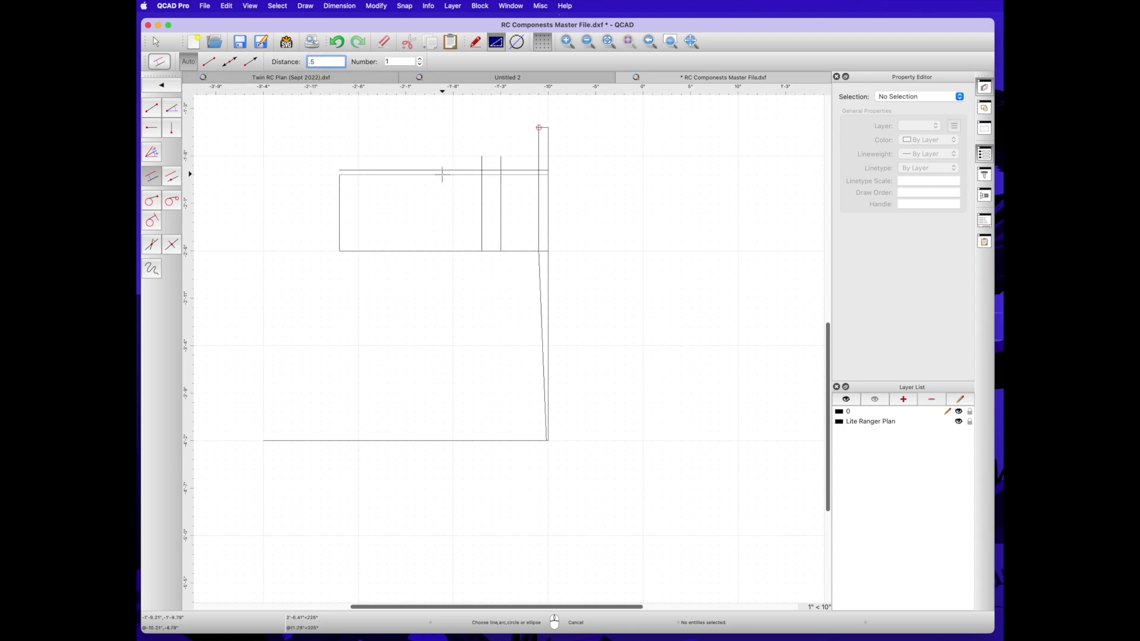
# Remove the vertical tops and leftover pieces above and inside the small rectangle.
pyautogui.click(161, 85)
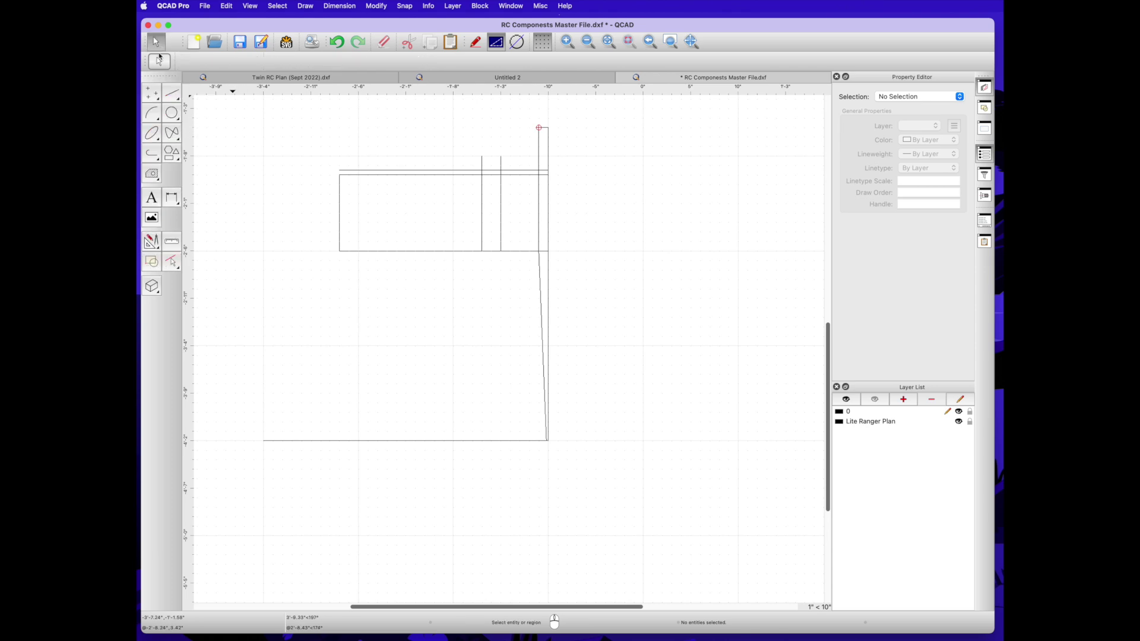
pyautogui.click(152, 241)
pyautogui.click(152, 324)
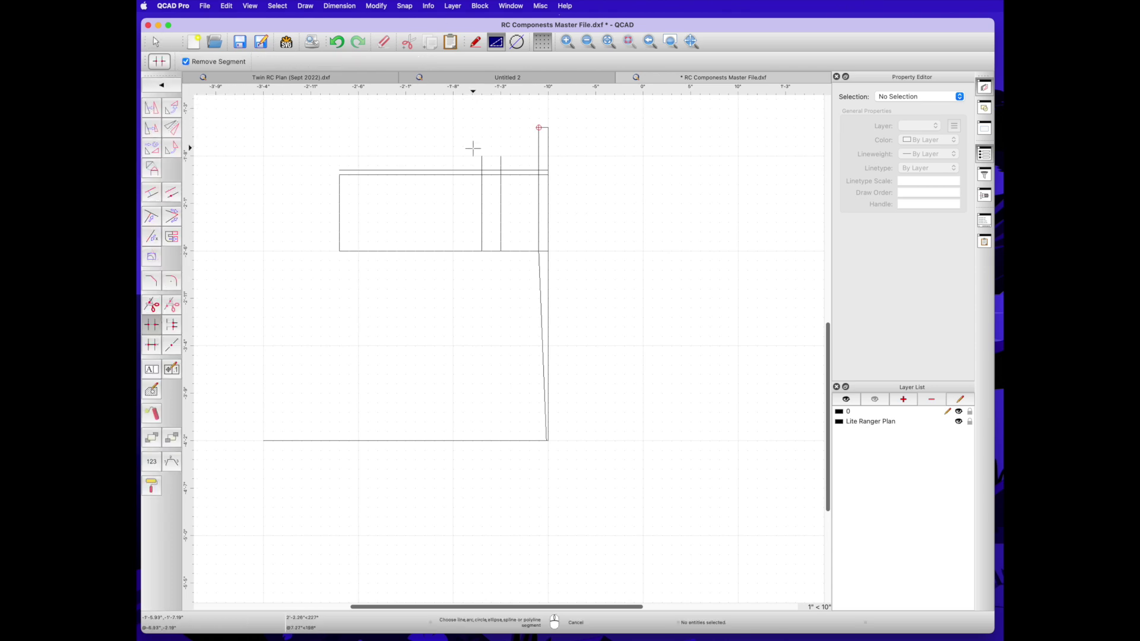
pyautogui.scroll(5, 492, 168)
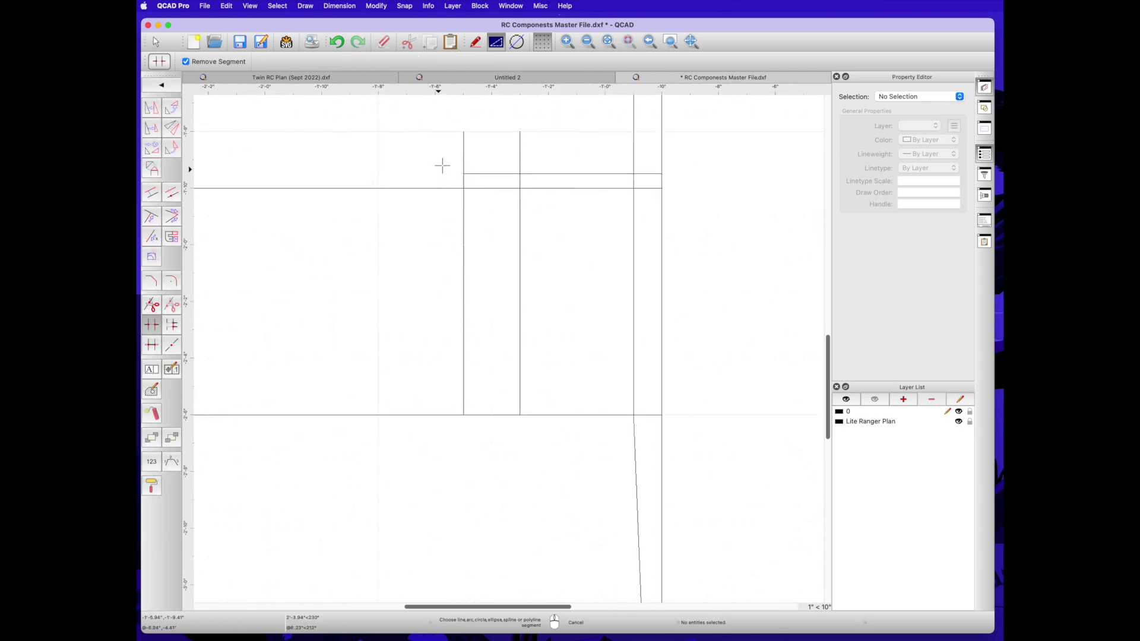
pyautogui.click(463, 152)
pyautogui.click(520, 149)
pyautogui.click(537, 174)
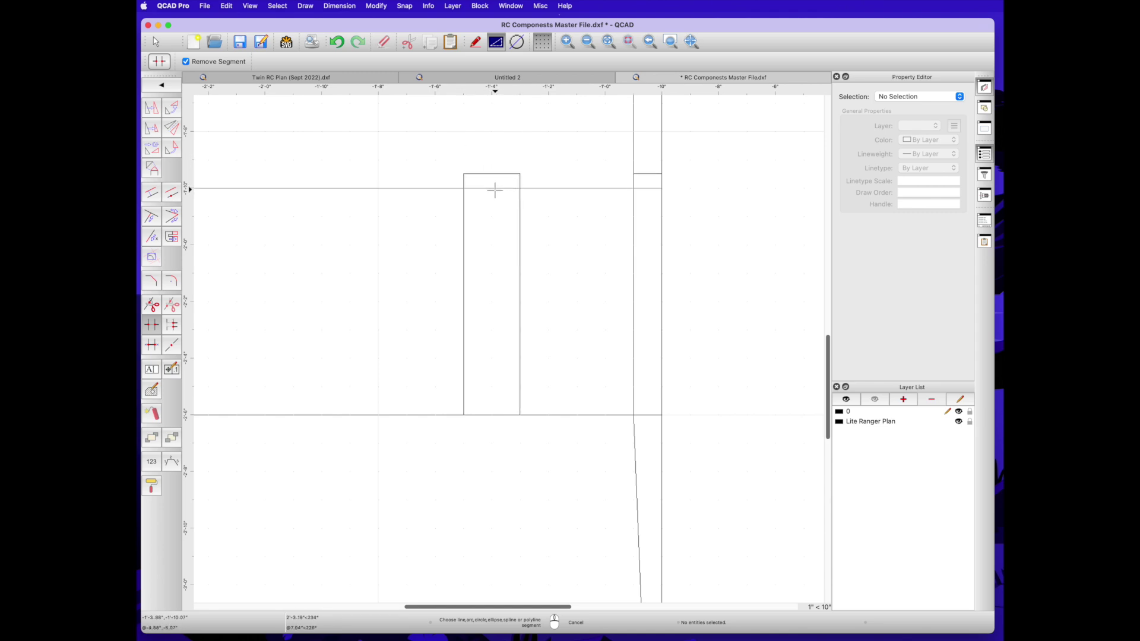
pyautogui.click(493, 189)
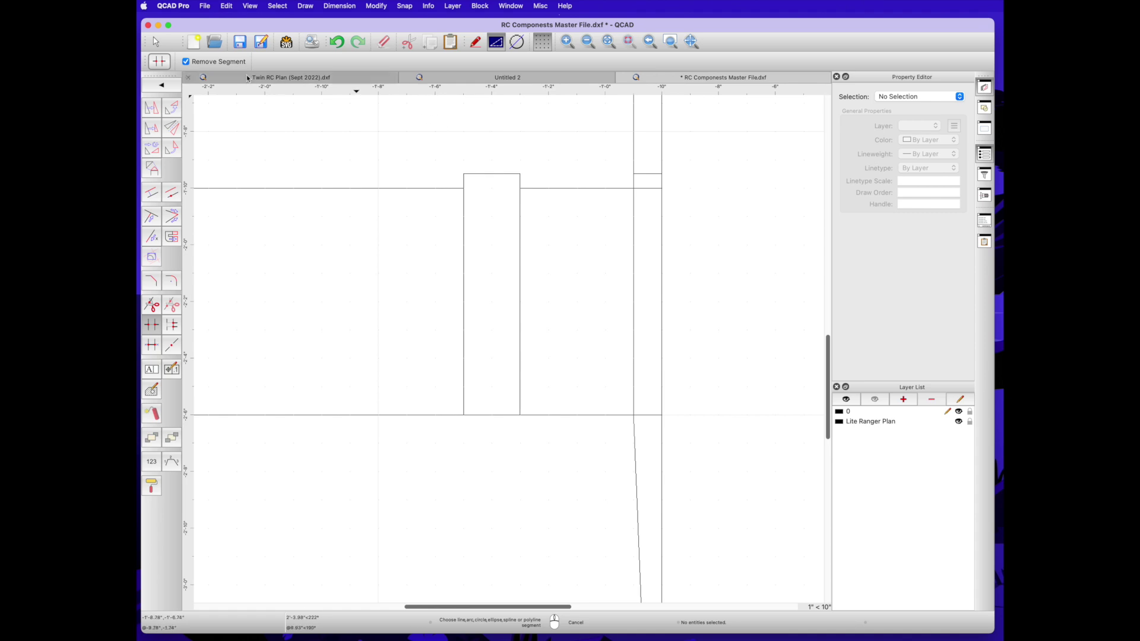
pyautogui.click(157, 43)
# Add a full-width parallel line 4" below the horizontal.
pyautogui.click(172, 93)
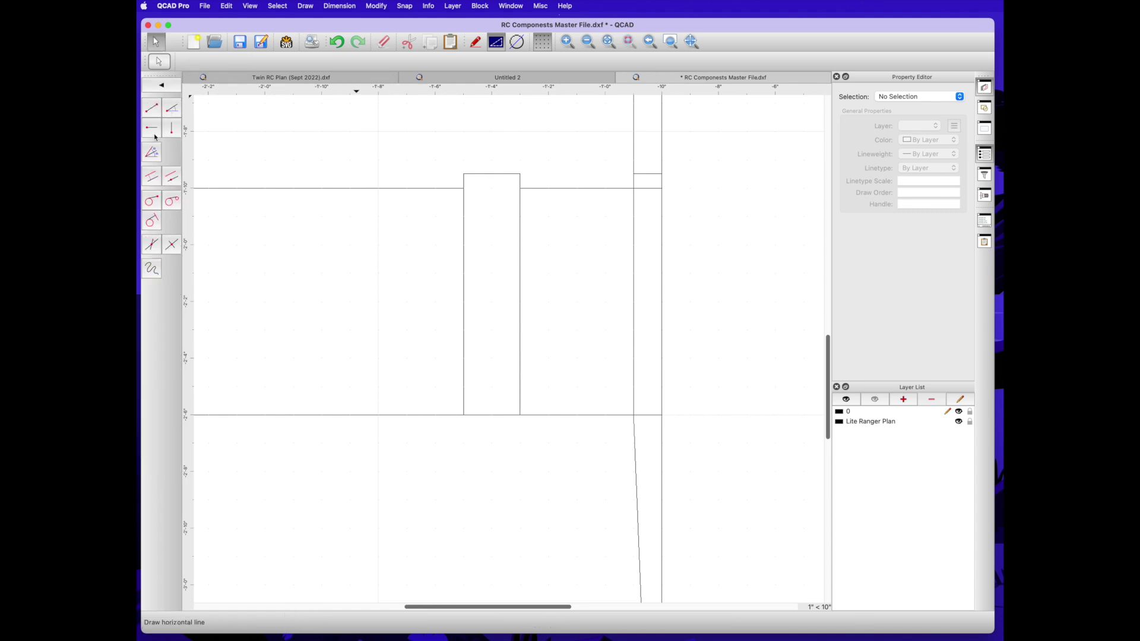
pyautogui.click(152, 176)
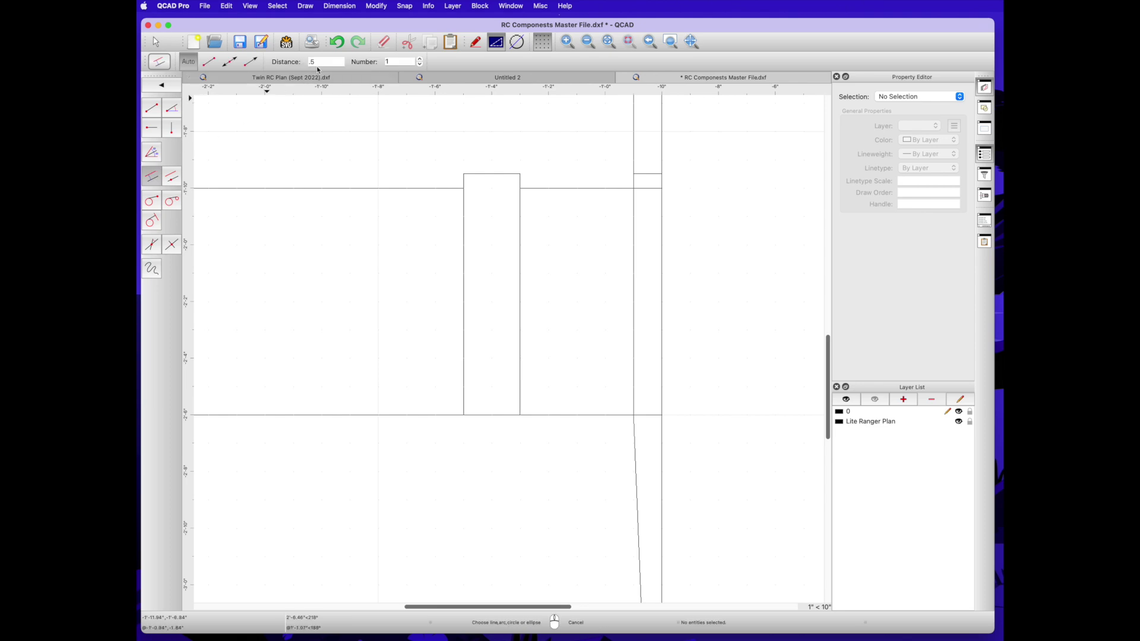
pyautogui.click(419, 190)
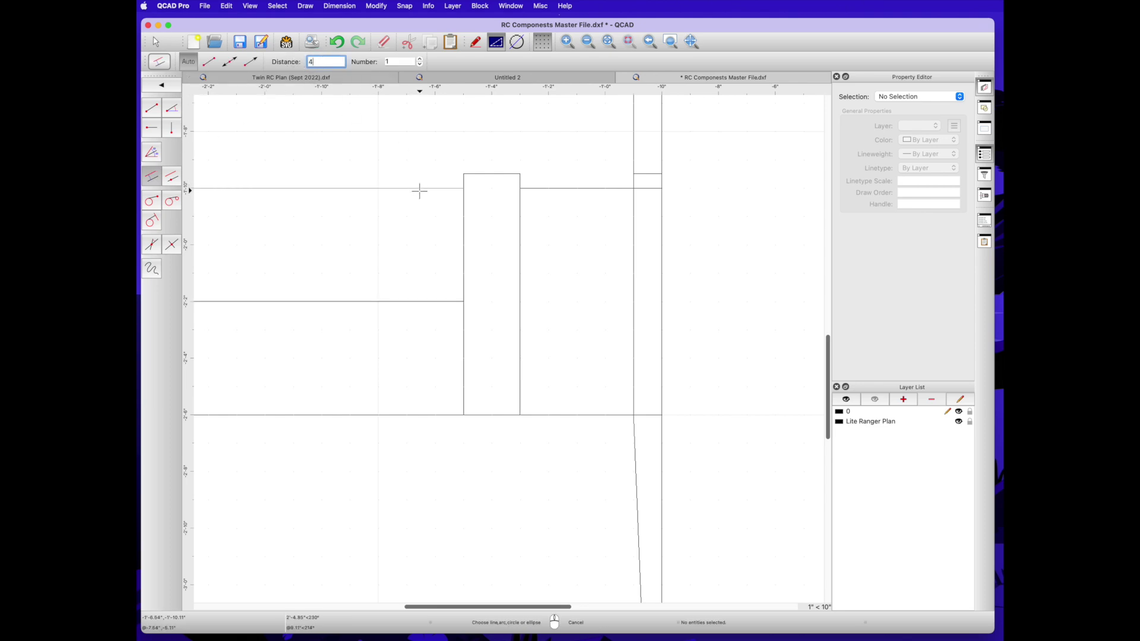
pyautogui.click(450, 413)
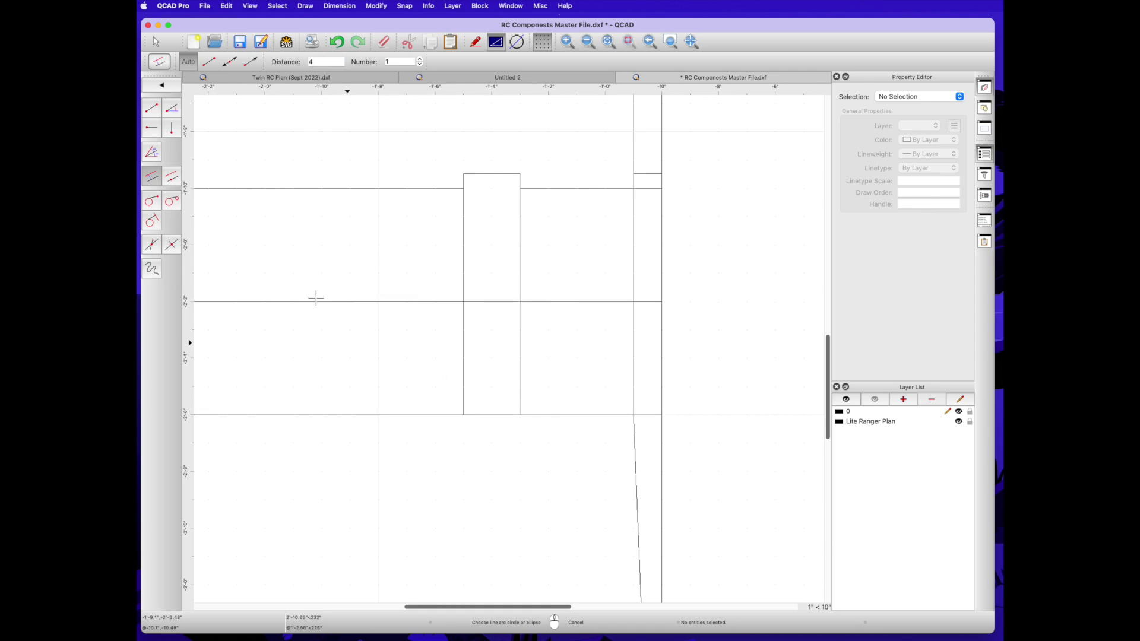
pyautogui.click(160, 43)
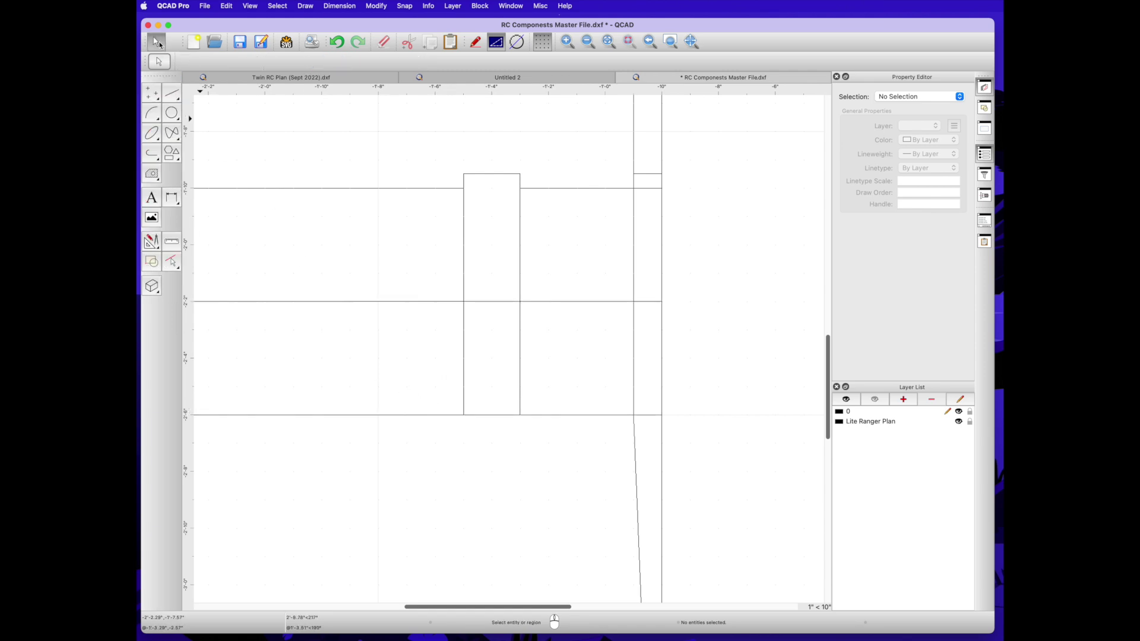
# Trim the sides and horizontal pieces at the new line and delete the leftover segment.
pyautogui.click(151, 243)
pyautogui.click(152, 325)
pyautogui.click(464, 342)
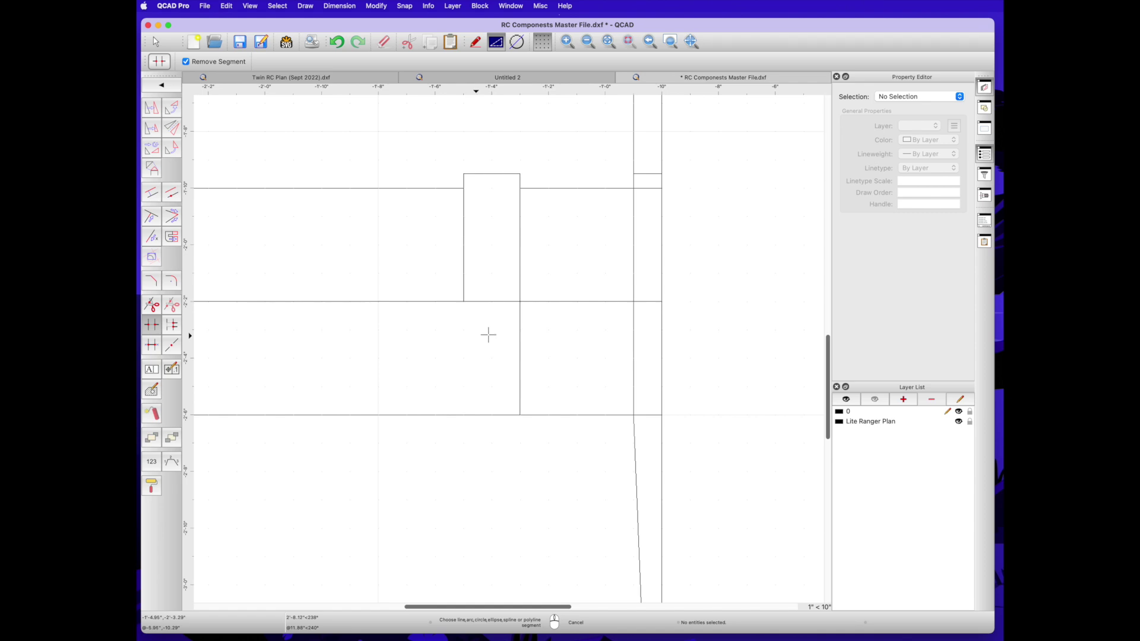
pyautogui.click(520, 329)
pyautogui.click(545, 302)
pyautogui.click(439, 301)
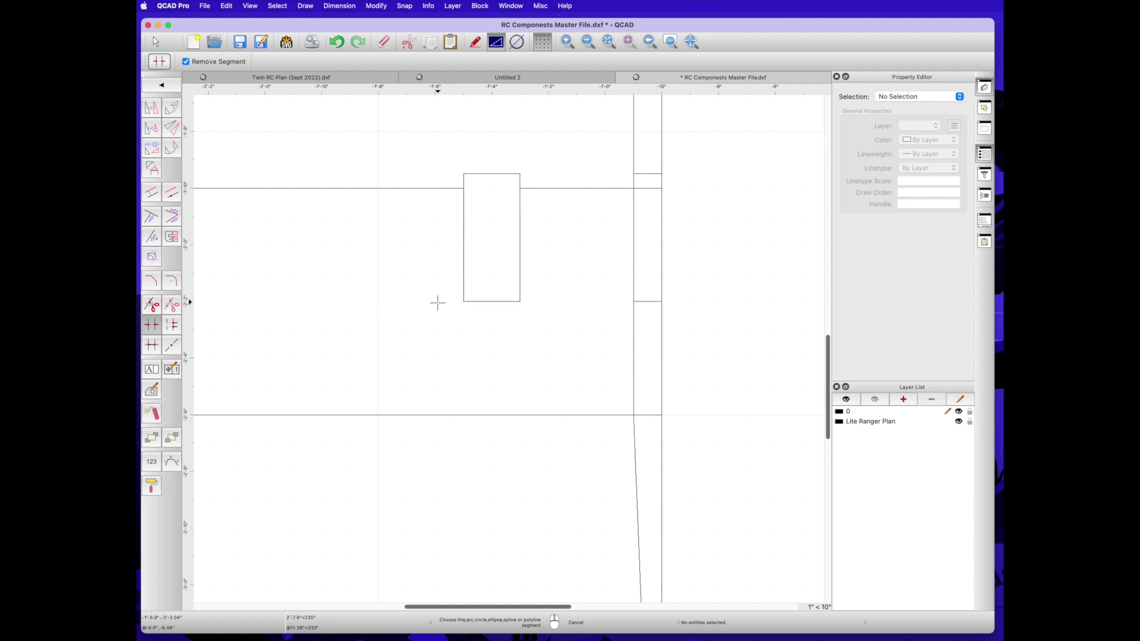
pyautogui.rightClick(592, 174)
pyautogui.click(645, 174)
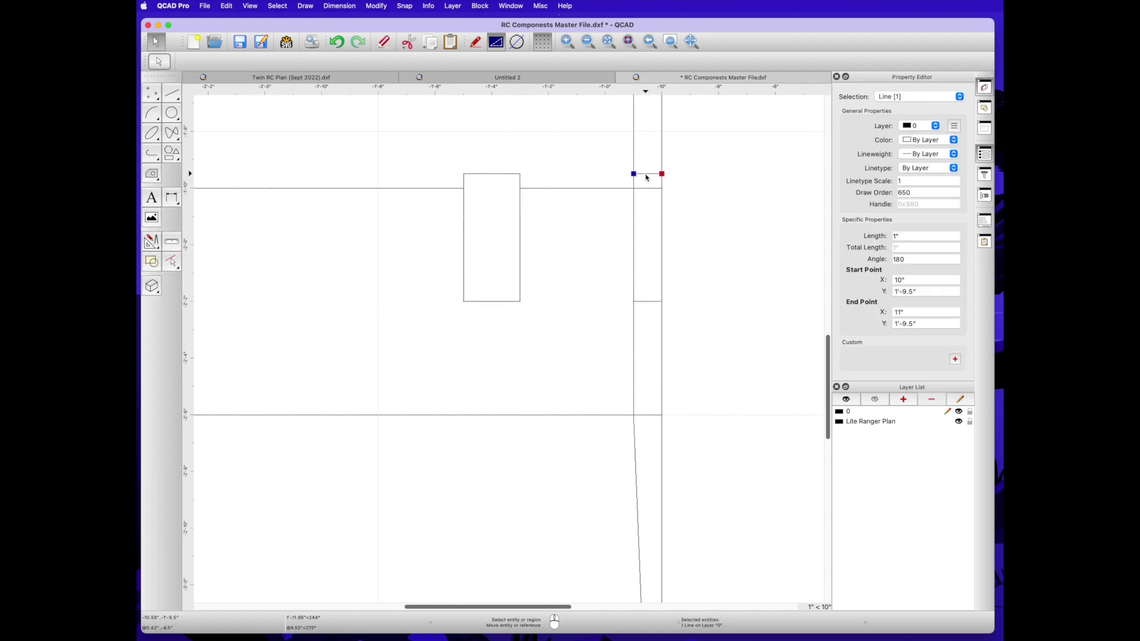
pyautogui.press('Delete')
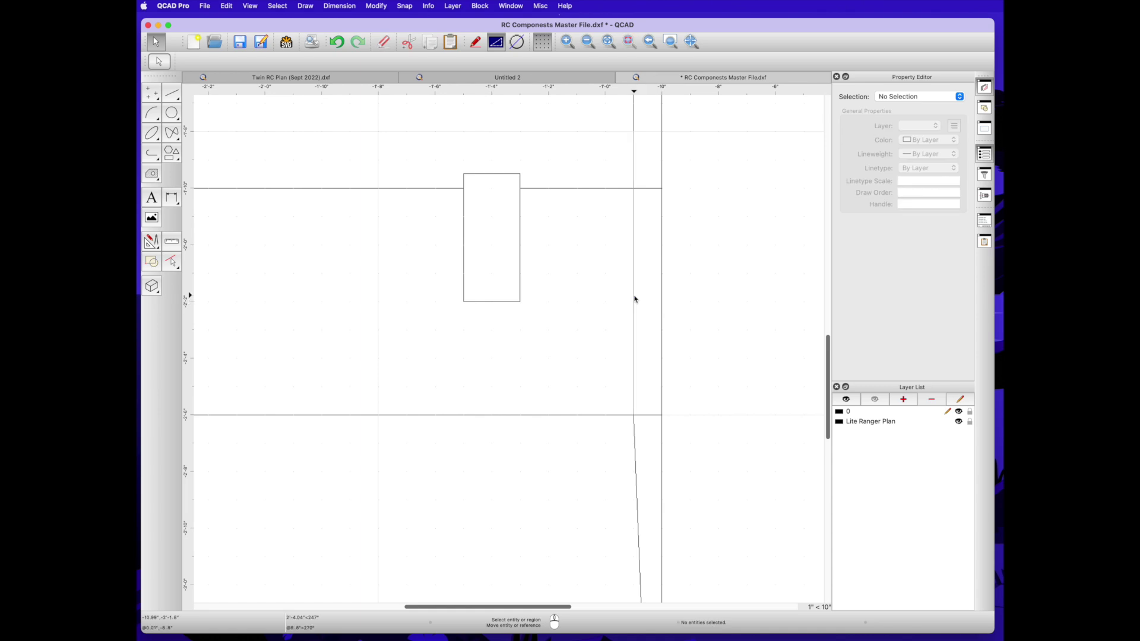
# Offset the bottom edge by 1.25" and add a vertical parallel beside the short left line.
pyautogui.scroll(-5, 634, 299)
pyautogui.scroll(5, 634, 298)
pyautogui.scroll(-5, 635, 298)
pyautogui.scroll(3, 634, 298)
pyautogui.press('l')
pyautogui.press('p')
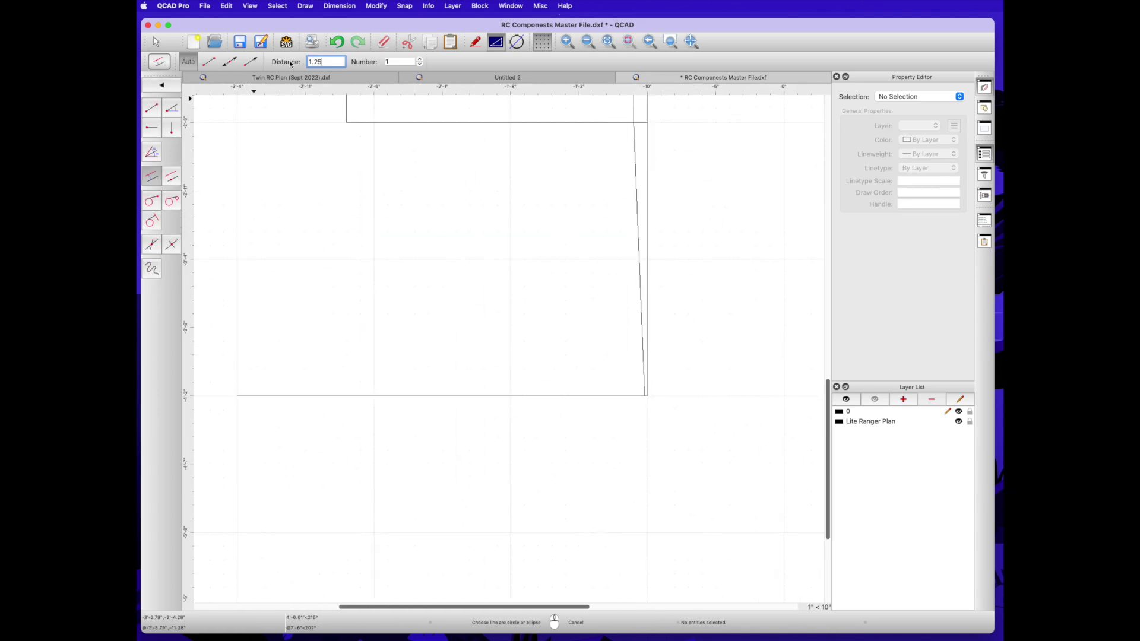
pyautogui.click(484, 399)
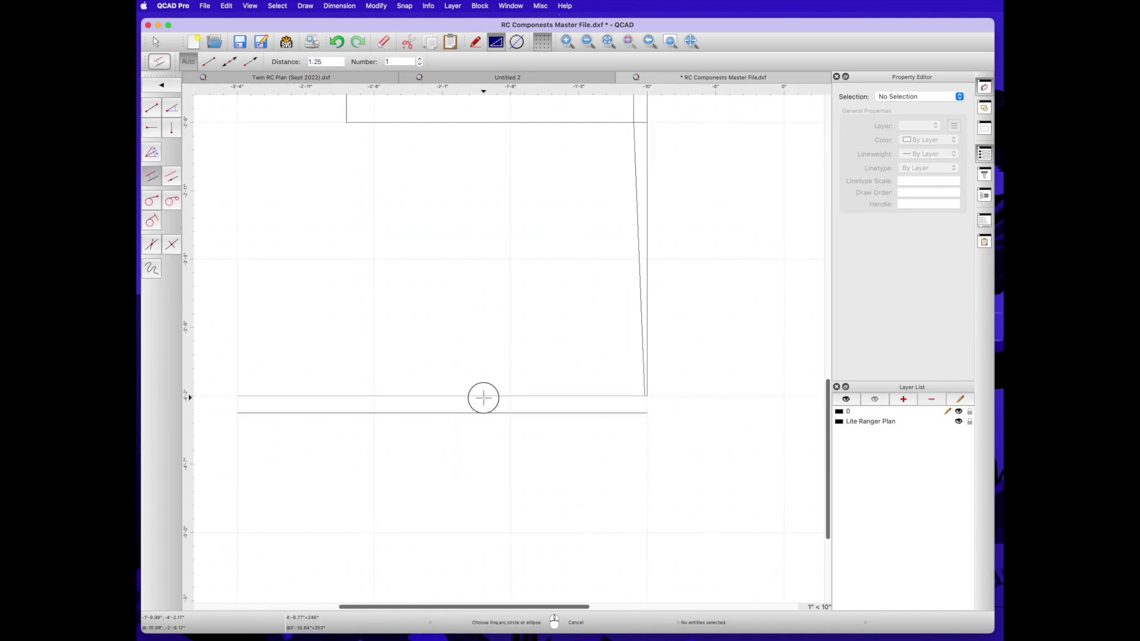
pyautogui.click(349, 105)
# Add parallel lines 5" and 2.5" from the bottom edge.
pyautogui.doubleClick(329, 60)
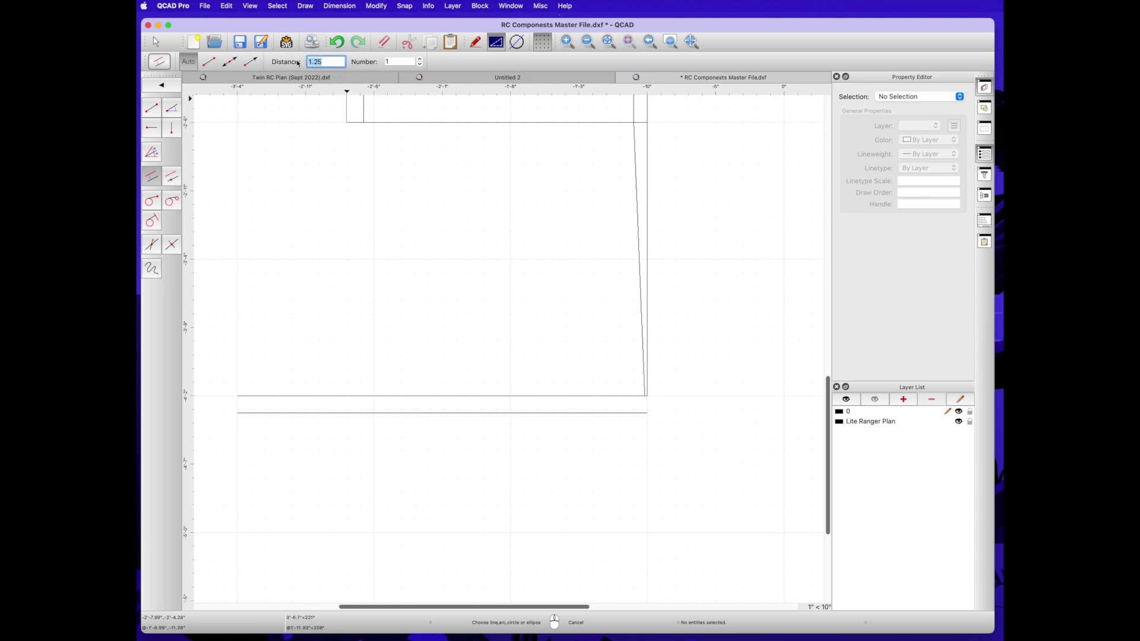
pyautogui.write('5')
pyautogui.click(511, 392)
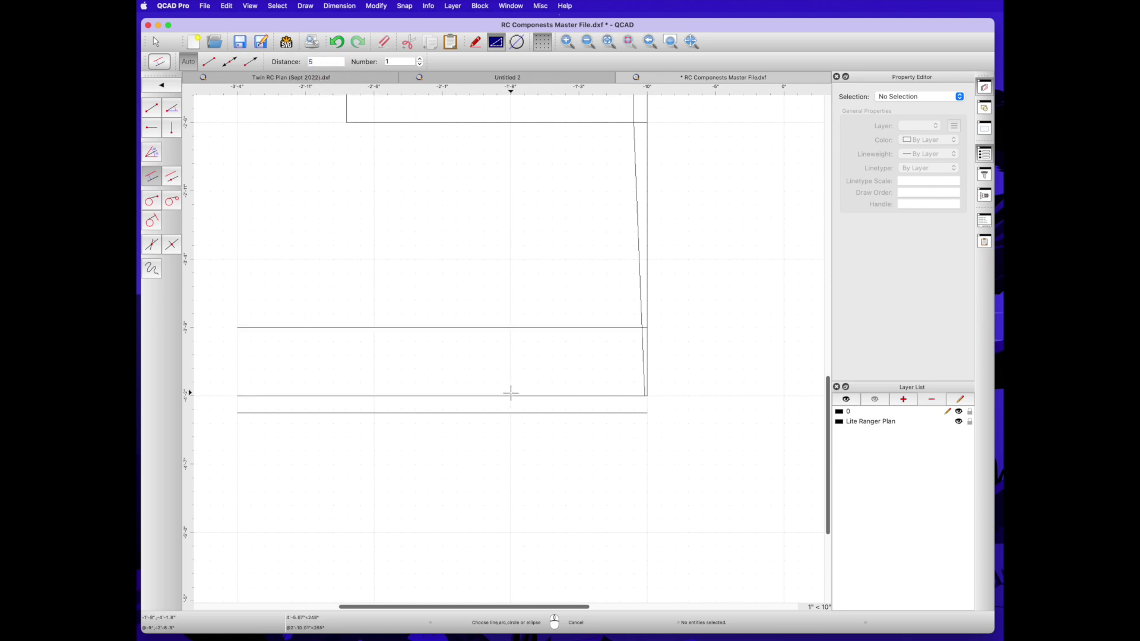
pyautogui.click(307, 61)
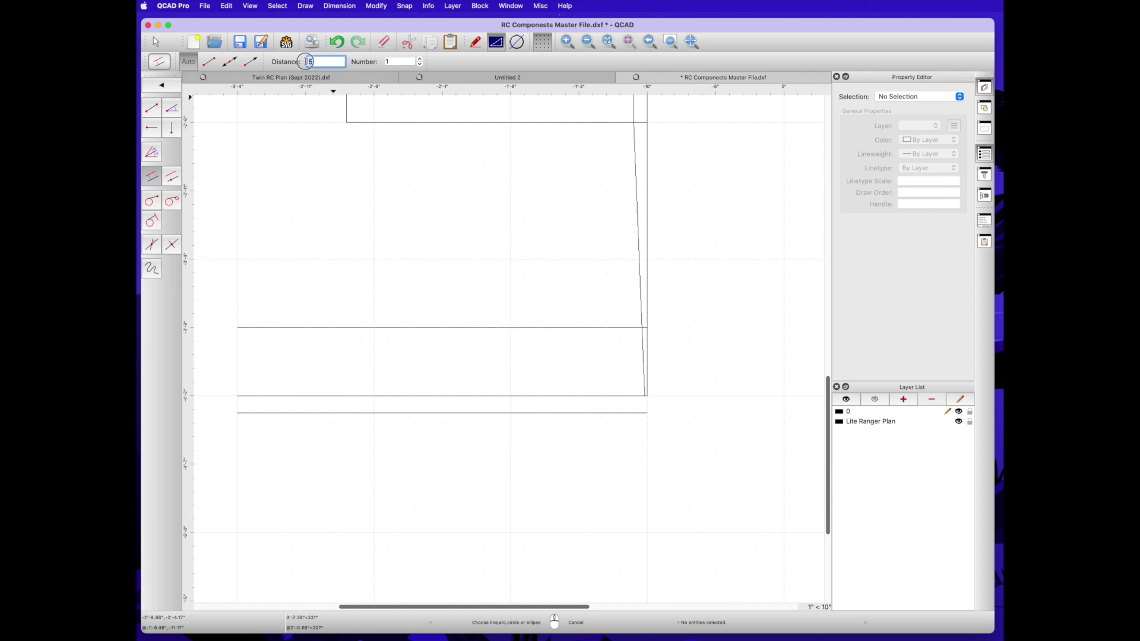
pyautogui.click(460, 395)
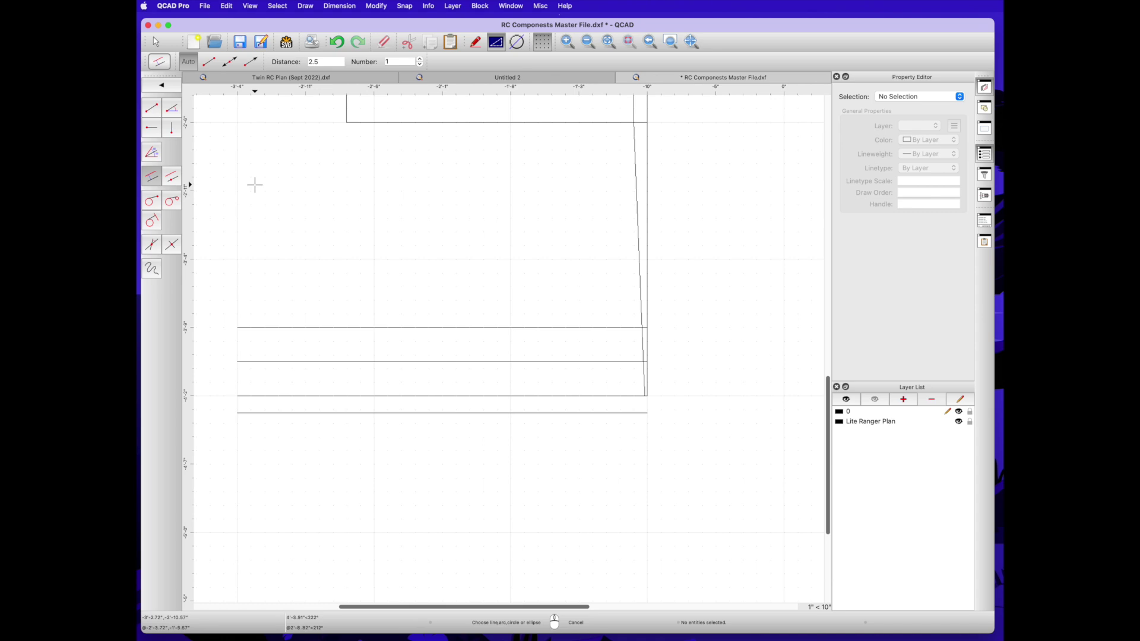
# Add a vertical parallel line 8" left of the right edge.
pyautogui.moveTo(341, 62); pyautogui.dragTo(298, 63)
pyautogui.click(644, 238)
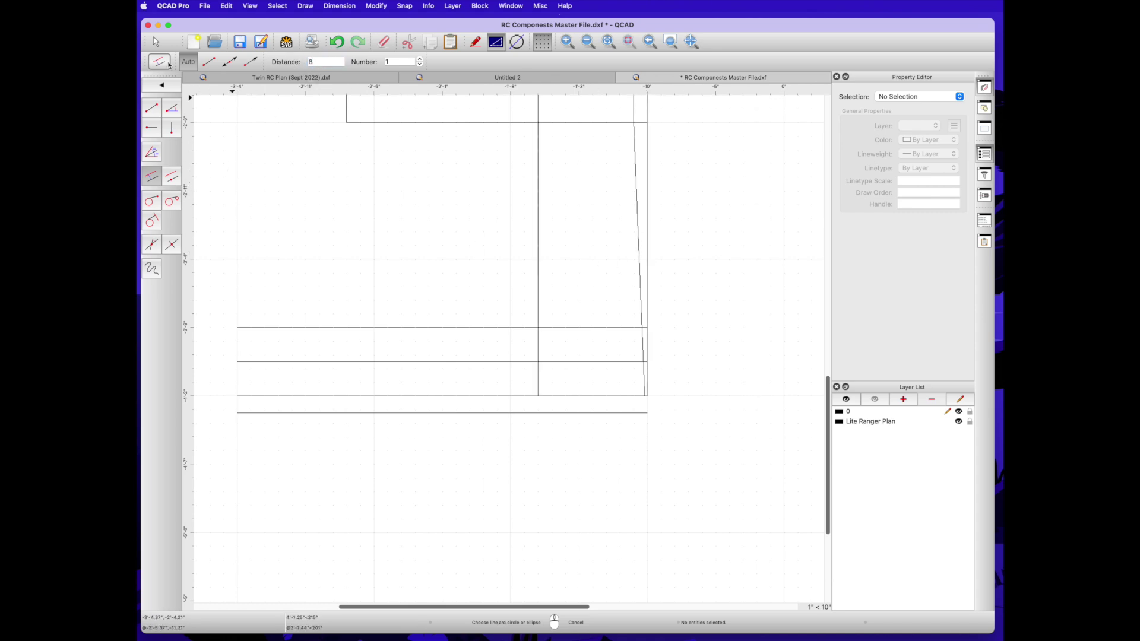
pyautogui.click(156, 42)
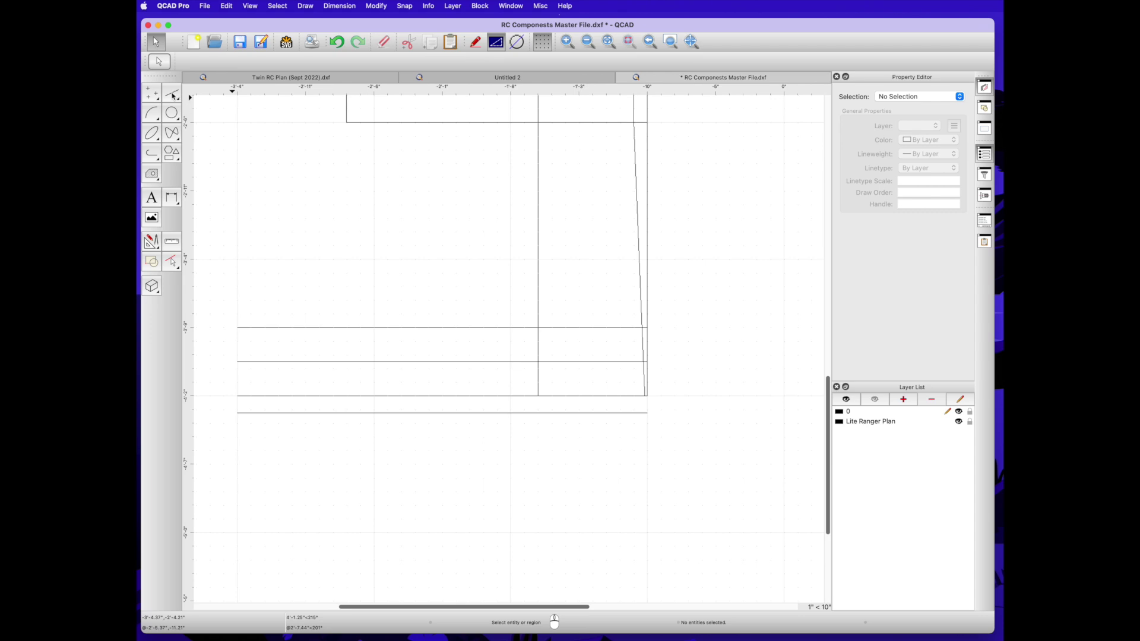
pyautogui.click(173, 95)
# Draw a diagonal line from the intersection to the right corner.
pyautogui.click(151, 108)
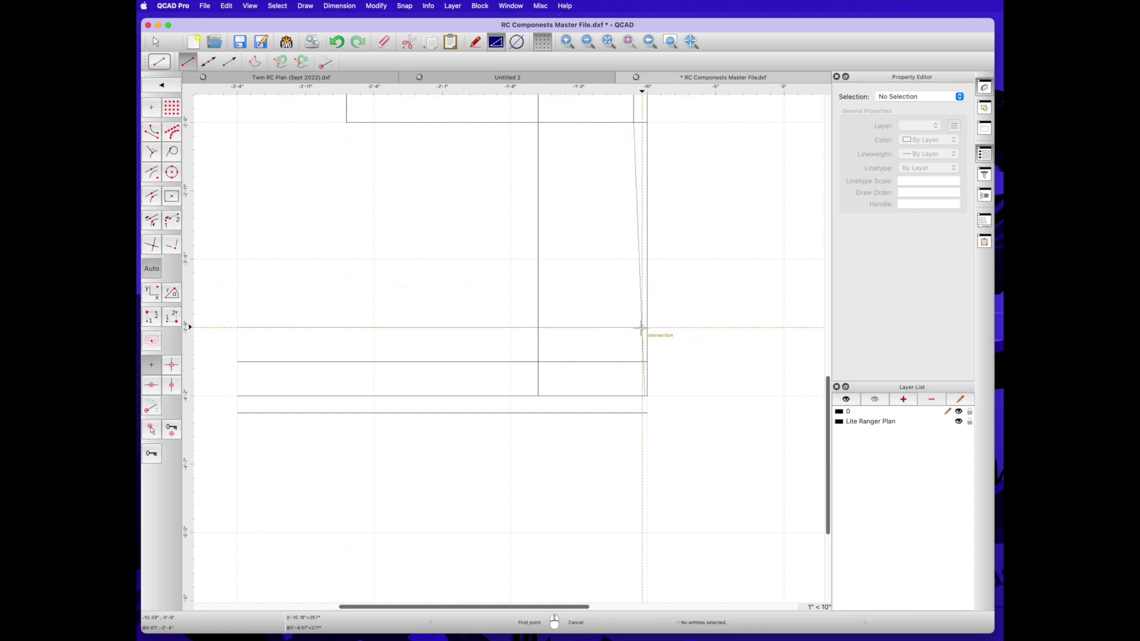
pyautogui.click(641, 327)
pyautogui.scroll(-1, 538, 362)
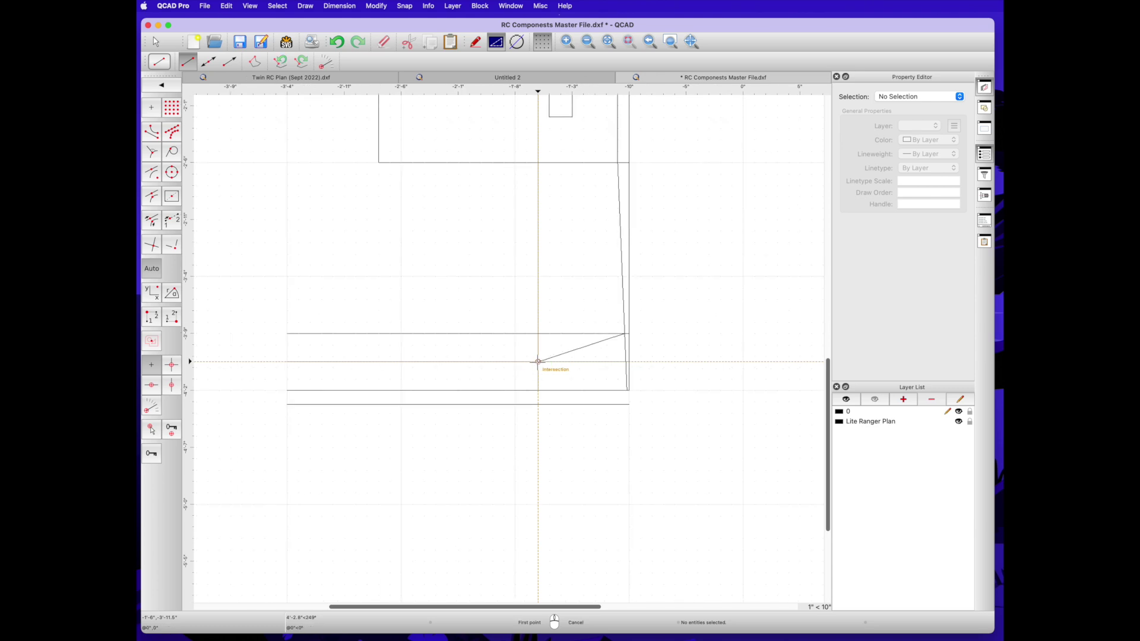
pyautogui.click(538, 361)
pyautogui.rightClick(715, 339)
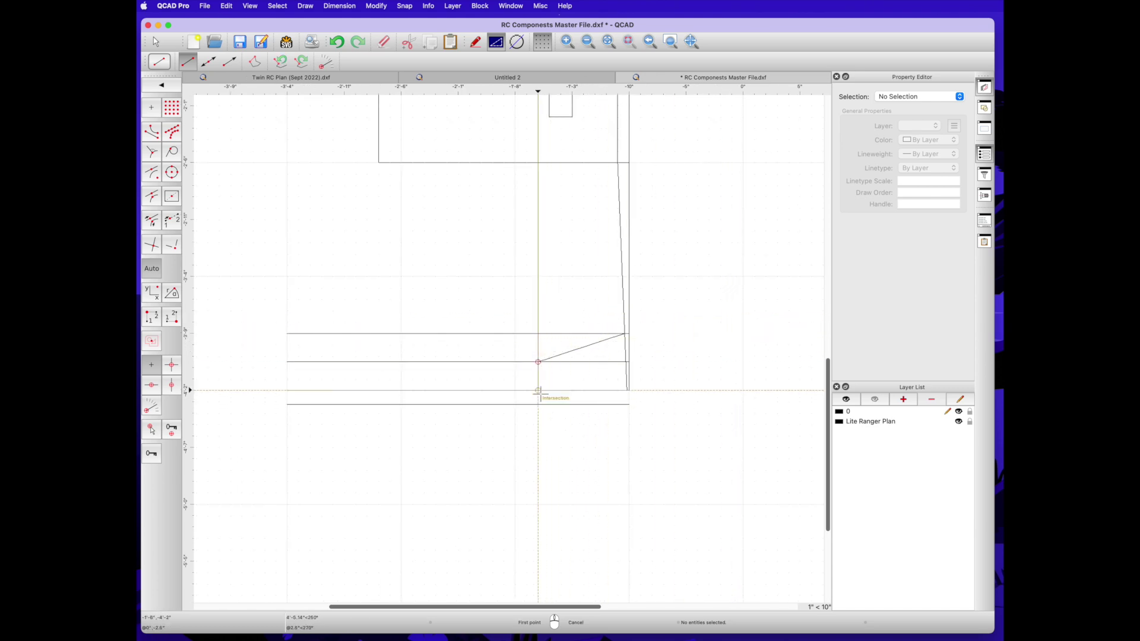
pyautogui.click(538, 405)
pyautogui.rightClick(530, 423)
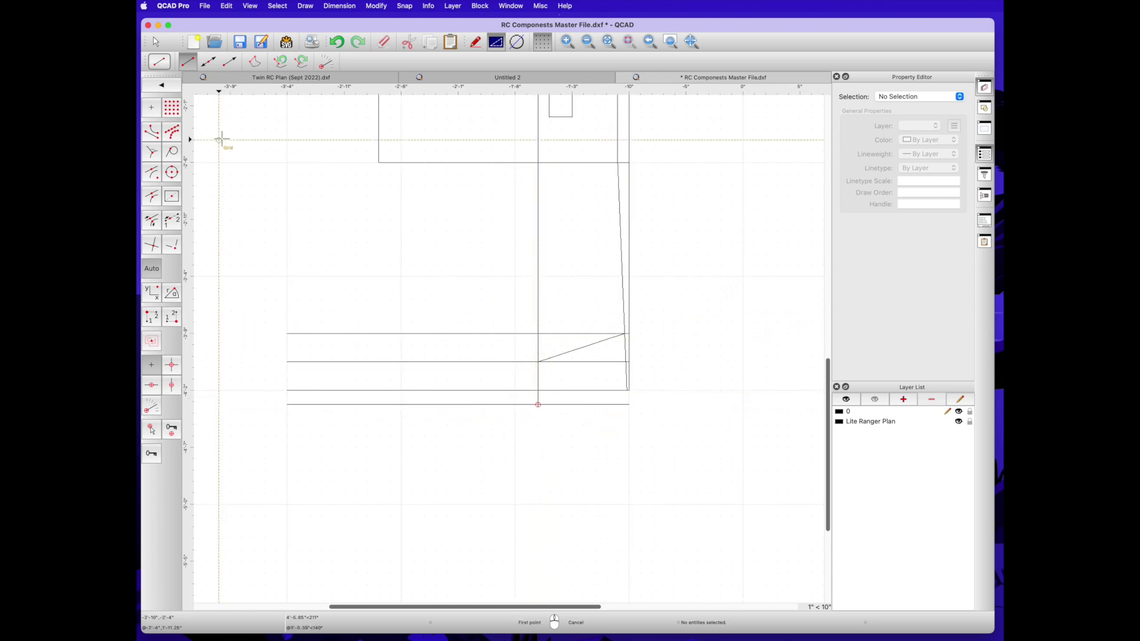
pyautogui.rightClick(224, 140)
# Remove the left parts of four horizontals and a short vertical piece.
pyautogui.click(158, 241)
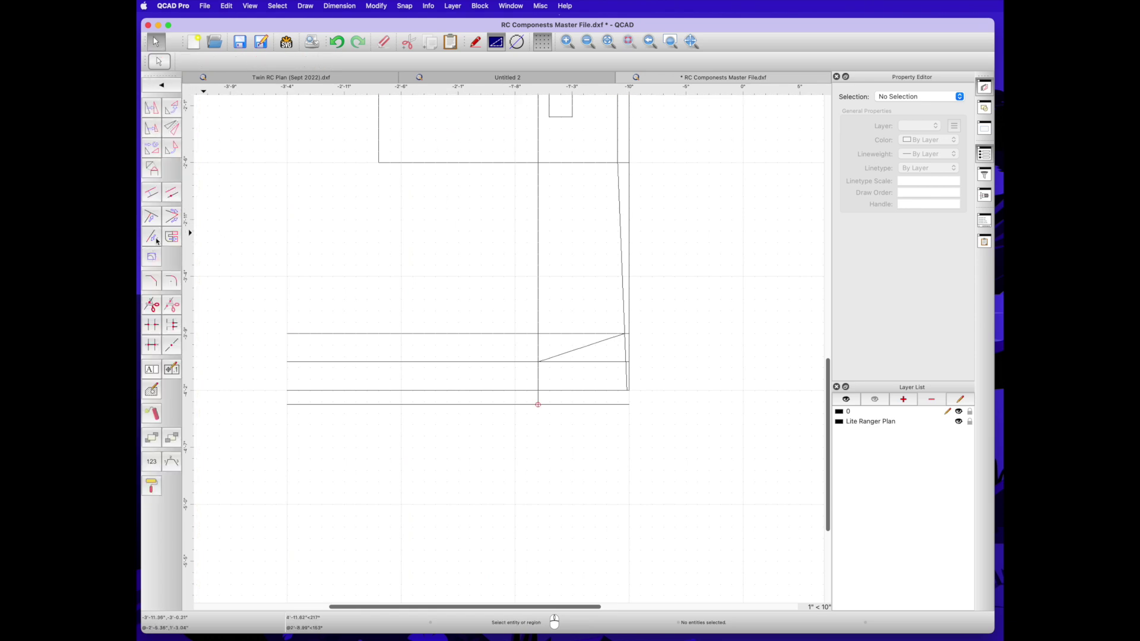
pyautogui.click(152, 325)
pyautogui.click(519, 334)
pyautogui.click(518, 362)
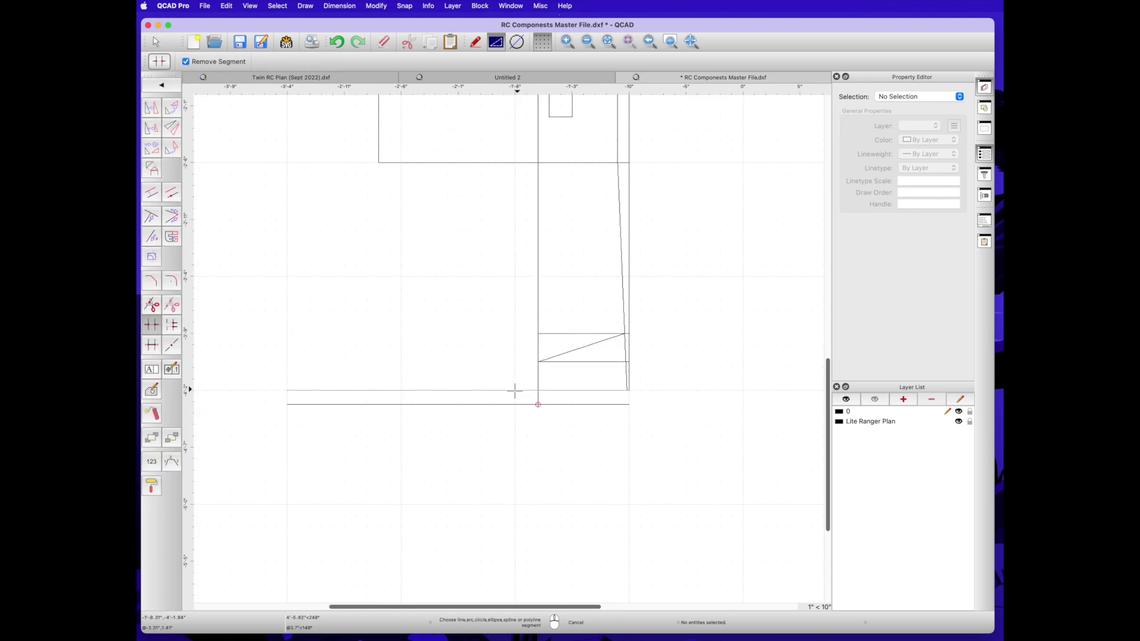
pyautogui.click(515, 390)
pyautogui.click(508, 405)
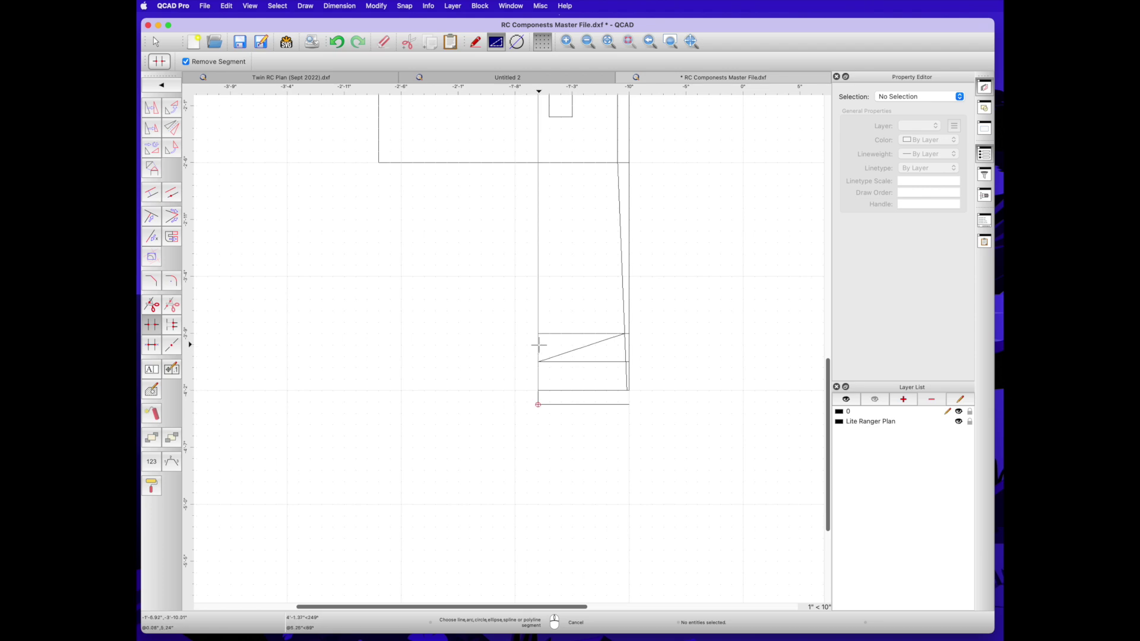
pyautogui.click(538, 347)
pyautogui.press('Escape')
# Check the lower horizontal lines' properties and start parallel offsets at 3/16.
pyautogui.click(540, 334)
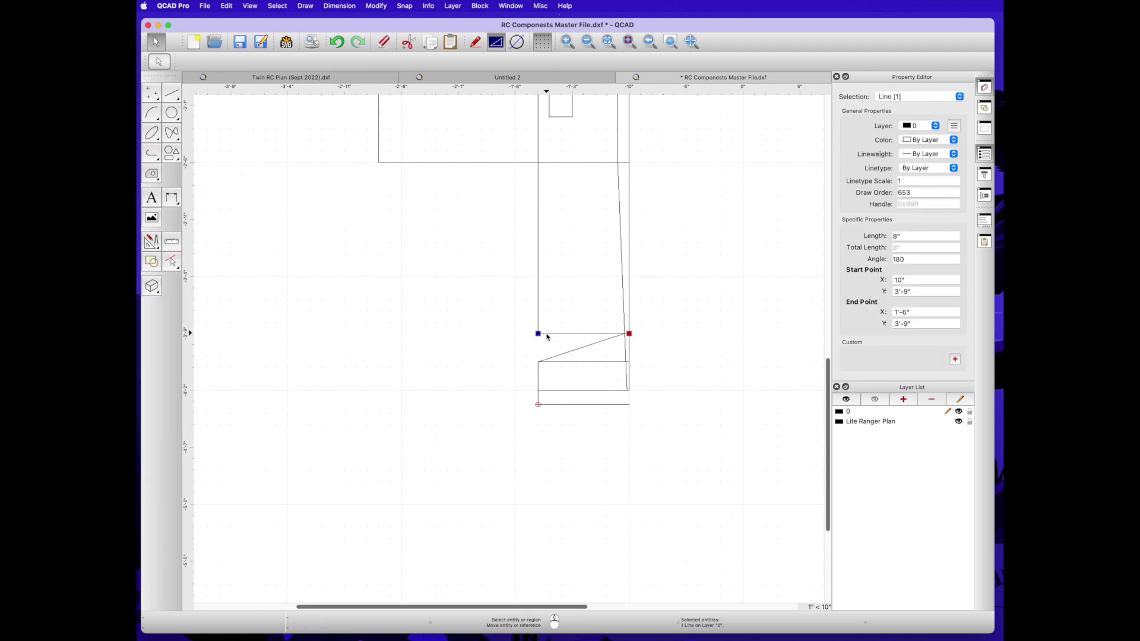
pyautogui.press('Escape')
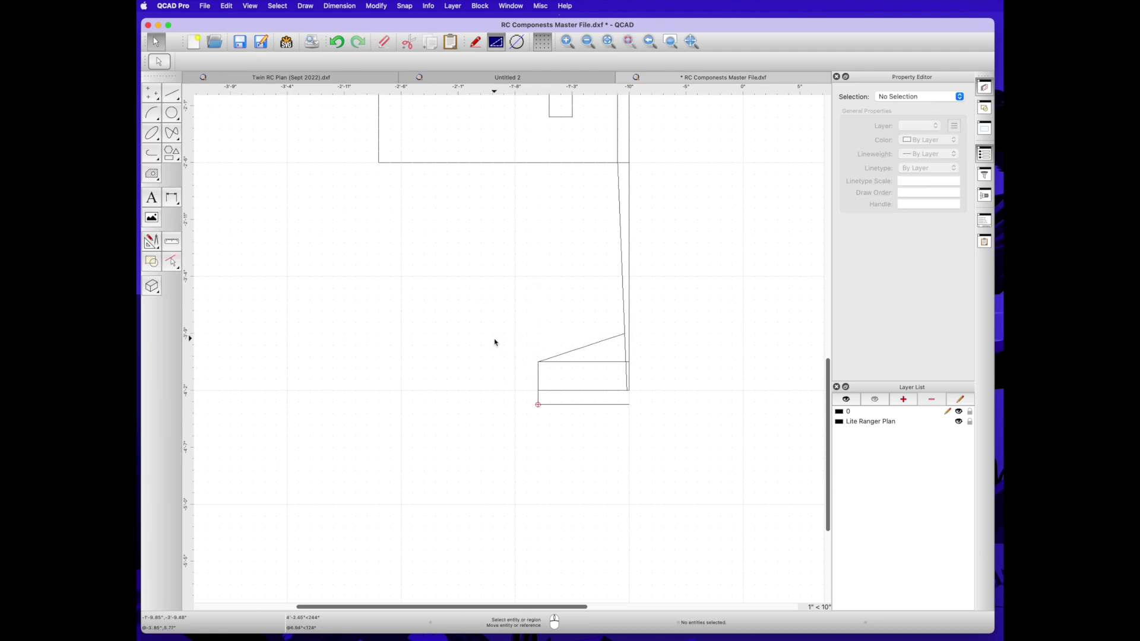
pyautogui.click(565, 362)
pyautogui.press('Escape')
pyautogui.scroll(3, 469, 330)
pyautogui.press('p')
pyautogui.press('a')
pyautogui.scroll(5, 475, 242)
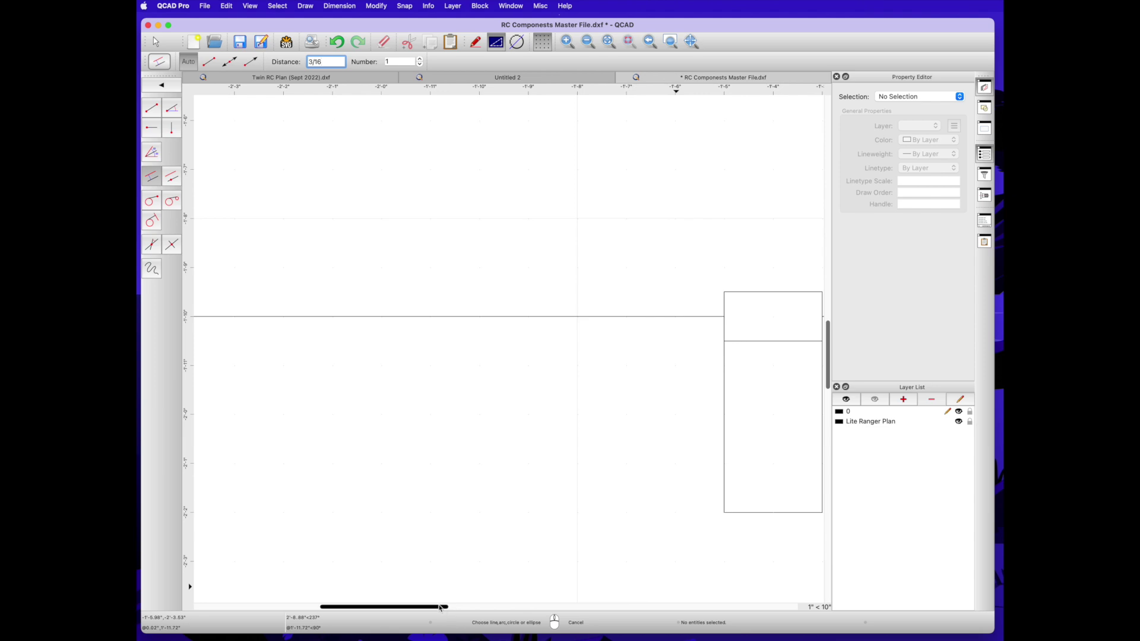
# Add 3/16 offset lines inside the small rectangle's left and right edges.
pyautogui.moveTo(444, 607); pyautogui.dragTo(506, 607)
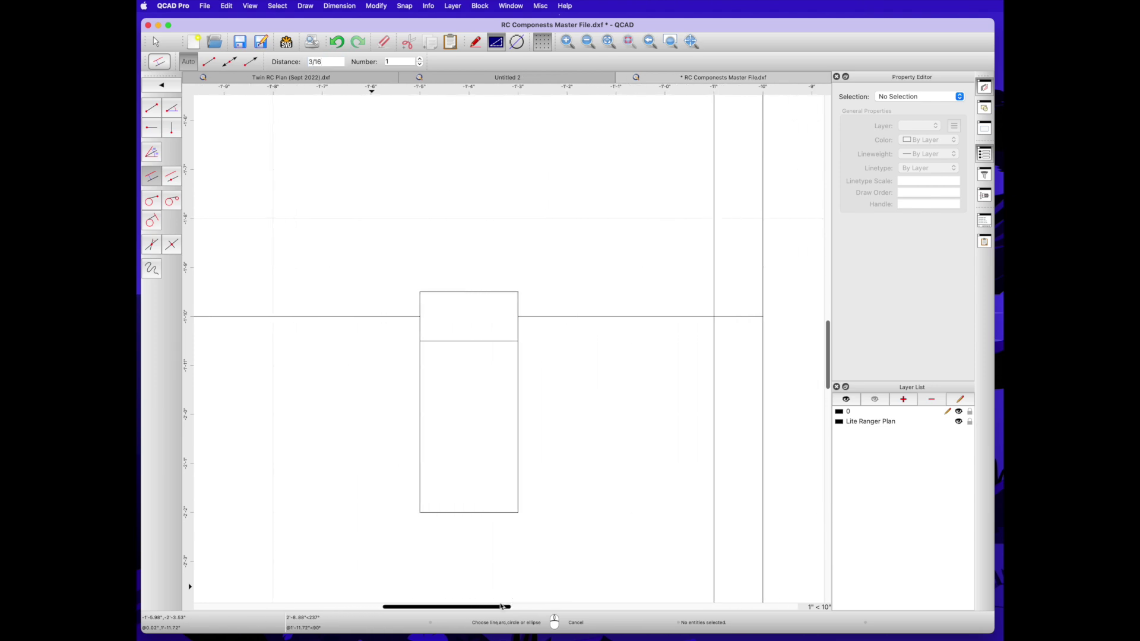
pyautogui.click(422, 442)
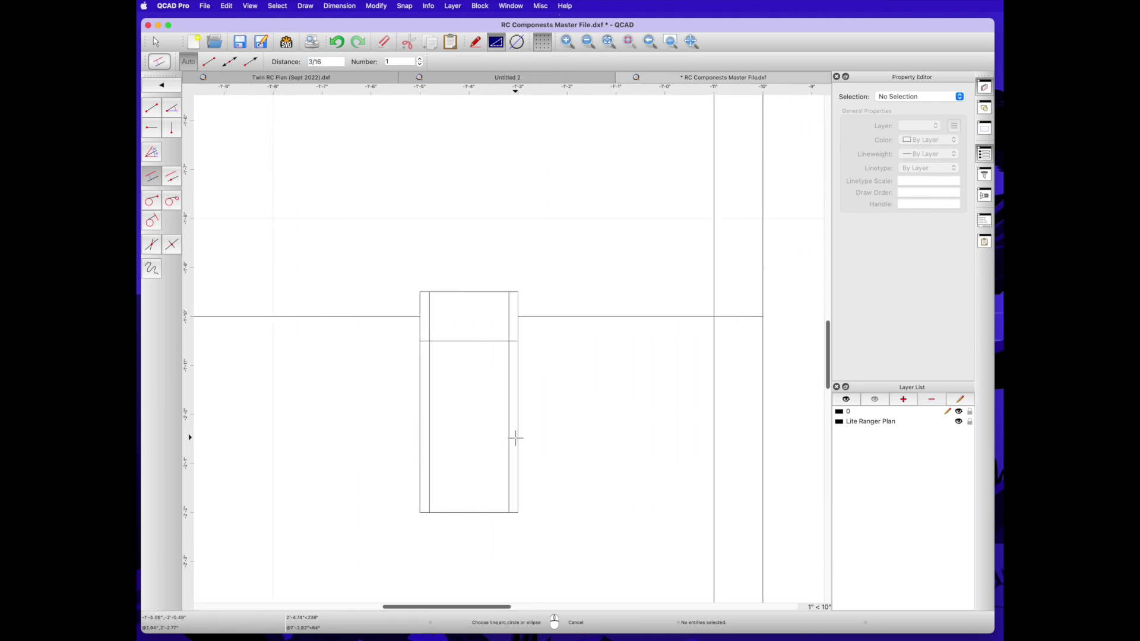
pyautogui.click(503, 433)
# At 1/8 distance, offset the cross line, tall rectangle's left edge and slanted edge.
pyautogui.moveTo(324, 62); pyautogui.dragTo(297, 62)
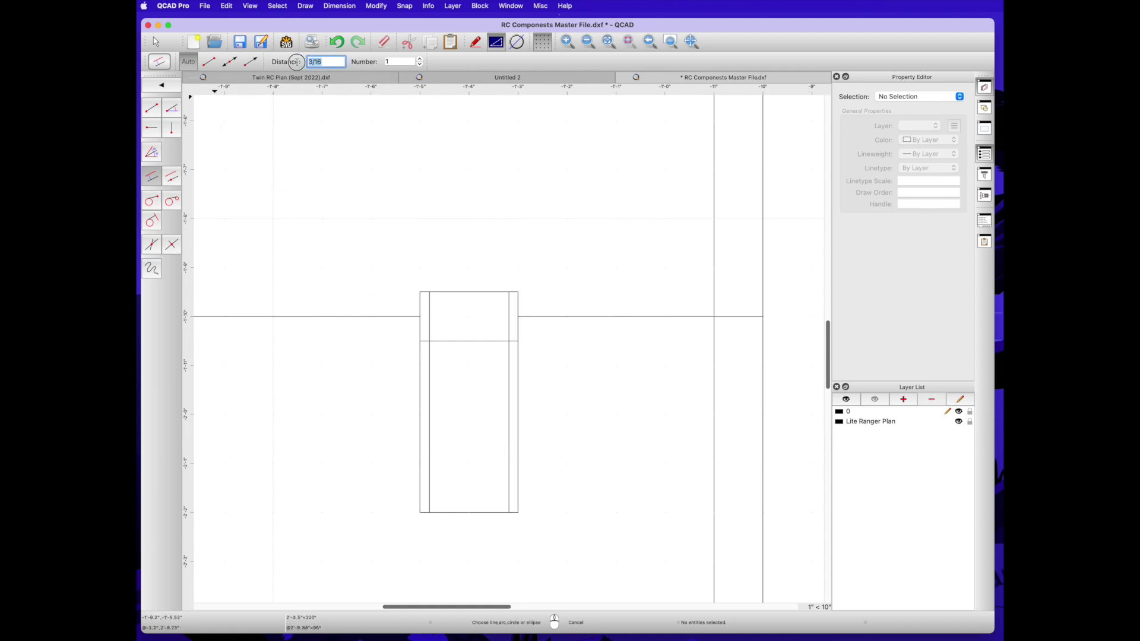
pyautogui.write('1/8')
pyautogui.click(454, 338)
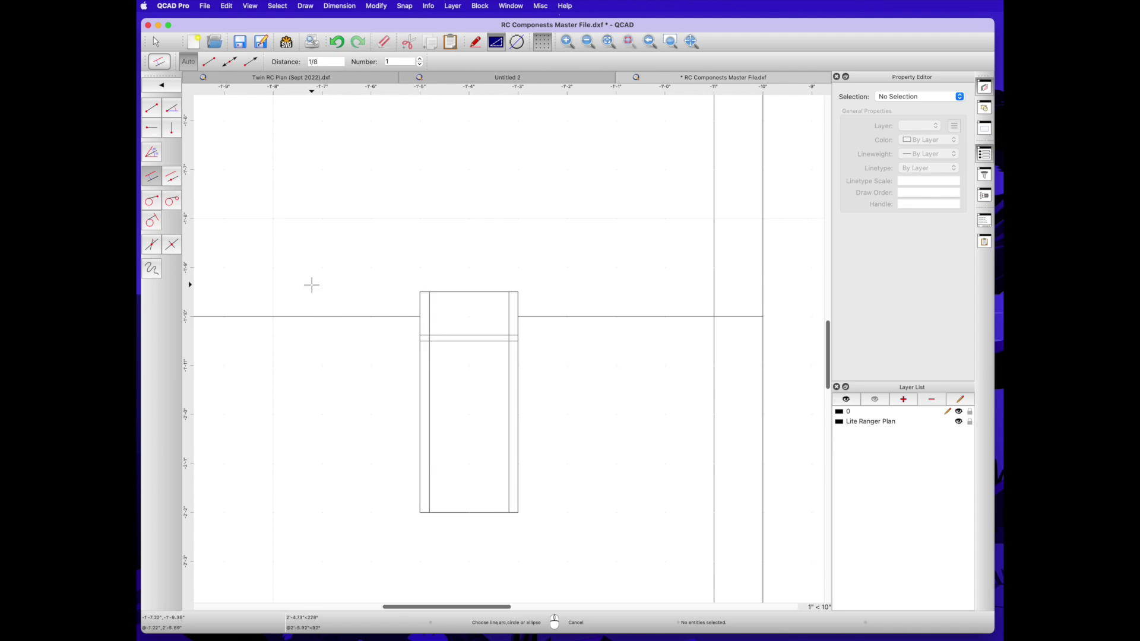
pyautogui.scroll(-3, 311, 286)
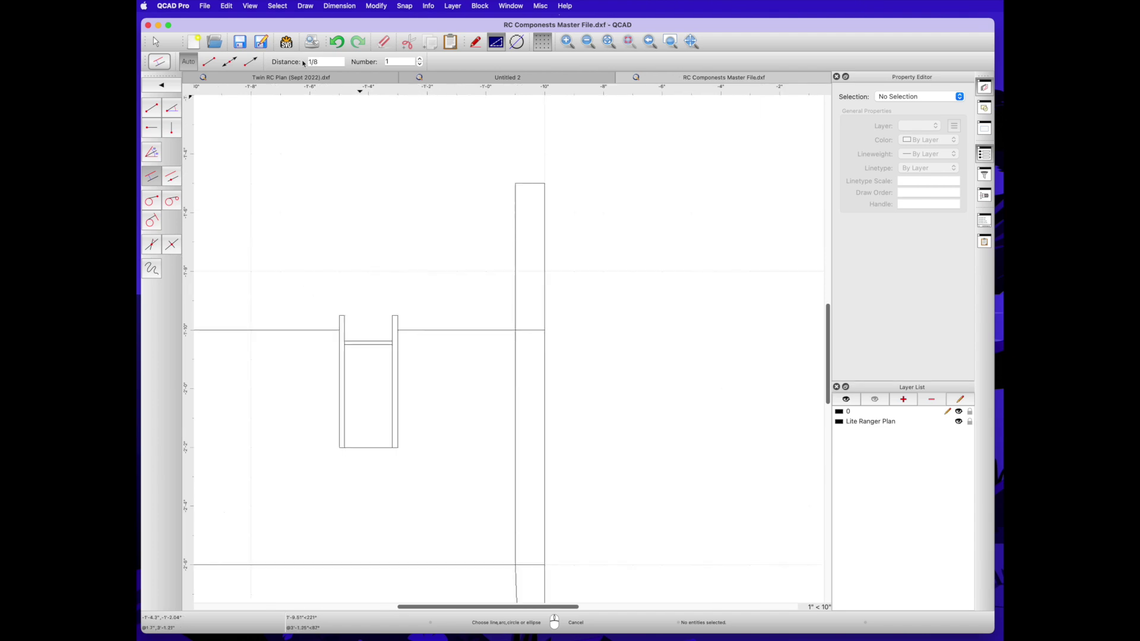
pyautogui.click(518, 294)
pyautogui.moveTo(828, 380); pyautogui.dragTo(828, 492)
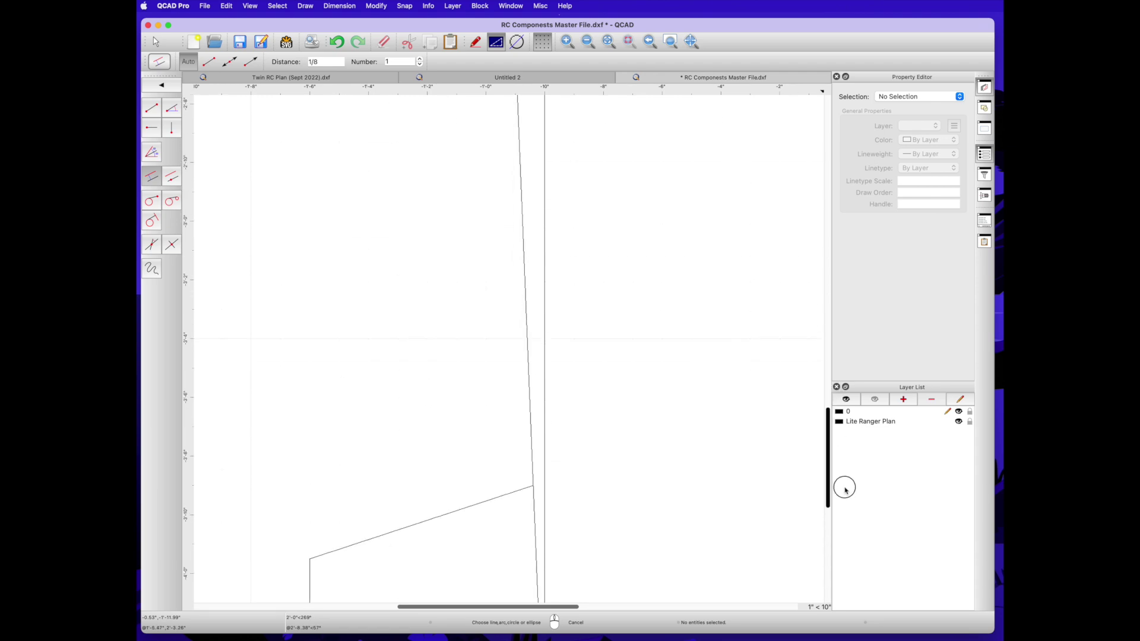
pyautogui.click(525, 277)
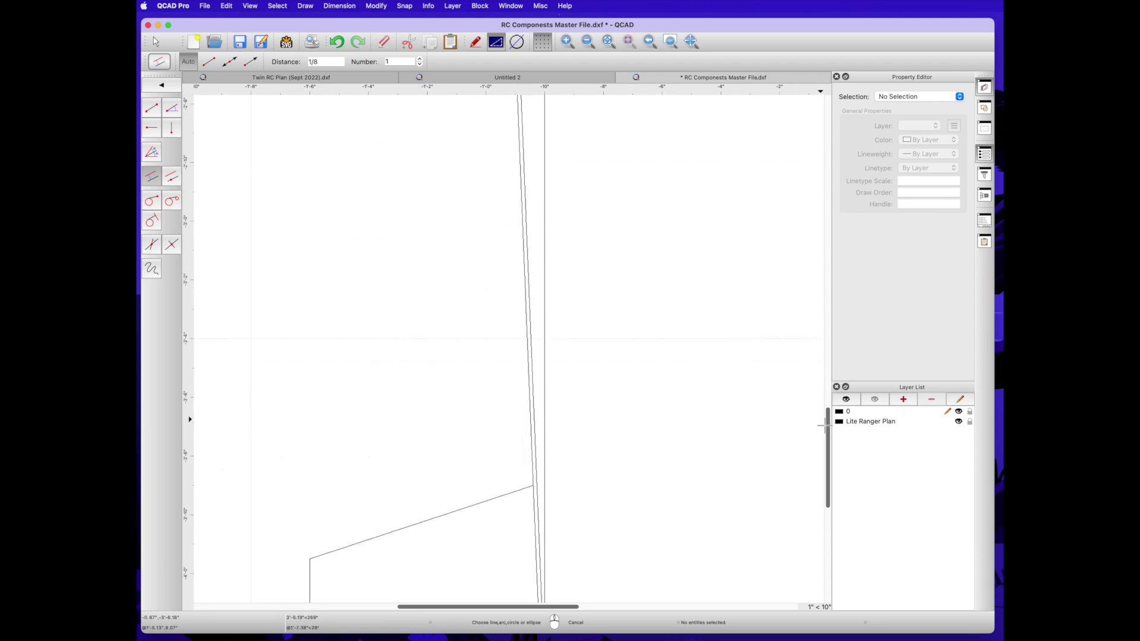
pyautogui.moveTo(826, 425)
pyautogui.mouseDown()
pyautogui.moveTo(827, 455)
pyautogui.moveTo(813, 328)
pyautogui.mouseUp()
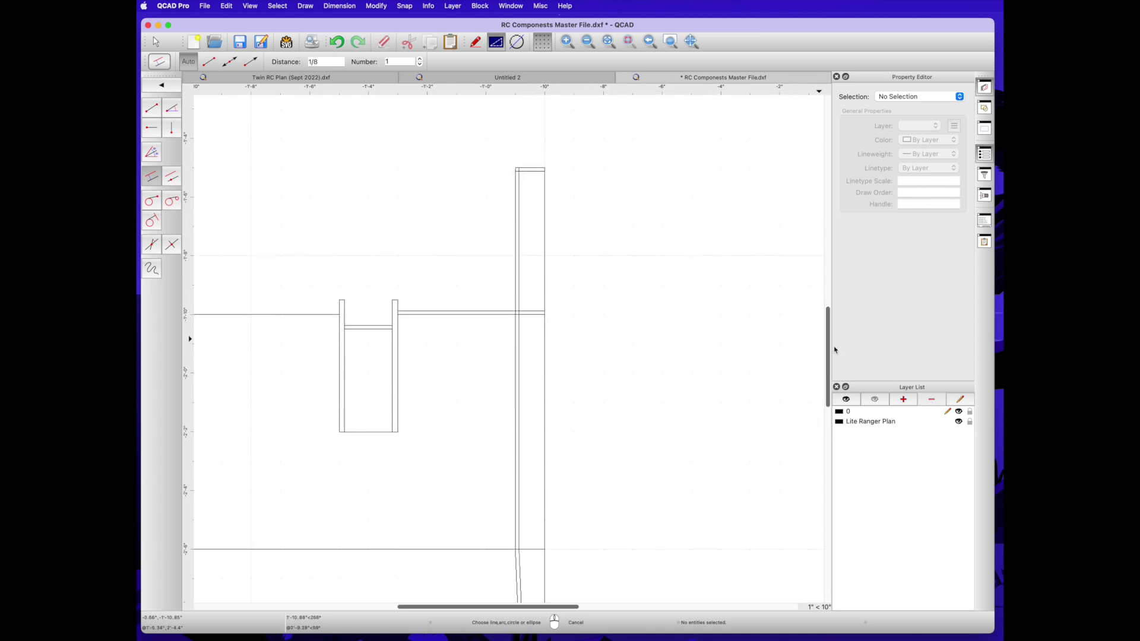
pyautogui.scroll(-5, 546, 332)
# Offset the lower horizontal line by 1/8 and abandon a trial two-point line.
pyautogui.click(538, 343)
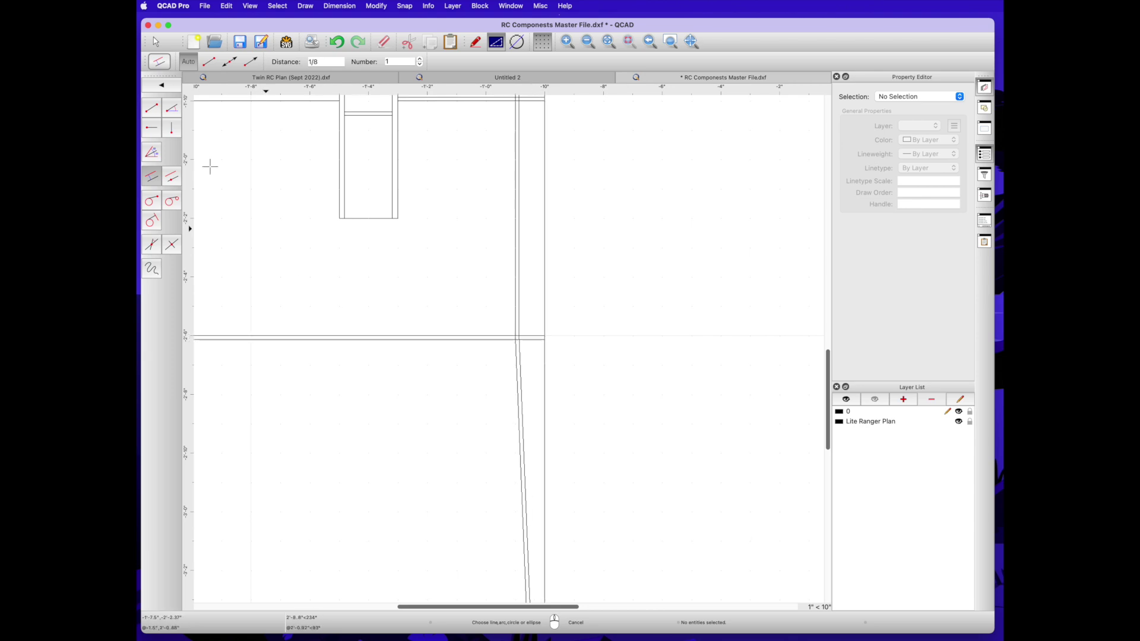
pyautogui.press('l')
pyautogui.press('i')
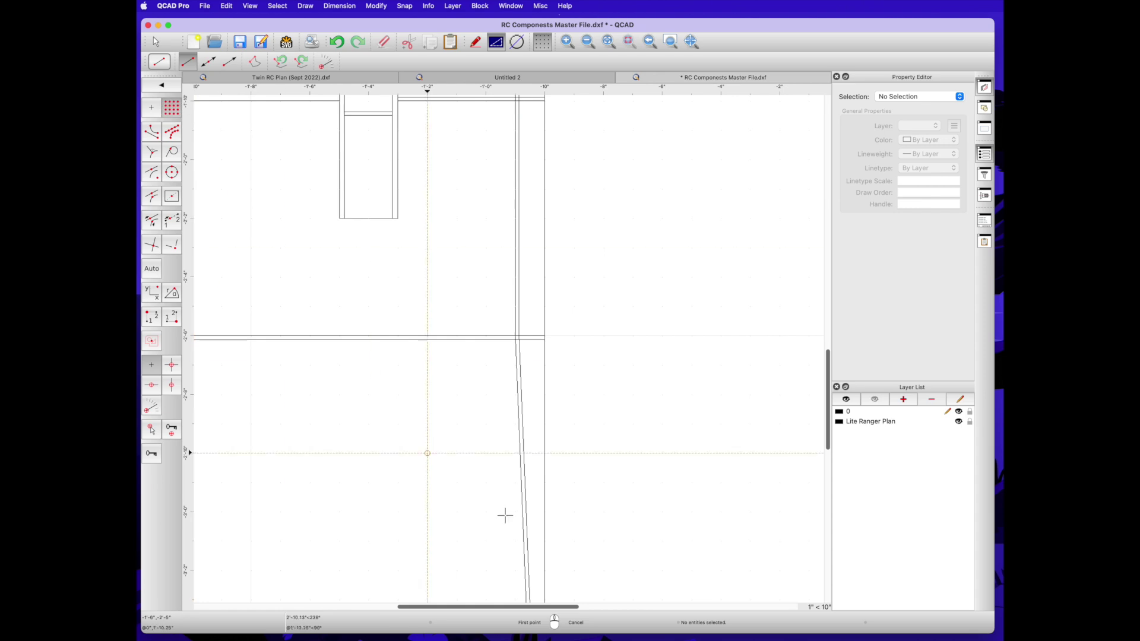
pyautogui.scroll(-3, 493, 487)
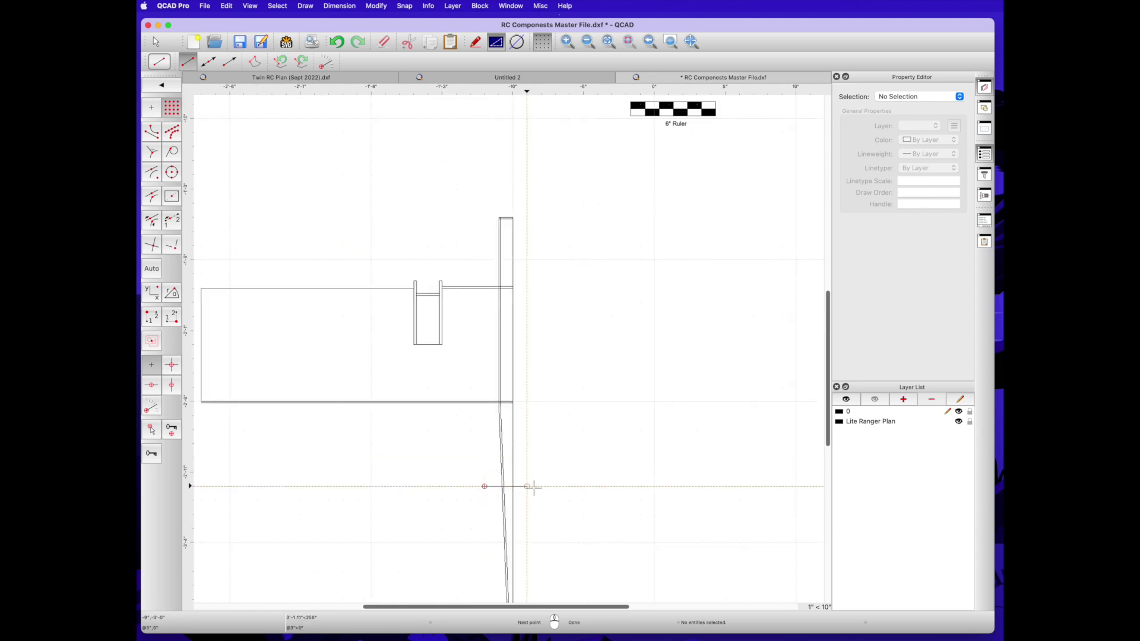
pyautogui.click(527, 486)
pyautogui.press('Escape')
pyautogui.press('Escape')
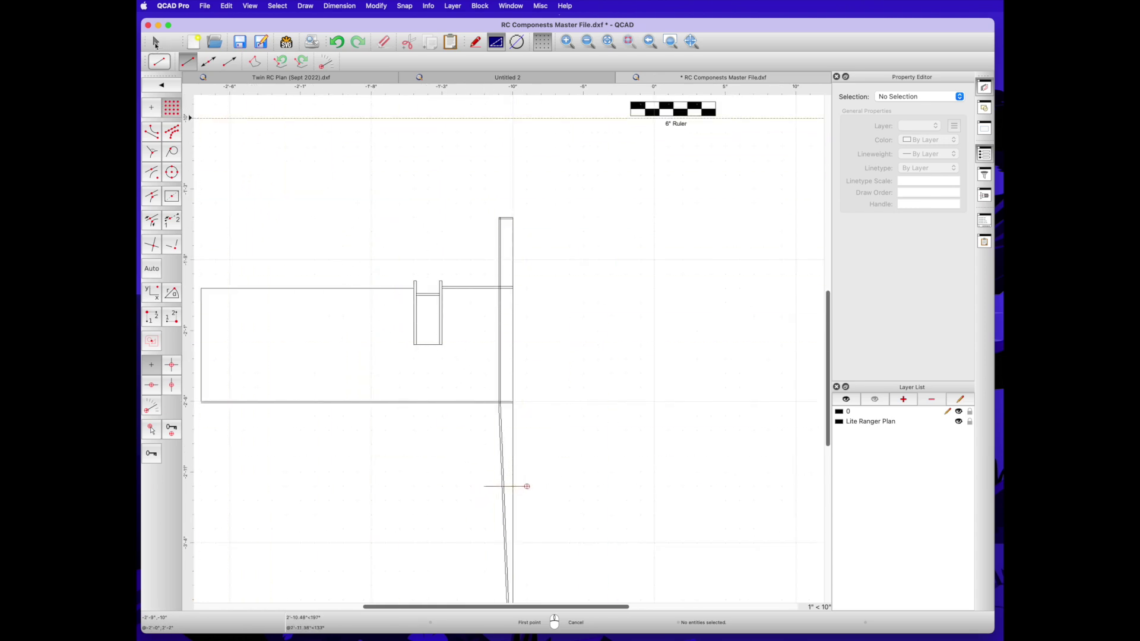
# Return to parallel offsets with the distance being changed to 1.5.
pyautogui.click(168, 101)
pyautogui.click(152, 176)
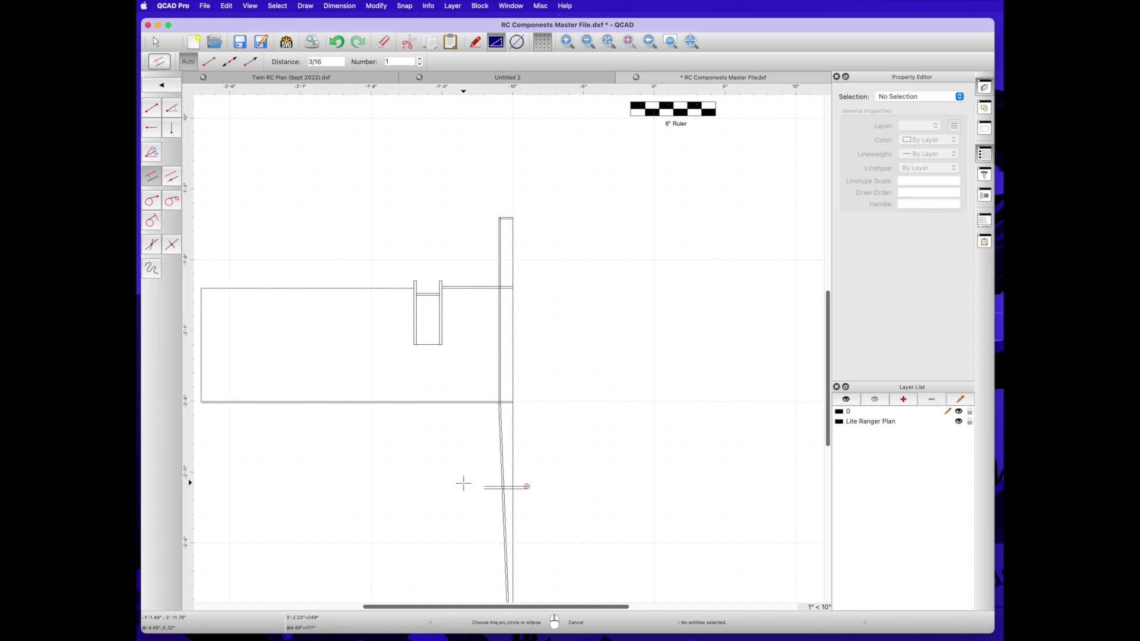
pyautogui.scroll(-2, 416, 297)
pyautogui.tripleClick(326, 62)
# Offset the long rectangle's bottom edge 1.5 downward and draw a diagonal from that edge to the new line.
pyautogui.write('1.5')
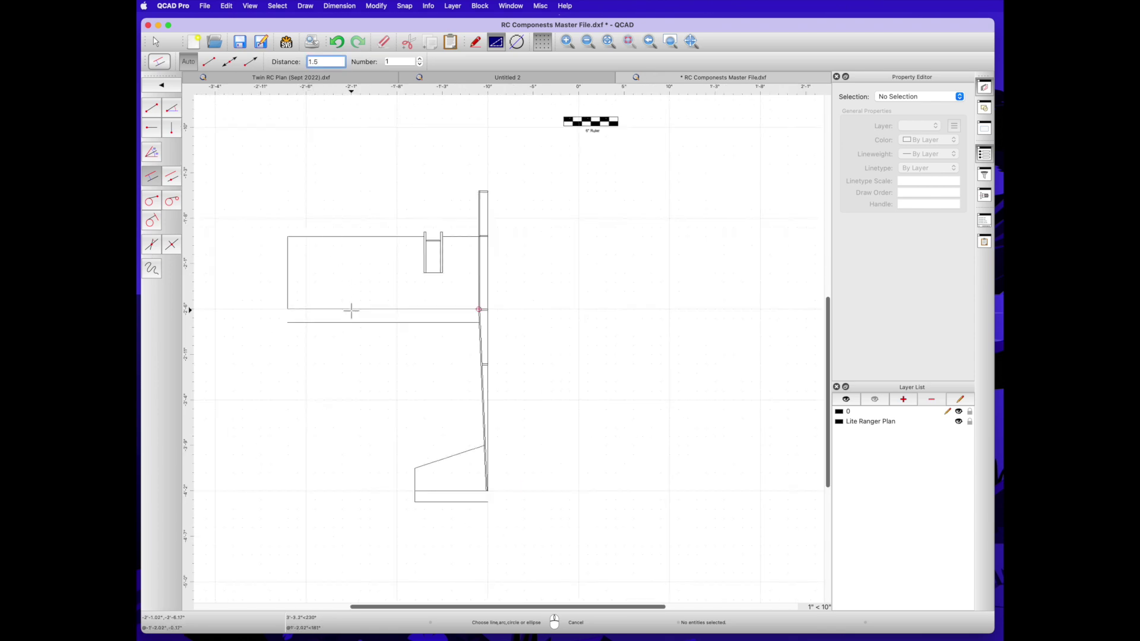
pyautogui.click(349, 310)
pyautogui.click(152, 107)
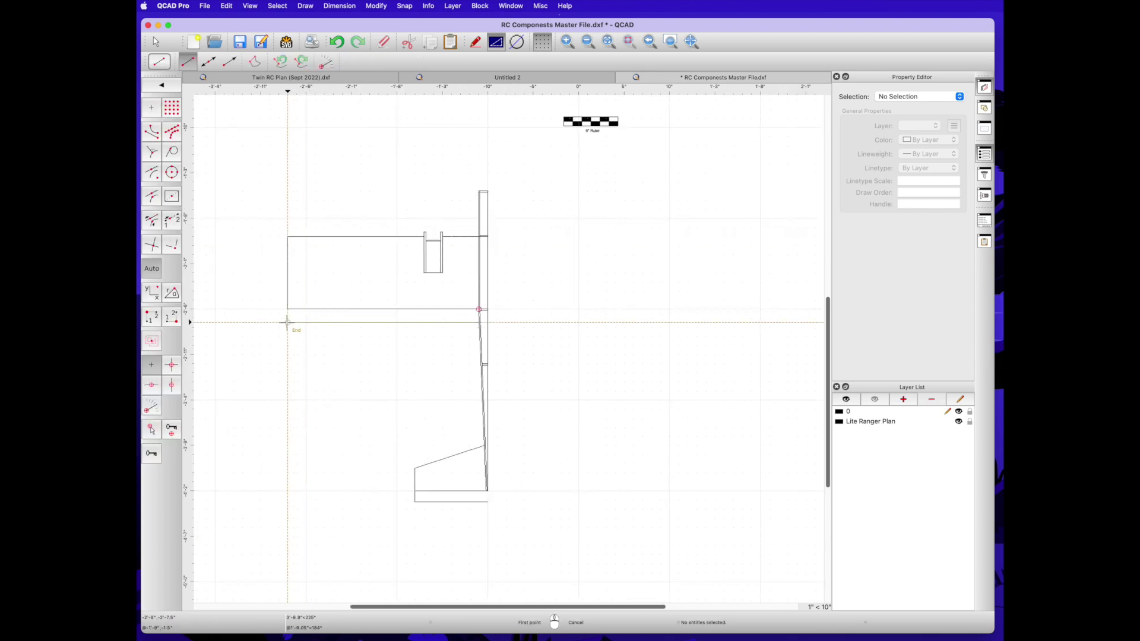
pyautogui.click(288, 309)
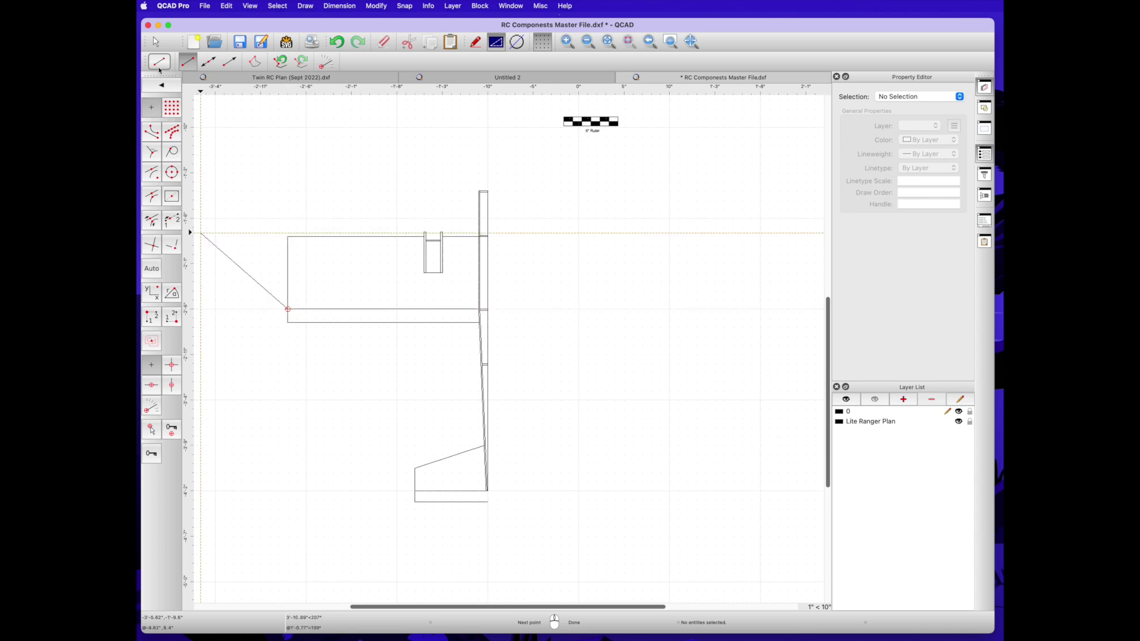
pyautogui.rightClick(408, 364)
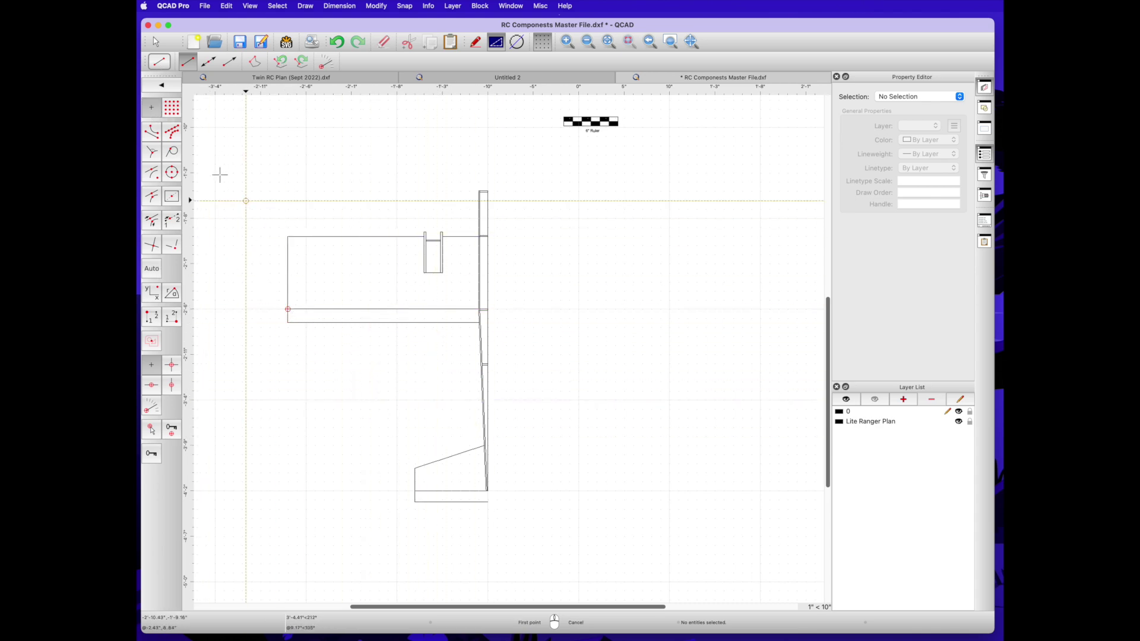
pyautogui.click(471, 305)
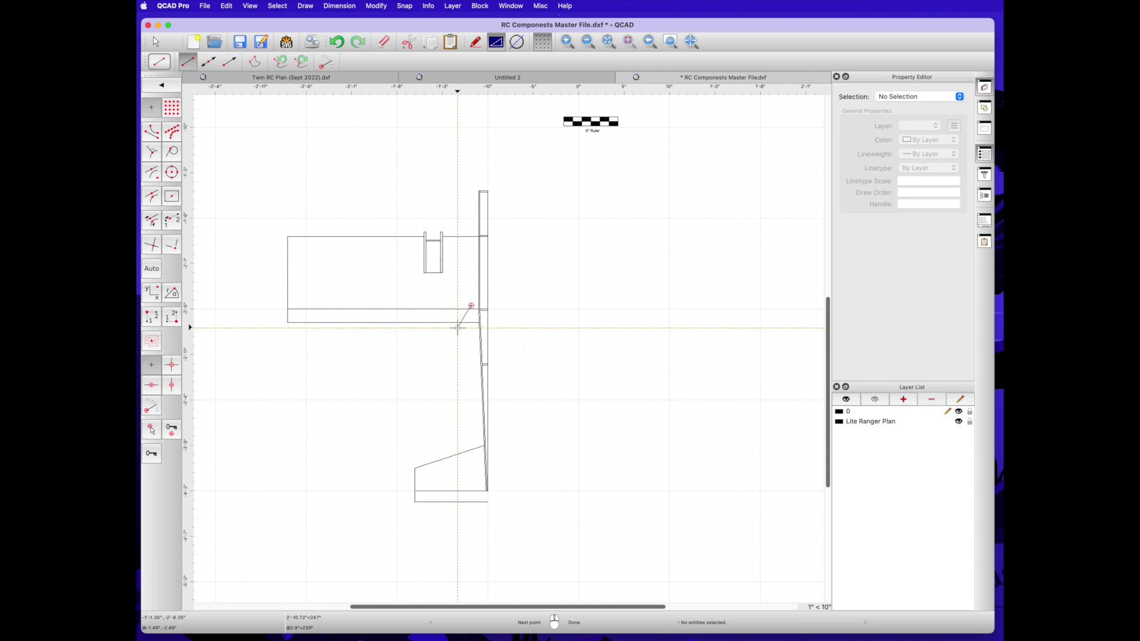
pyautogui.click(457, 328)
pyautogui.rightClick(457, 328)
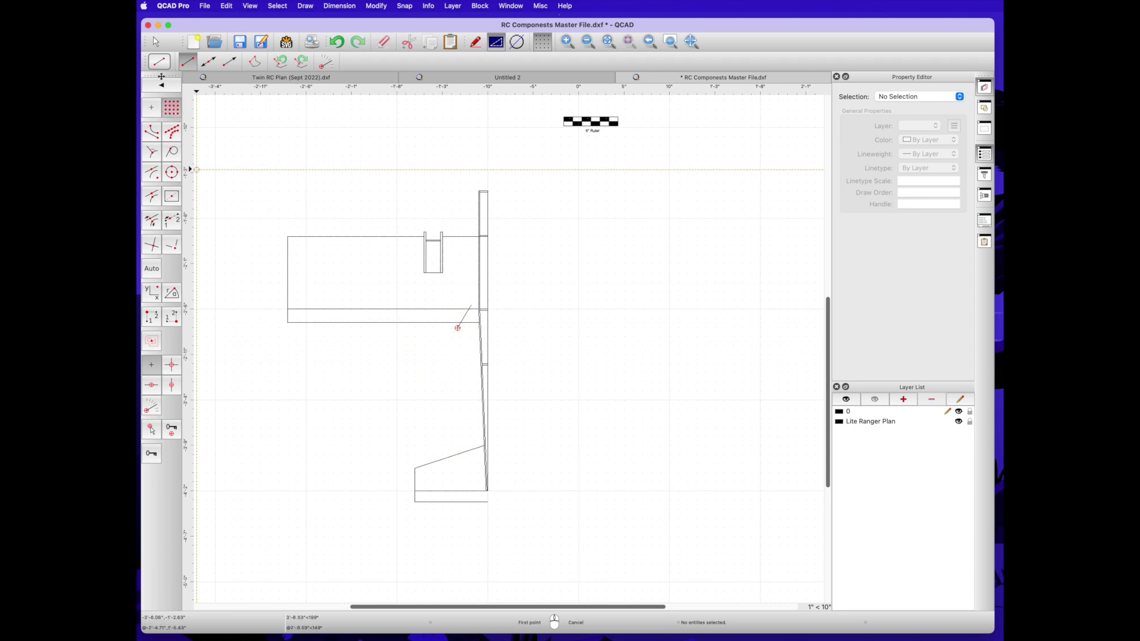
# Break out the diagonal's overhanging ends and the lower line's excess to form an angled corner.
pyautogui.click(161, 85)
pyautogui.click(154, 253)
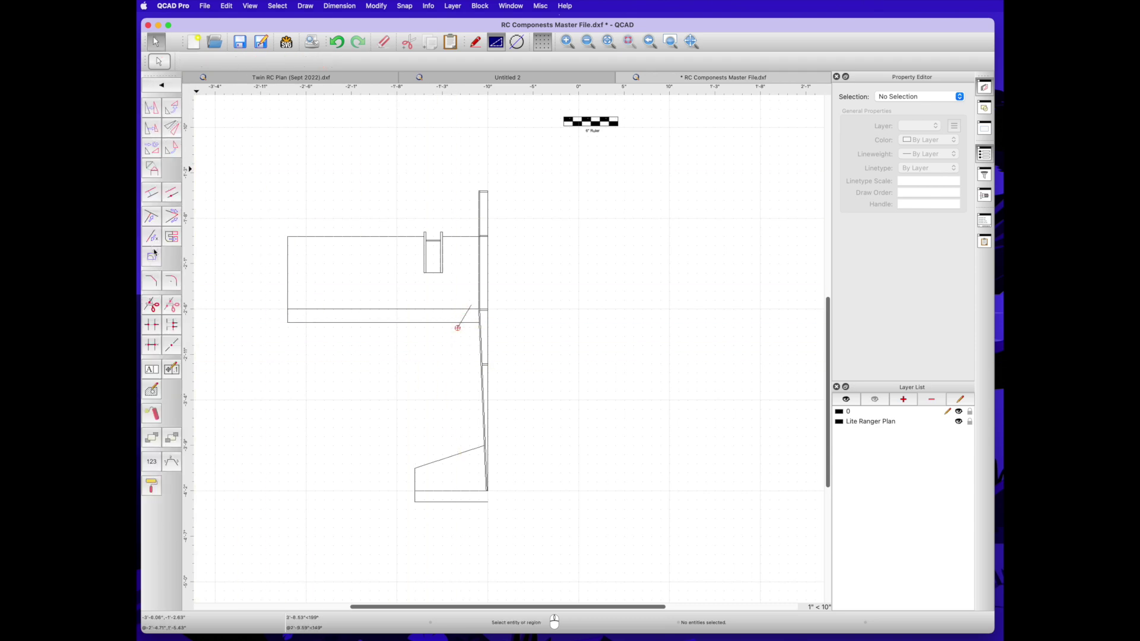
pyautogui.click(152, 326)
pyautogui.scroll(6, 462, 316)
pyautogui.click(489, 307)
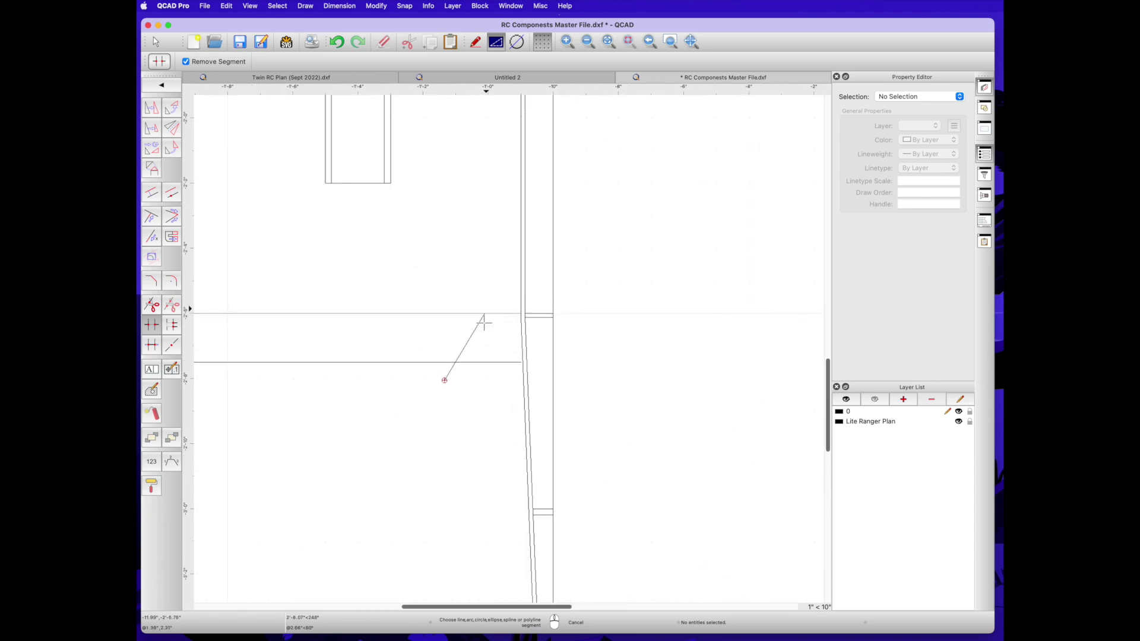
pyautogui.click(450, 371)
pyautogui.click(490, 361)
# Save the drawing.
pyautogui.press('super+s')
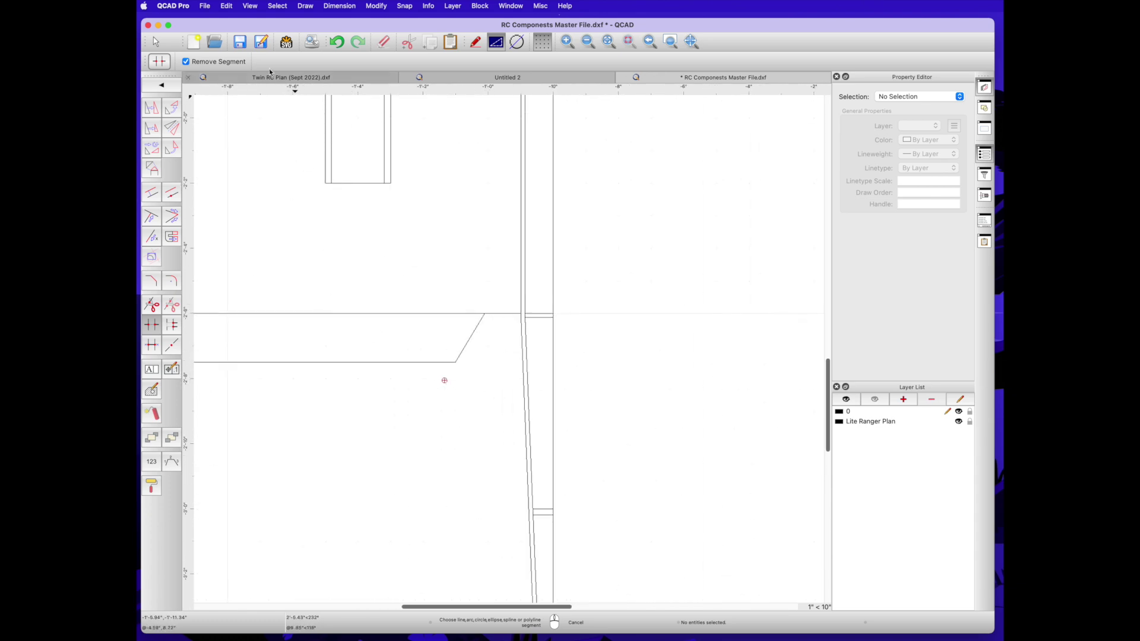
pyautogui.scroll(-5, 376, 191)
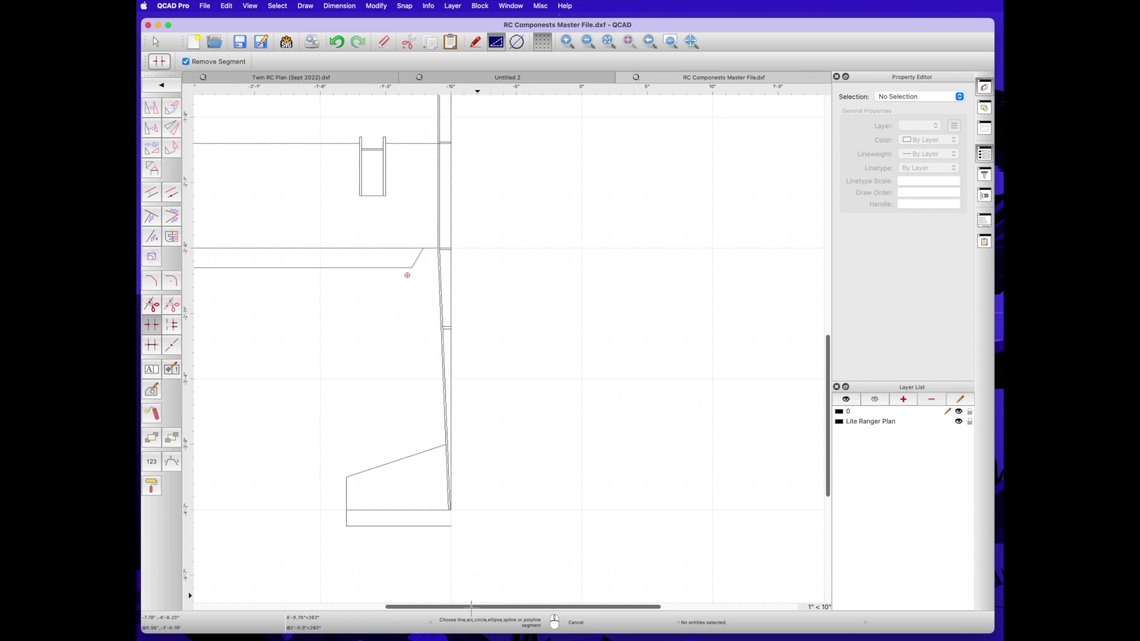
pyautogui.scroll(-2, 407, 275)
pyautogui.rightClick(809, 321)
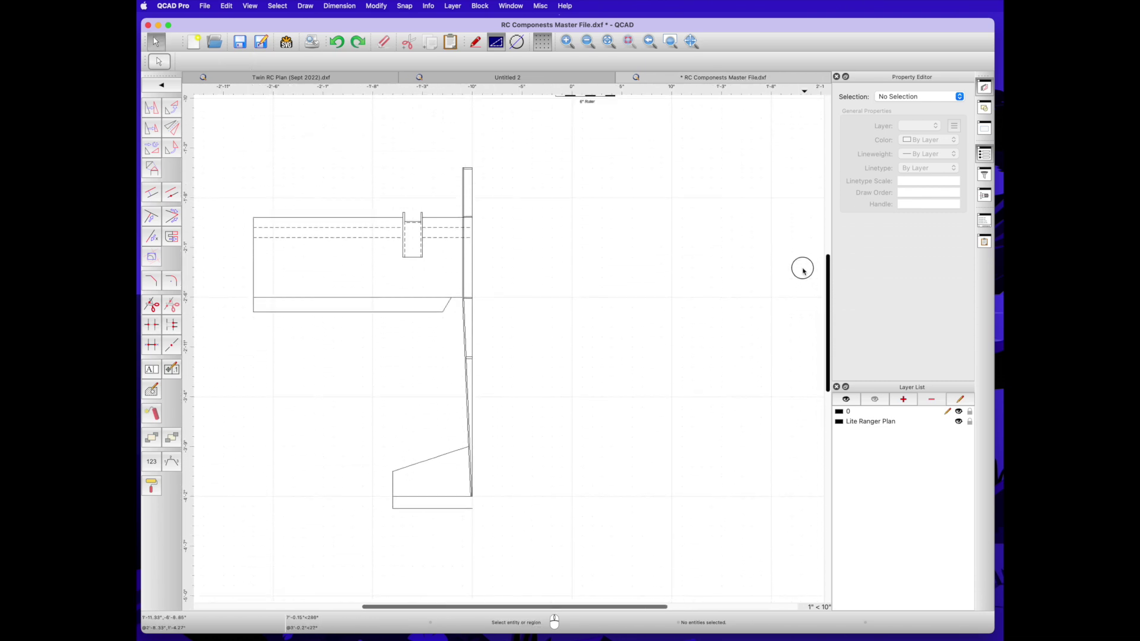
# Scroll up to the servo, motor, CG marker and 6" Ruler symbols above the side view.
pyautogui.scroll(5, 803, 271)
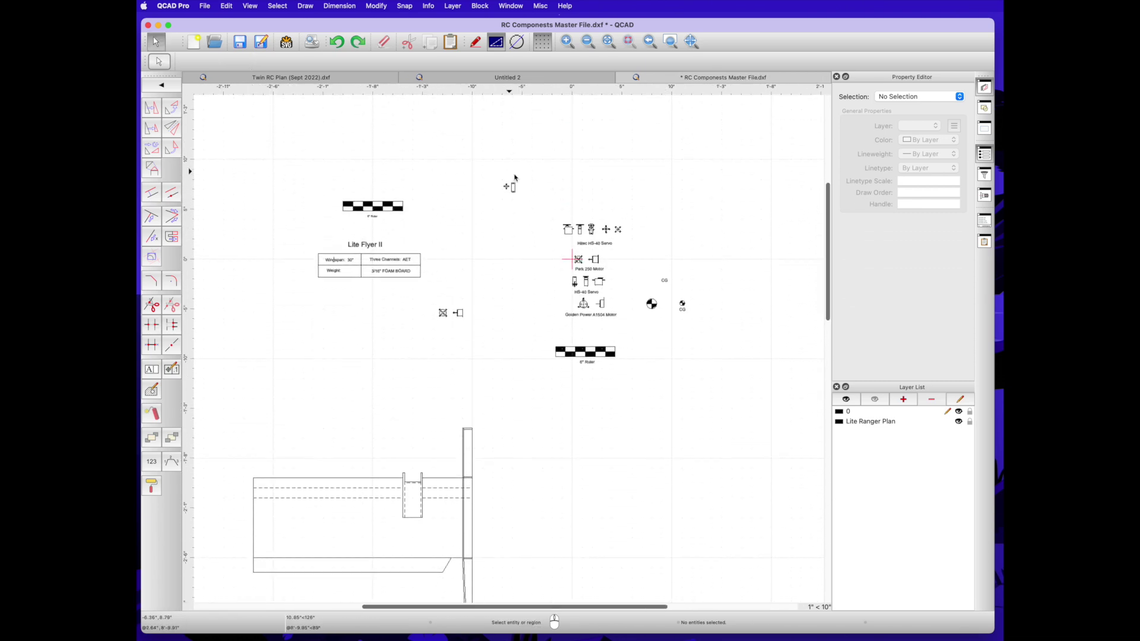
pyautogui.scroll(4, 614, 232)
pyautogui.scroll(-5, 614, 233)
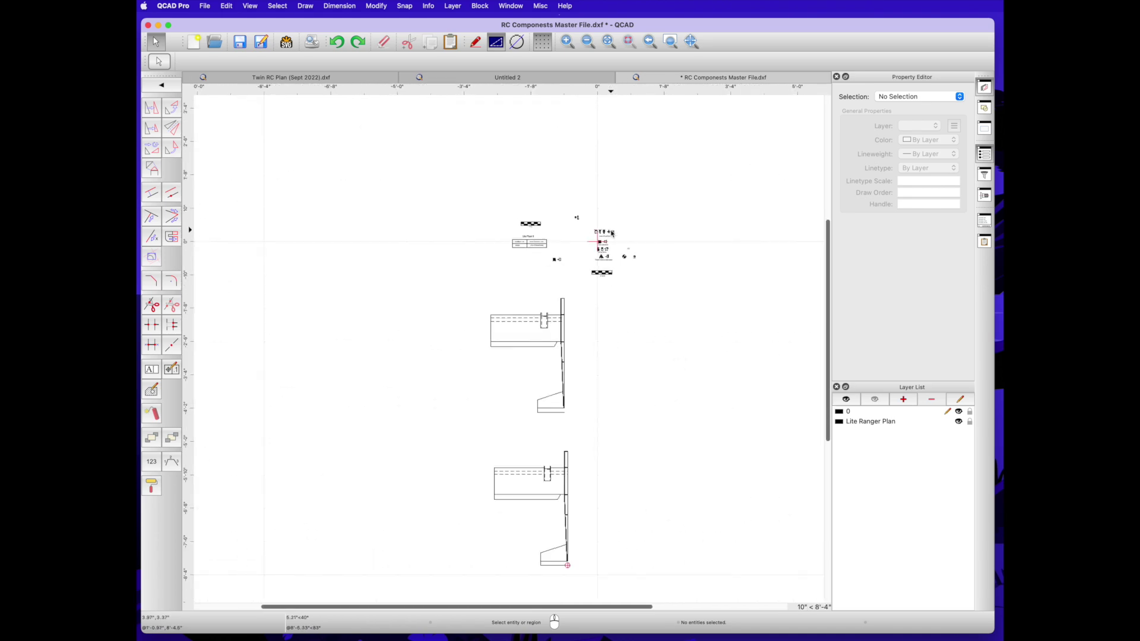
pyautogui.scroll(4, 613, 235)
pyautogui.scroll(2, 614, 234)
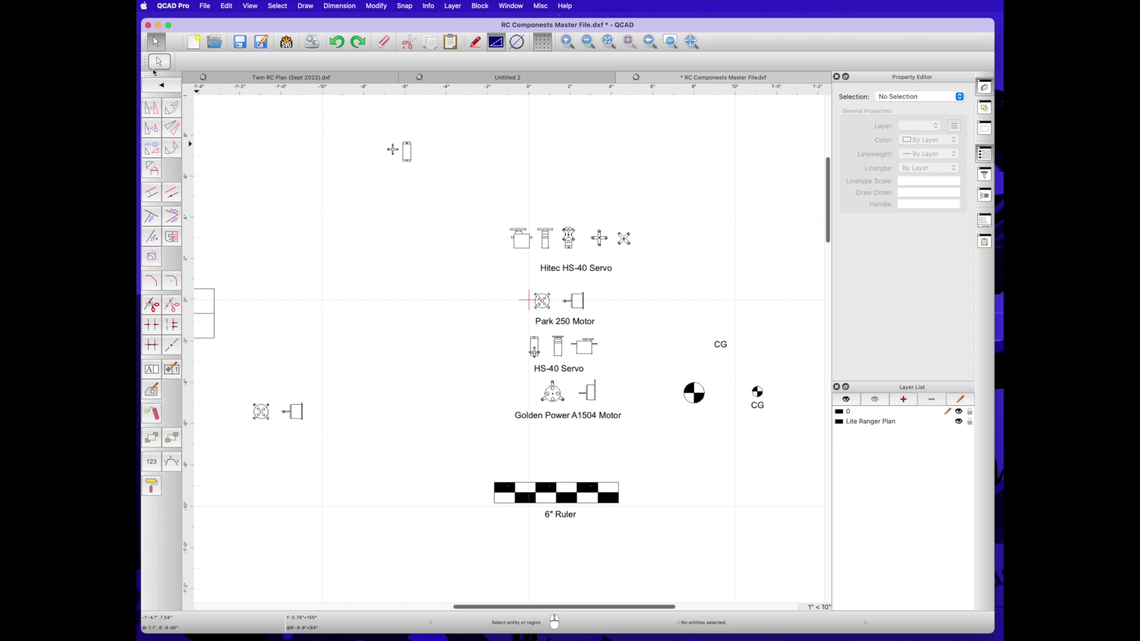
pyautogui.click(155, 43)
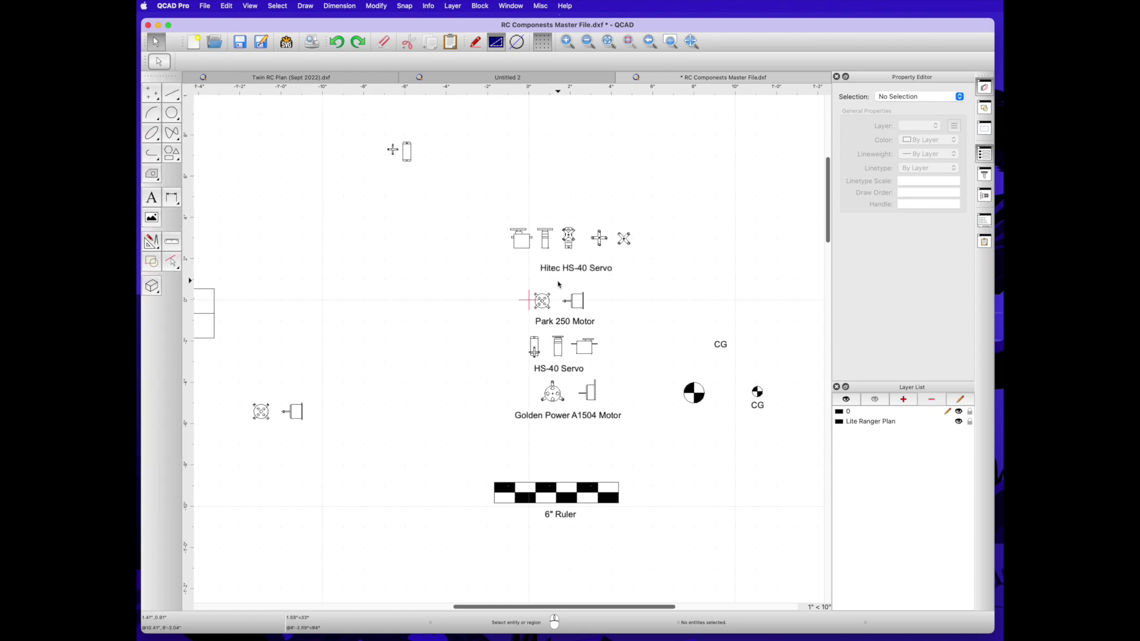
# Copy the Park 250 Motor side symbol.
pyautogui.moveTo(558, 281); pyautogui.dragTo(610, 316)
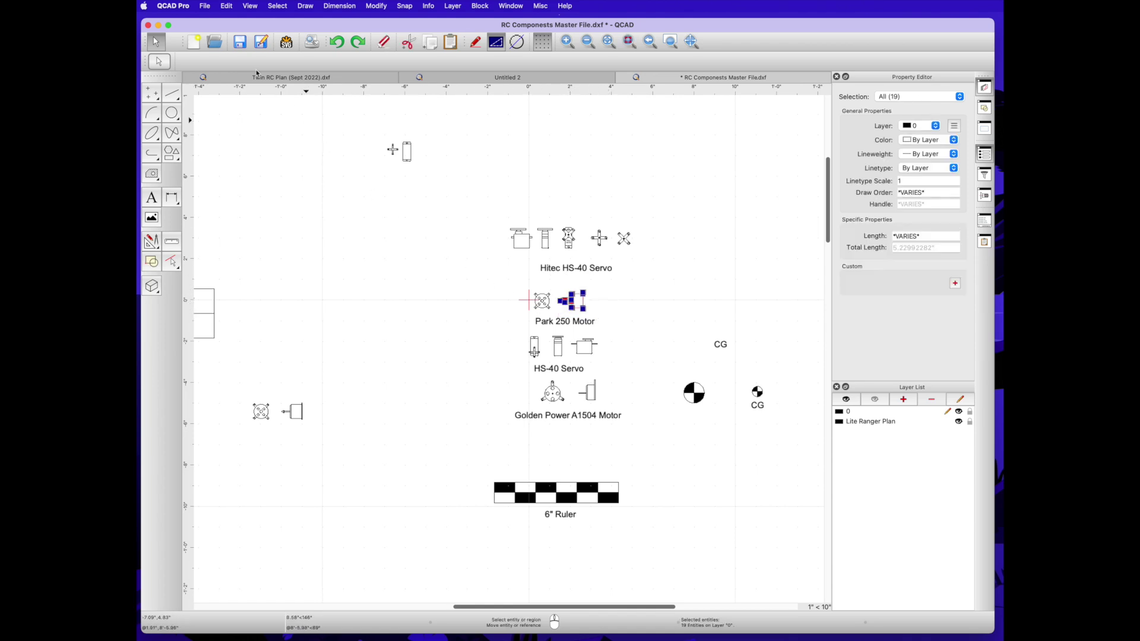
pyautogui.click(229, 7)
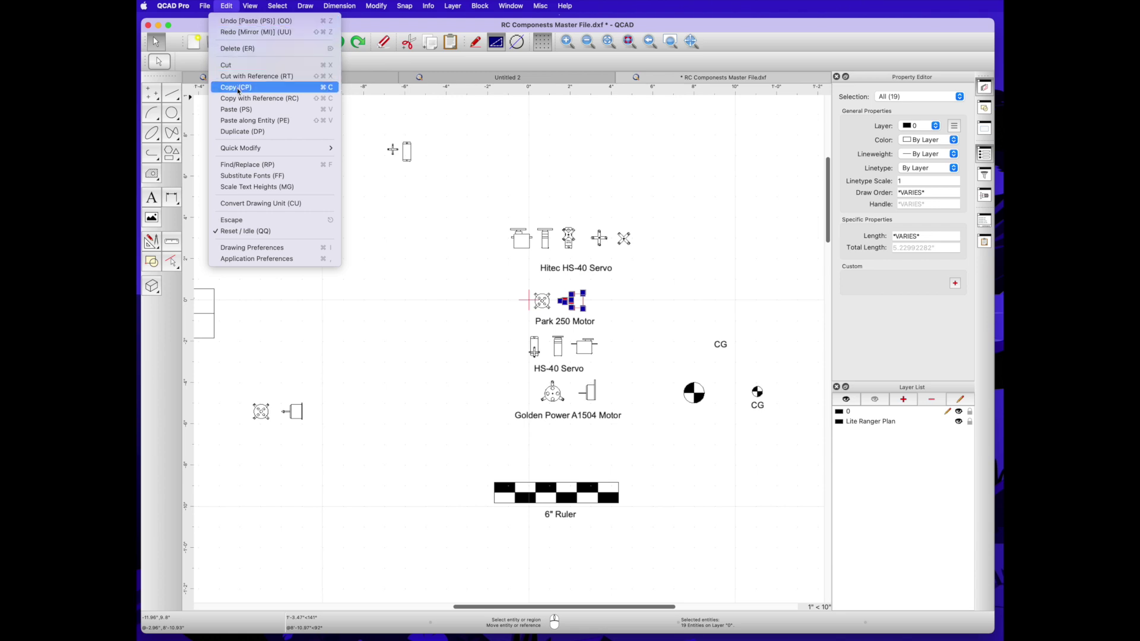
pyautogui.click(238, 89)
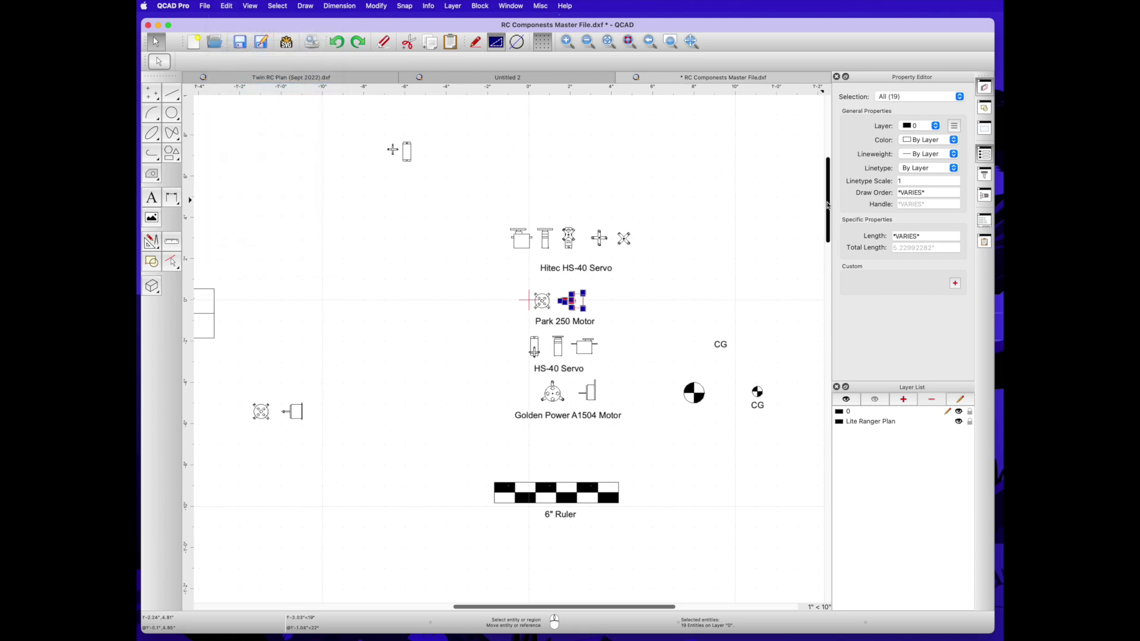
# Move over to the fuselage side view and start pasting the motor symbol there.
pyautogui.moveTo(828, 204); pyautogui.dragTo(855, 449)
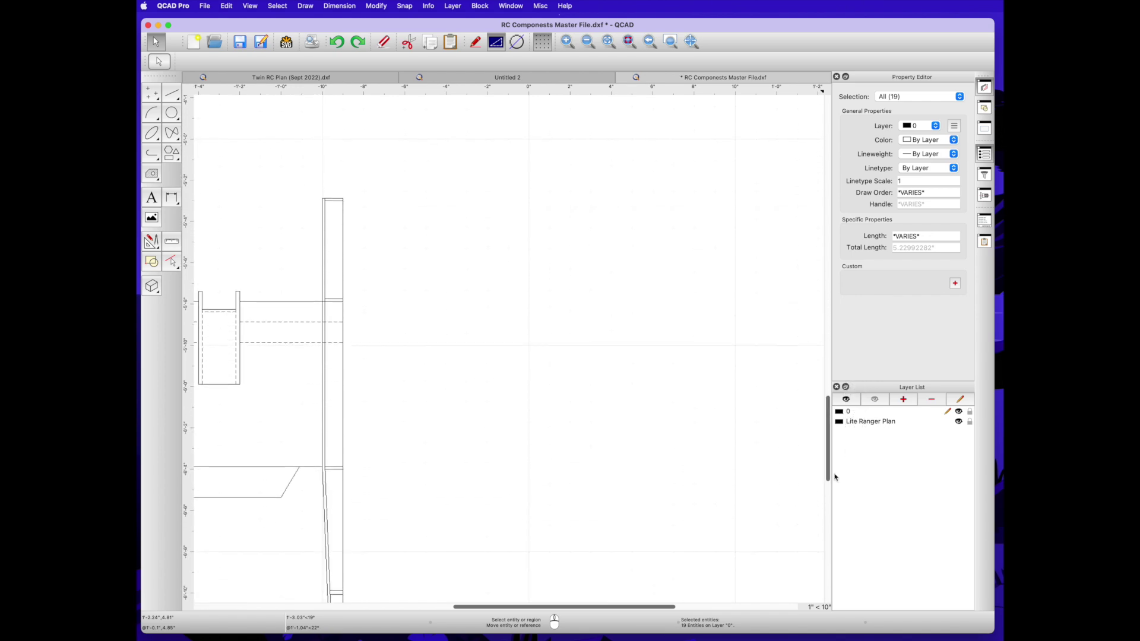
pyautogui.moveTo(615, 609); pyautogui.dragTo(520, 608)
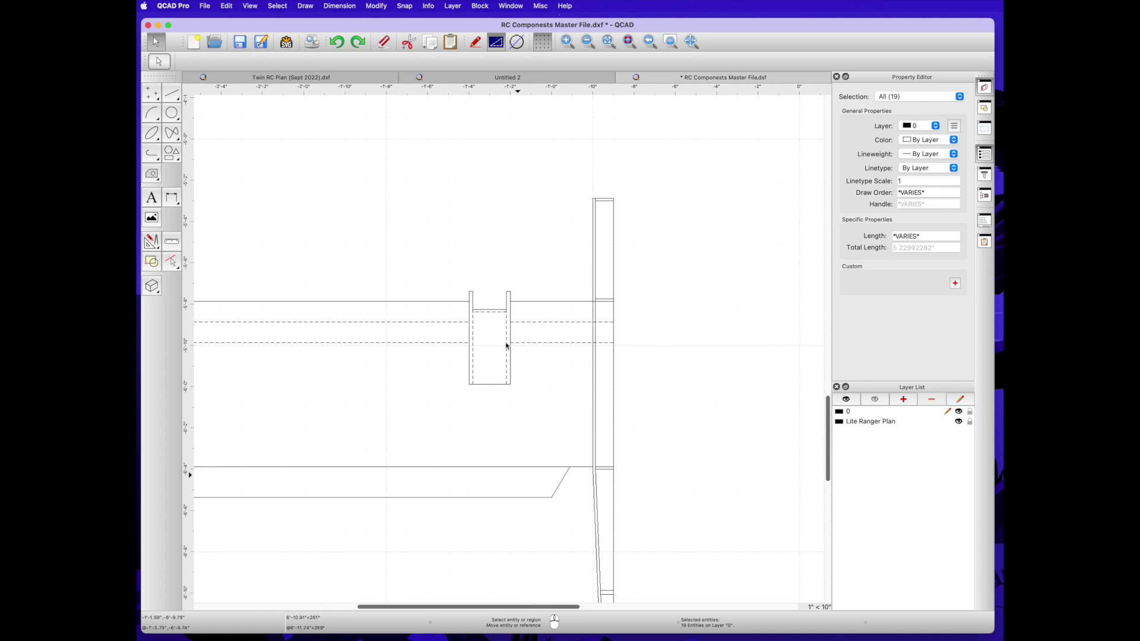
pyautogui.rightClick(410, 213)
pyautogui.rightClick(409, 212)
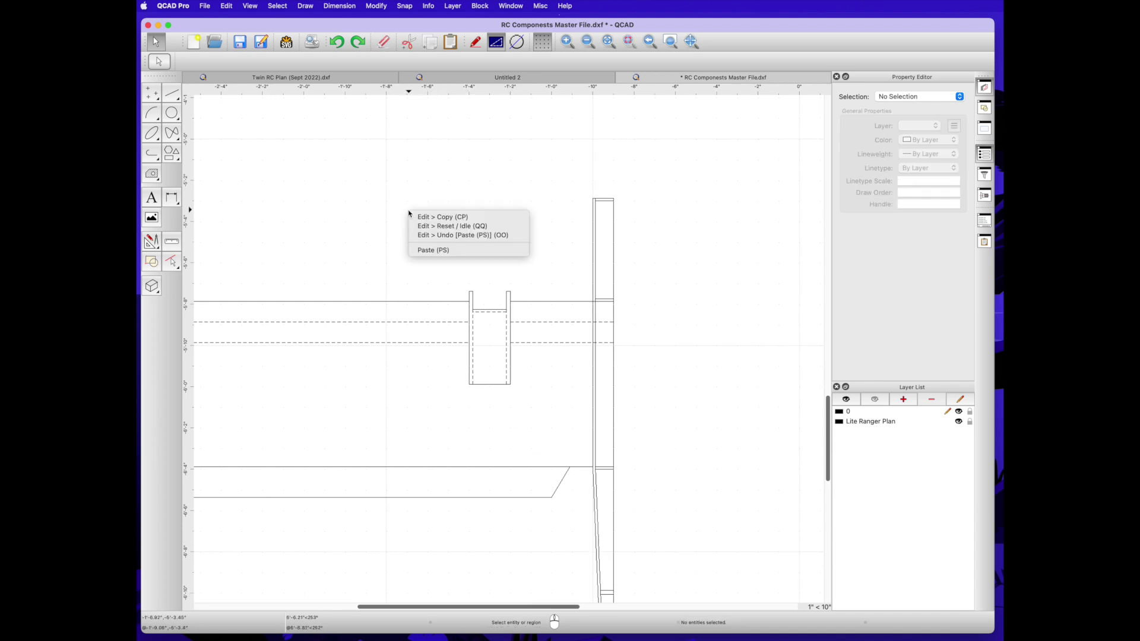
pyautogui.click(423, 250)
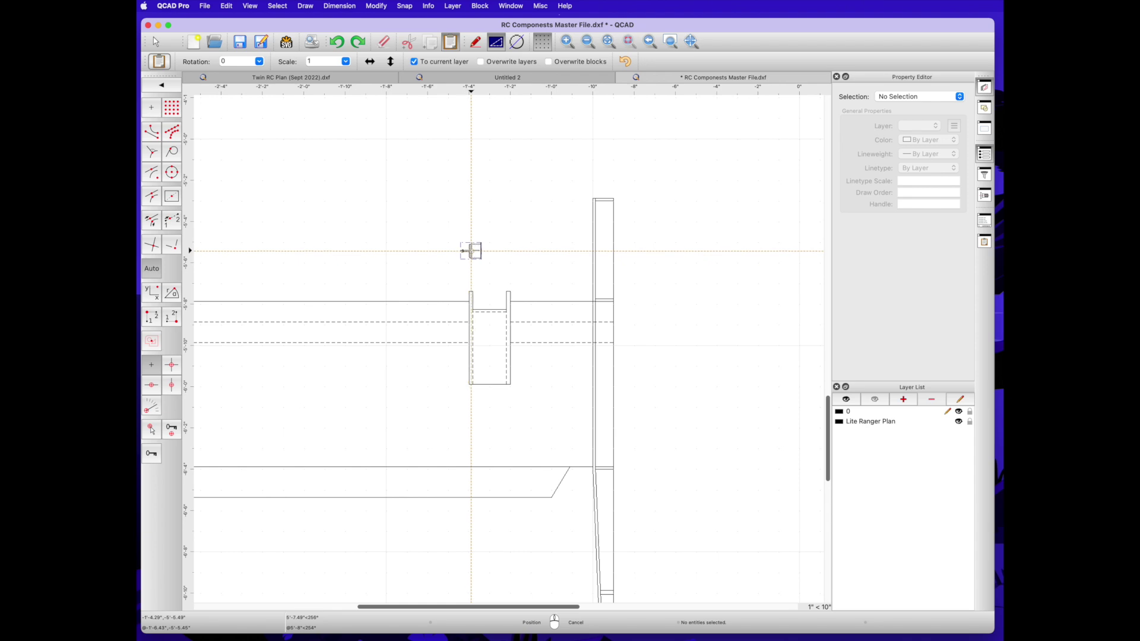
# Place the pasted motor copy above the side view.
pyautogui.click(483, 237)
pyautogui.scroll(3, 398, 229)
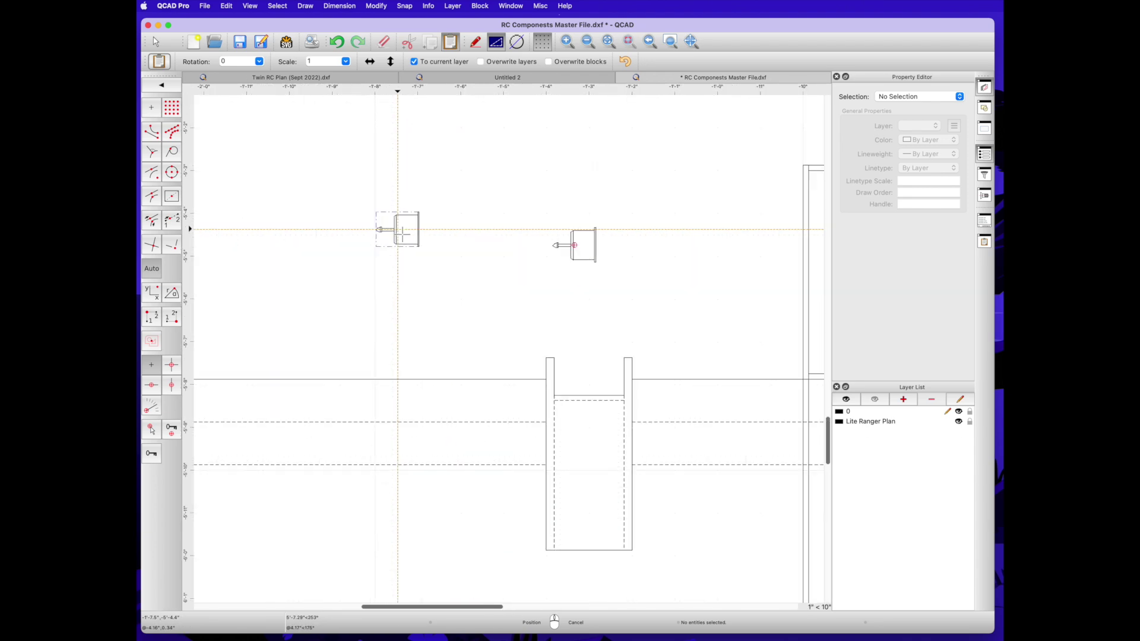
pyautogui.rightClick(405, 239)
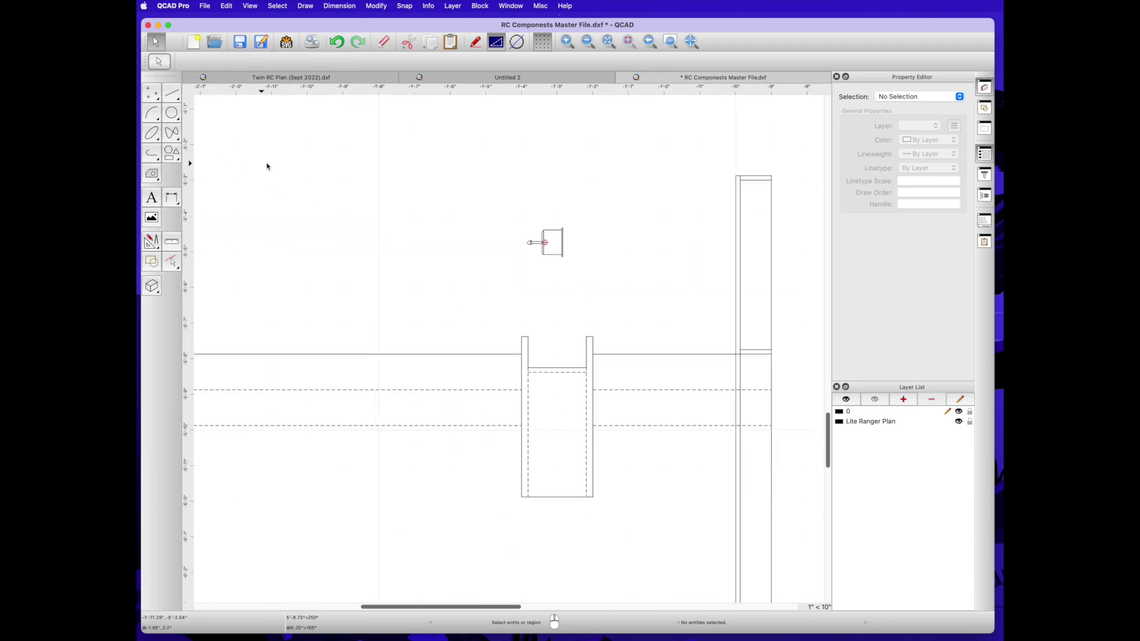
# Scale the pasted motor symbol by a factor of 2.
pyautogui.click(171, 156)
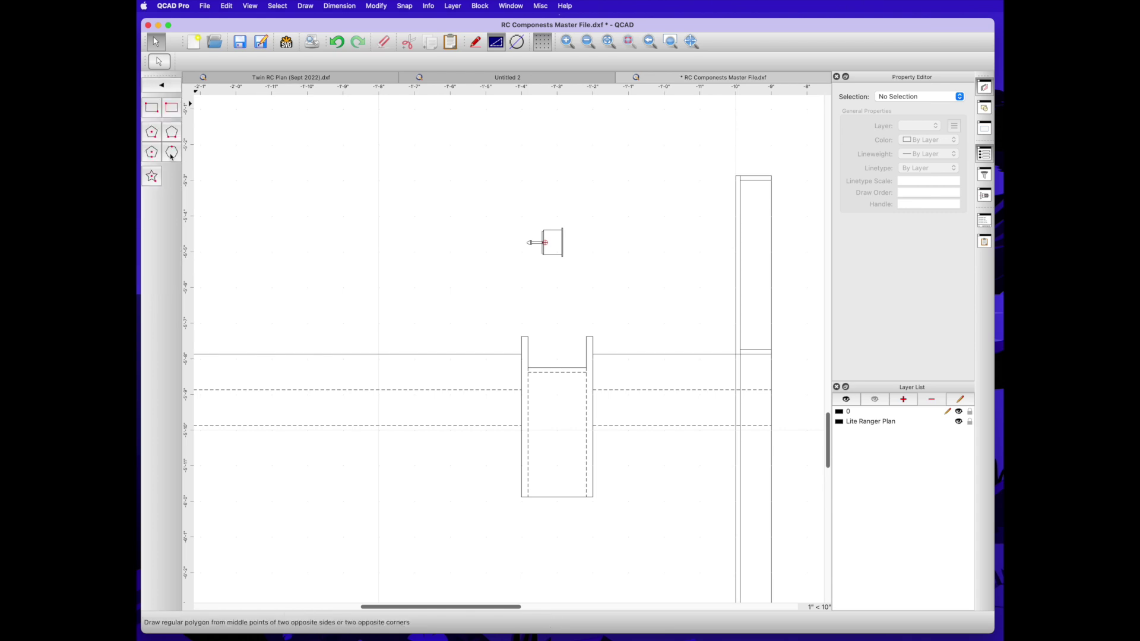
pyautogui.click(157, 43)
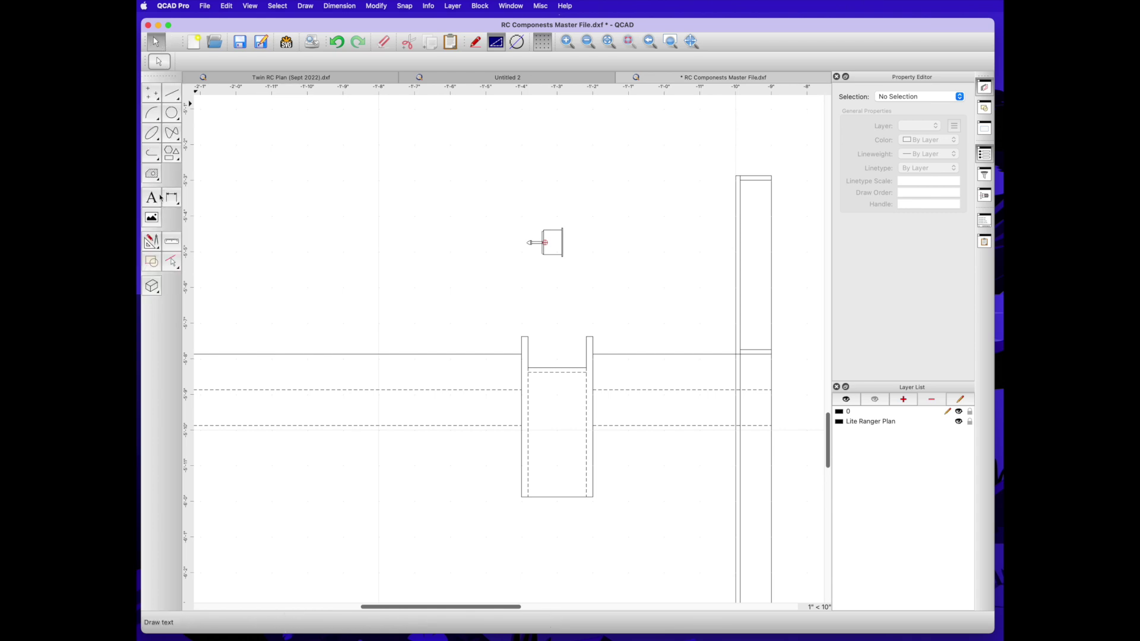
pyautogui.click(152, 241)
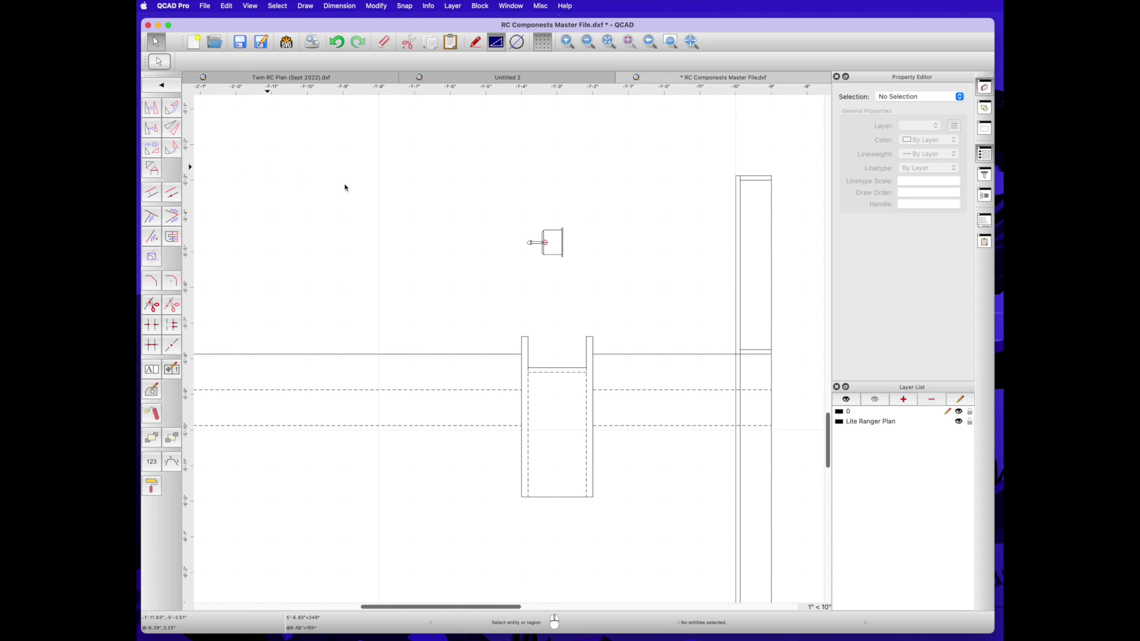
pyautogui.moveTo(500, 215); pyautogui.dragTo(593, 273)
pyautogui.scroll(-3, 593, 273)
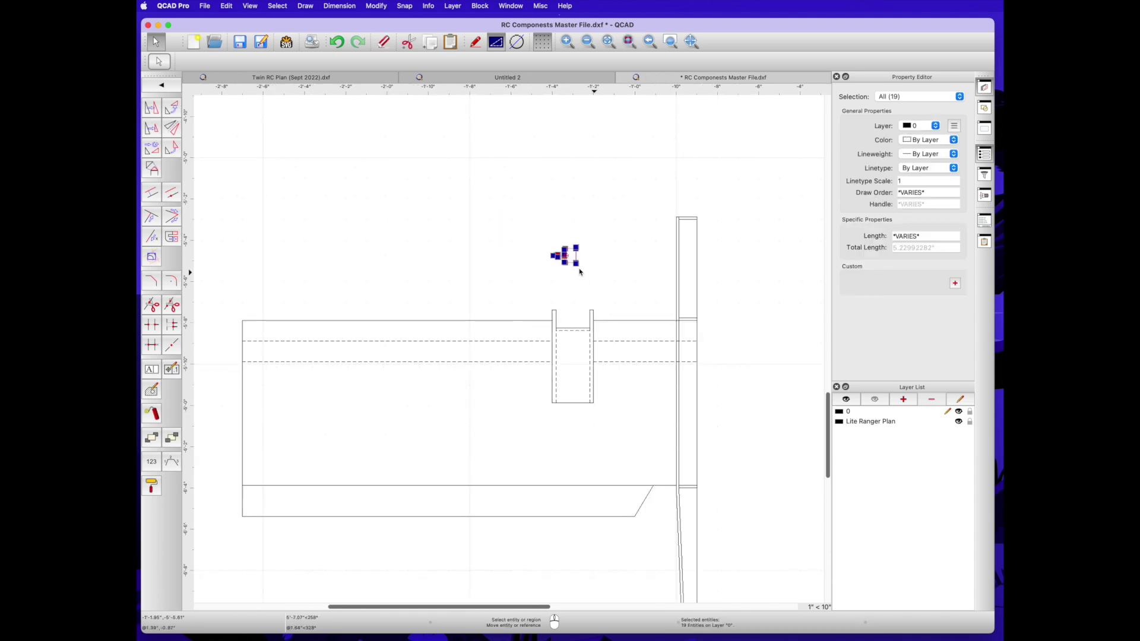
pyautogui.click(152, 128)
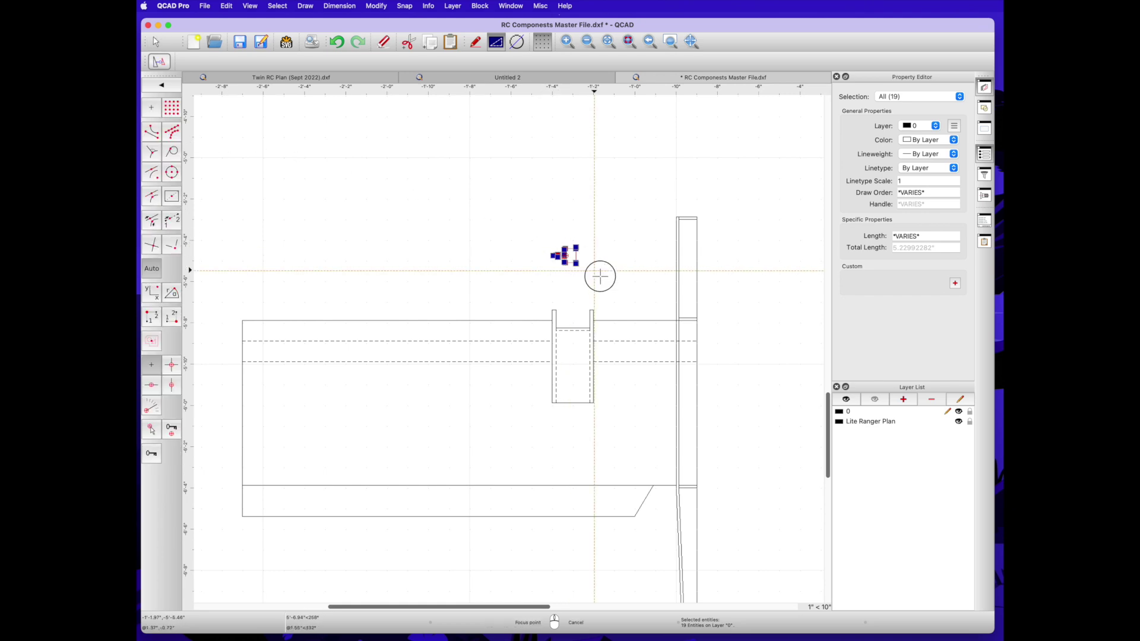
pyautogui.click(593, 271)
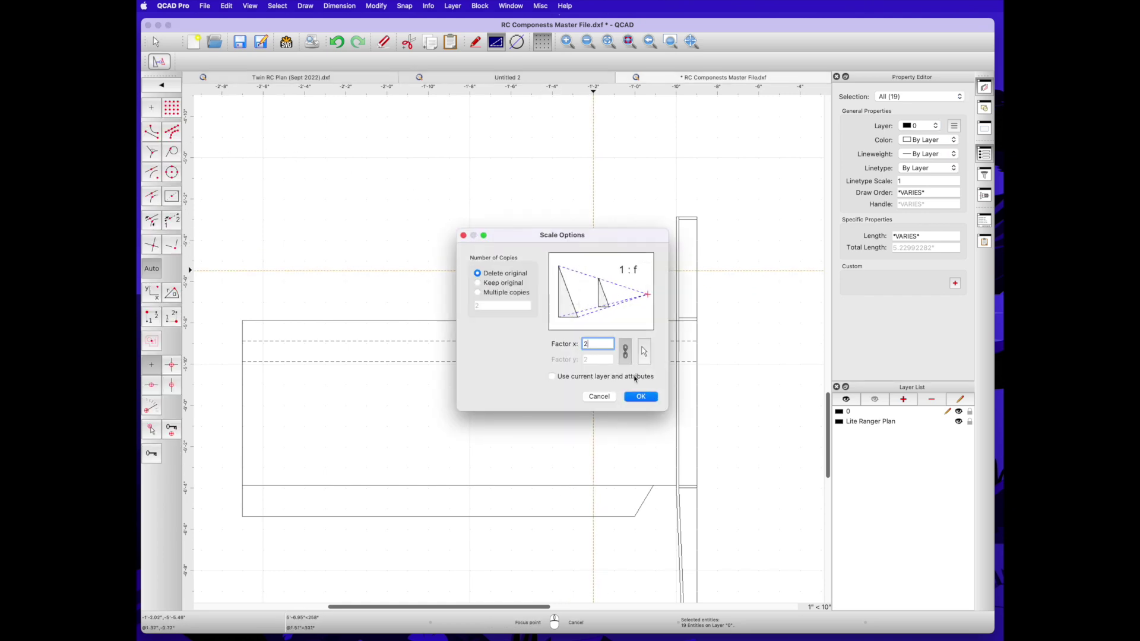
pyautogui.click(640, 397)
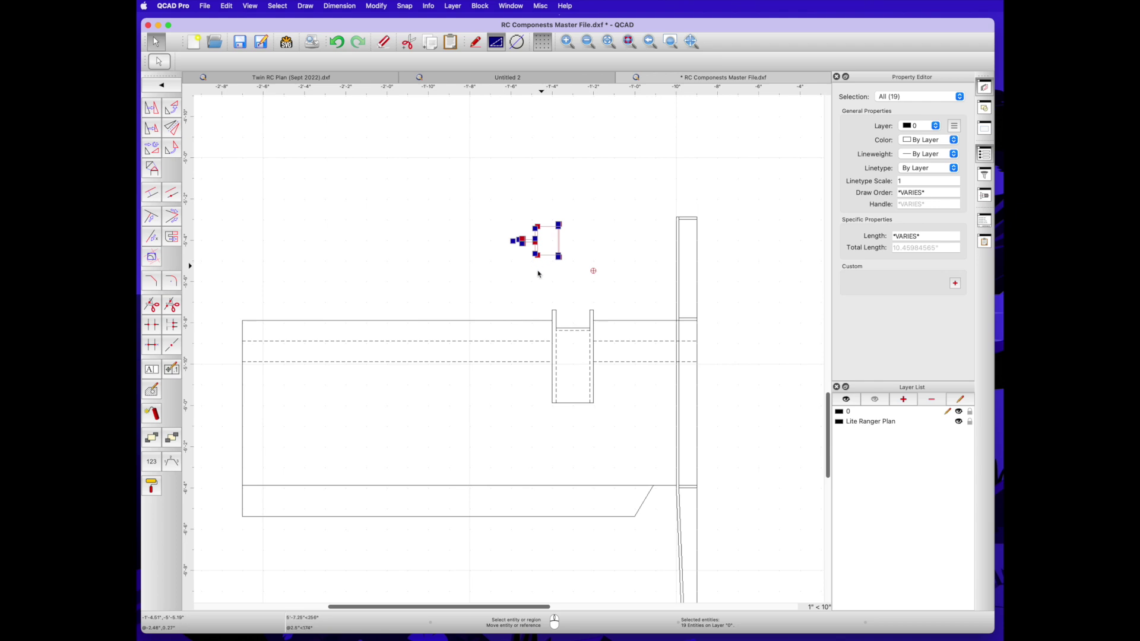
pyautogui.press('Escape')
# Rotate the enlarged motor symbol 90° upright using RO.
pyautogui.scroll(-6, 479, 244)
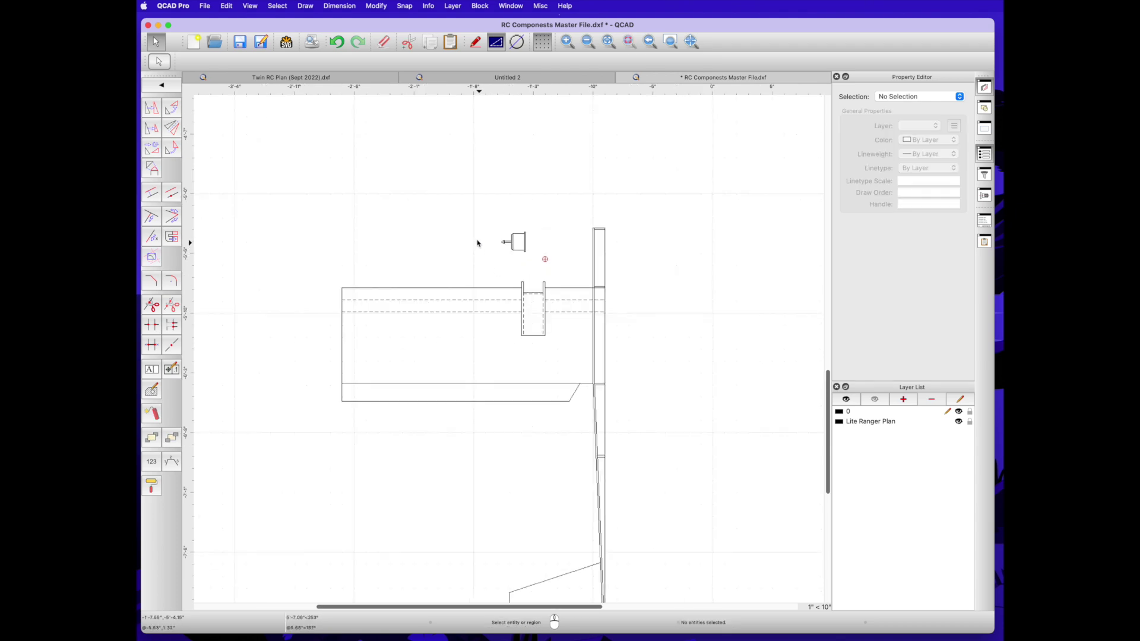
pyautogui.scroll(10, 486, 238)
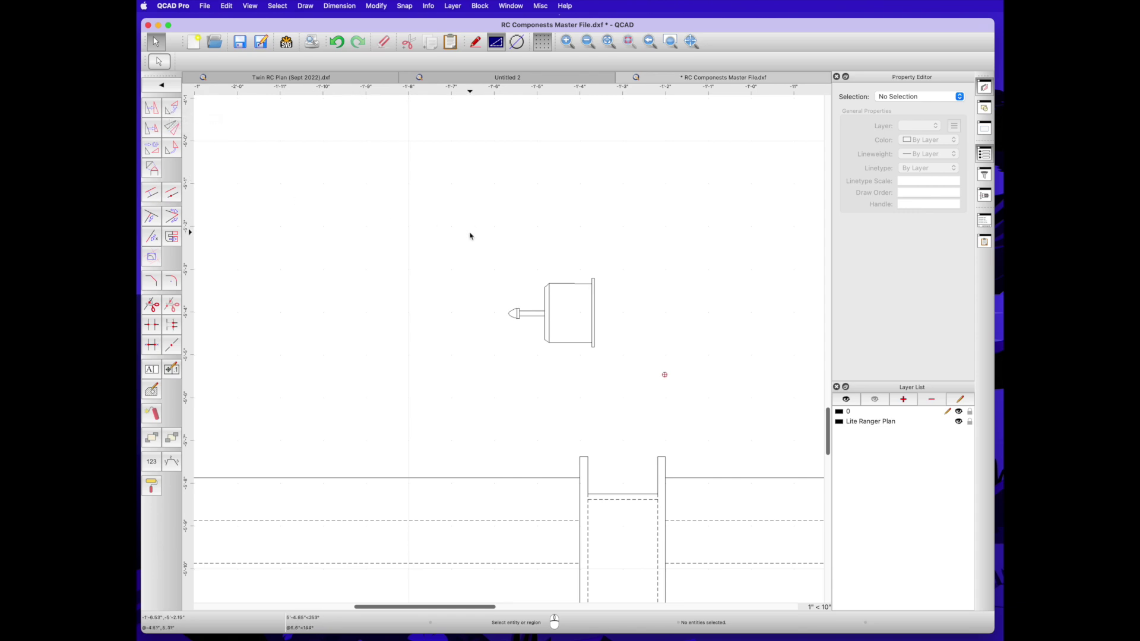
pyautogui.moveTo(470, 235); pyautogui.dragTo(634, 380)
pyautogui.scroll(-3, 634, 380)
pyautogui.press('r')
pyautogui.press('o')
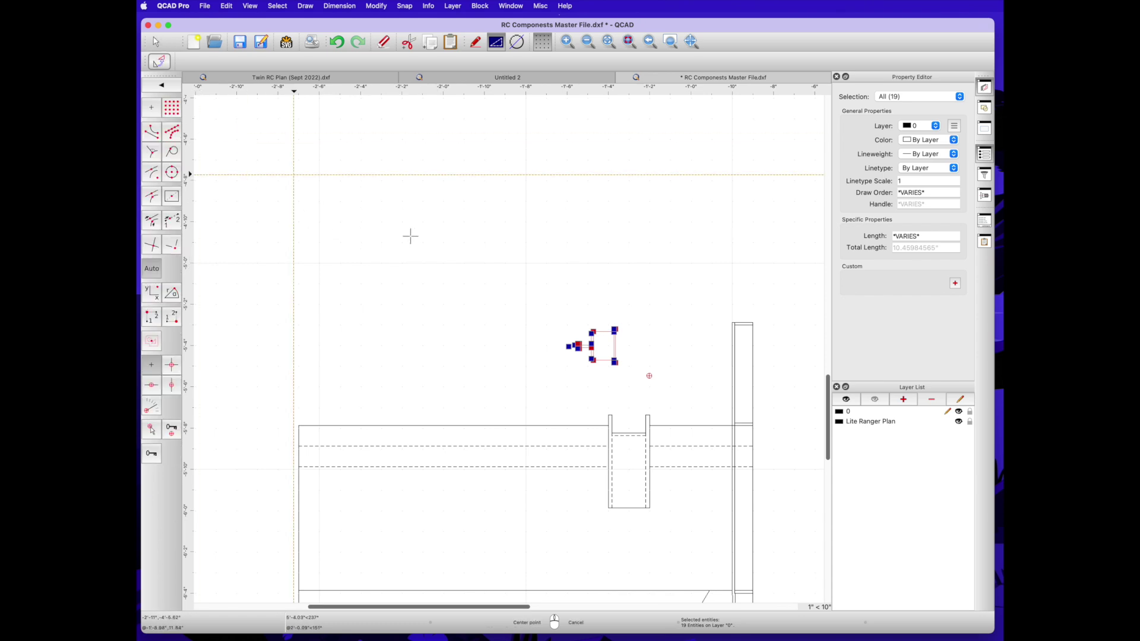
pyautogui.click(608, 254)
pyautogui.scroll(1, 538, 301)
pyautogui.scroll(5, 540, 303)
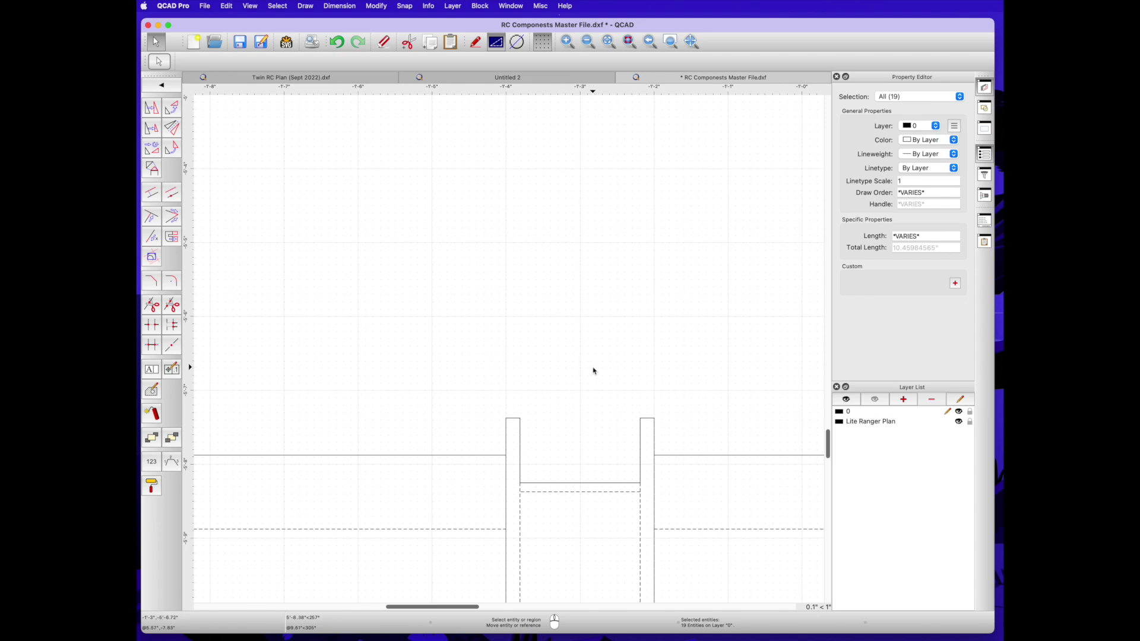
pyautogui.press('Escape')
# Paste a motor copy onto the mount in the side view and save the drawing.
pyautogui.click(228, 7)
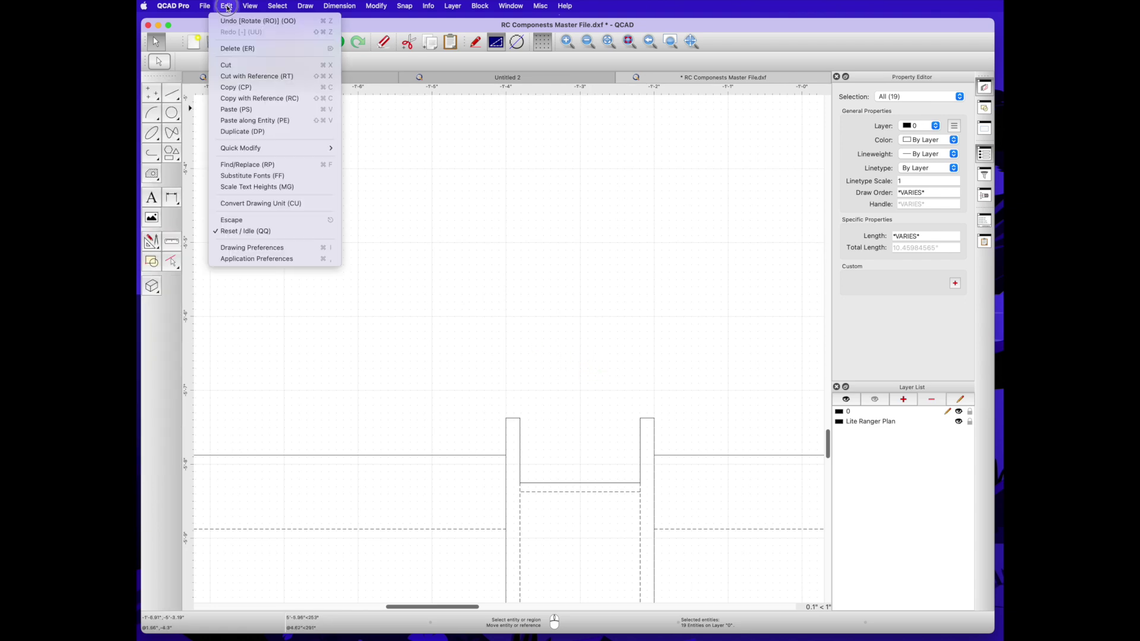
pyautogui.click(237, 110)
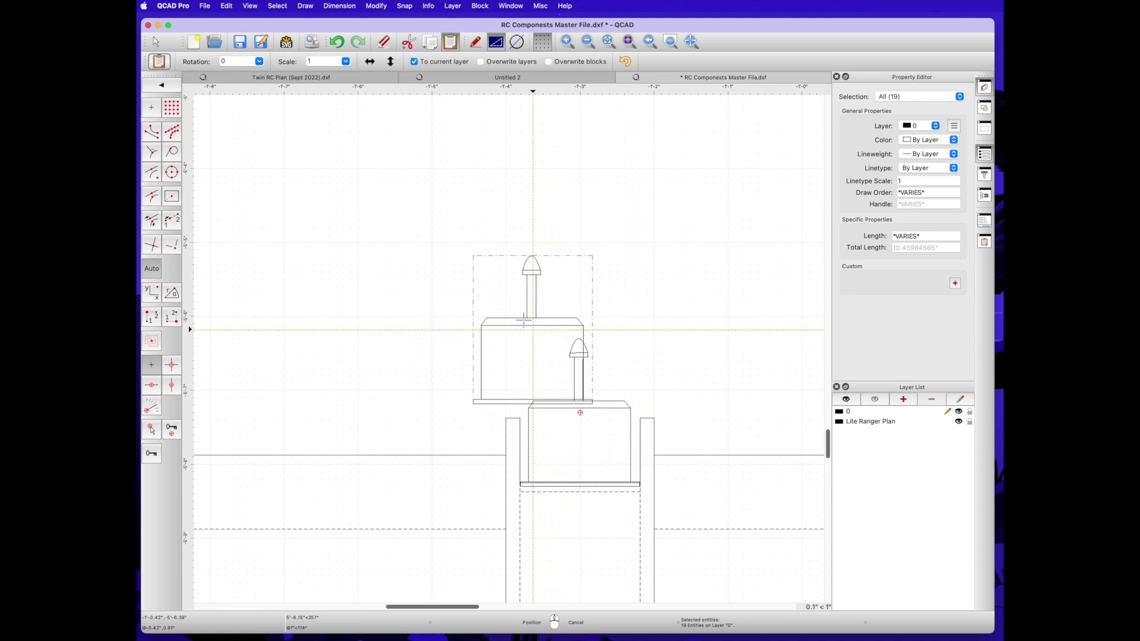
pyautogui.rightClick(486, 300)
pyautogui.click(238, 46)
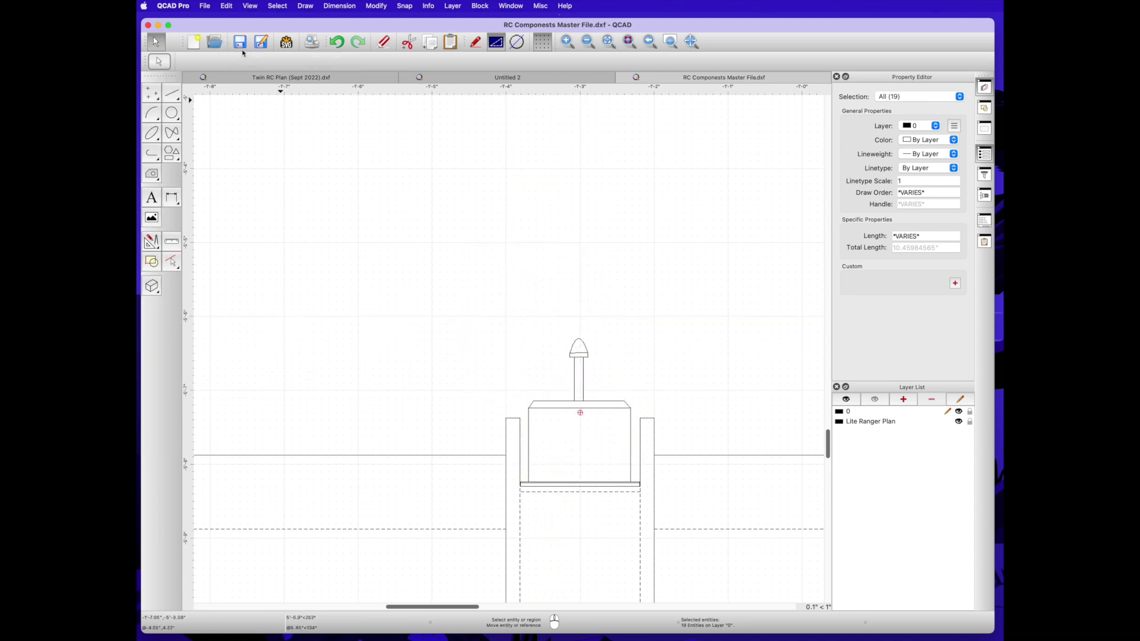
pyautogui.scroll(5, 676, 284)
# Mirror the selected half plan across the vertical fuselage centre line, keeping the original.
pyautogui.scroll(-10, 677, 285)
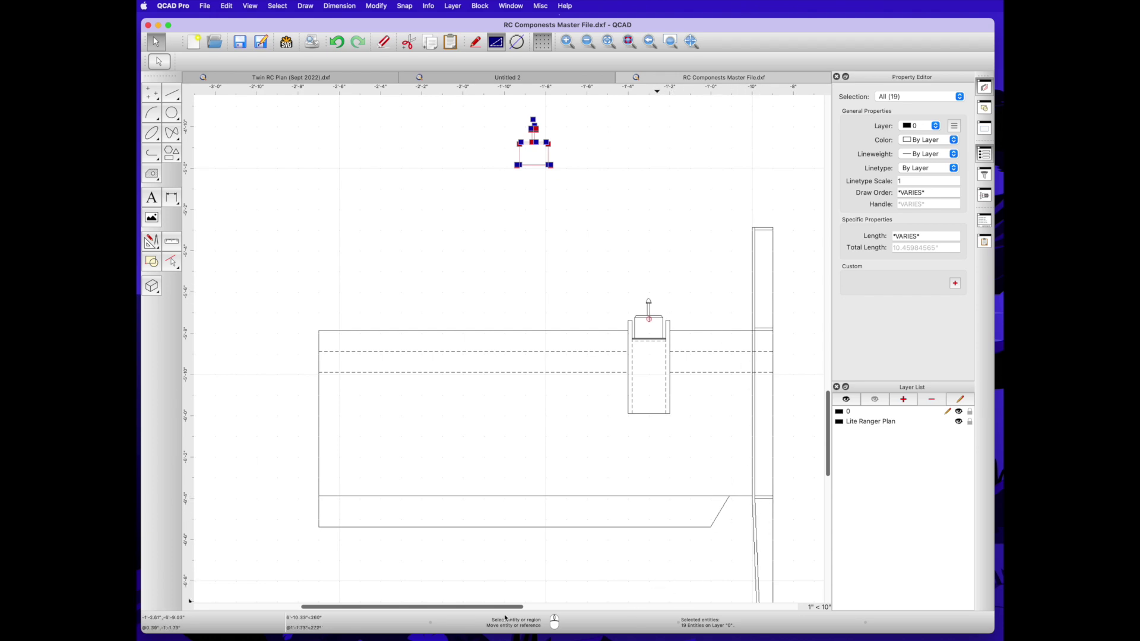
pyautogui.moveTo(511, 607); pyautogui.dragTo(555, 606)
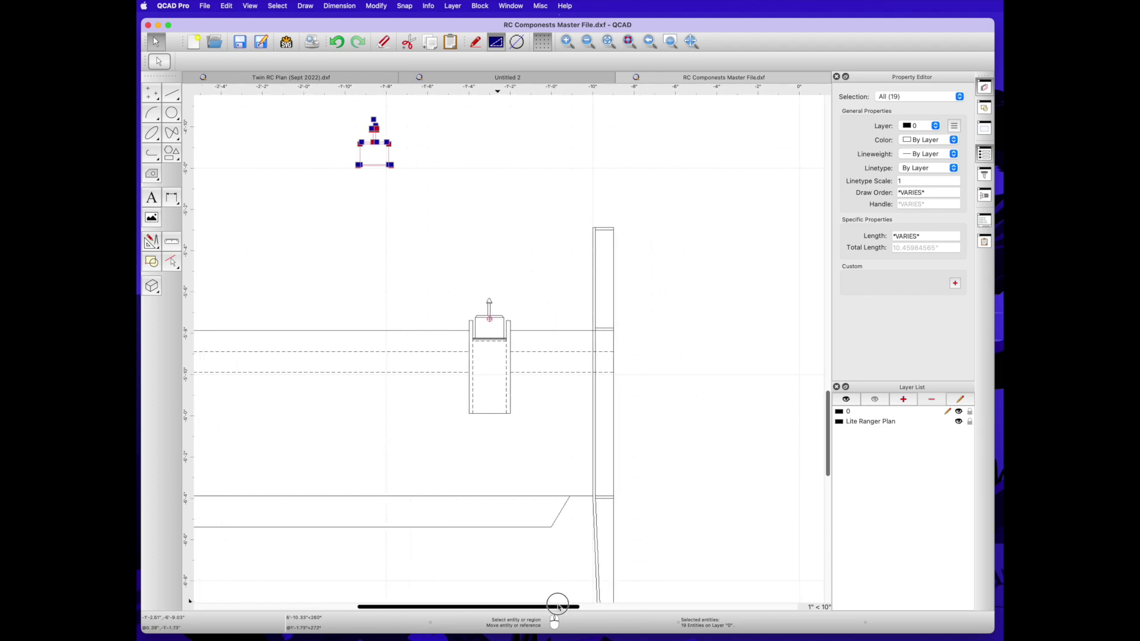
pyautogui.click(152, 241)
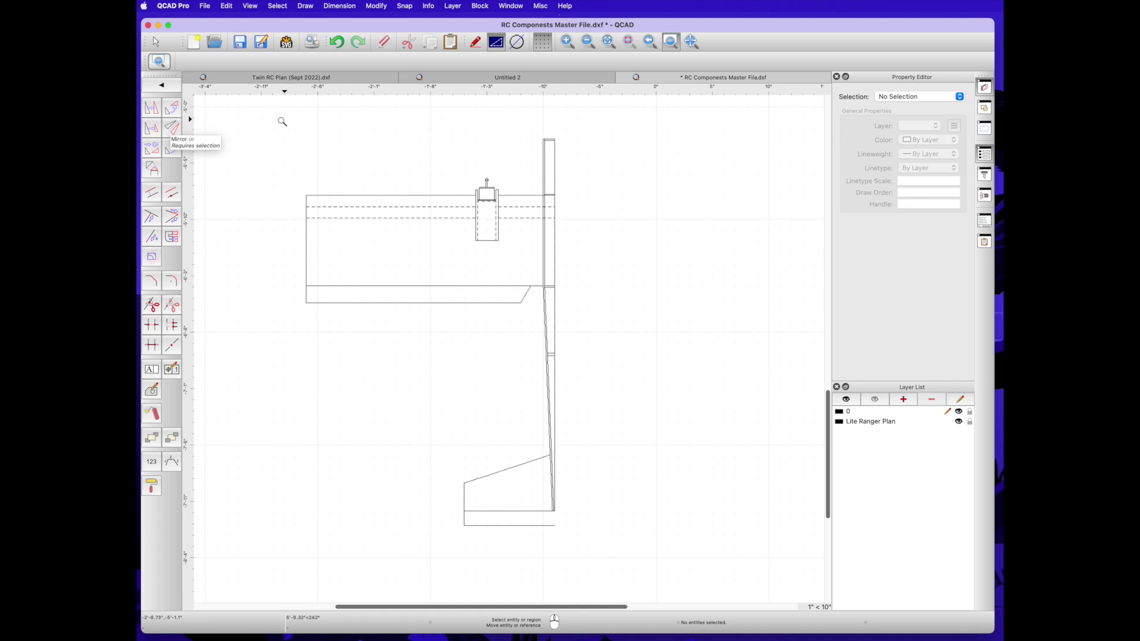
pyautogui.click(156, 42)
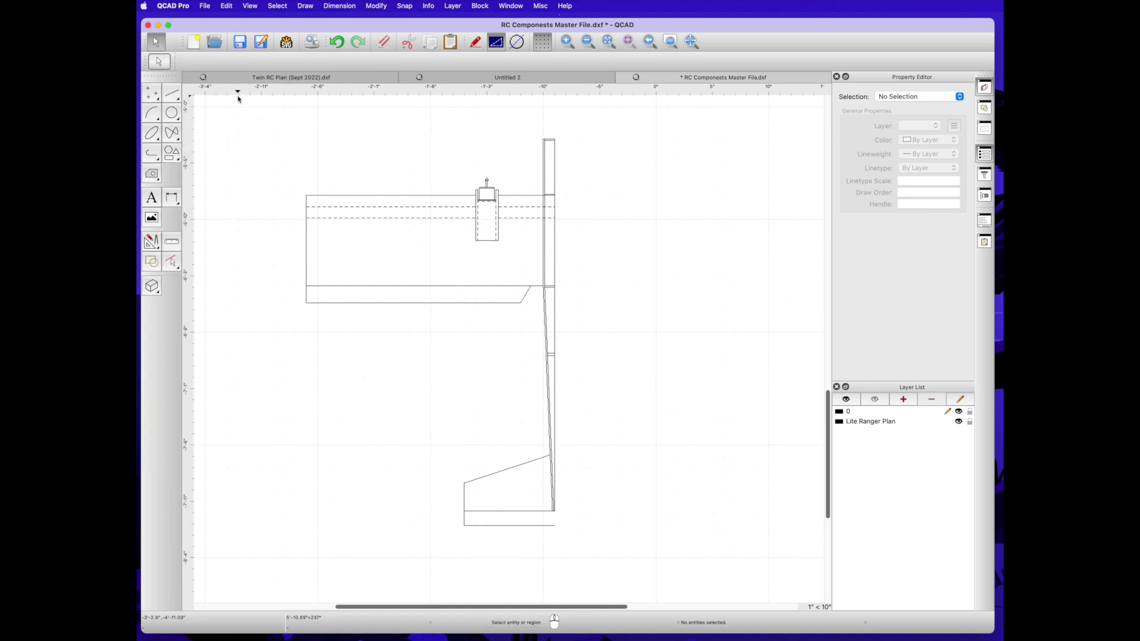
pyautogui.moveTo(251, 116); pyautogui.dragTo(685, 567)
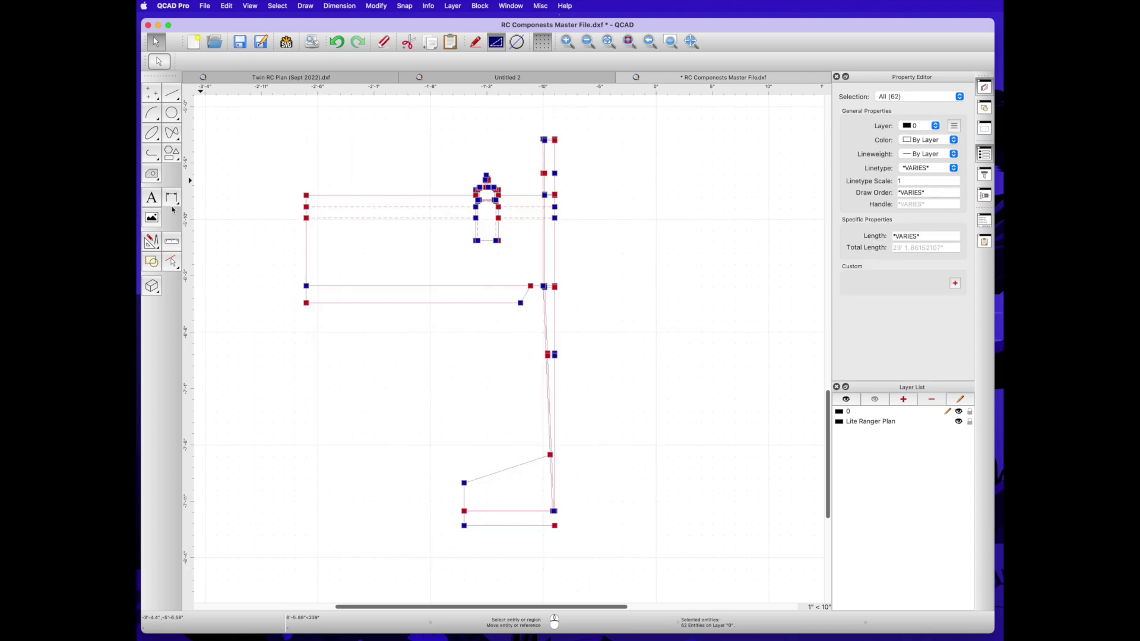
pyautogui.click(152, 242)
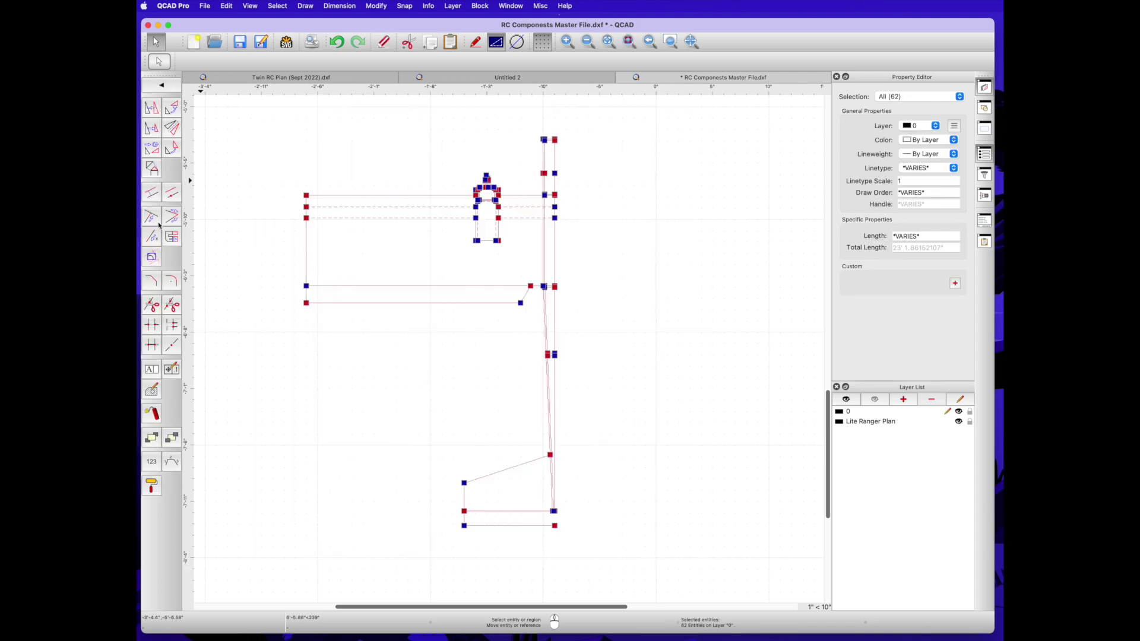
pyautogui.click(171, 128)
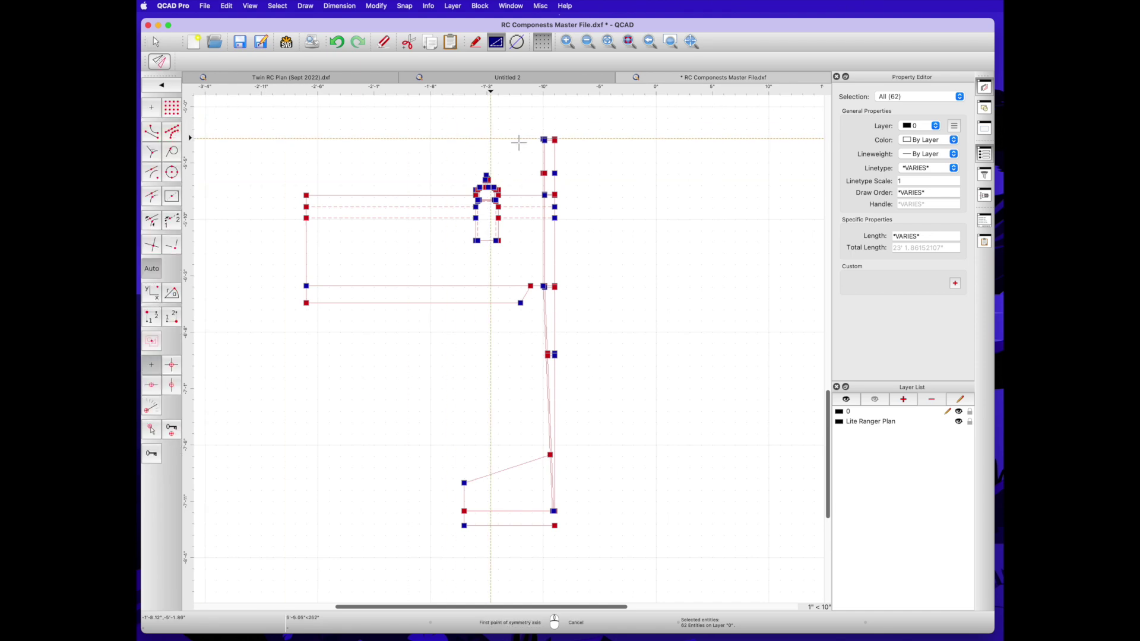
pyautogui.click(555, 140)
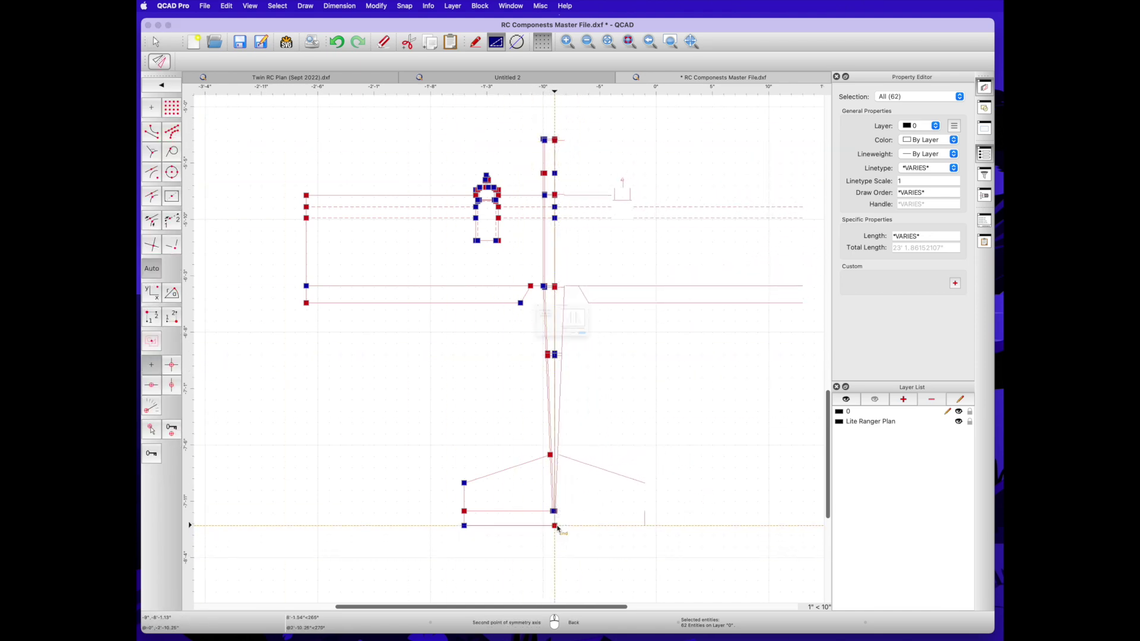
pyautogui.click(555, 525)
pyautogui.click(650, 378)
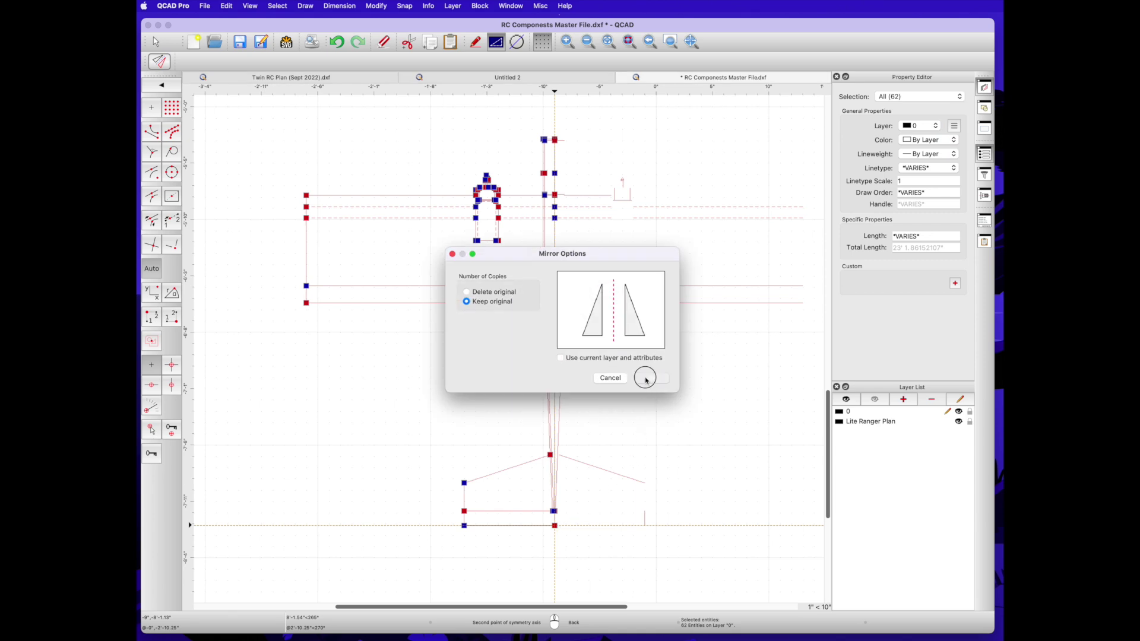
pyautogui.click(708, 411)
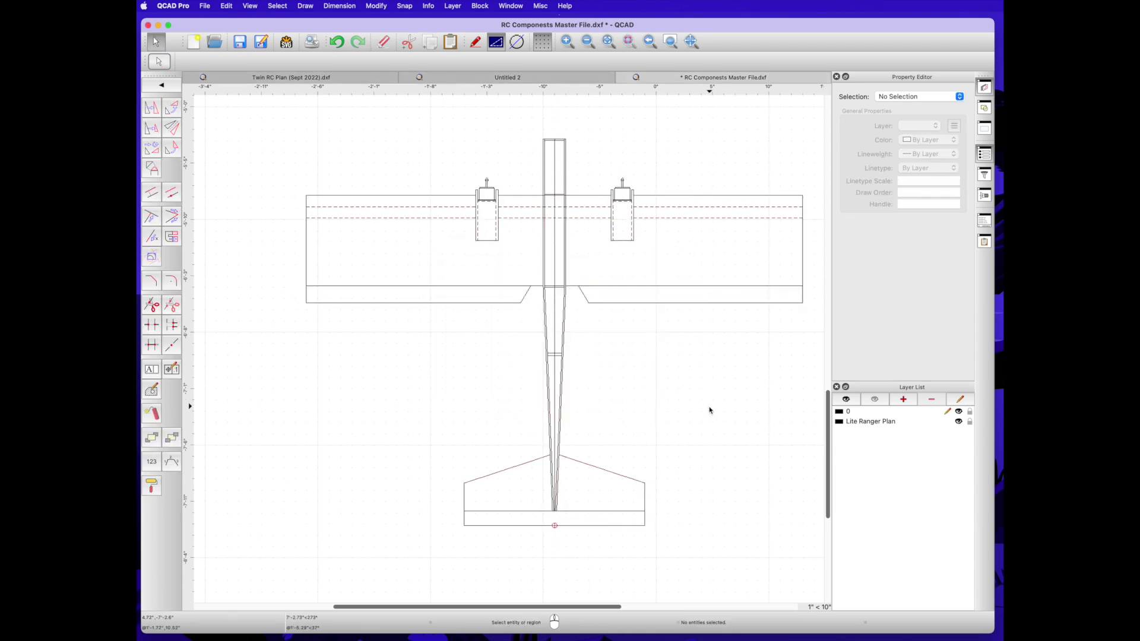
pyautogui.click(154, 43)
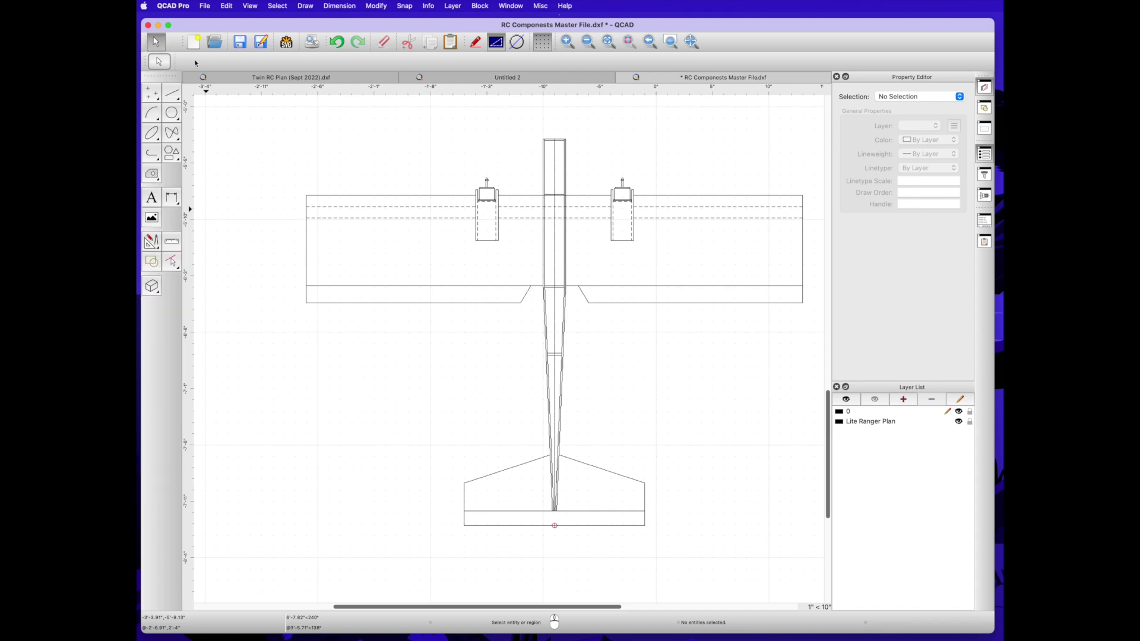
# Select and deselect the fuselage nose and centre lines to check the mirrored result.
pyautogui.click(553, 166)
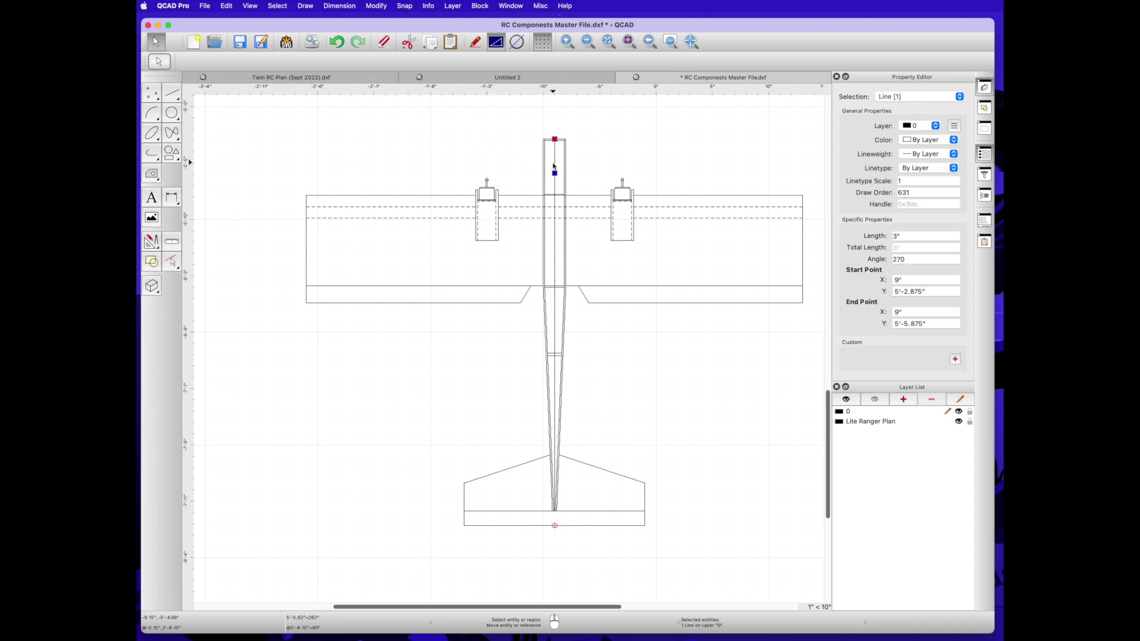
pyautogui.click(554, 166)
pyautogui.click(555, 173)
pyautogui.click(555, 163)
pyautogui.click(554, 164)
pyautogui.click(556, 172)
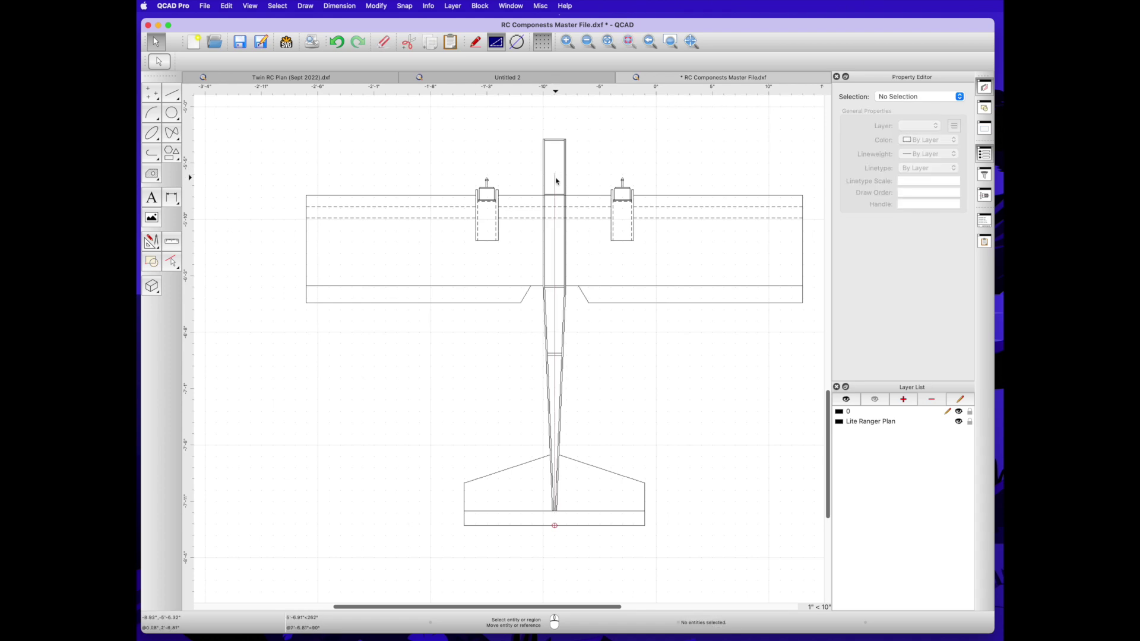
pyautogui.click(557, 180)
pyautogui.click(557, 184)
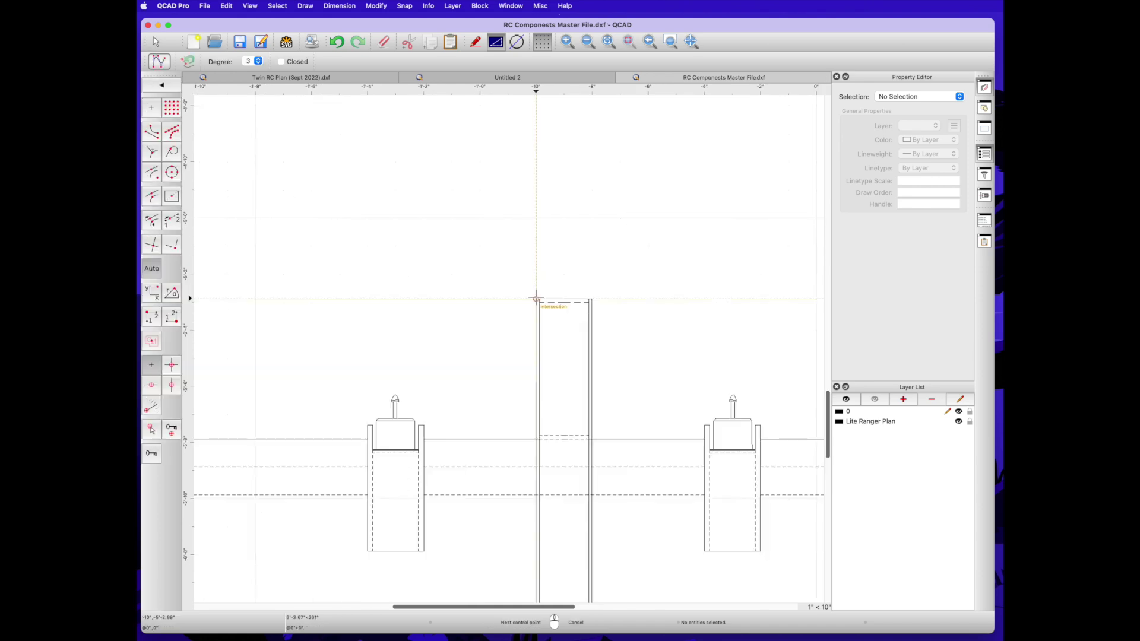
# Draw a control-point spline from the fuselage's front-left corner over the apex to the front-right corner.
pyautogui.rightClick(536, 297)
pyautogui.click(536, 298)
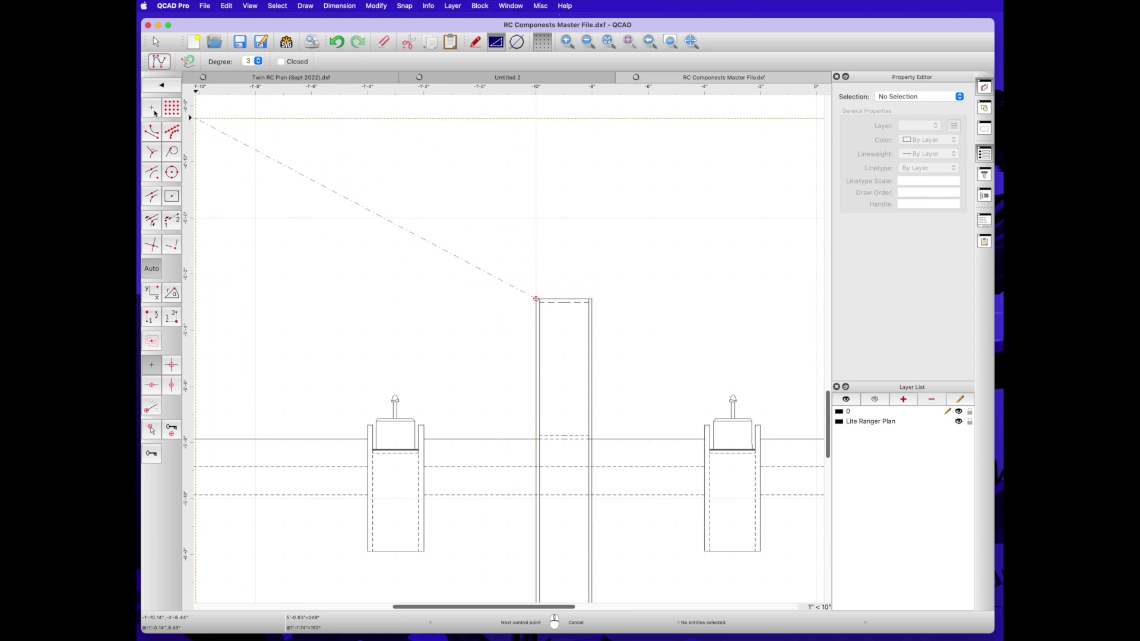
pyautogui.click(548, 248)
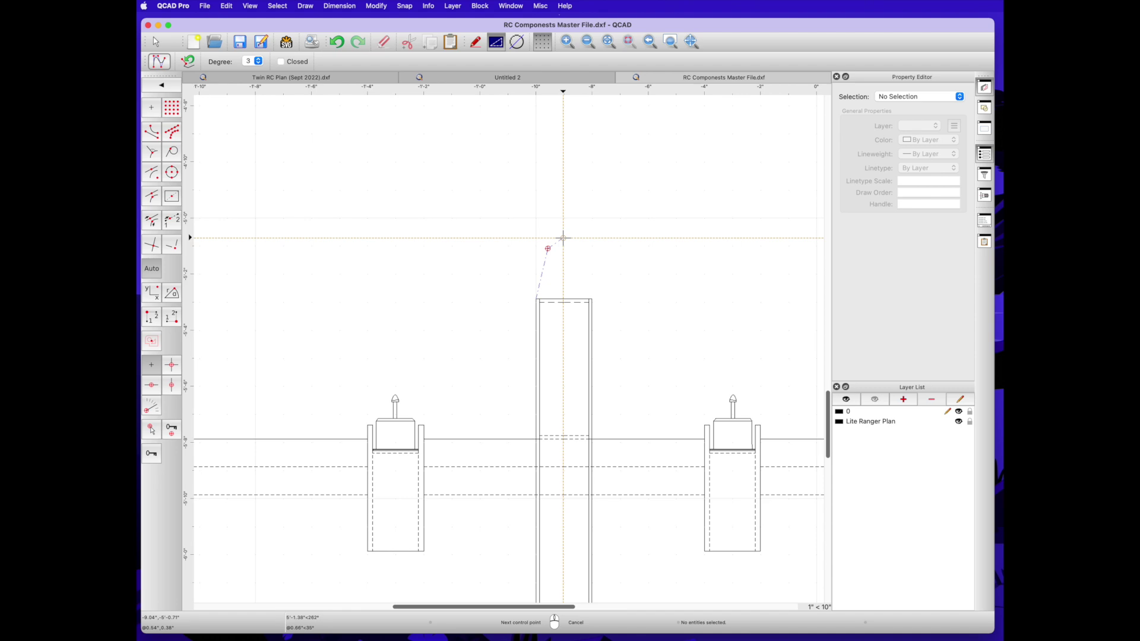
pyautogui.click(564, 238)
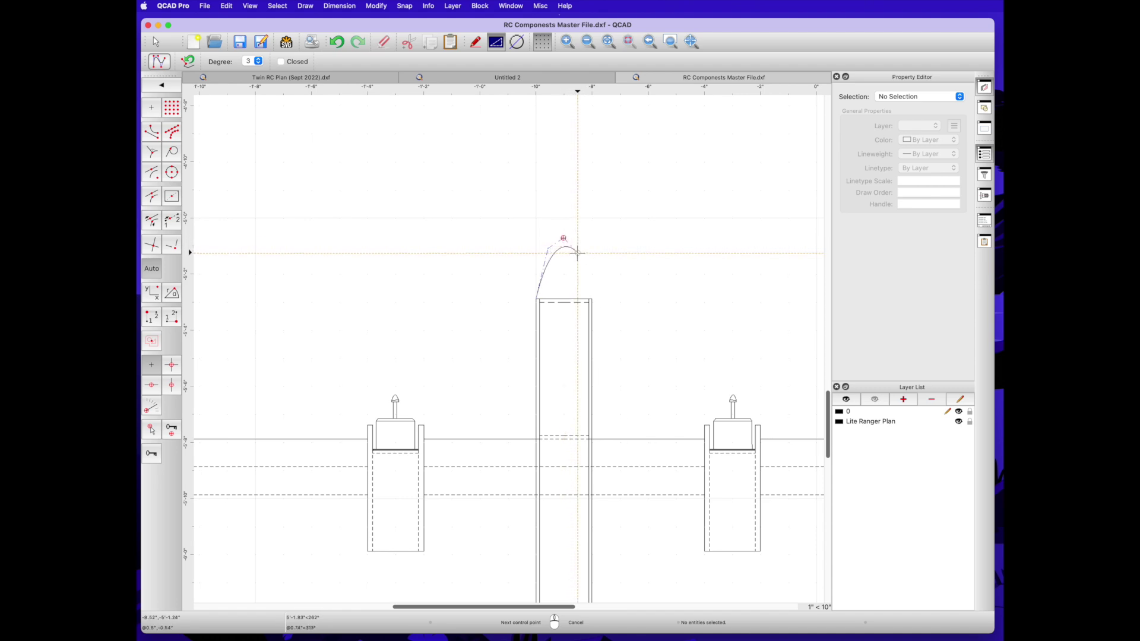
pyautogui.click(172, 108)
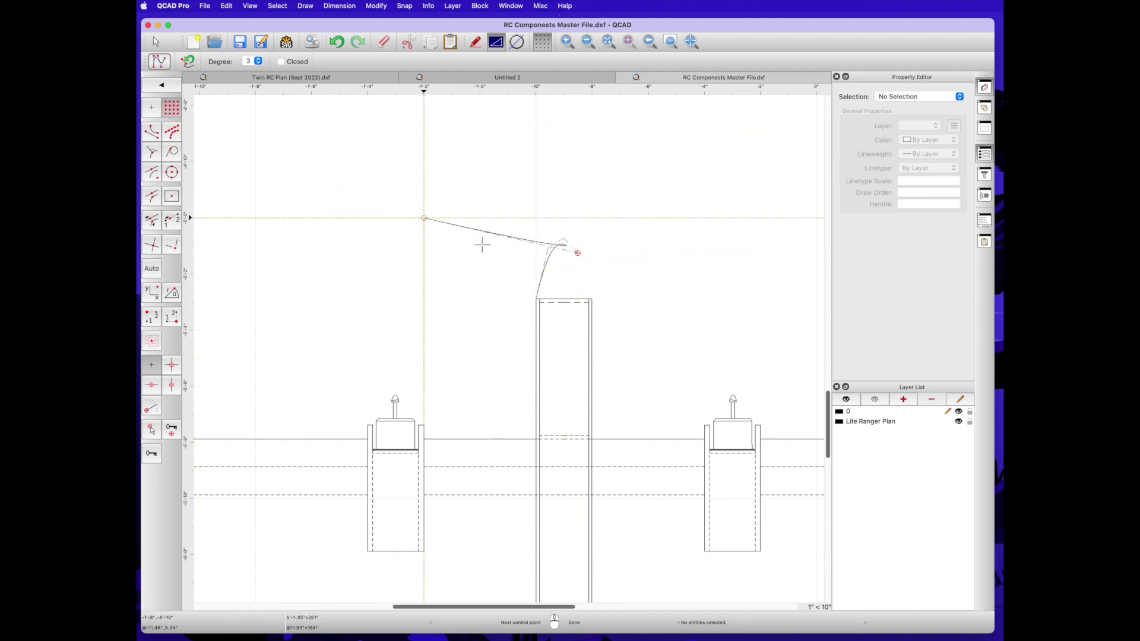
pyautogui.click(591, 301)
pyautogui.rightClick(590, 301)
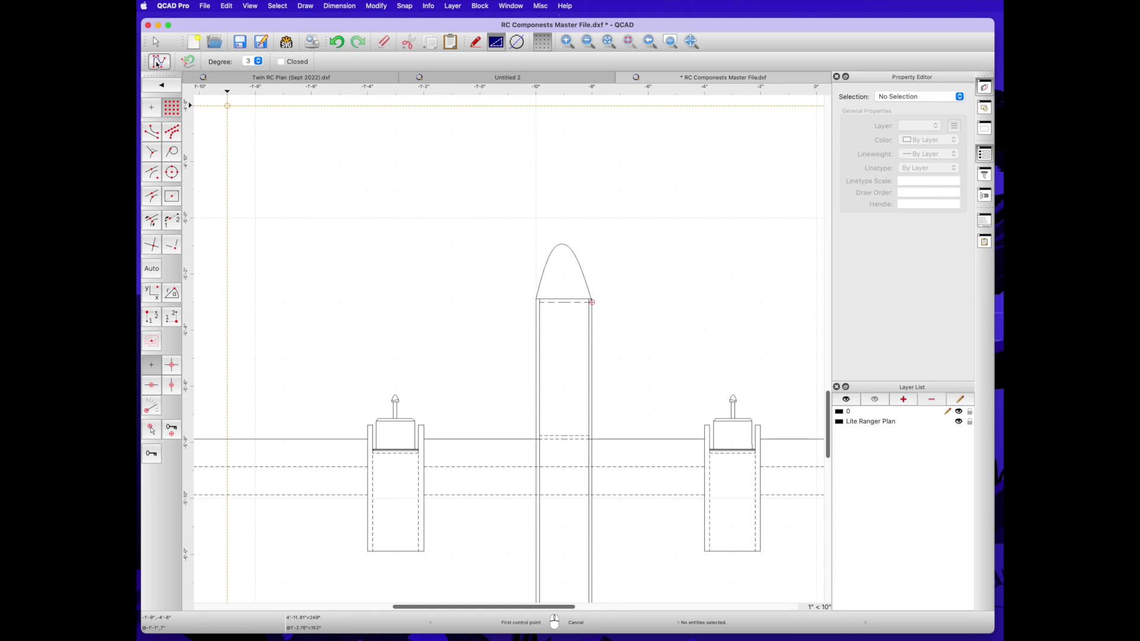
pyautogui.click(155, 42)
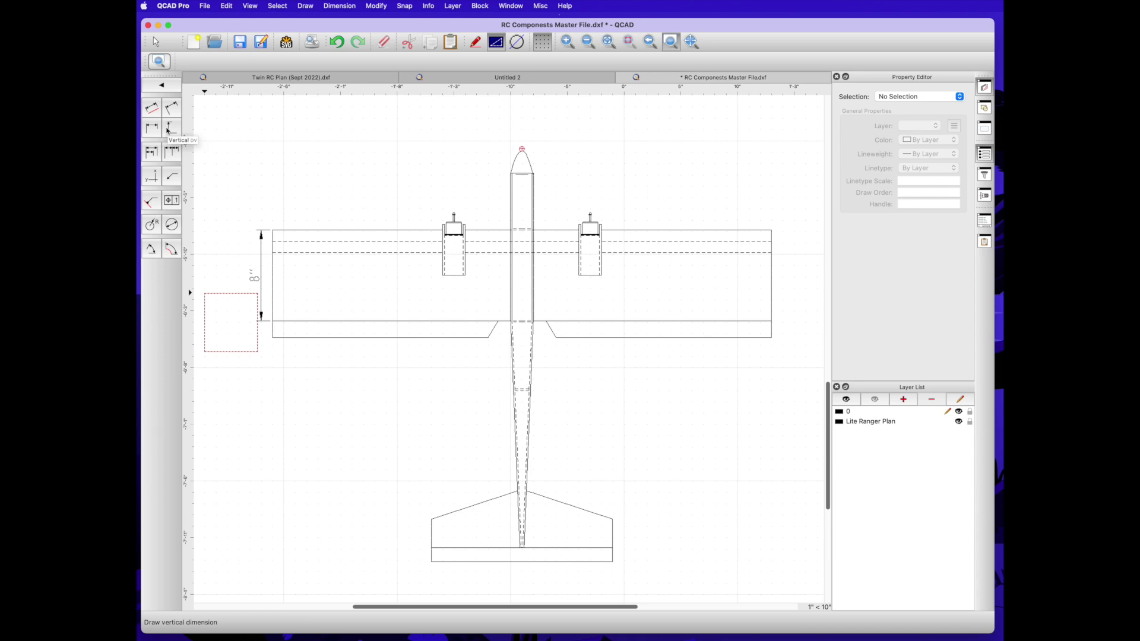
# Add the 3'-8" wingspan dimension above the wing.
pyautogui.click(152, 129)
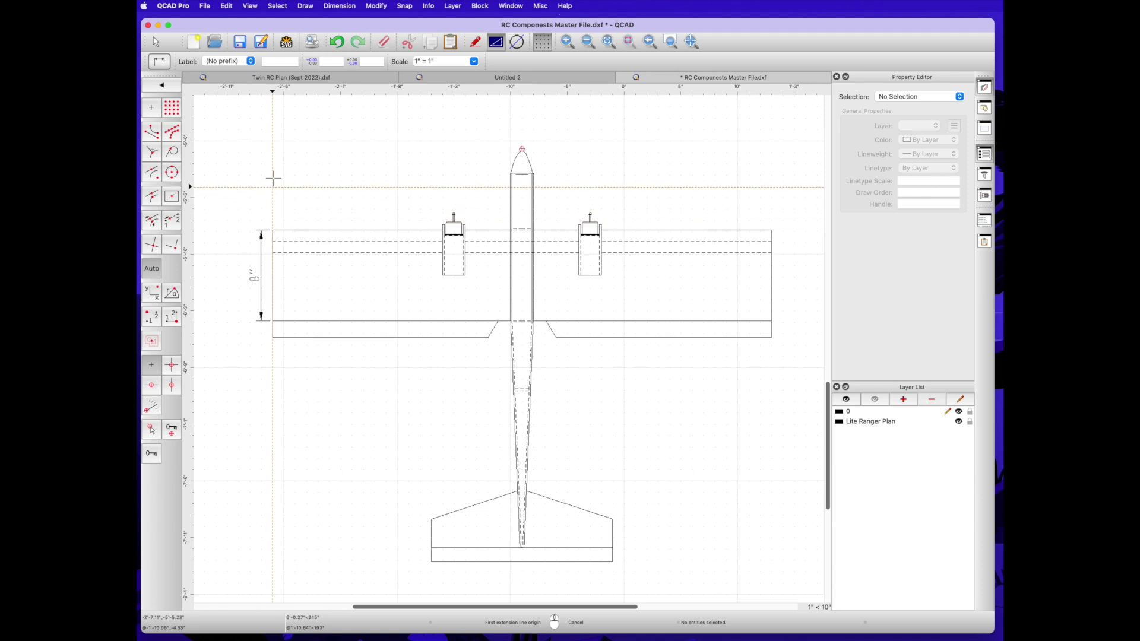
pyautogui.click(273, 230)
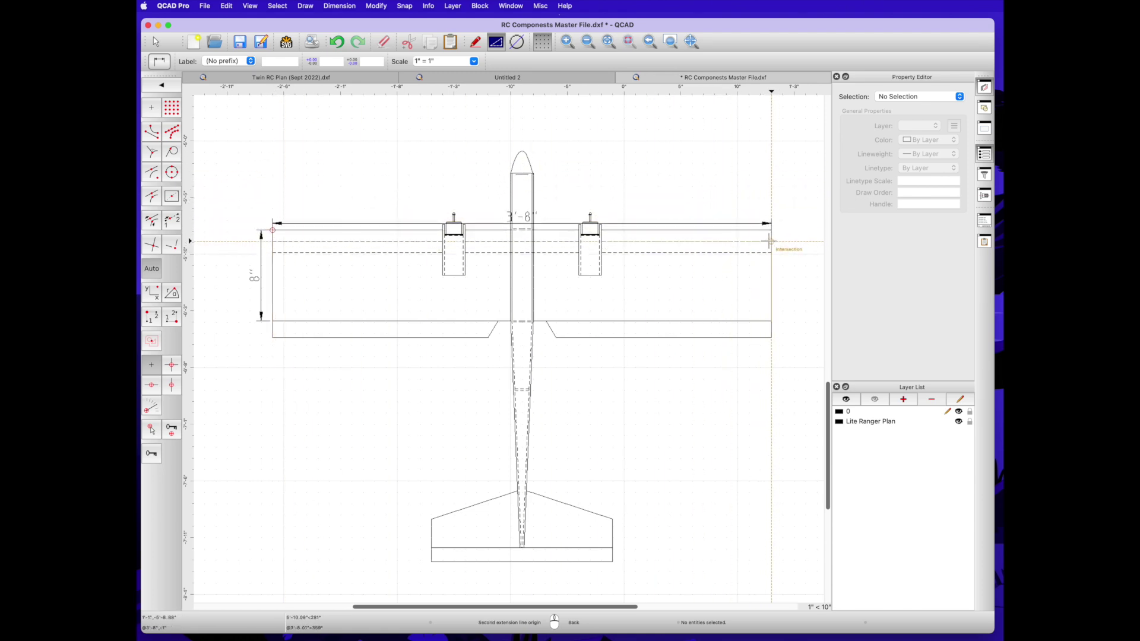
pyautogui.click(771, 230)
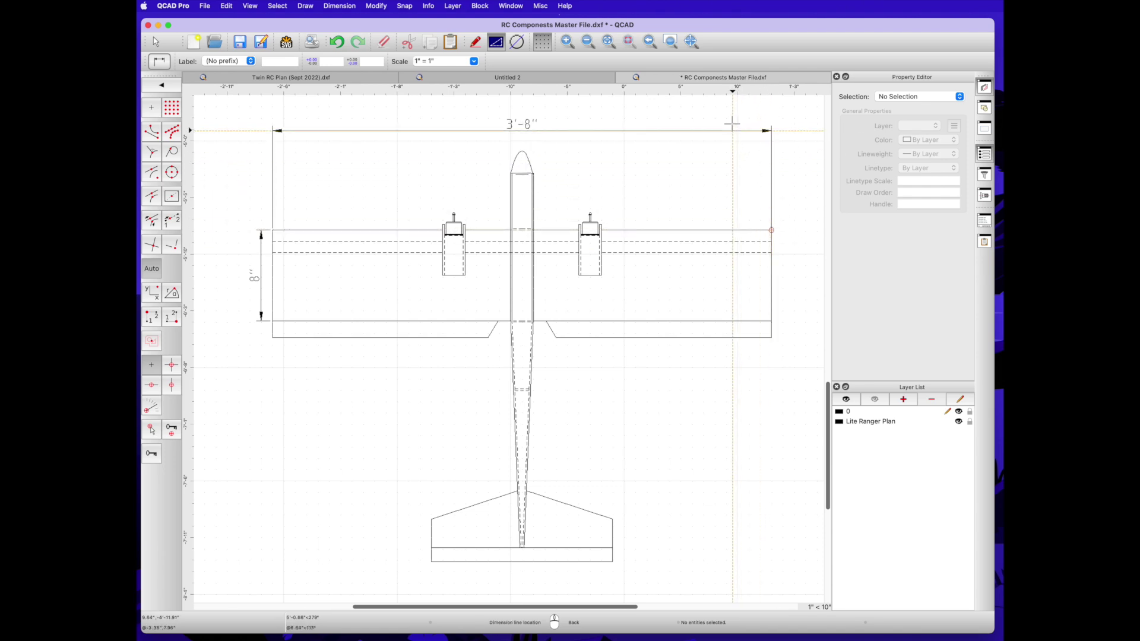
pyautogui.click(732, 123)
pyautogui.press('z')
pyautogui.press('w')
pyautogui.click(257, 351)
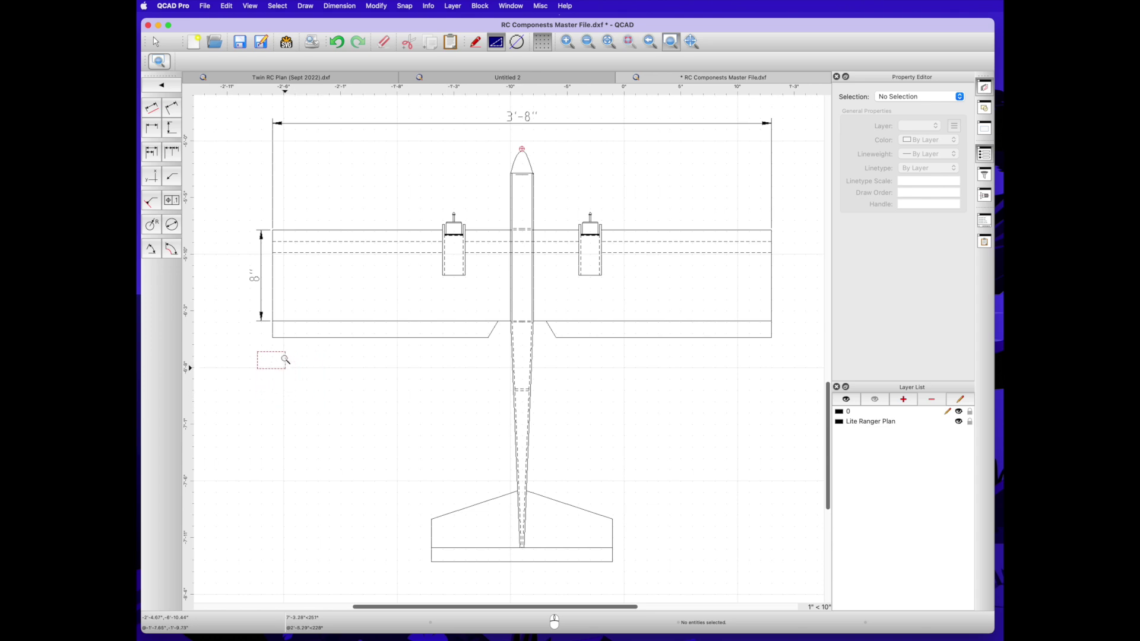
# Add the 1'-8" vertical dimension from the wing's trailing edge to the tail.
pyautogui.click(171, 128)
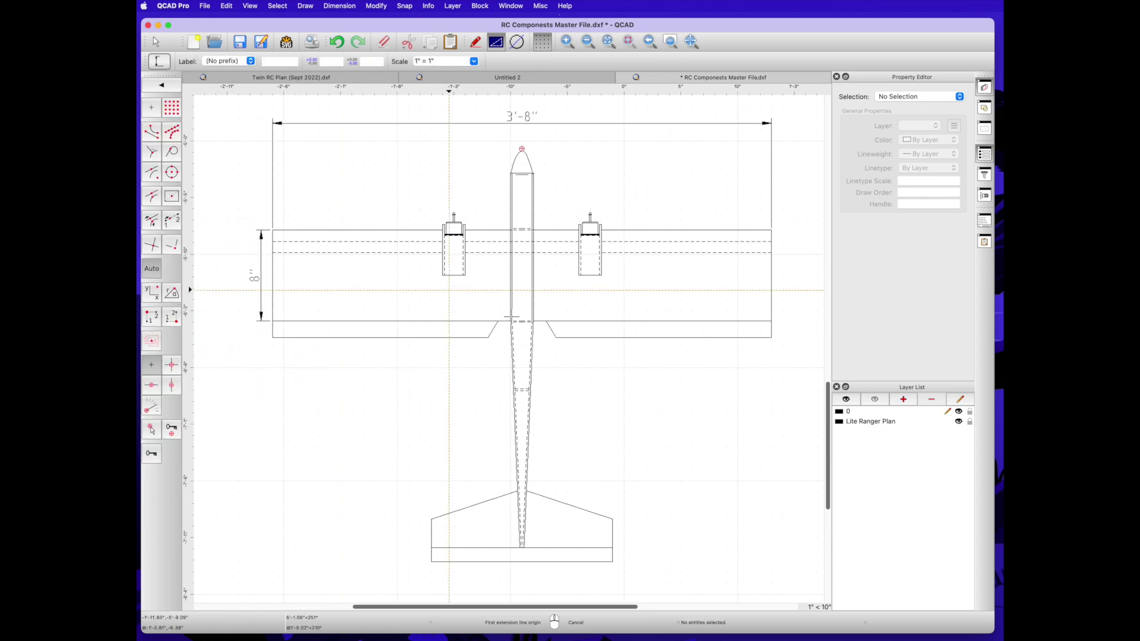
pyautogui.click(534, 322)
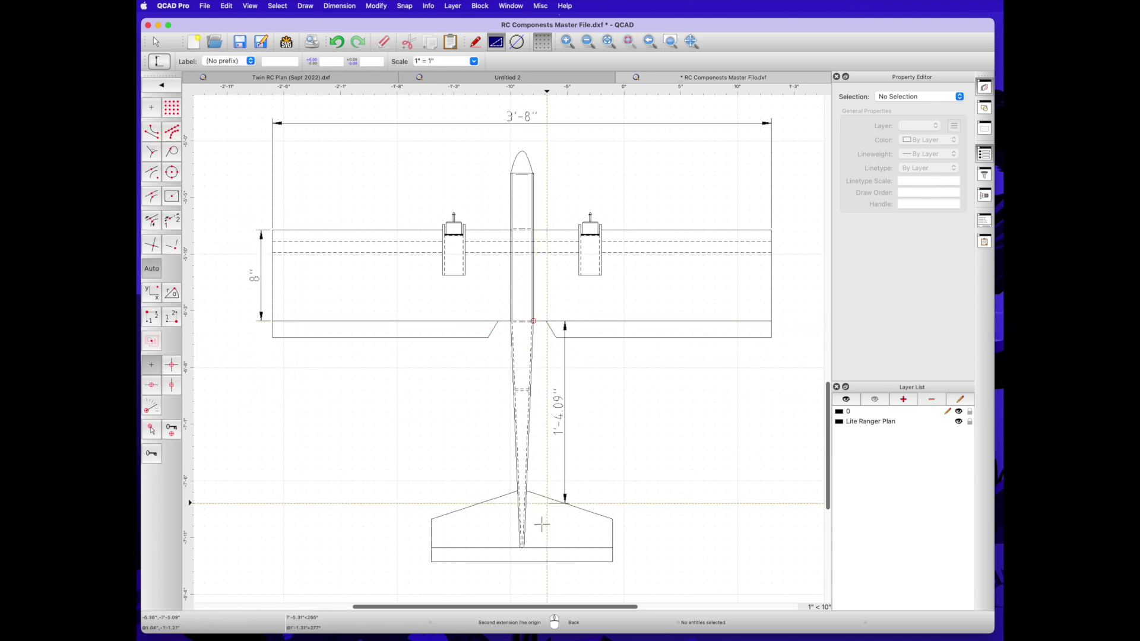
pyautogui.click(533, 548)
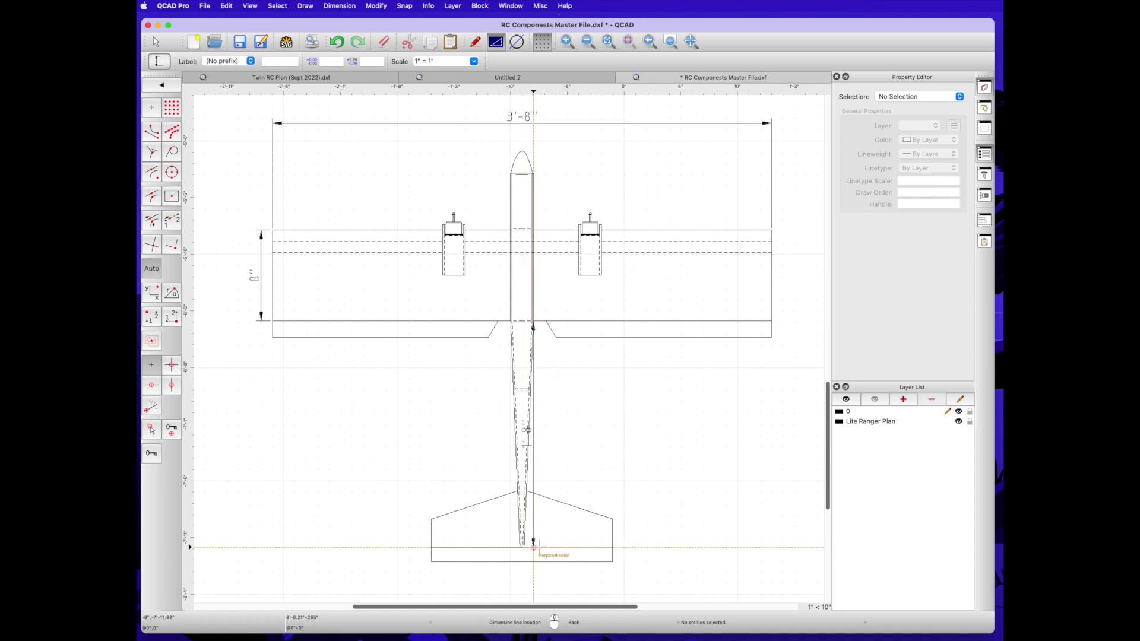
pyautogui.scroll(3, 544, 541)
pyautogui.click(544, 542)
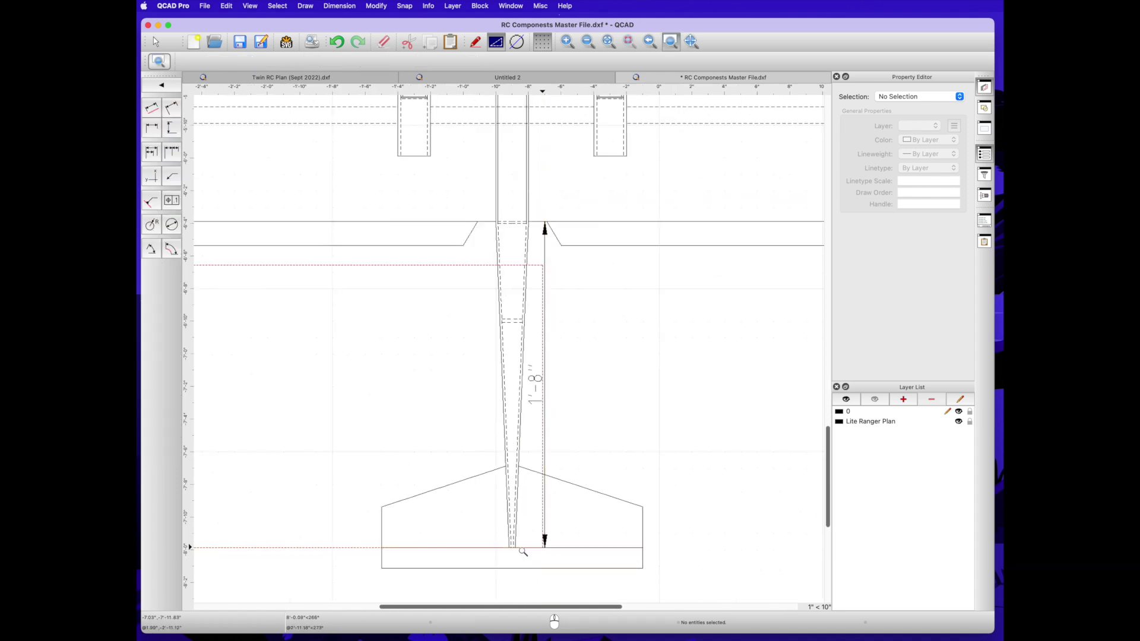
# Add the 1'-4" horizontal dimension just below the tail stabilizer.
pyautogui.click(151, 127)
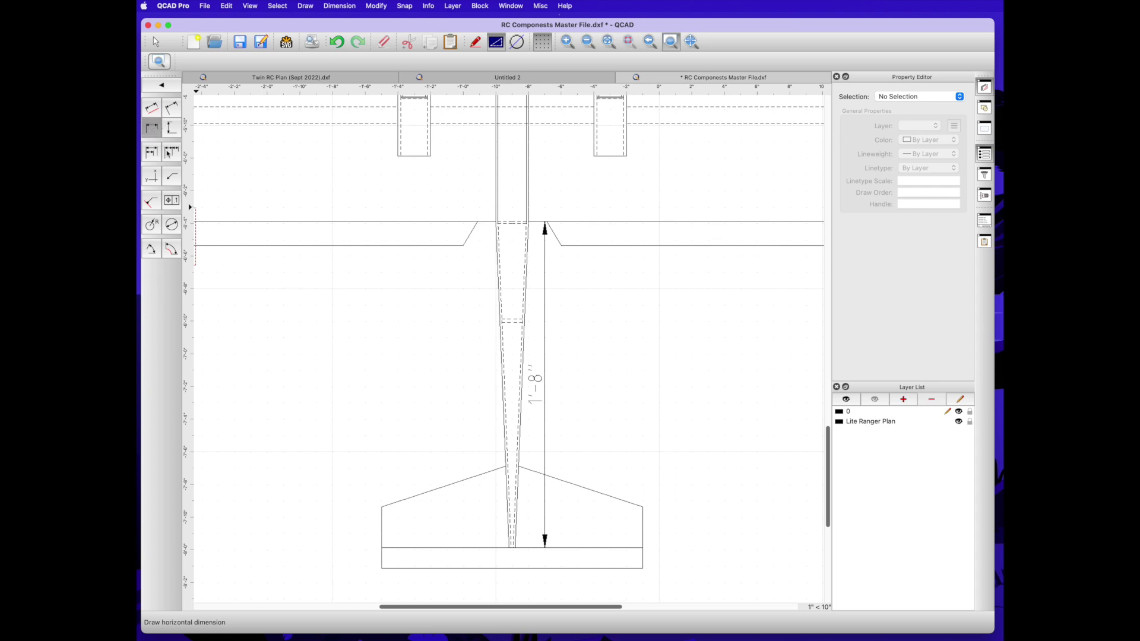
pyautogui.click(381, 569)
pyautogui.click(642, 569)
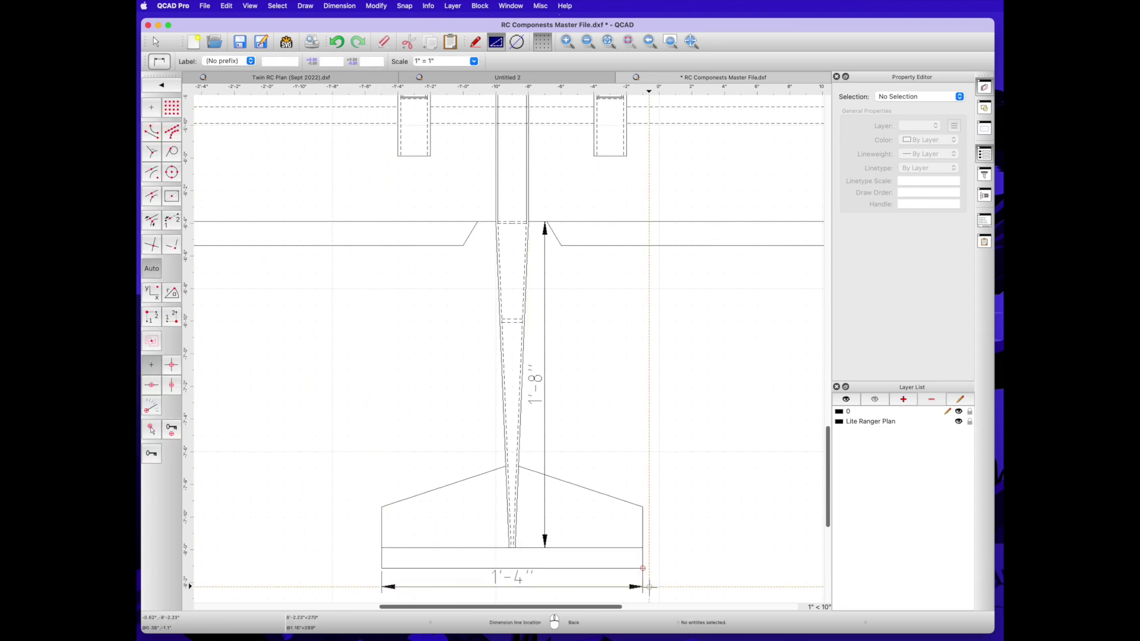
pyautogui.click(650, 592)
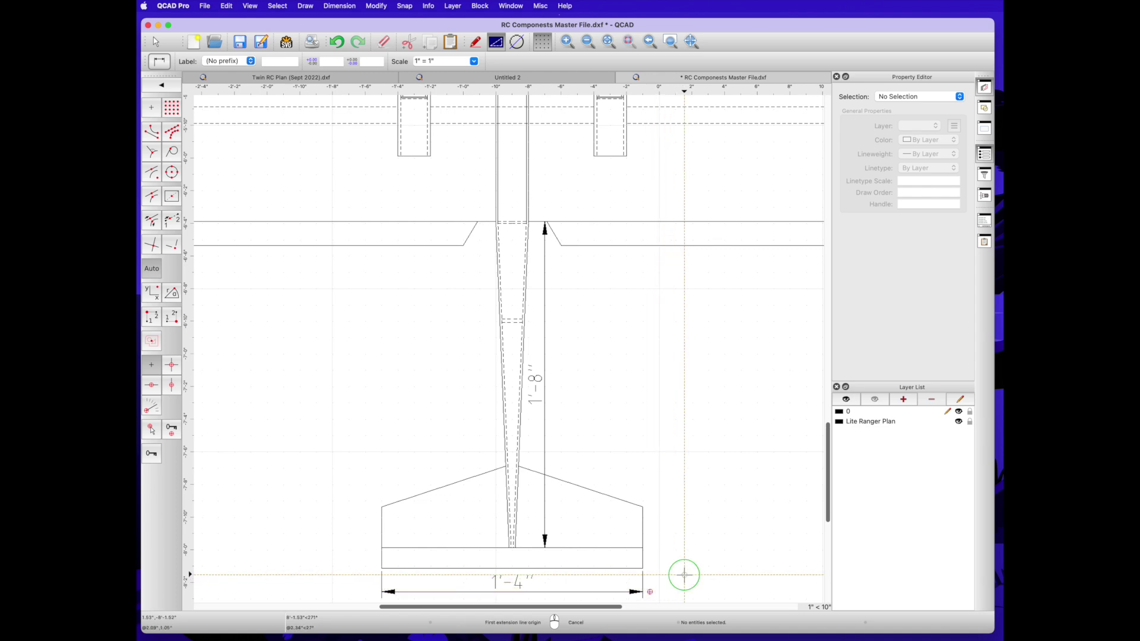
# Zoom out and select the entire right-hand aircraft plan.
pyautogui.press('z')
pyautogui.press('w')
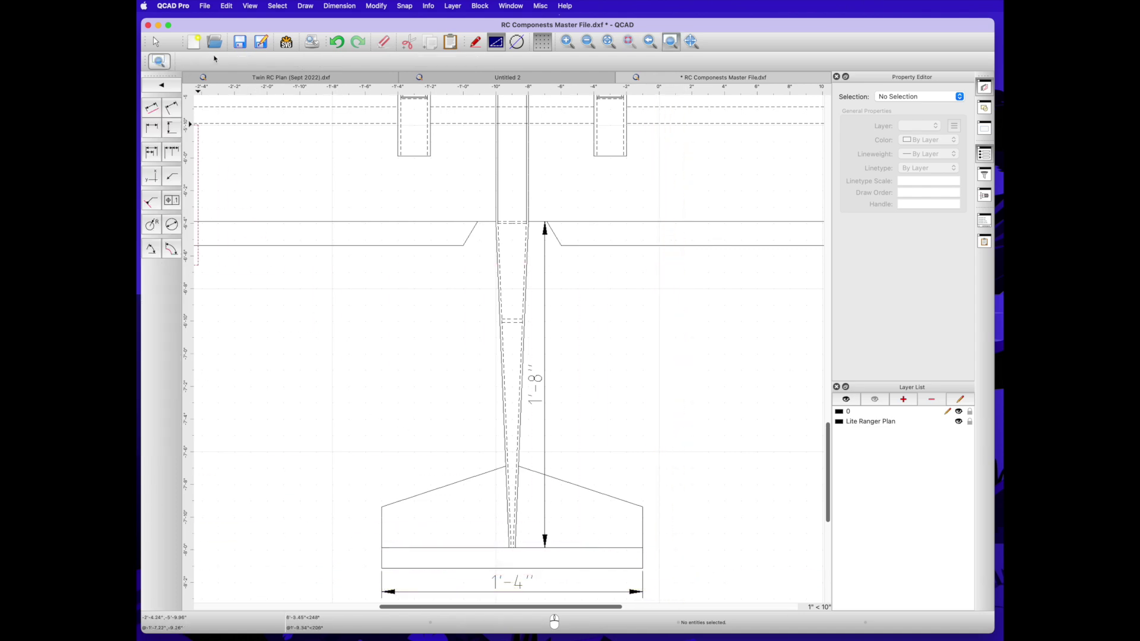
pyautogui.press('Escape')
pyautogui.scroll(-10, 636, 259)
pyautogui.moveTo(636, 260); pyautogui.dragTo(734, 355)
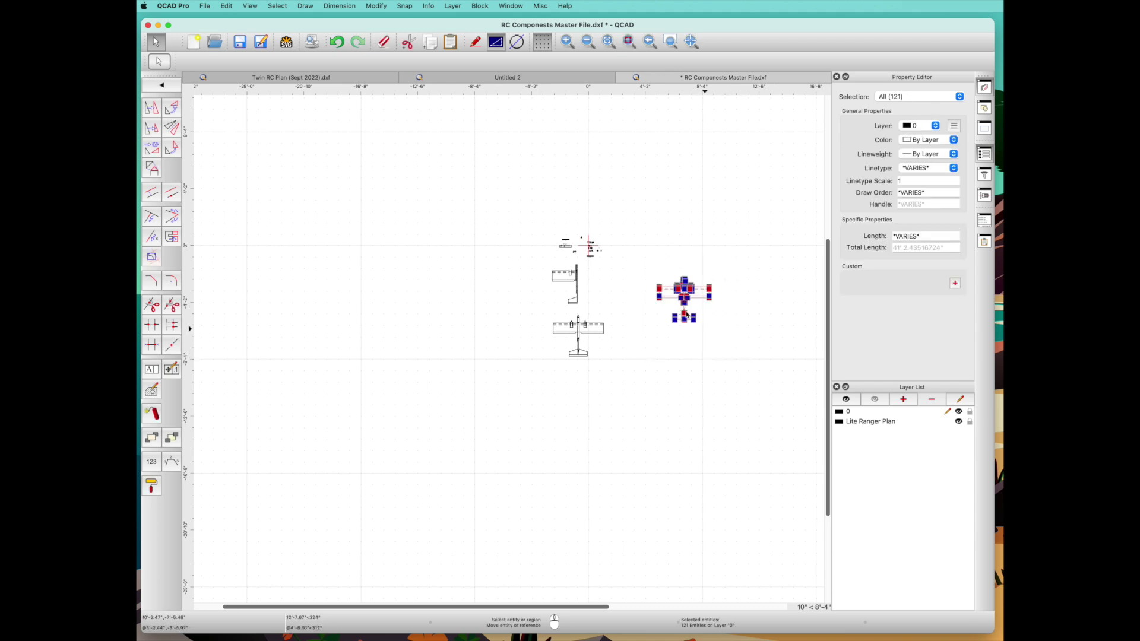
# Rotate the right-hand plan 90° about its centre so the nose points left, then zoom in.
pyautogui.click(171, 107)
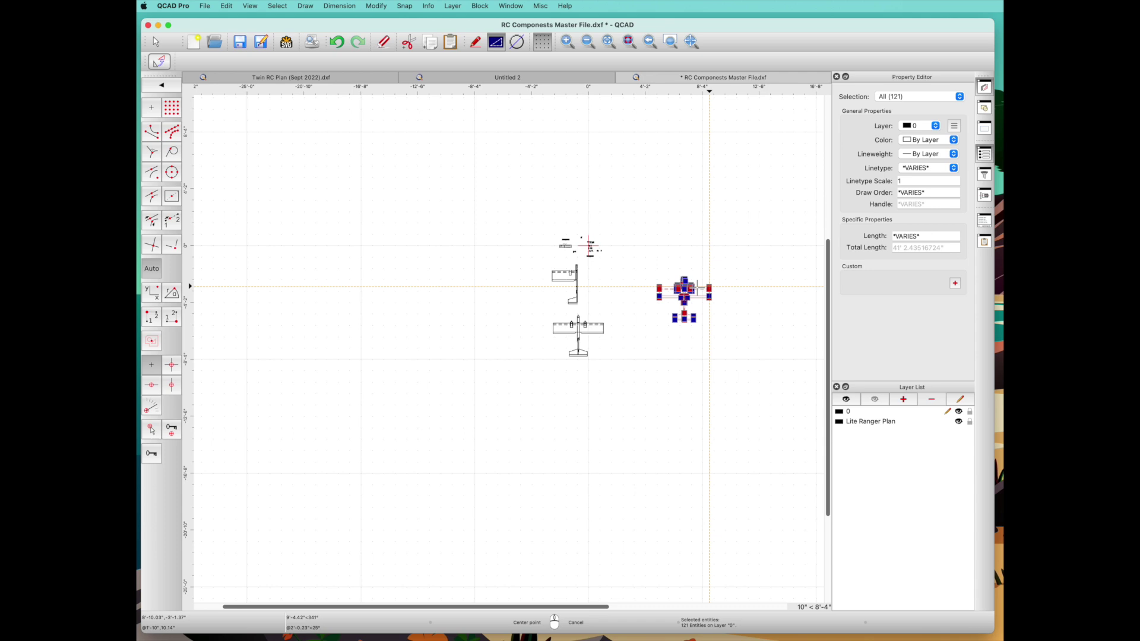
pyautogui.click(658, 286)
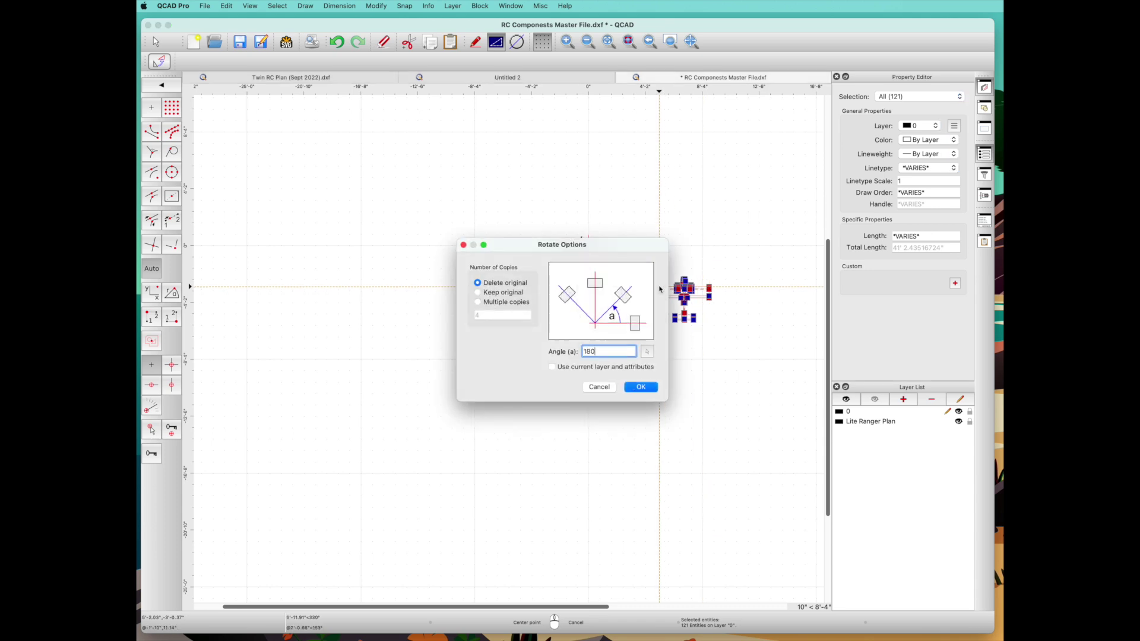
pyautogui.press('BackSpace')
pyautogui.press('BackSpace')
pyautogui.click(648, 389)
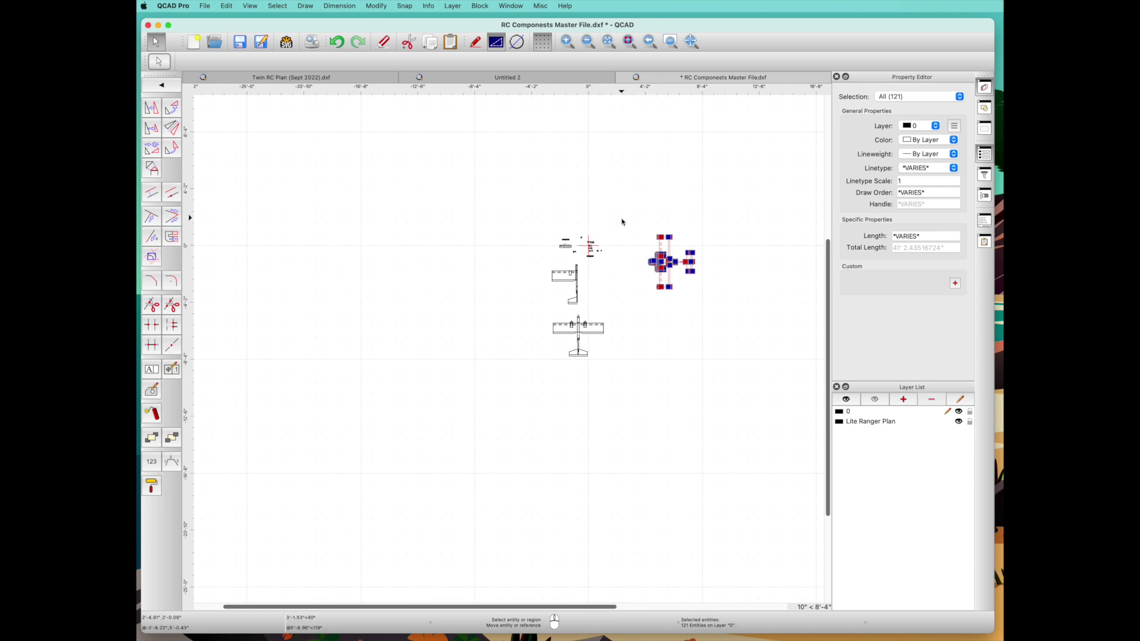
pyautogui.press('Escape')
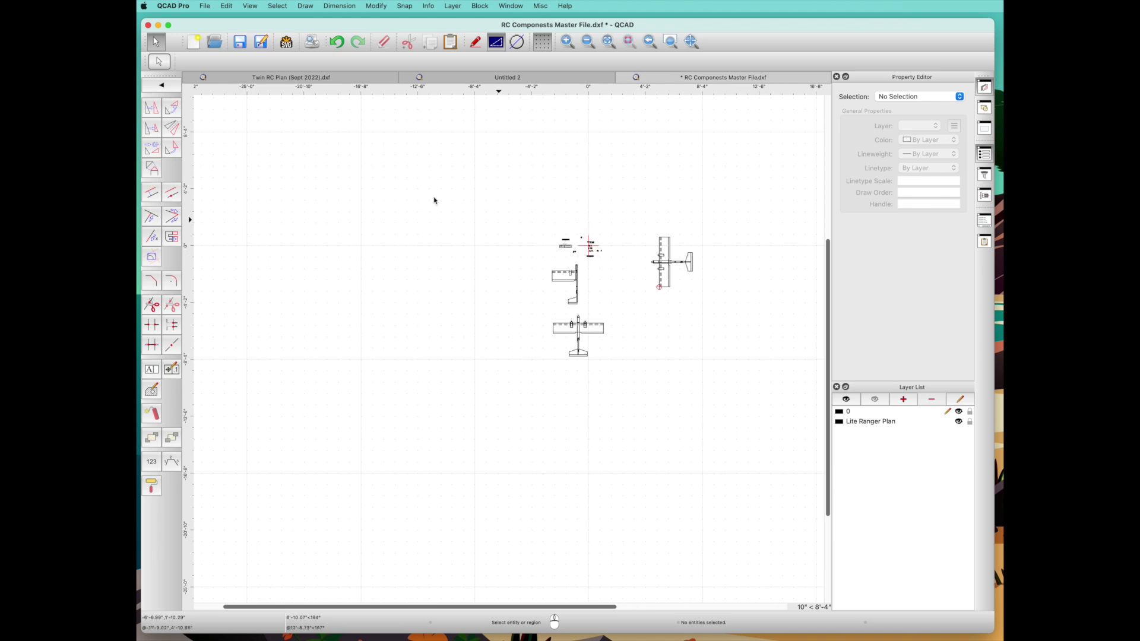
pyautogui.press('z')
pyautogui.press('w')
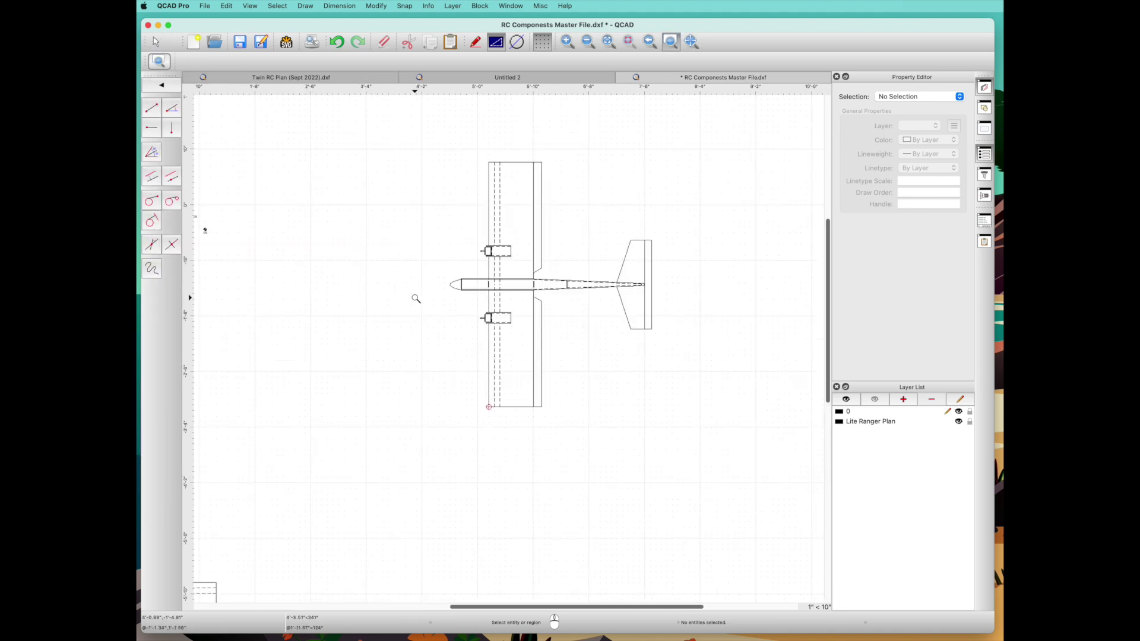
# Drop vertical projection lines from the nose, wing corners and fuselage joint to below the plane.
pyautogui.press('l')
pyautogui.press('i')
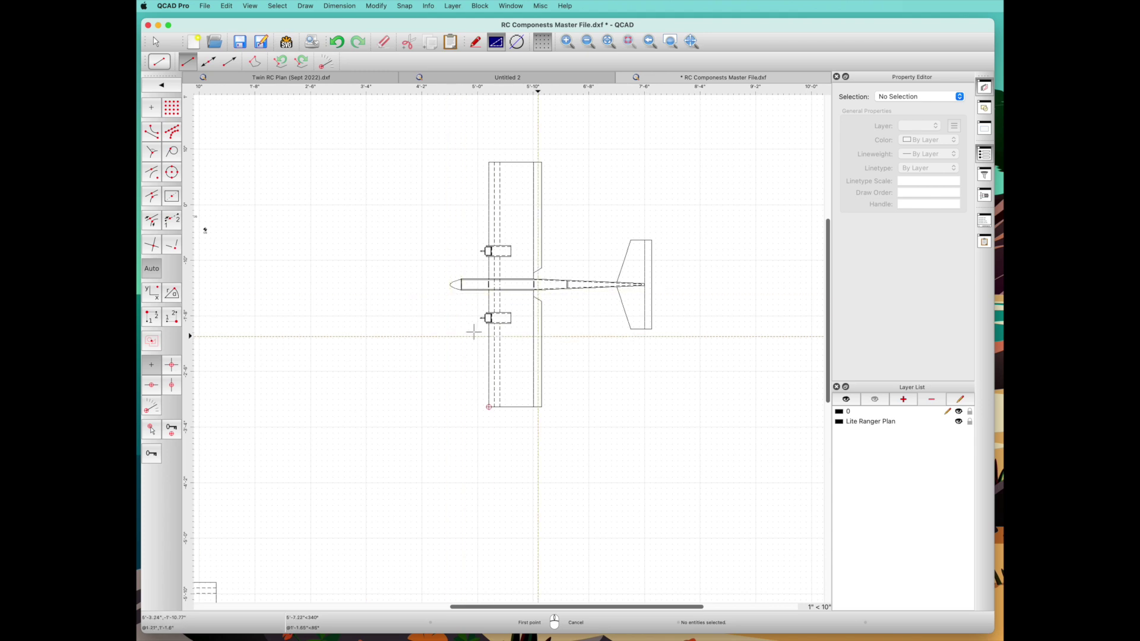
pyautogui.click(461, 290)
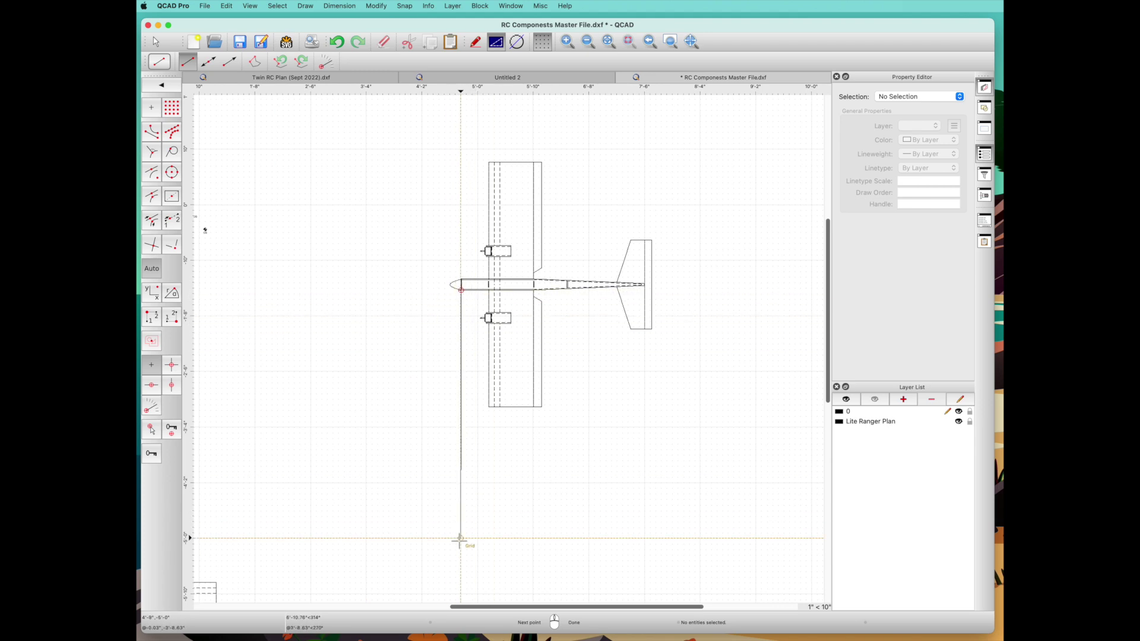
pyautogui.click(460, 577)
pyautogui.rightClick(344, 284)
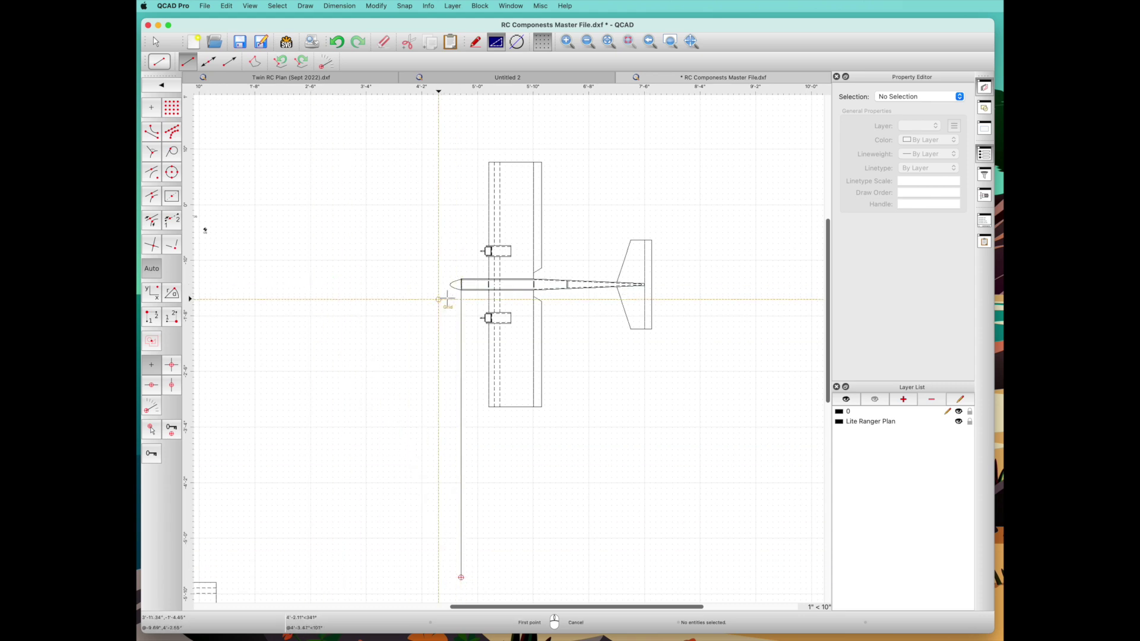
pyautogui.click(488, 407)
pyautogui.click(492, 582)
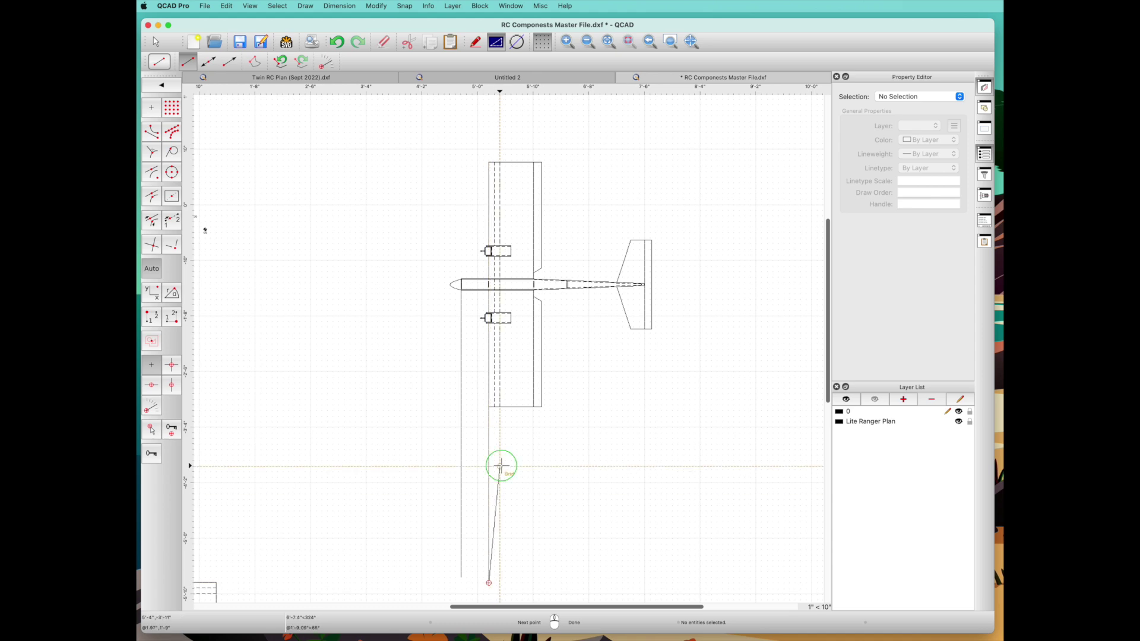
pyautogui.rightClick(501, 466)
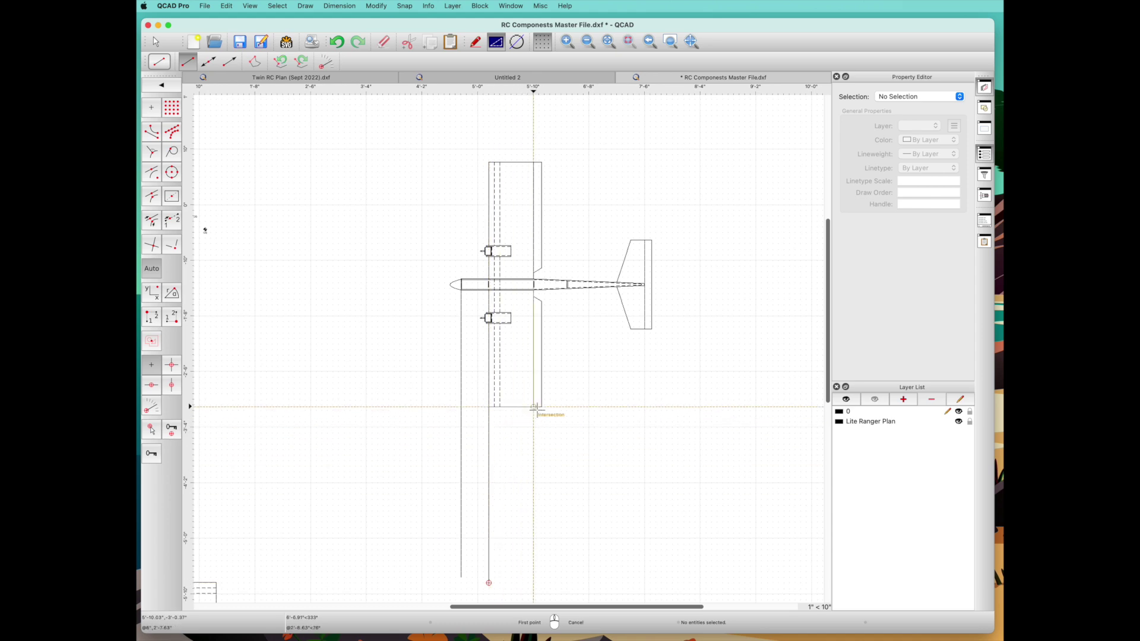
pyautogui.click(533, 572)
pyautogui.rightClick(570, 372)
pyautogui.click(567, 285)
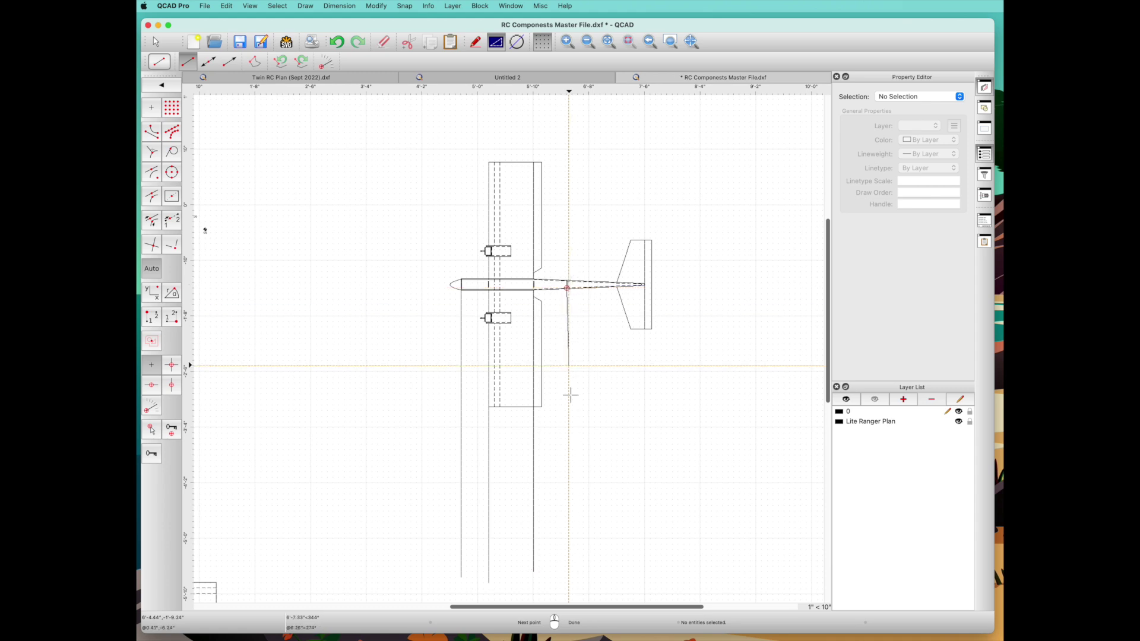
pyautogui.click(567, 582)
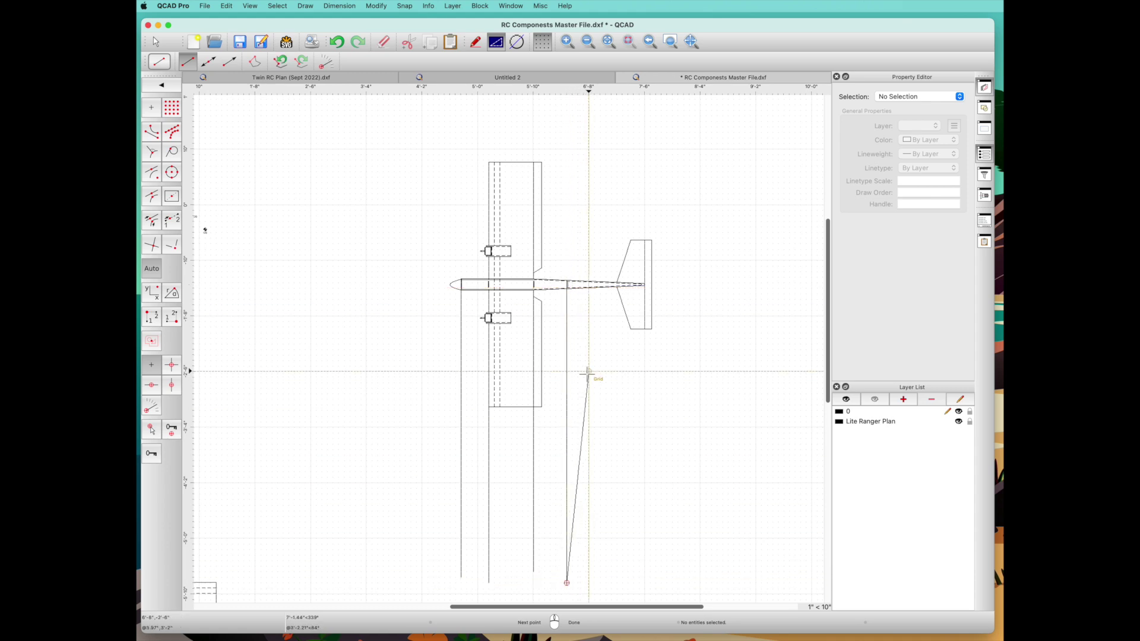
pyautogui.scroll(4, 588, 373)
pyautogui.rightClick(734, 344)
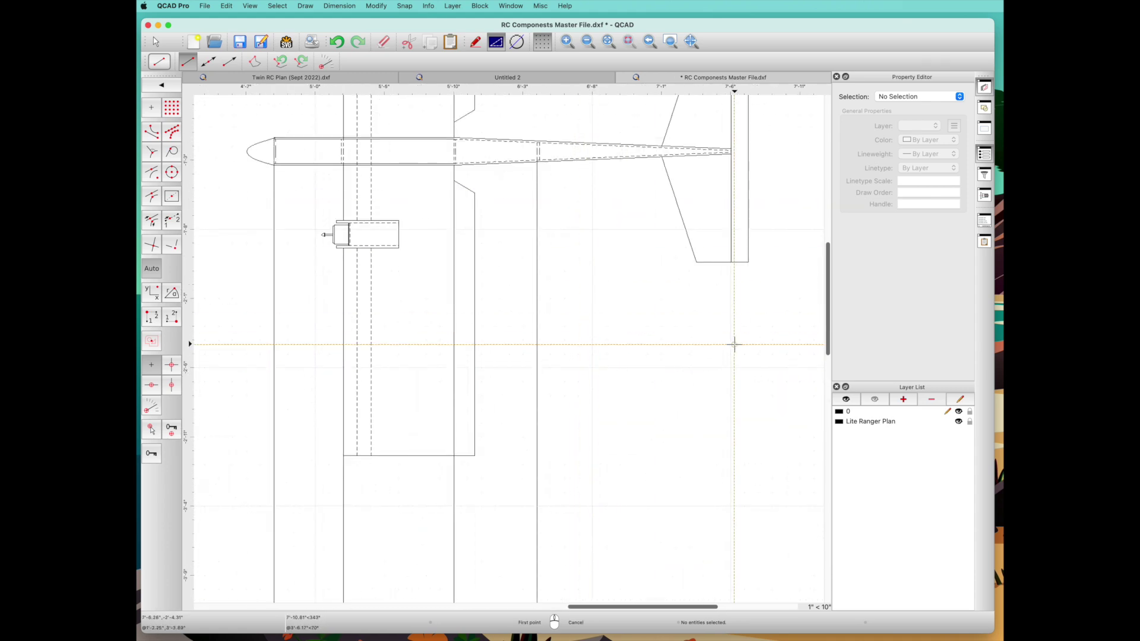
pyautogui.scroll(-4, 734, 345)
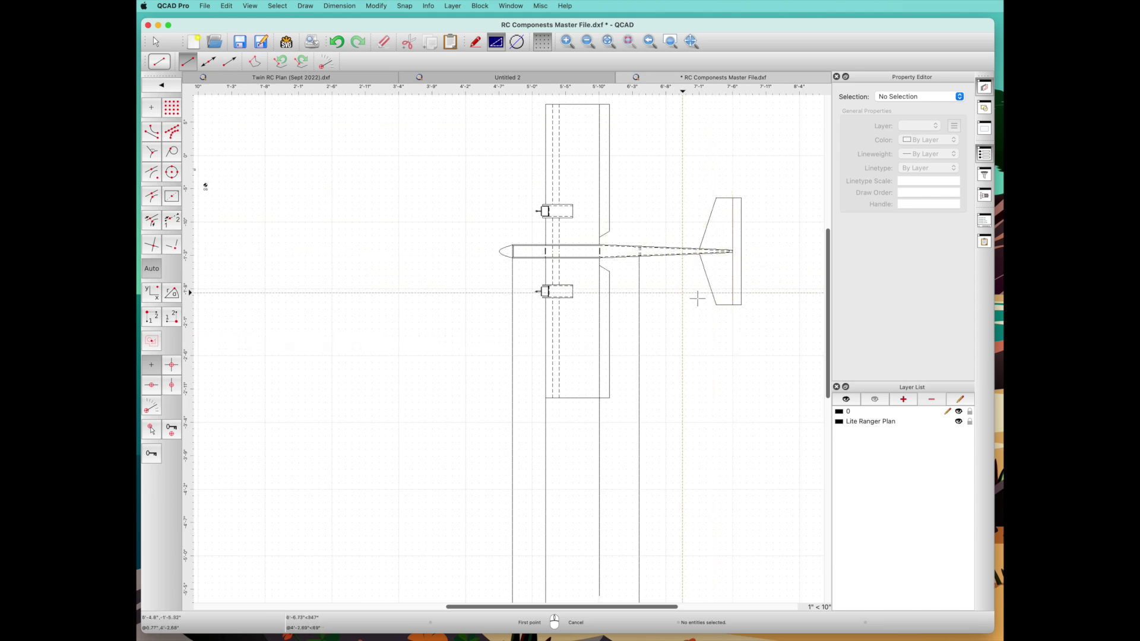
# Drop vertical projection lines from the tail junction and both tail corners.
pyautogui.click(700, 256)
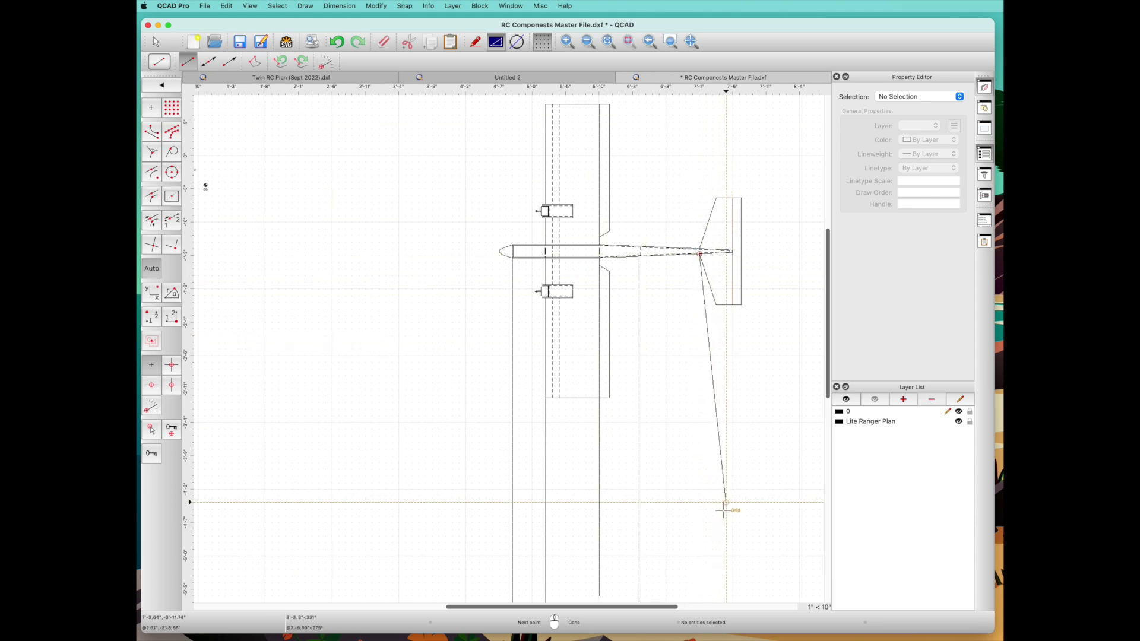
pyautogui.click(700, 554)
pyautogui.rightClick(732, 332)
pyautogui.click(733, 305)
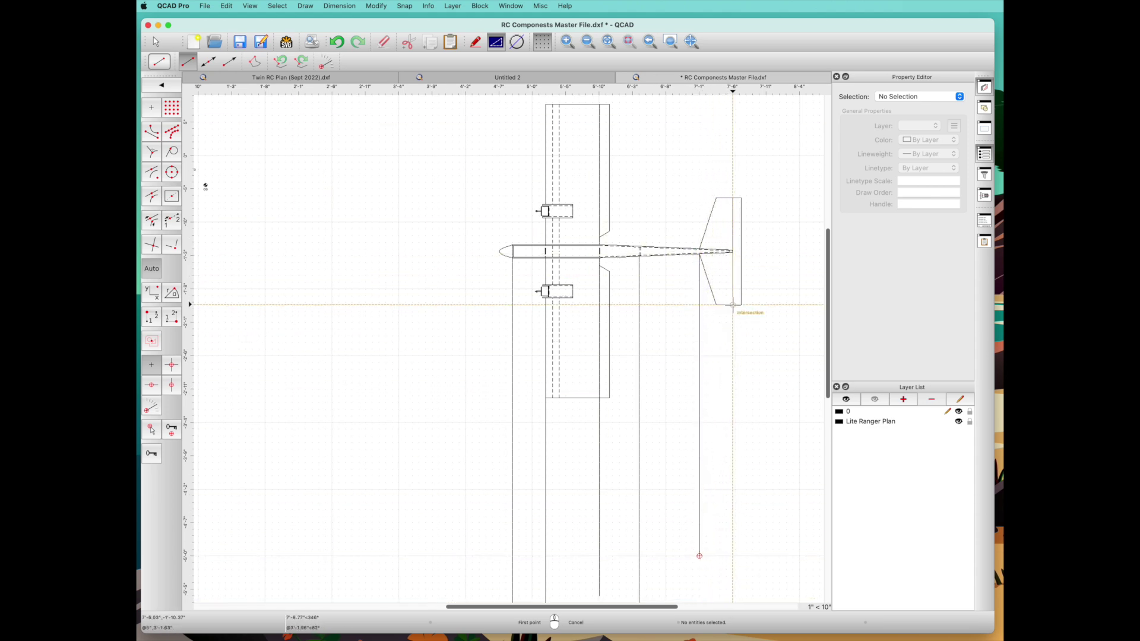
pyautogui.click(739, 583)
pyautogui.rightClick(739, 502)
pyautogui.click(741, 305)
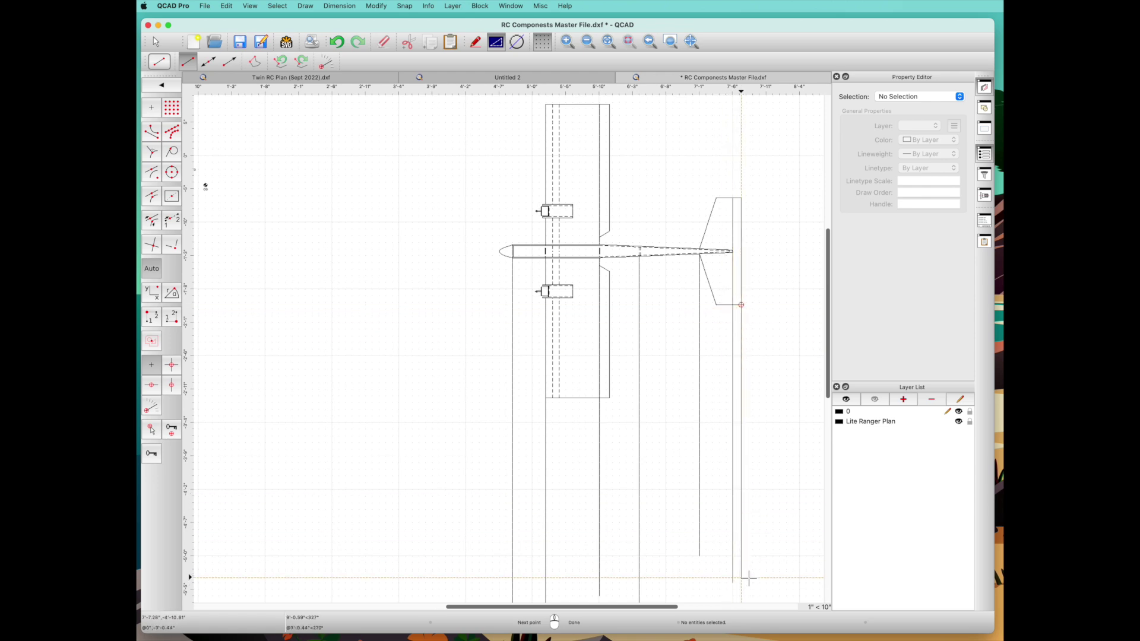
pyautogui.click(741, 583)
pyautogui.rightClick(745, 582)
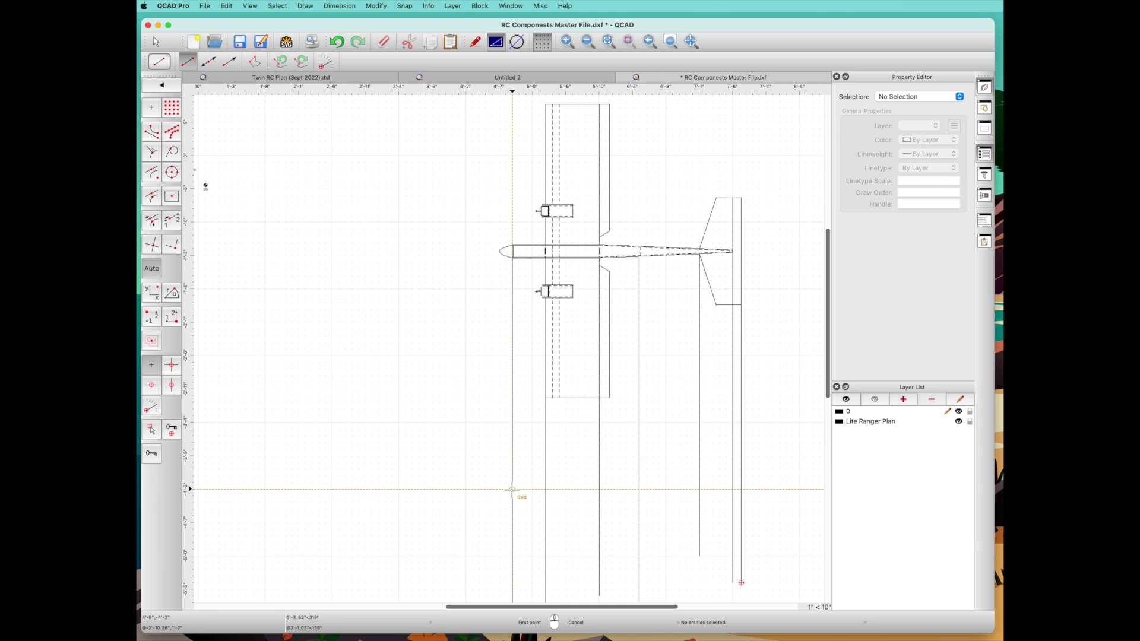
# Draw a horizontal base line across the projection lines, from the left projection line to the outer tail line.
pyautogui.click(512, 489)
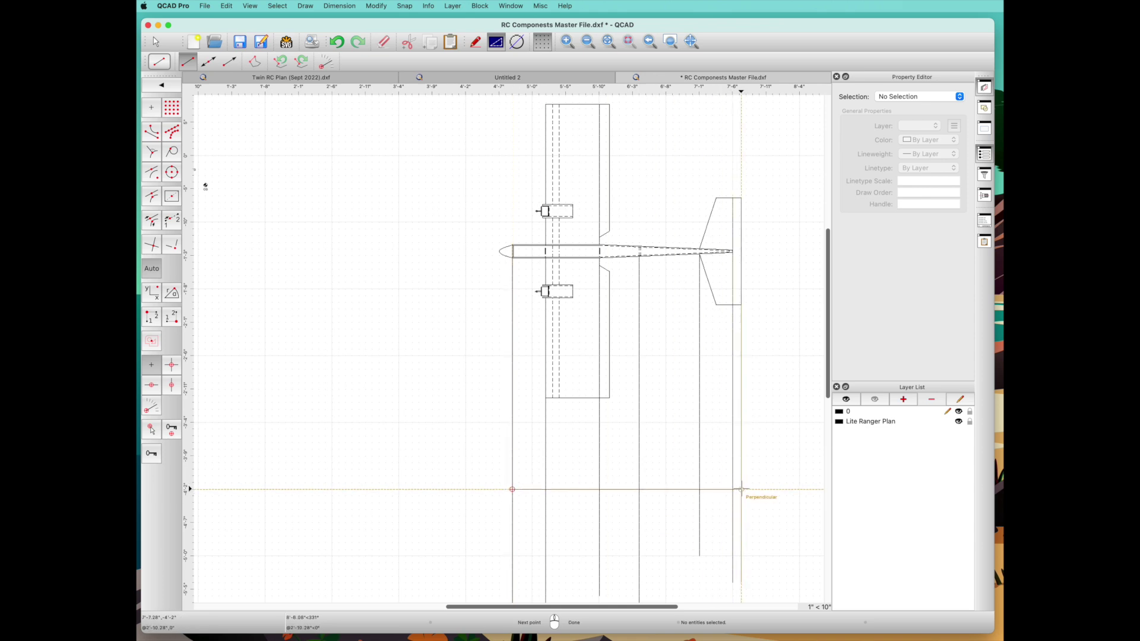
pyautogui.click(741, 489)
pyautogui.click(155, 42)
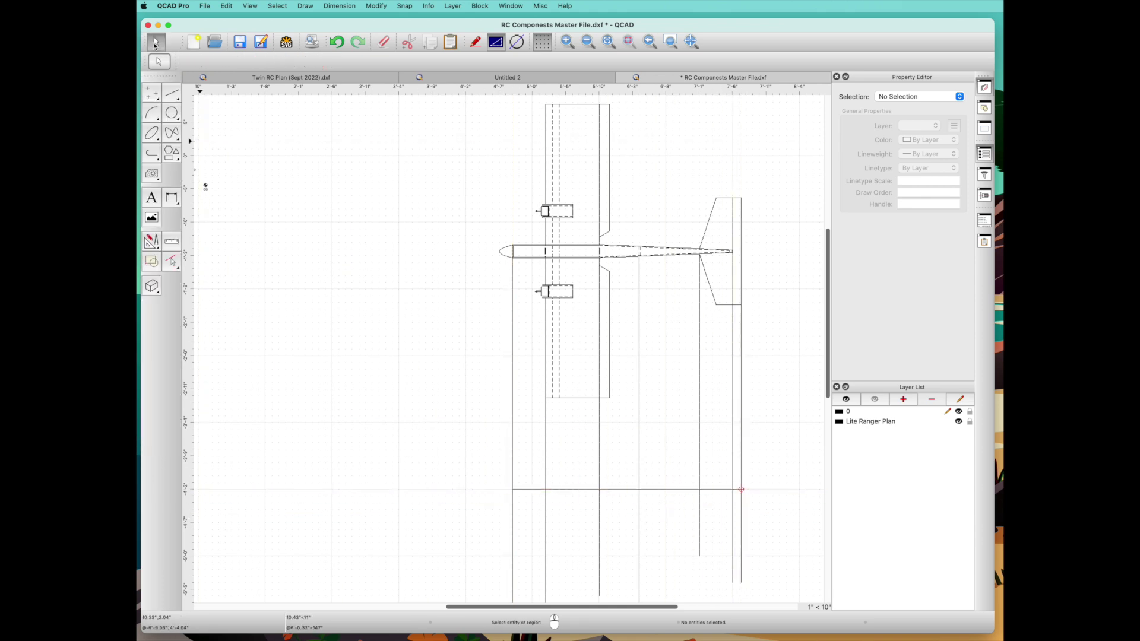
# Add a parallel line offset 3 just above the base line.
pyautogui.click(172, 93)
pyautogui.click(151, 176)
pyautogui.click(315, 62)
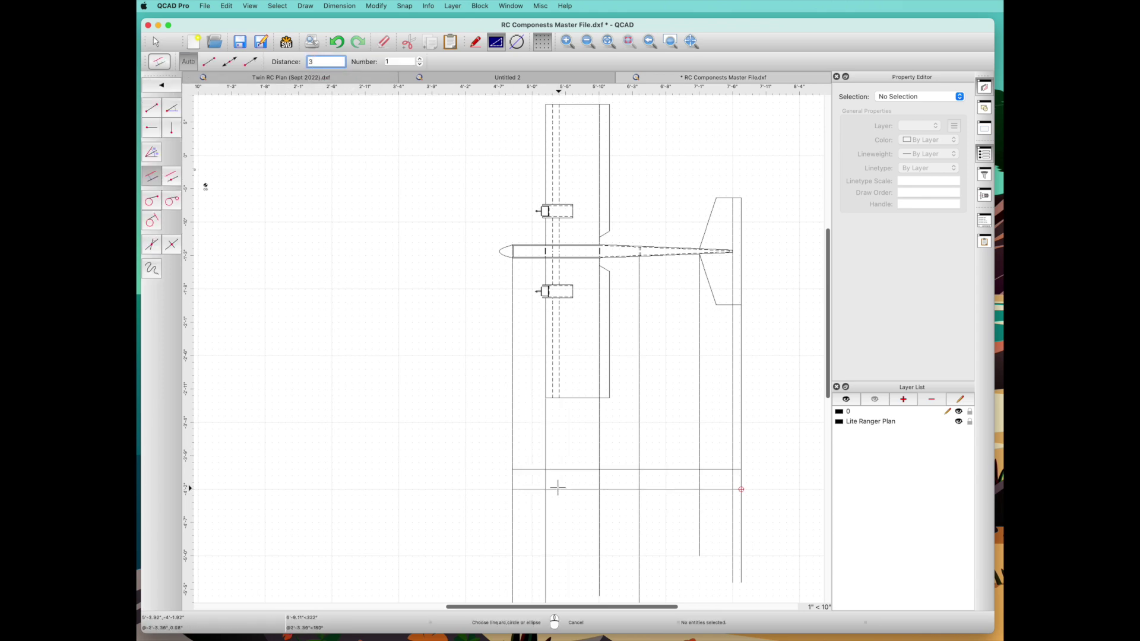
pyautogui.click(557, 484)
pyautogui.click(155, 42)
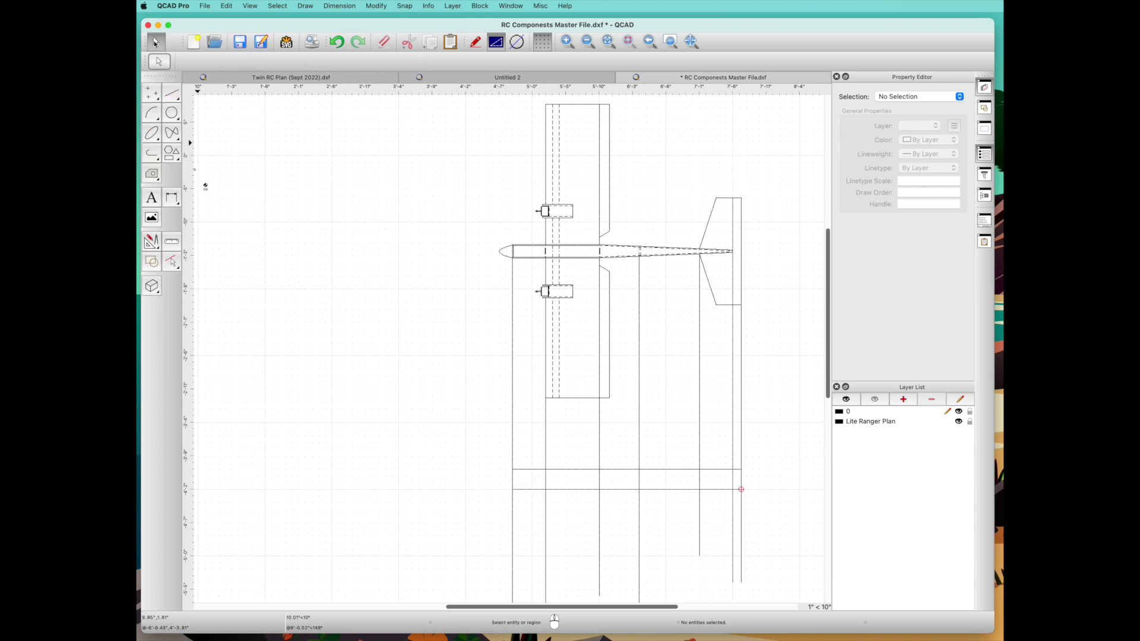
pyautogui.click(151, 242)
pyautogui.click(151, 324)
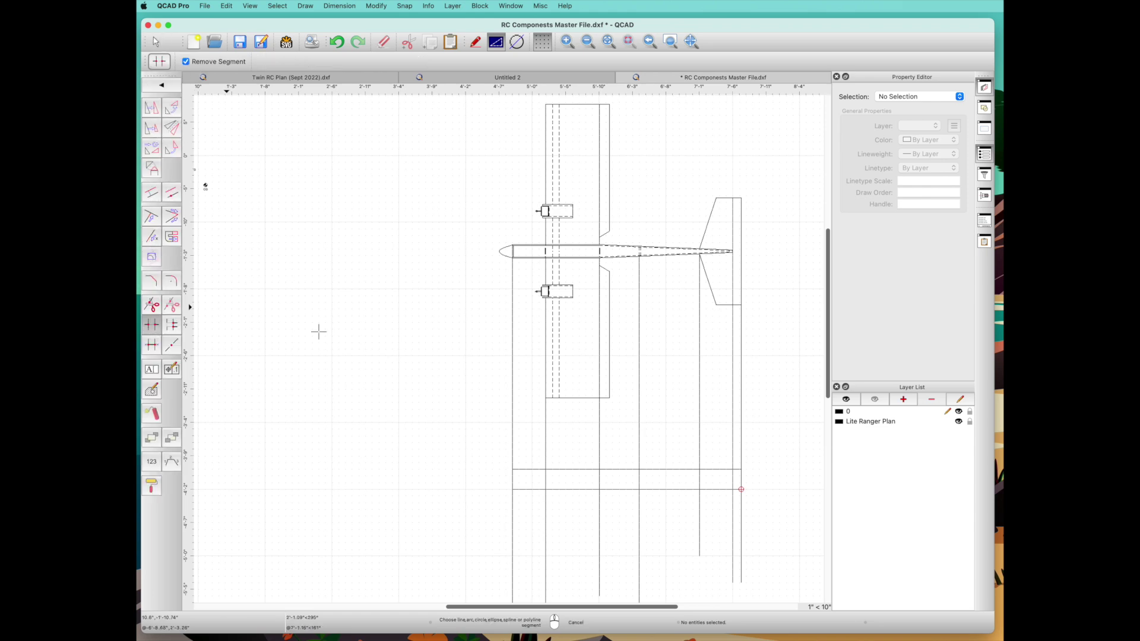
# Trim away the projection line pieces below the base line and the tail pieces outside the strip.
pyautogui.click(514, 506)
pyautogui.click(545, 507)
pyautogui.click(600, 509)
pyautogui.click(640, 512)
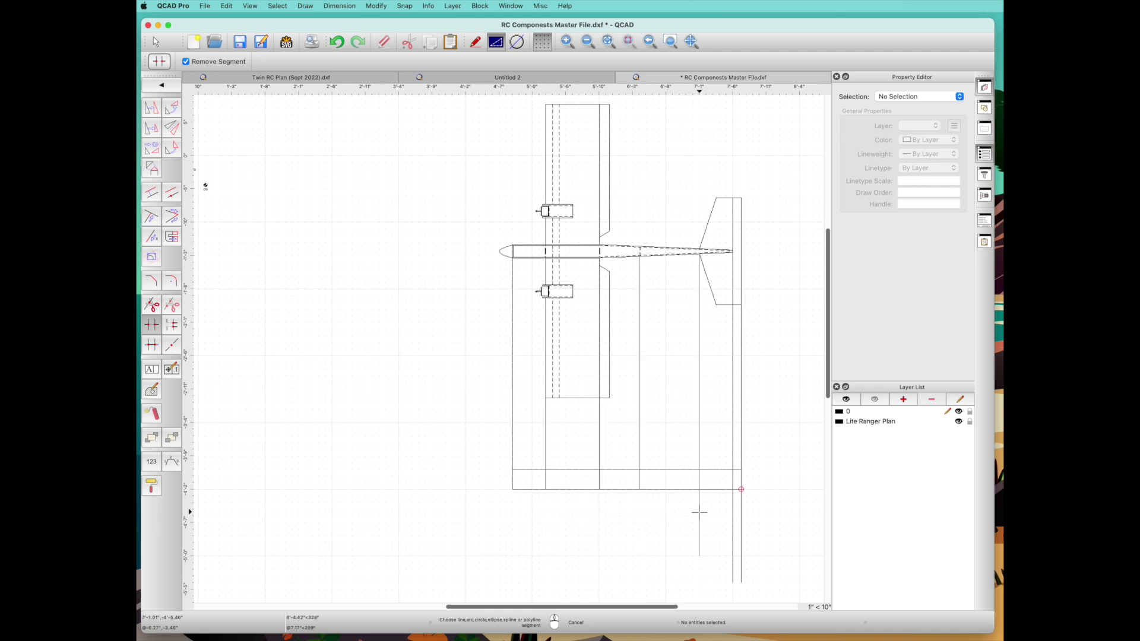
pyautogui.click(699, 512)
pyautogui.click(733, 510)
pyautogui.click(741, 505)
pyautogui.click(741, 451)
pyautogui.click(732, 443)
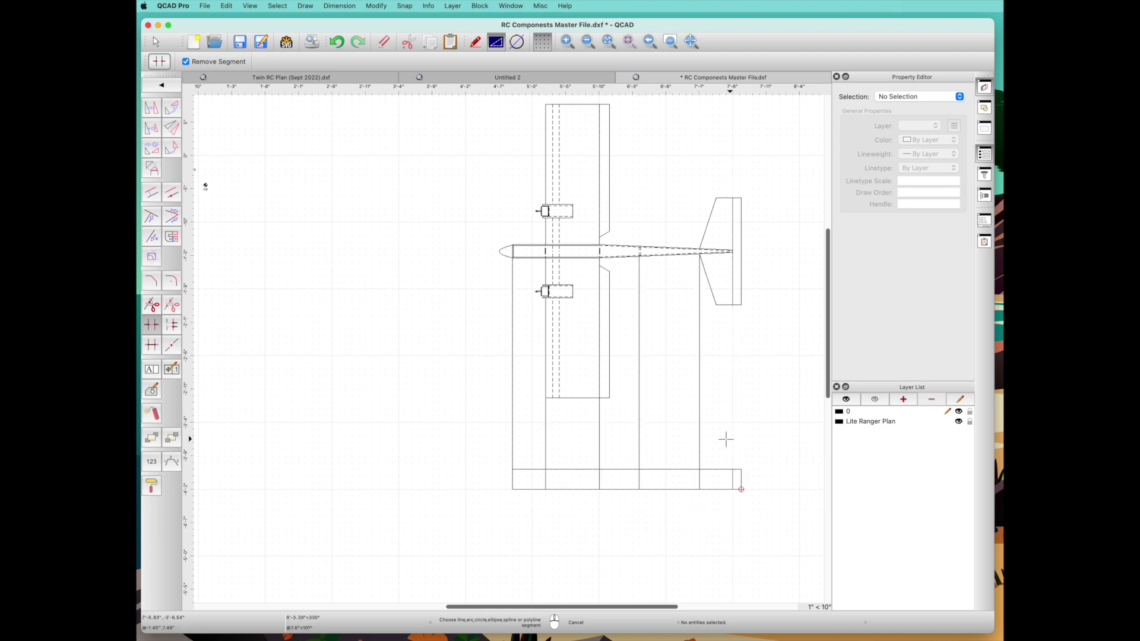
# Remove the remaining vertical pieces above the strip, then window-zoom onto the divided strip.
pyautogui.click(699, 438)
pyautogui.click(639, 444)
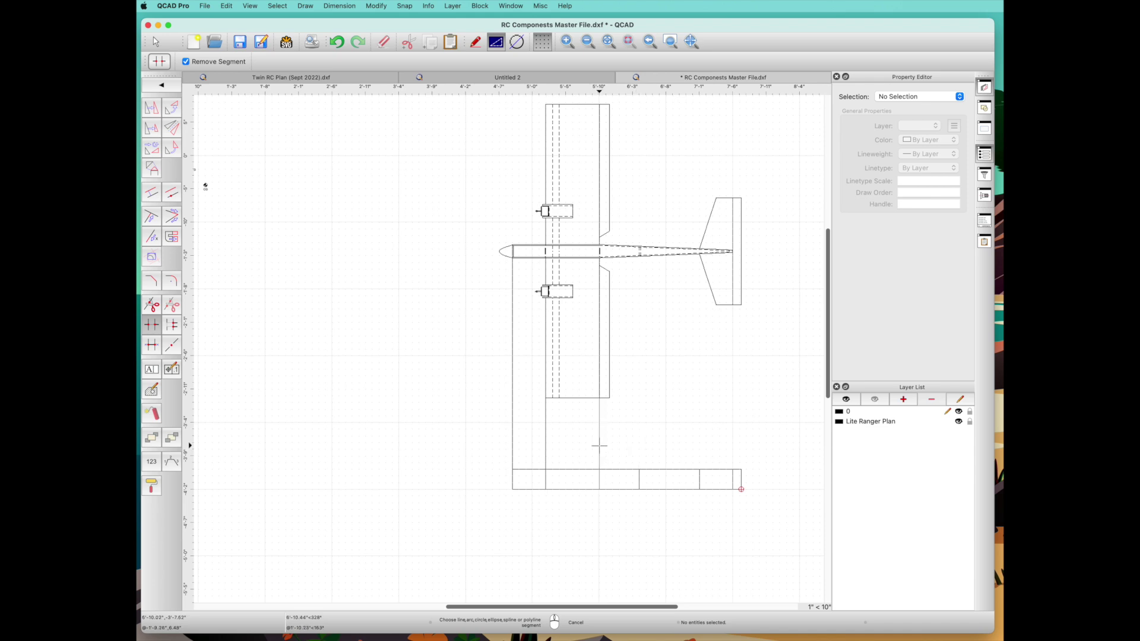
pyautogui.click(545, 448)
pyautogui.click(512, 449)
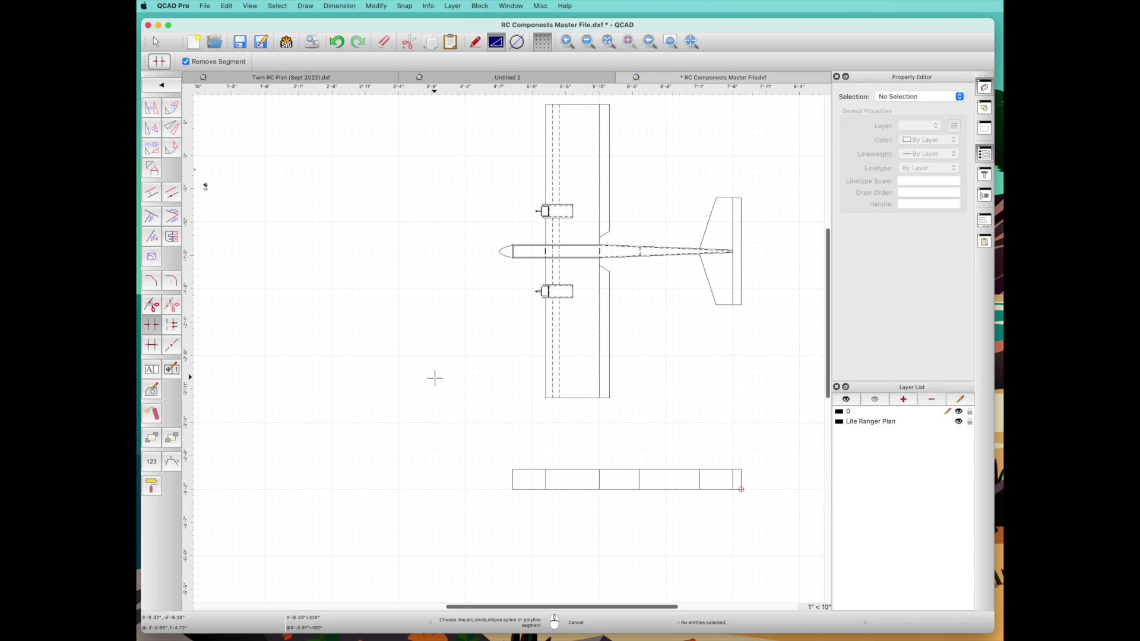
pyautogui.click(157, 43)
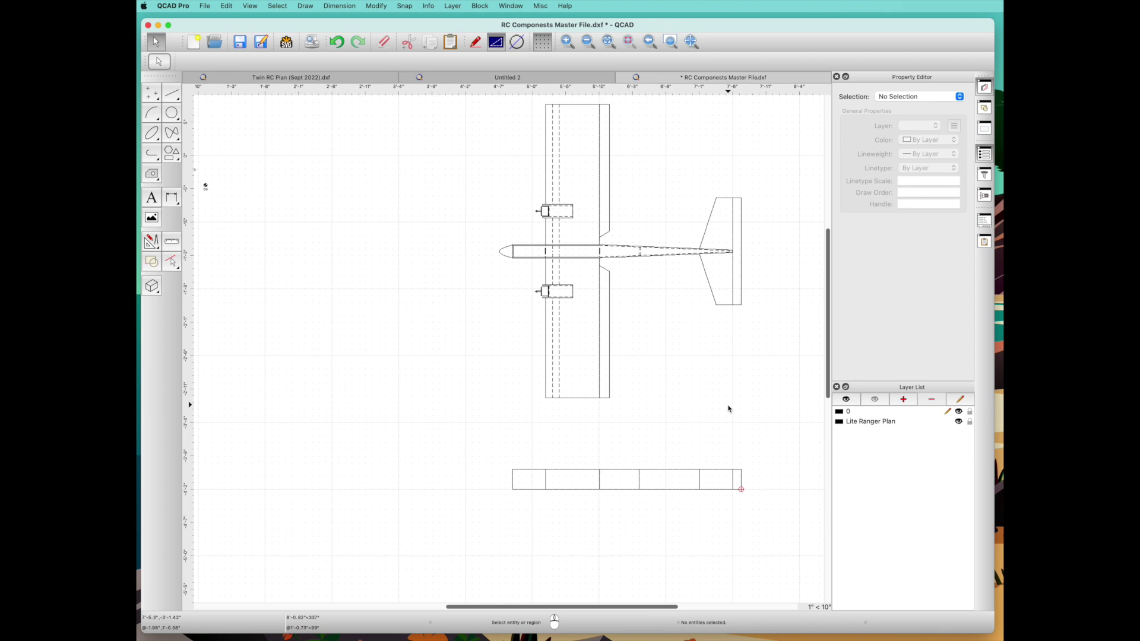
pyautogui.scroll(-5, 729, 409)
pyautogui.scroll(8, 729, 409)
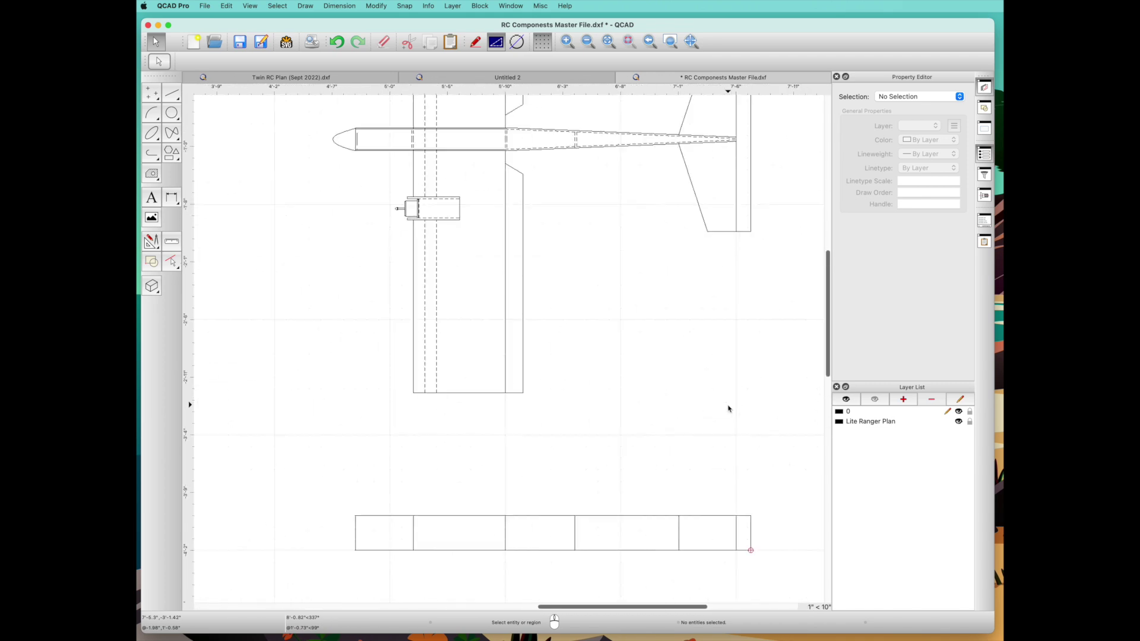
pyautogui.scroll(4, 729, 409)
pyautogui.scroll(-7, 729, 409)
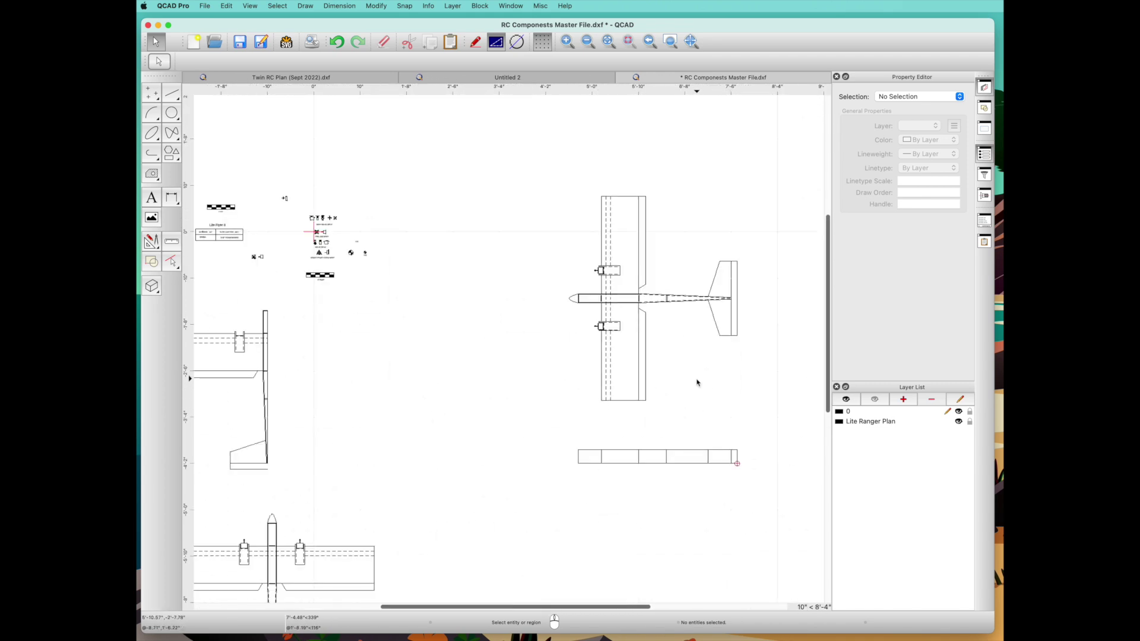
pyautogui.press('z')
pyautogui.press('w')
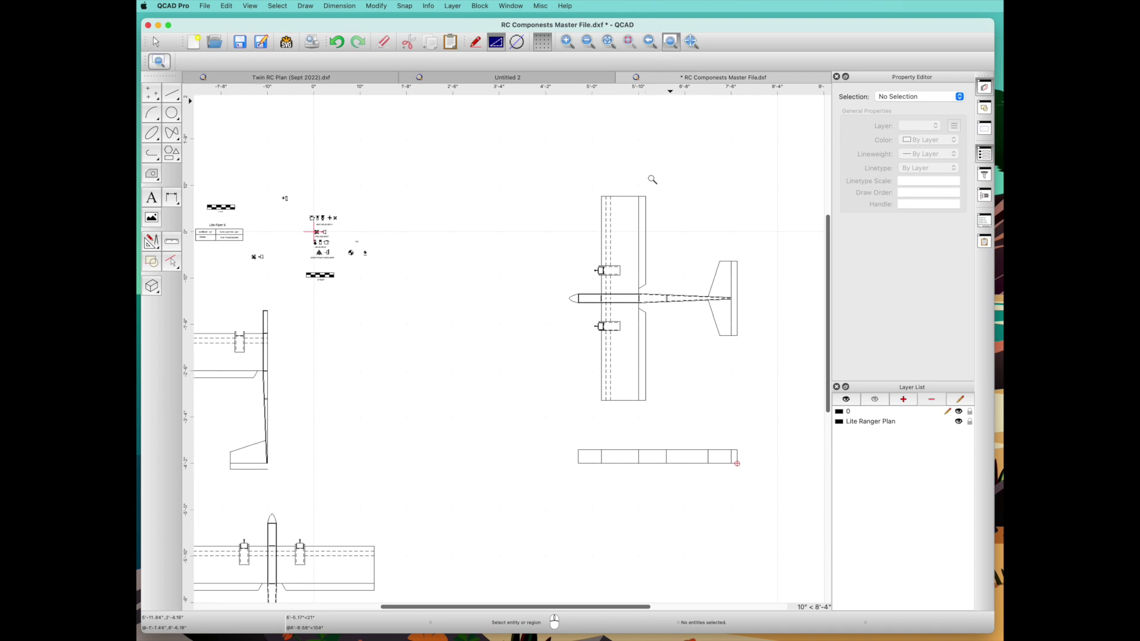
pyautogui.moveTo(529, 389); pyautogui.dragTo(786, 528)
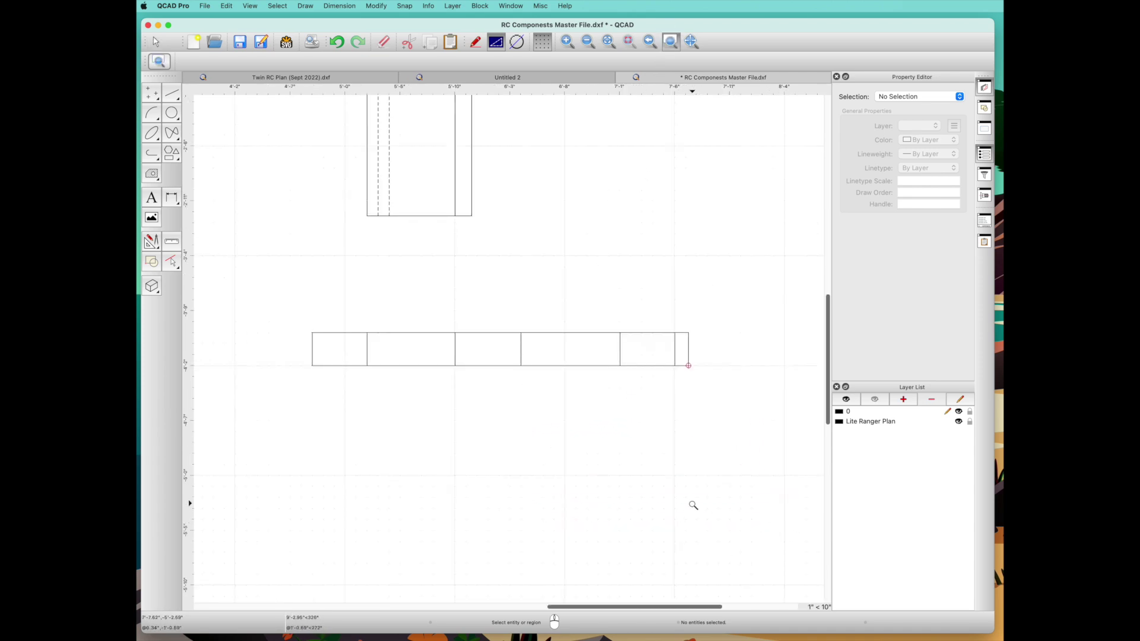
pyautogui.click(171, 96)
# Draw a short slanted line from the strip's bottom divider toward the left.
pyautogui.click(152, 108)
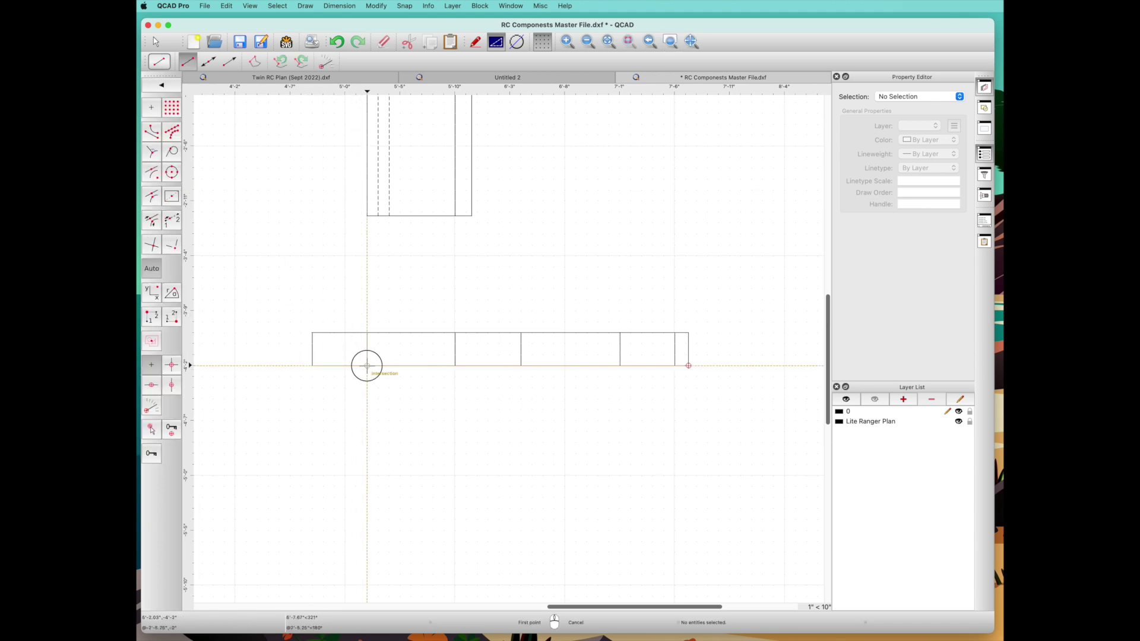
pyautogui.click(367, 366)
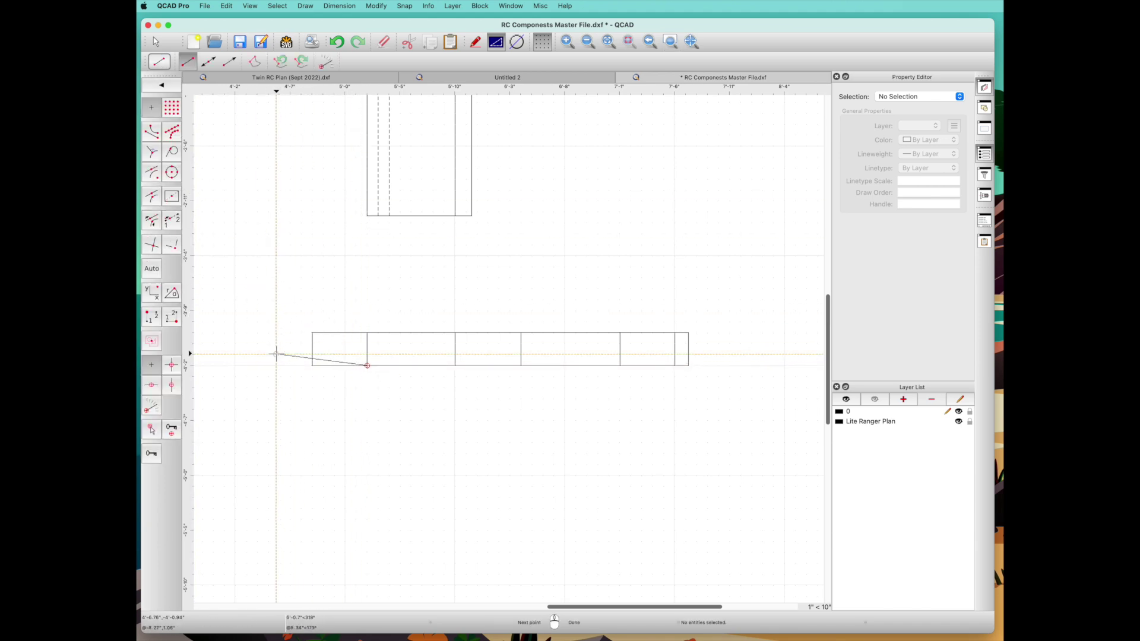
pyautogui.click(276, 352)
pyautogui.rightClick(486, 295)
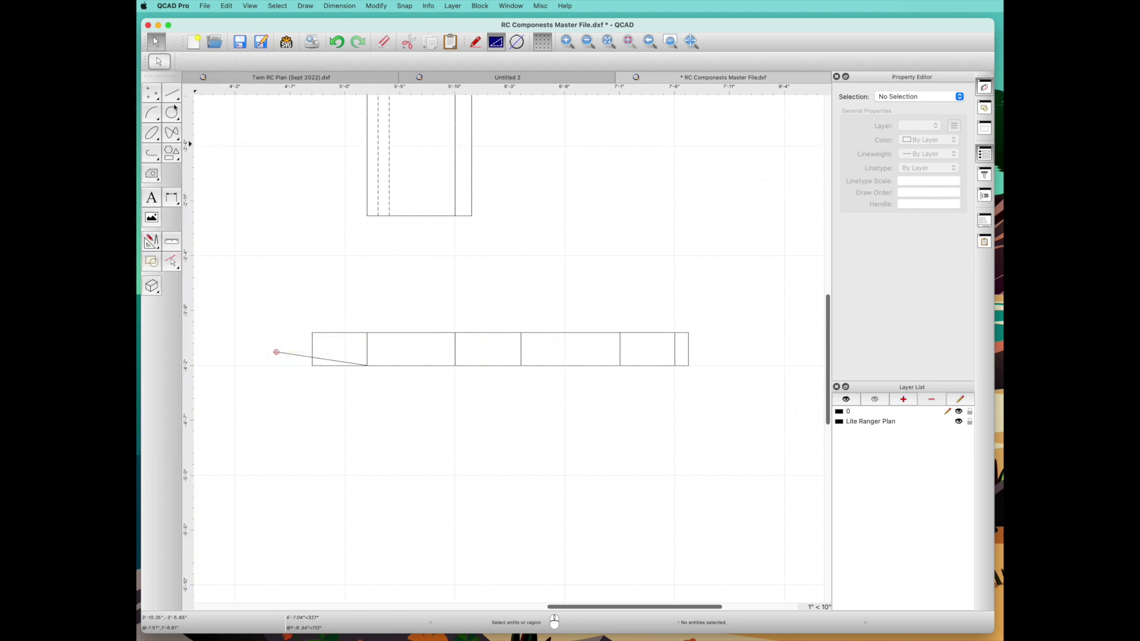
# Start the LP parallel line tool and set its offset distance to 1.
pyautogui.press('l')
pyautogui.press('p')
pyautogui.doubleClick(309, 62)
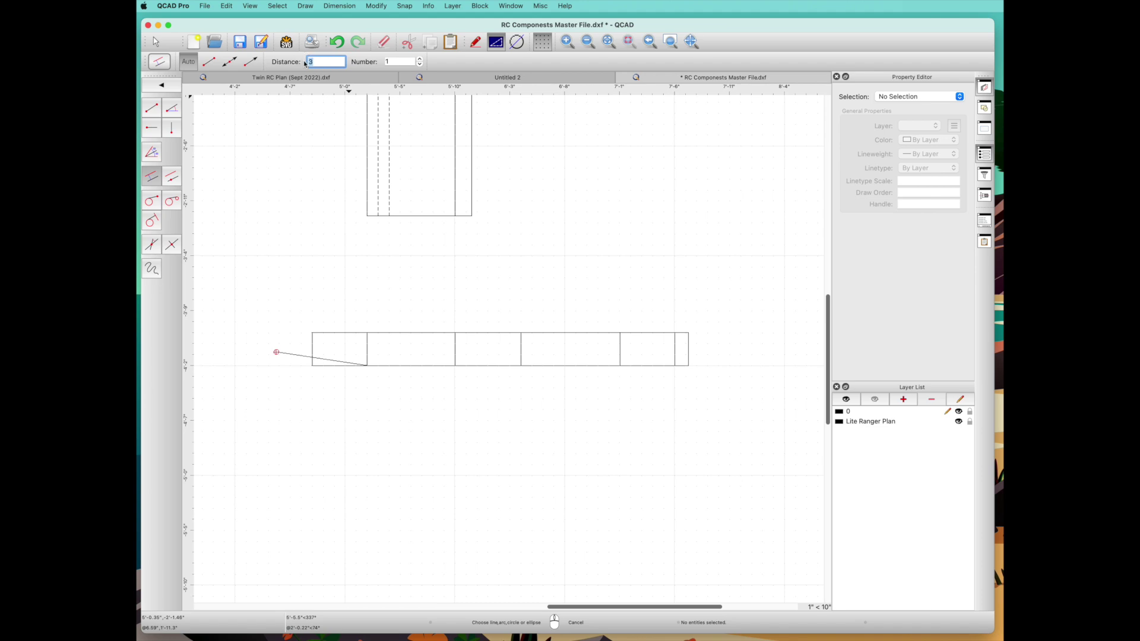
pyautogui.write('1')
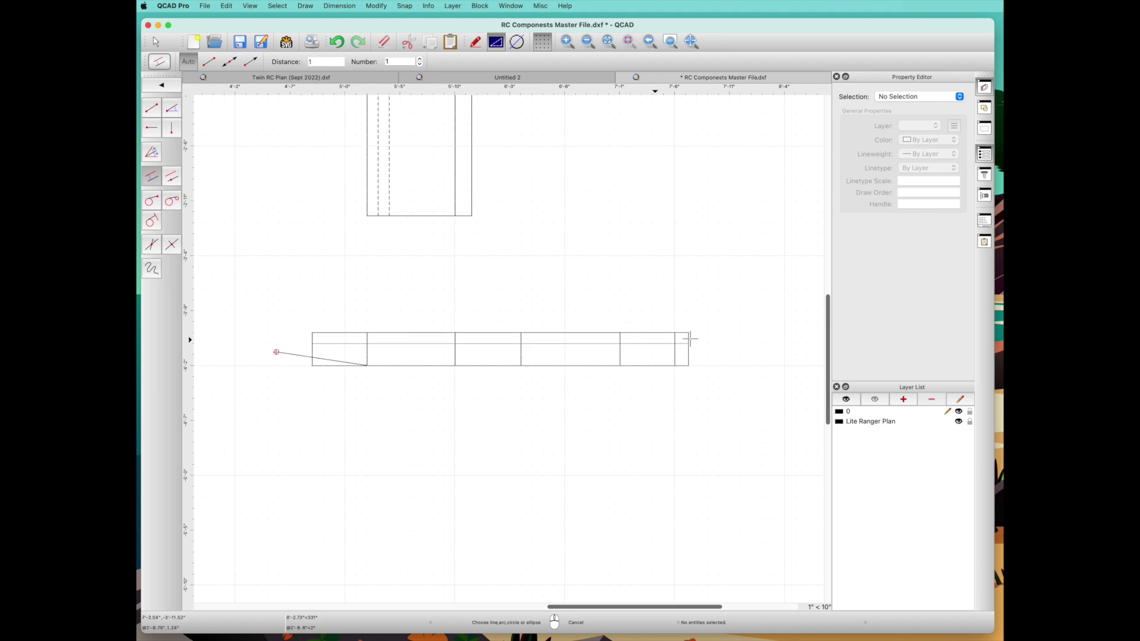
pyautogui.moveTo(822, 323)
pyautogui.mouseDown()
pyautogui.moveTo(824, 279)
pyautogui.moveTo(827, 311)
pyautogui.mouseUp()
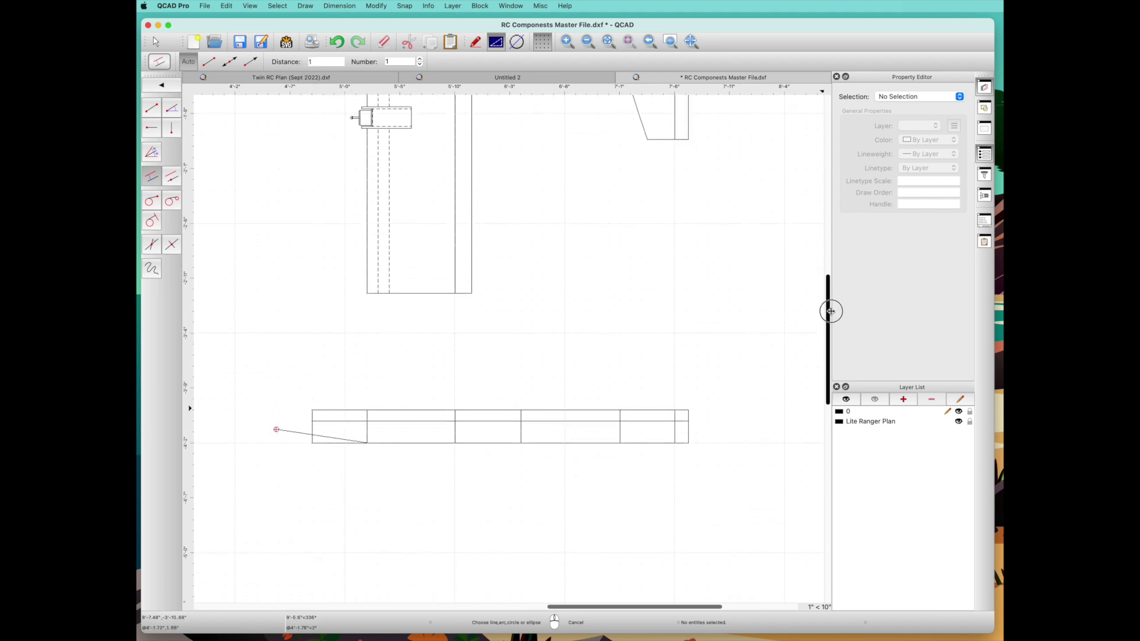
# Draw a sloped line from the lower intersection to the right corner and delete the old horizontal line.
pyautogui.click(158, 146)
pyautogui.click(455, 443)
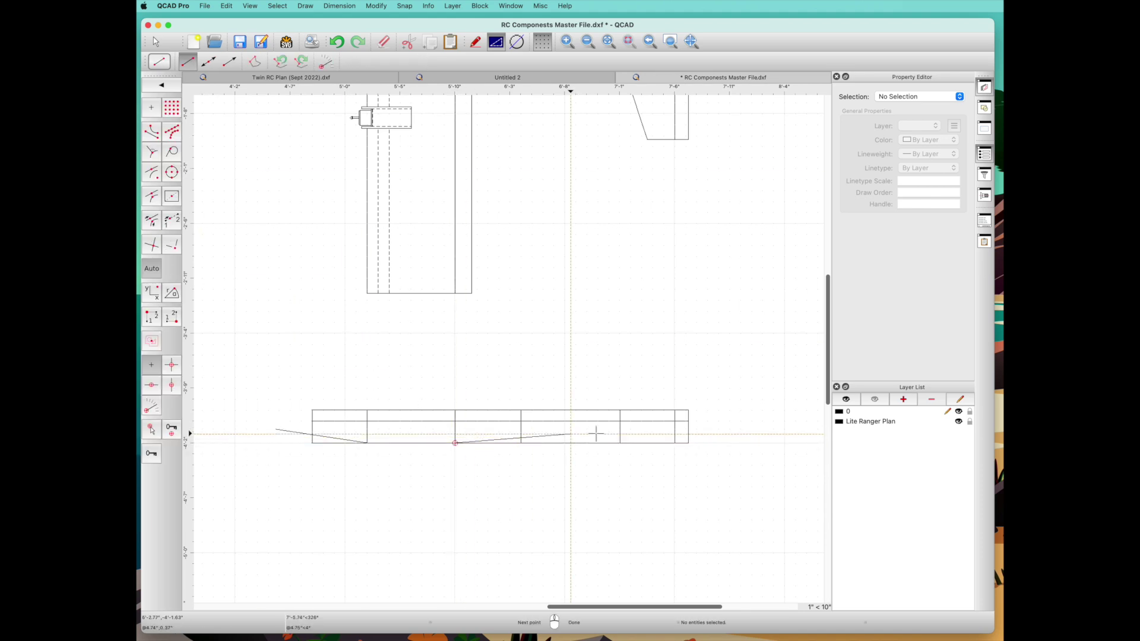
pyautogui.click(675, 421)
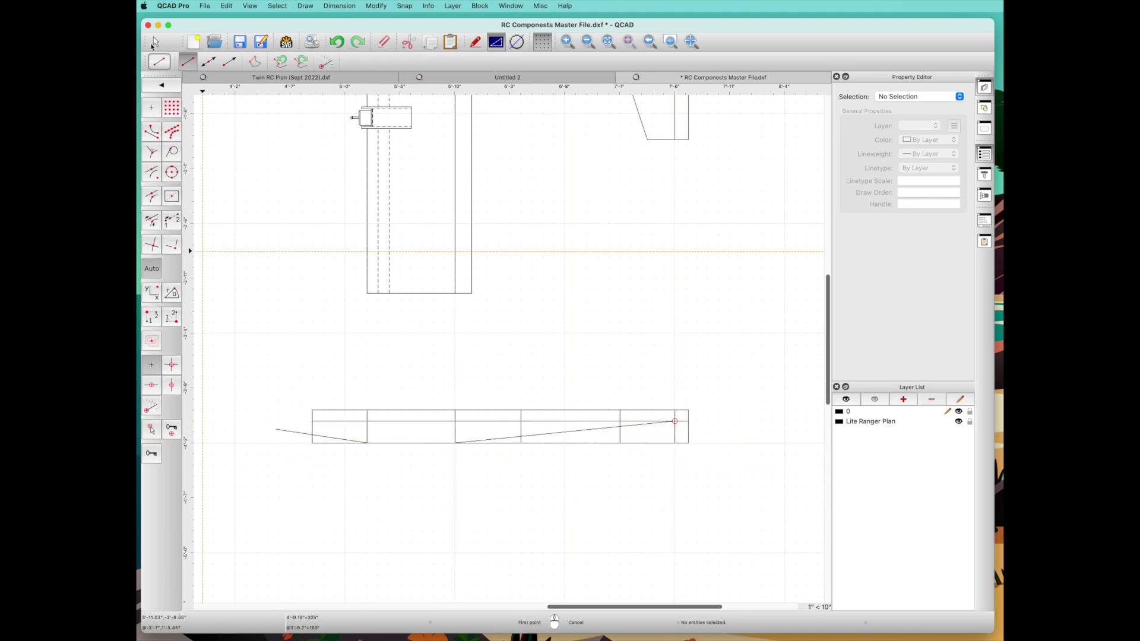
pyautogui.press('Escape')
pyautogui.click(402, 423)
pyautogui.press('Delete')
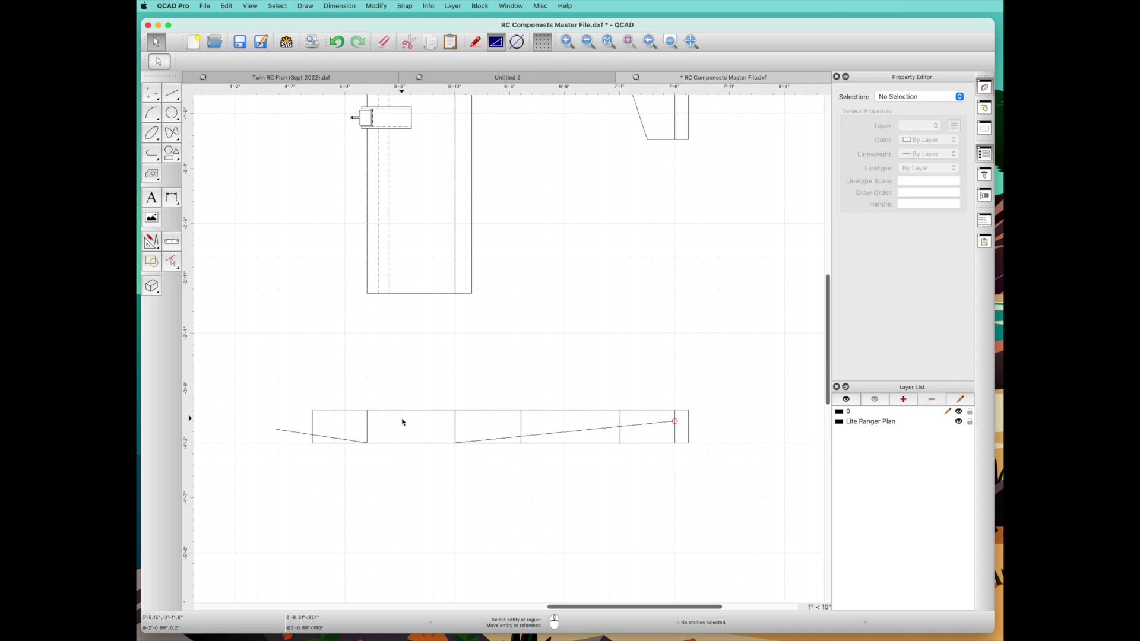
pyautogui.click(171, 93)
# Delete the strip's bottom horizontal line.
pyautogui.click(161, 85)
pyautogui.click(152, 240)
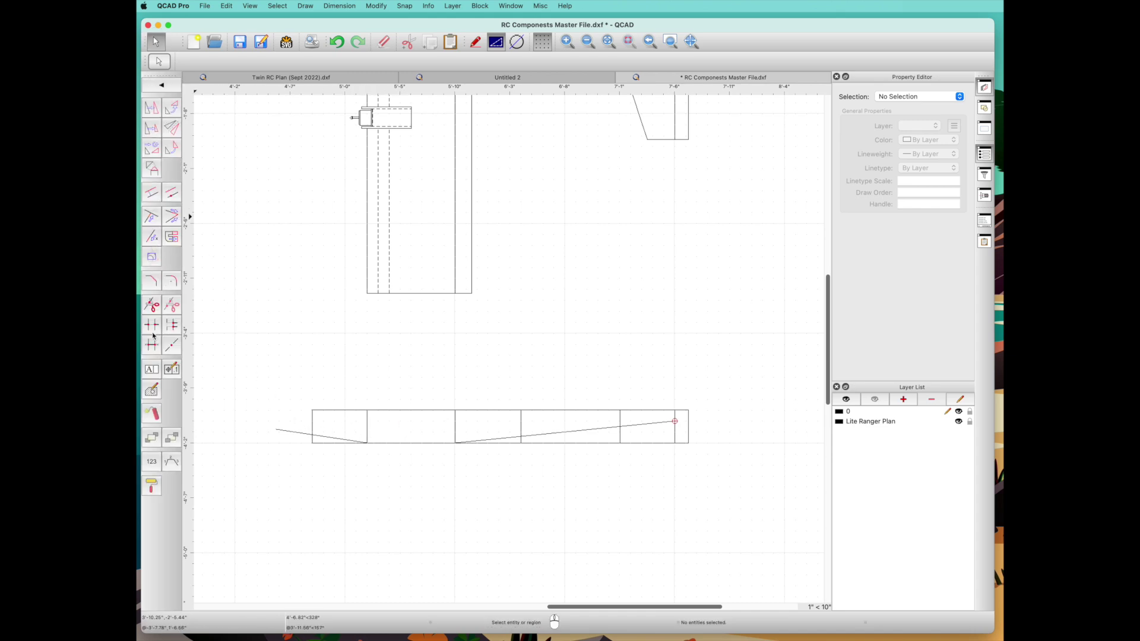
pyautogui.click(152, 324)
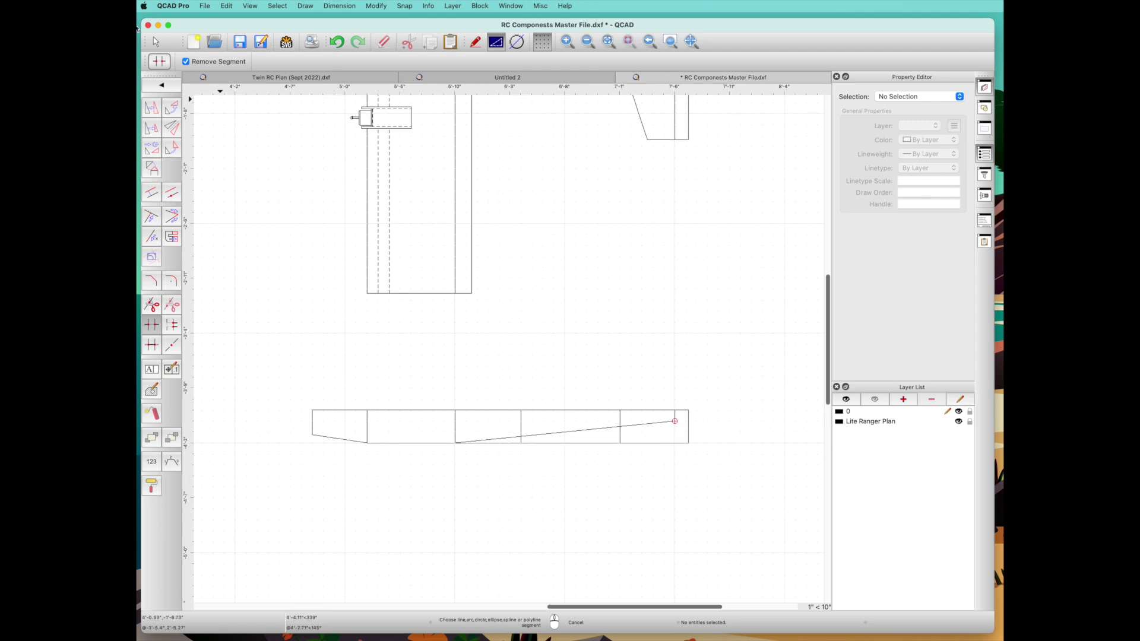
pyautogui.rightClick(611, 386)
pyautogui.click(637, 442)
pyautogui.press('Delete')
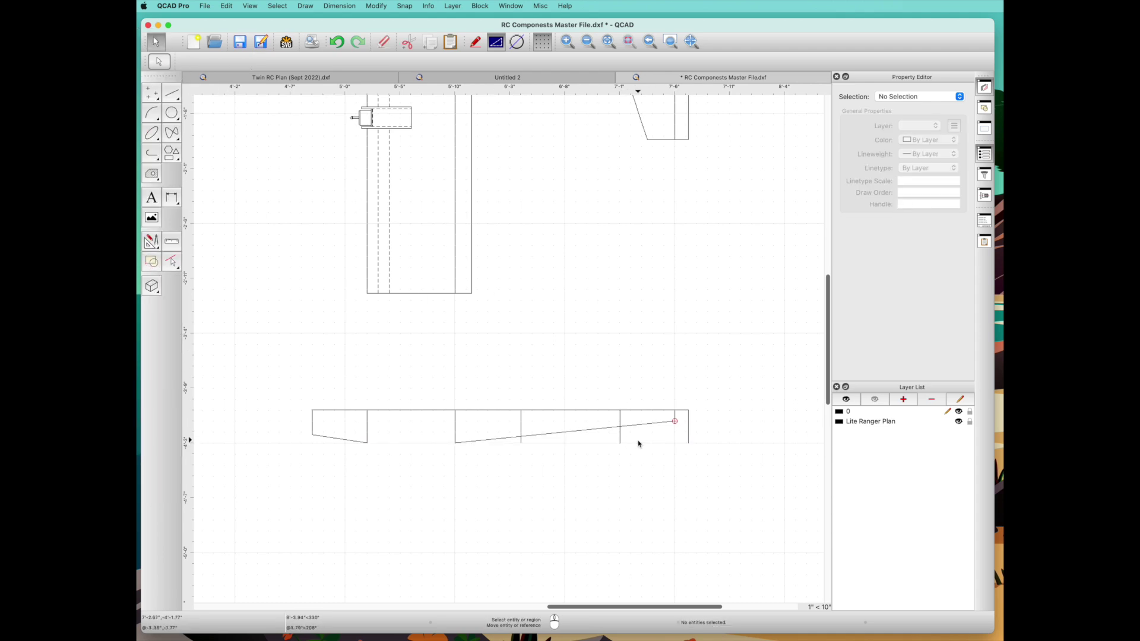
# Redraw the bottom edge from the first rib to the lower intersection.
pyautogui.click(166, 95)
pyautogui.click(151, 107)
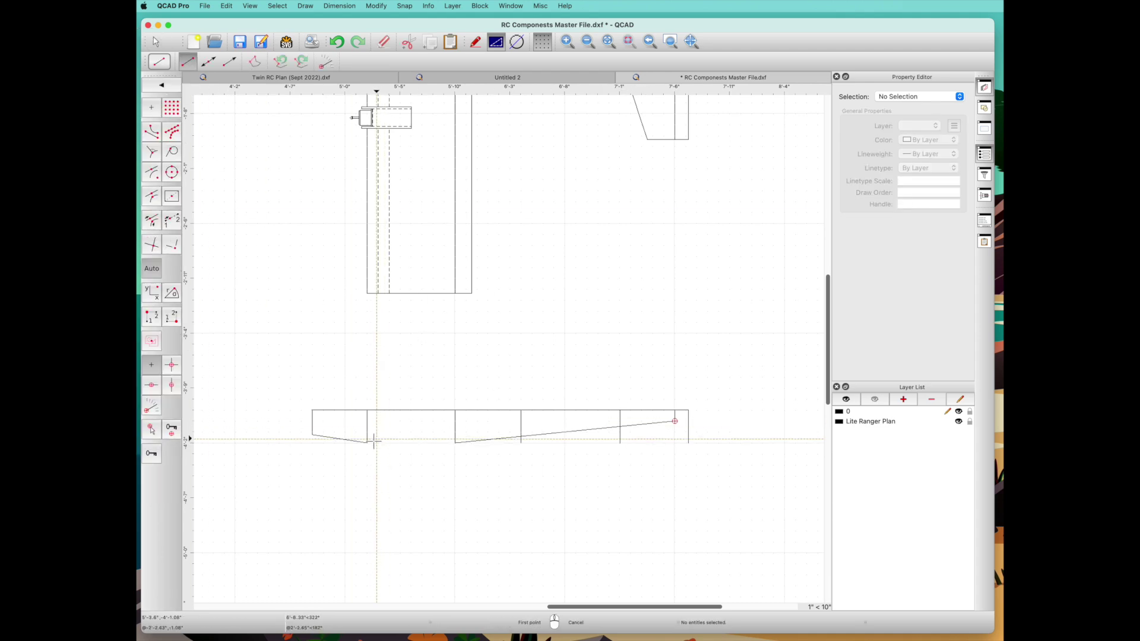
pyautogui.click(367, 443)
pyautogui.click(455, 443)
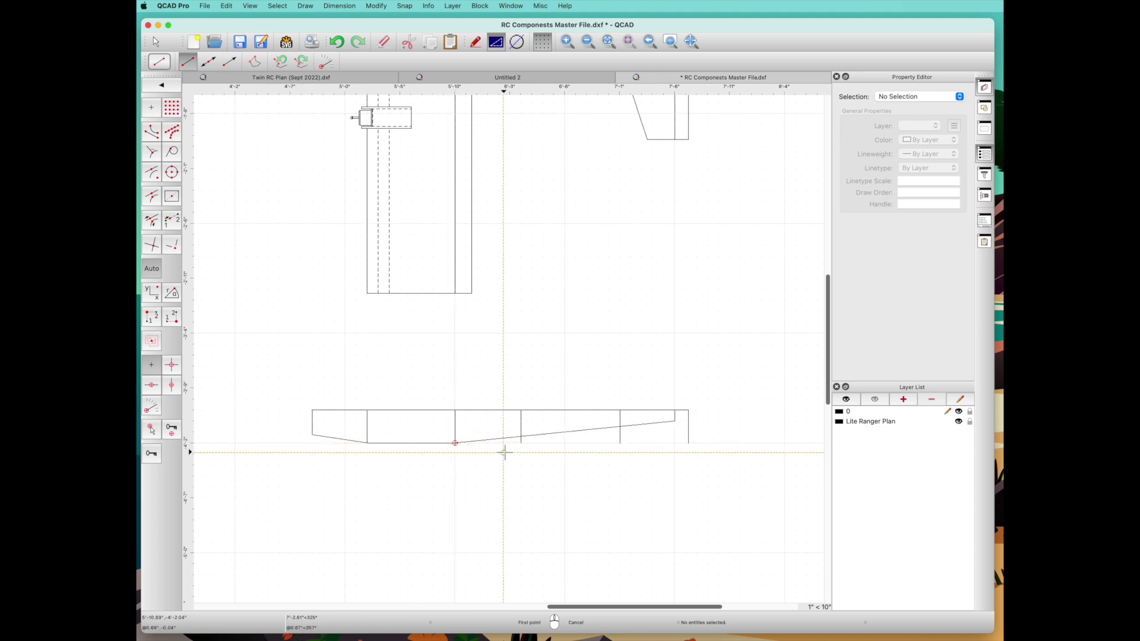
pyautogui.rightClick(382, 356)
pyautogui.click(156, 41)
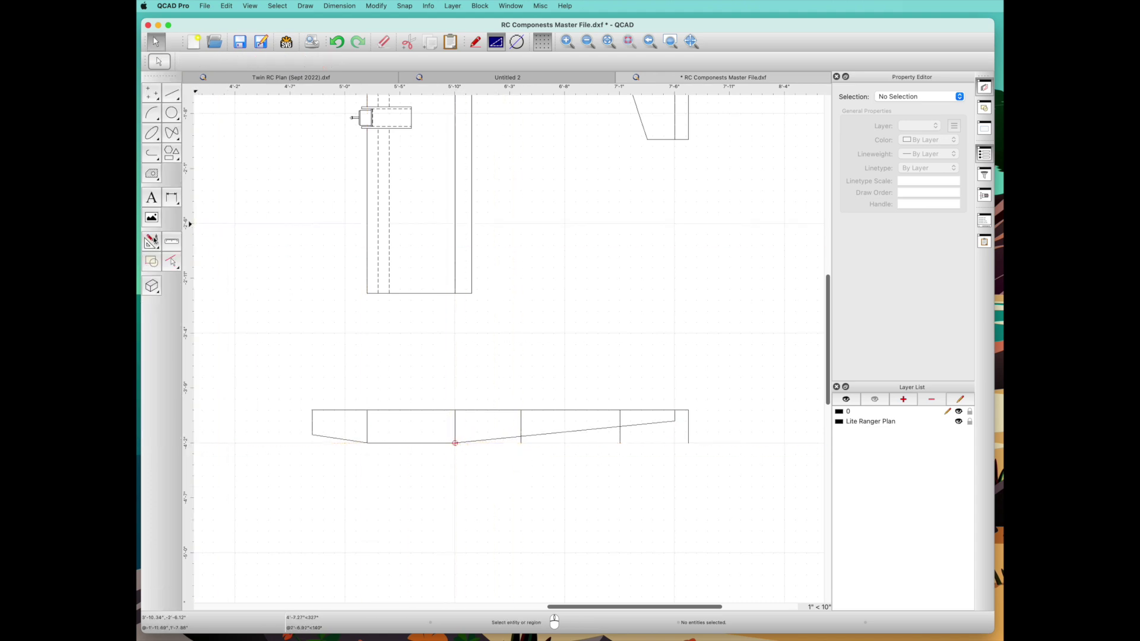
# Trim the rib stub below the sloped edge and zoom in on the side outline.
pyautogui.click(152, 241)
pyautogui.click(152, 323)
pyautogui.click(522, 441)
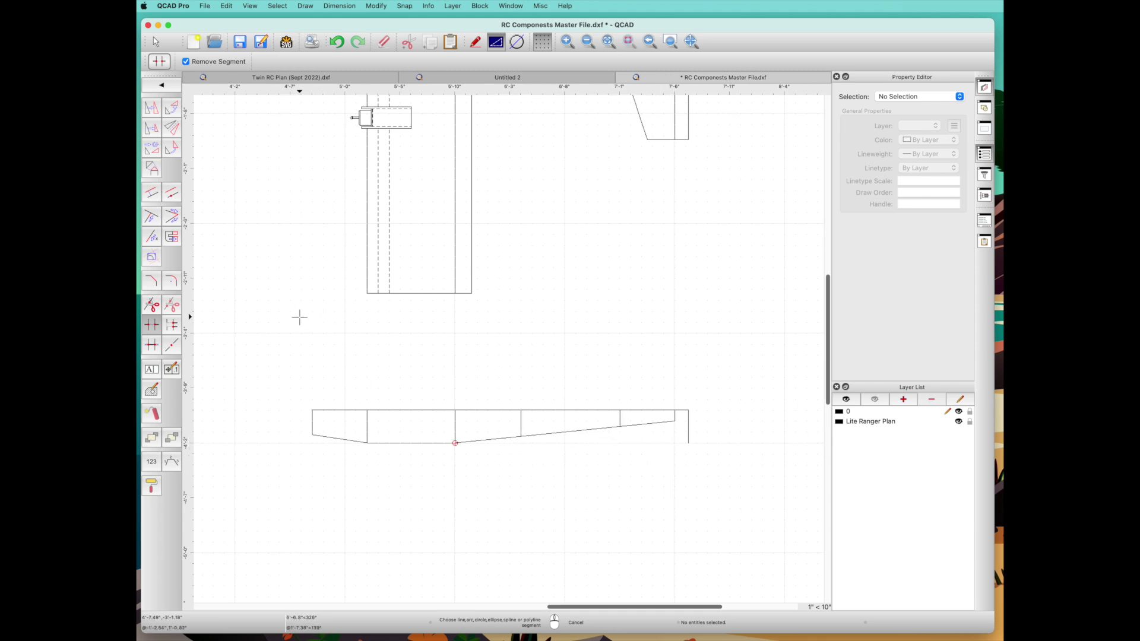
pyautogui.click(670, 41)
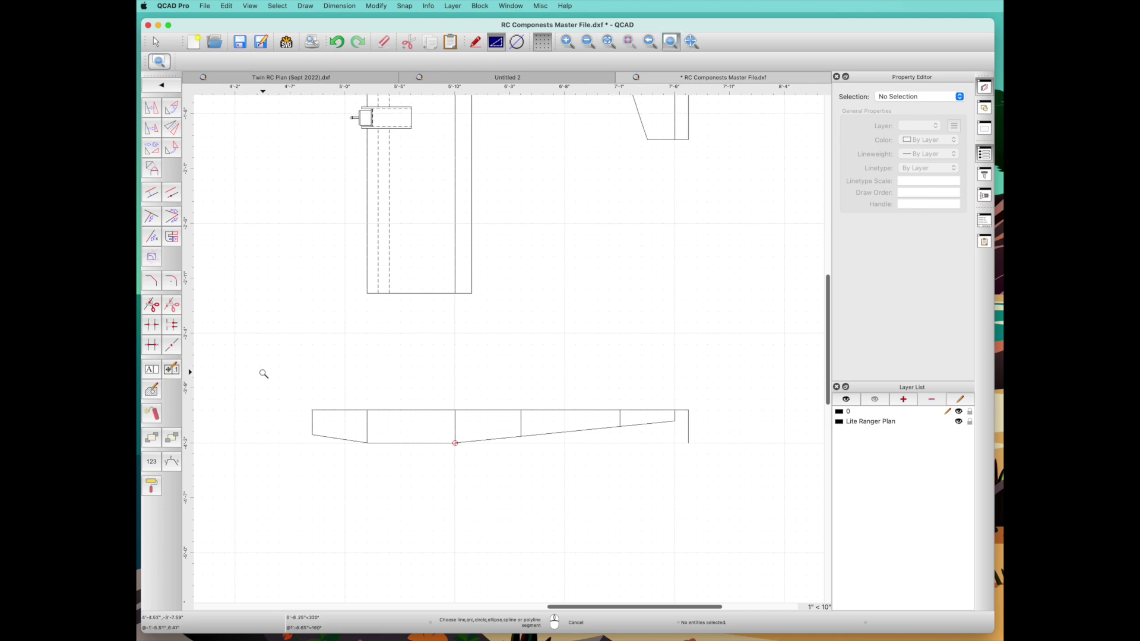
pyautogui.moveTo(264, 374); pyautogui.dragTo(729, 487)
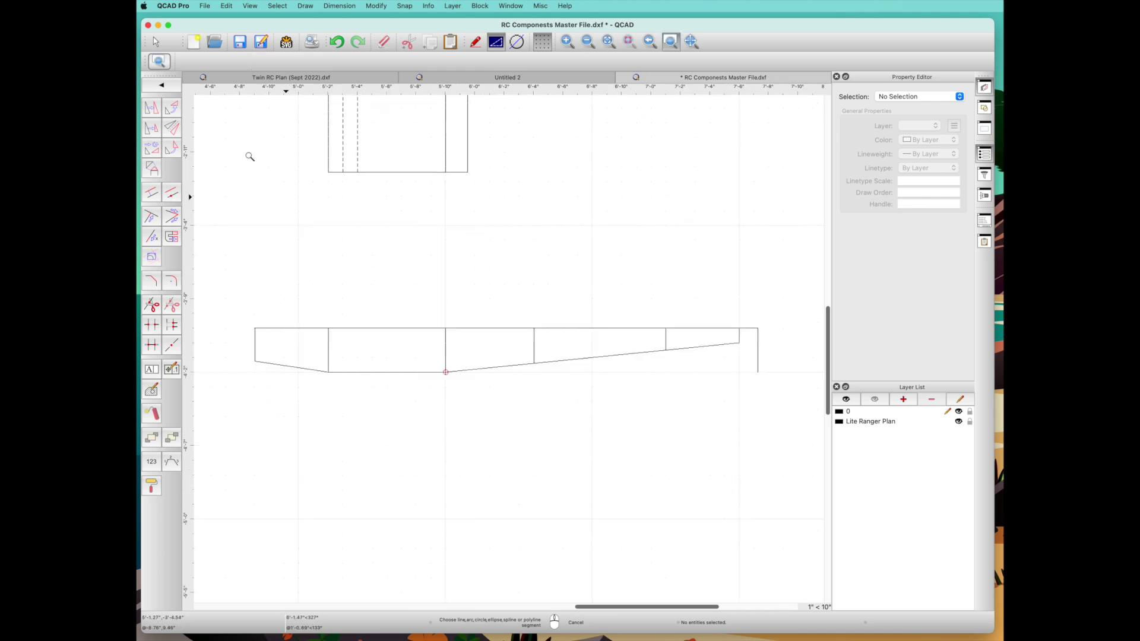
pyautogui.press('Escape')
# Add 3/16 parallel lines beside a rib and above the outline's top edge.
pyautogui.click(173, 99)
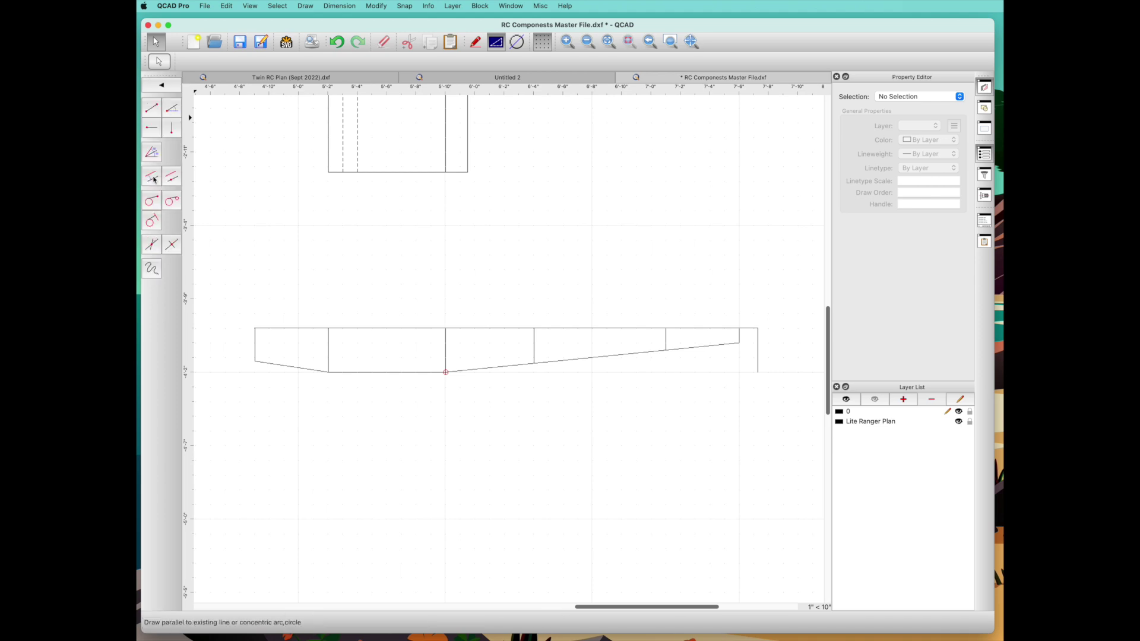
pyautogui.click(151, 176)
pyautogui.doubleClick(311, 62)
pyautogui.write('3/16')
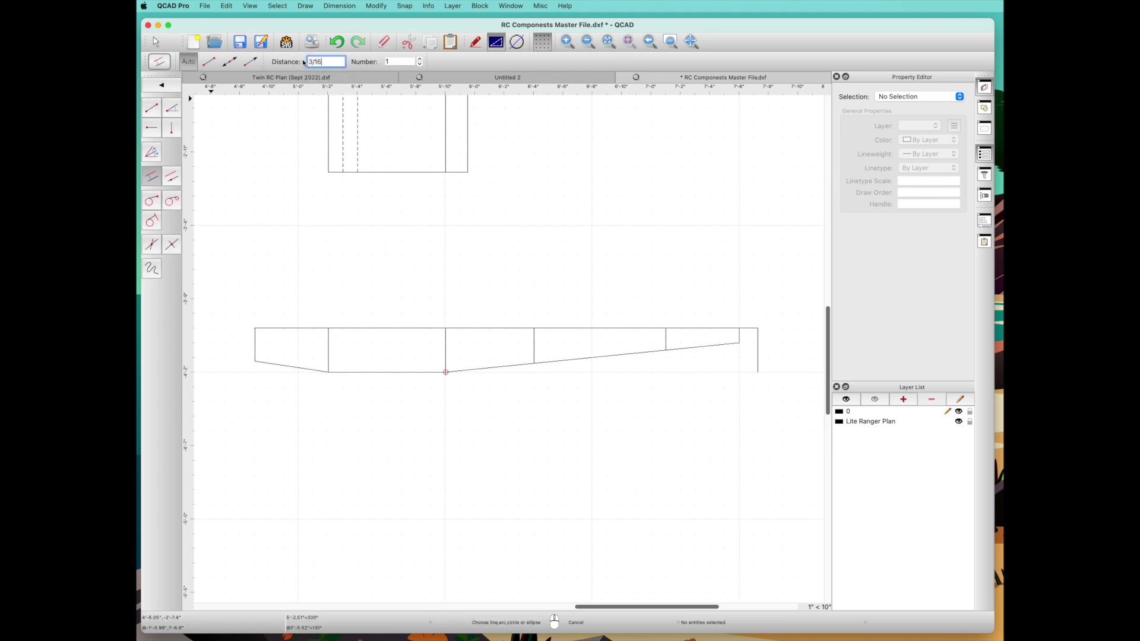
pyautogui.press('Return')
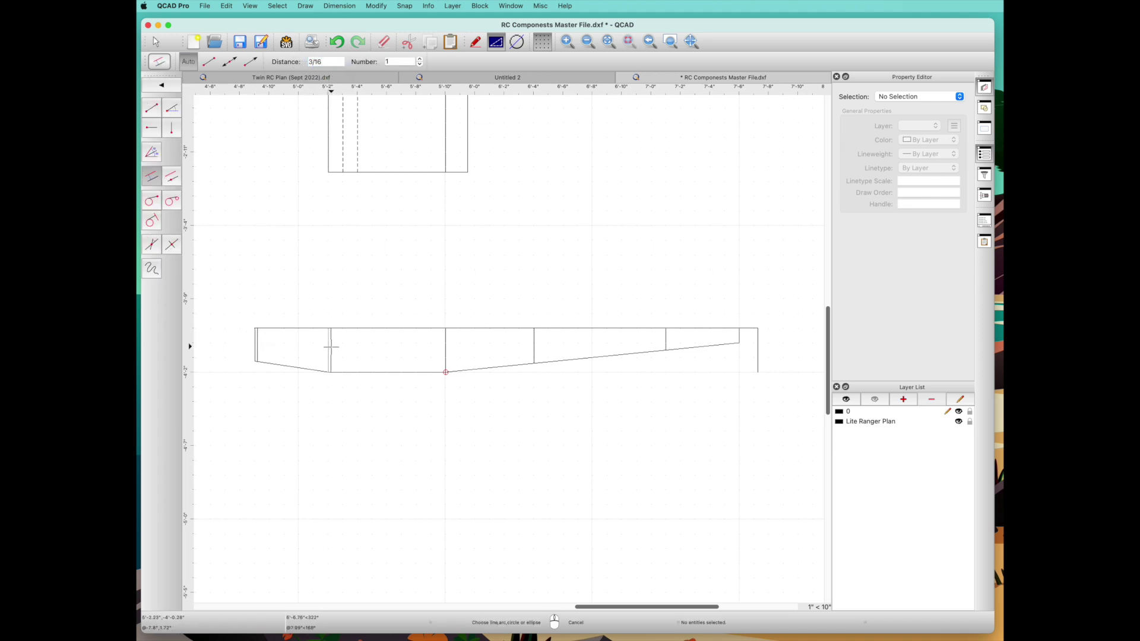
pyautogui.click(330, 347)
pyautogui.moveTo(827, 347)
pyautogui.mouseDown()
pyautogui.moveTo(825, 261)
pyautogui.moveTo(828, 315)
pyautogui.mouseUp()
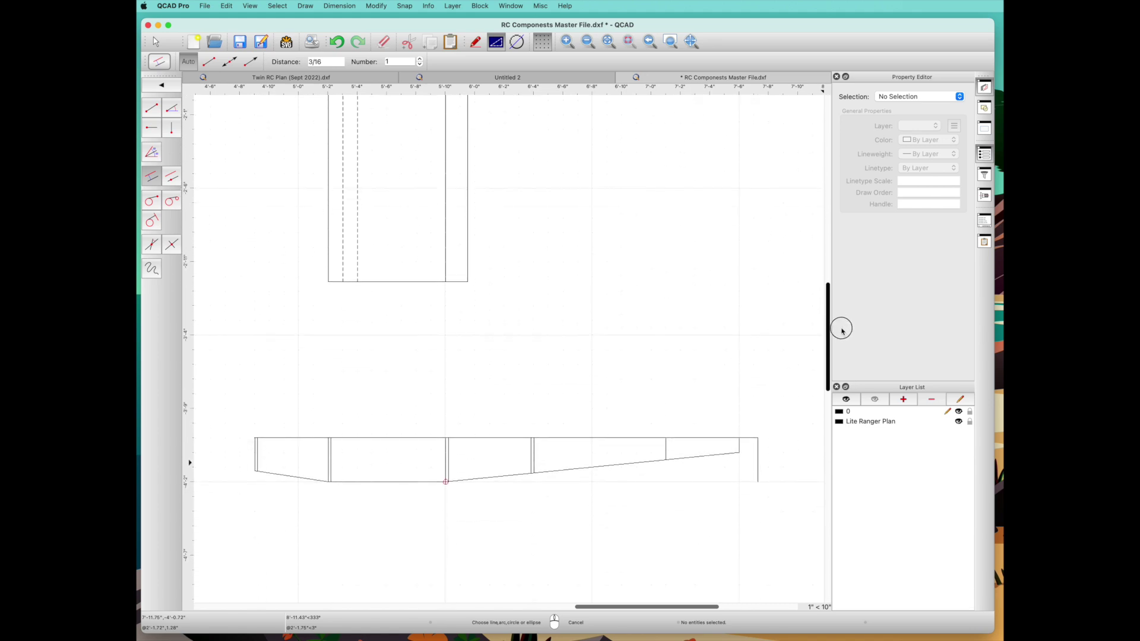
pyautogui.click(749, 434)
pyautogui.rightClick(750, 411)
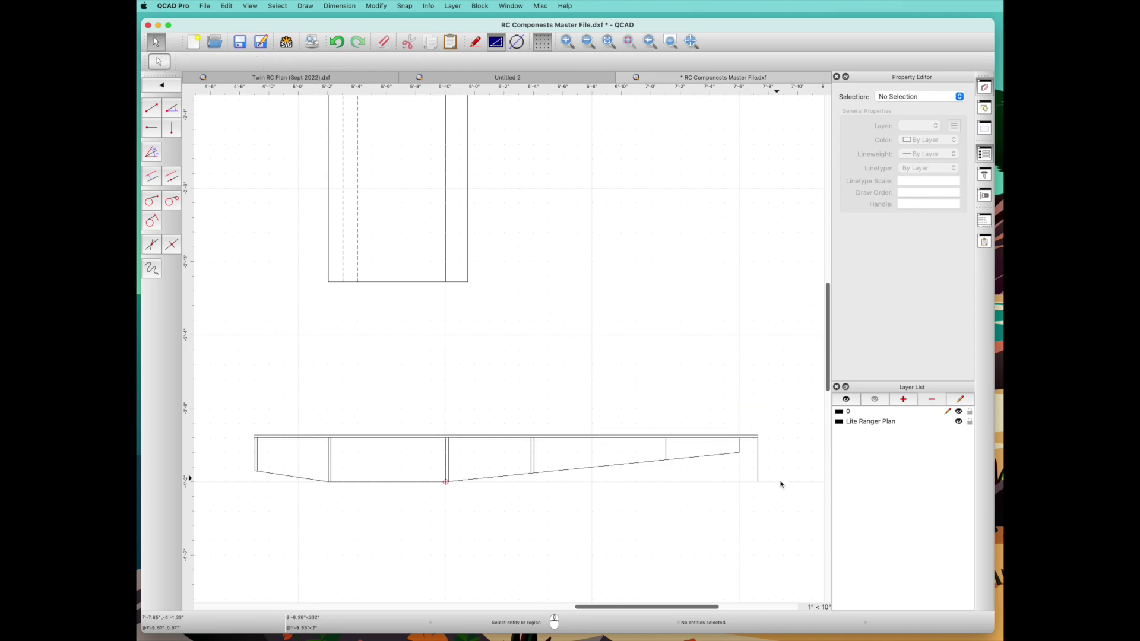
pyautogui.click(759, 477)
# Draw a vertical construction line rising from the outline's top-right corner.
pyautogui.press('l')
pyautogui.press('i')
pyautogui.click(739, 438)
pyautogui.scroll(-3, 740, 438)
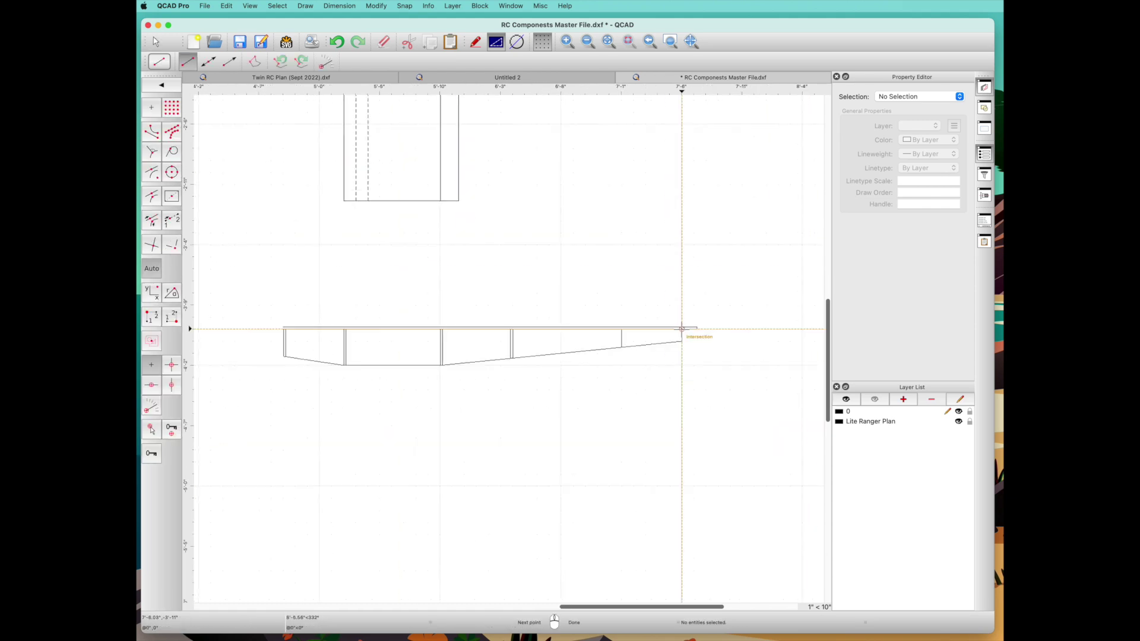
pyautogui.click(681, 212)
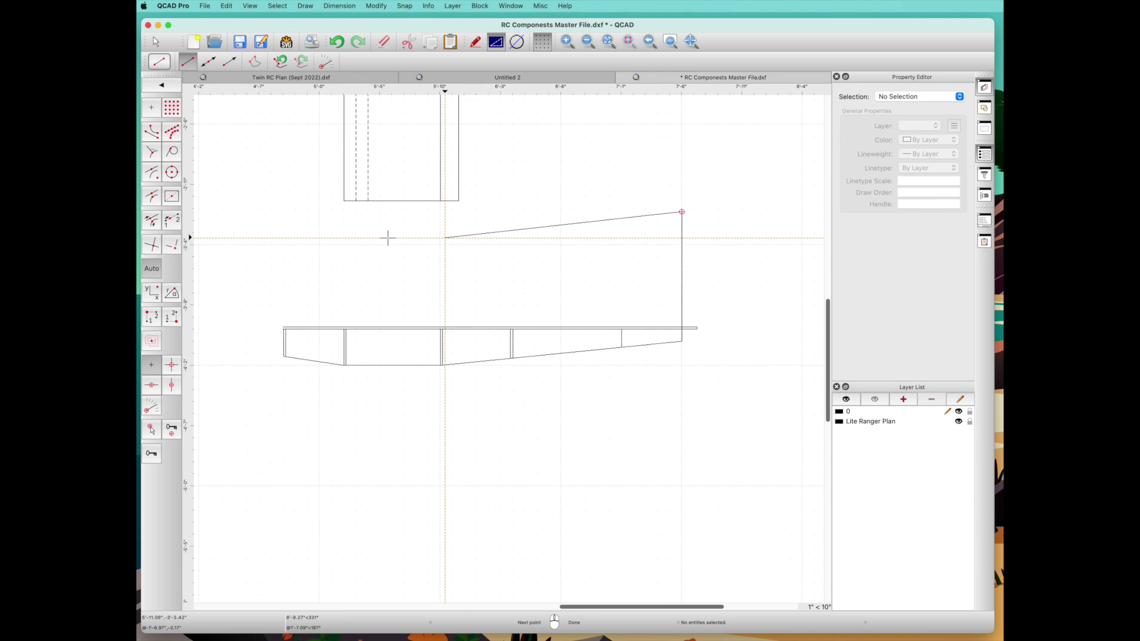
pyautogui.click(157, 42)
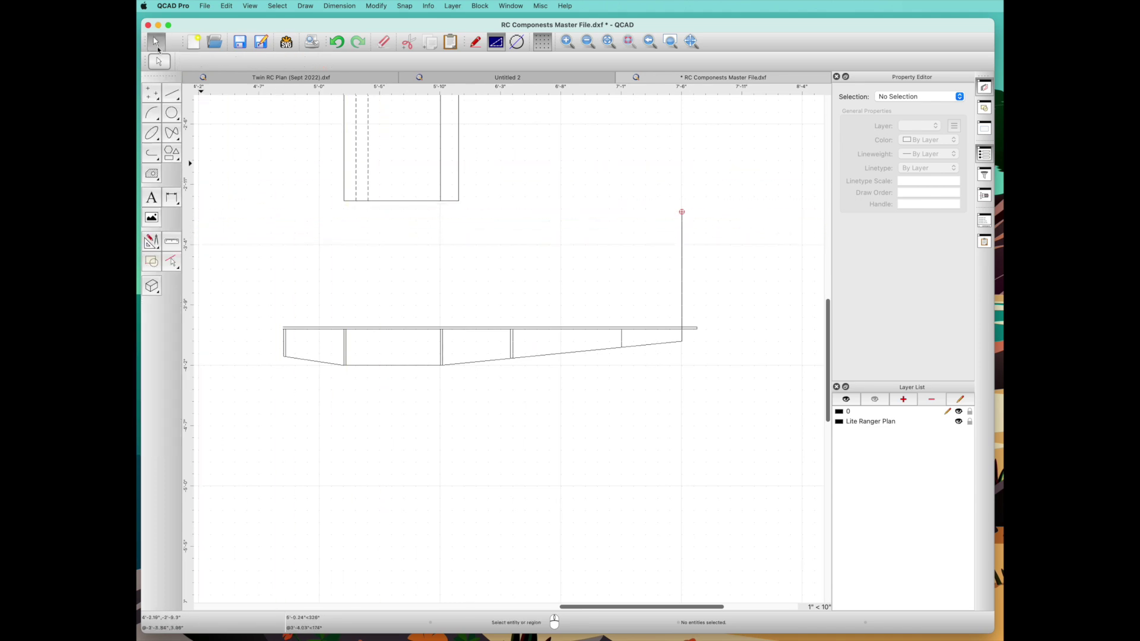
# Add parallel construction lines at offsets 5.5, 2.5, 12 and 1.
pyautogui.click(169, 97)
pyautogui.click(151, 176)
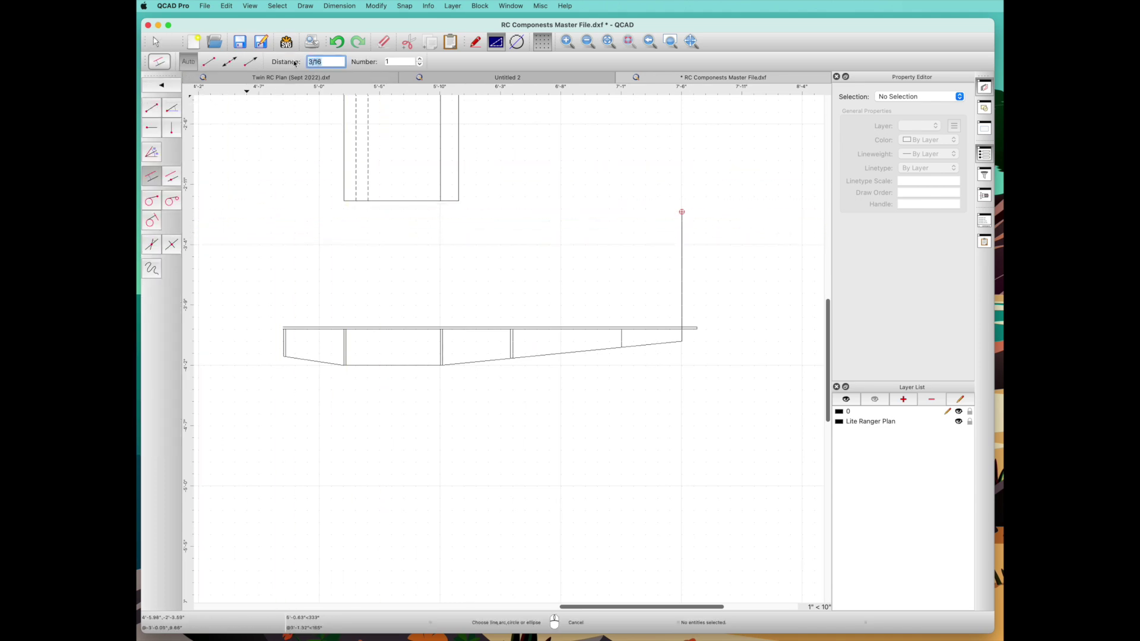
pyautogui.click(640, 325)
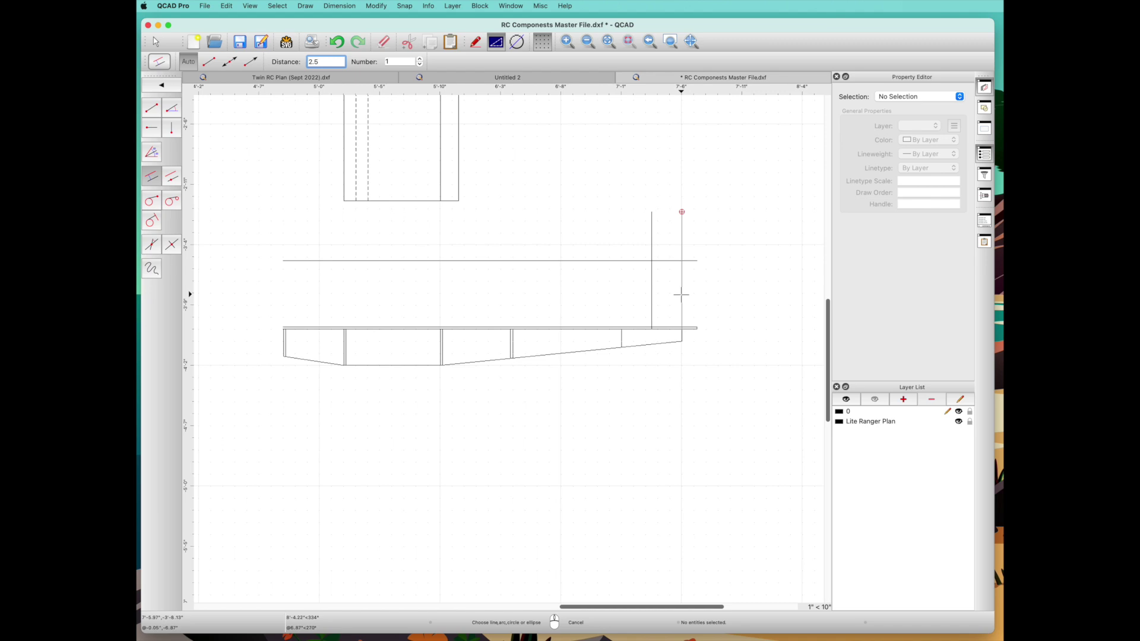
pyautogui.click(681, 294)
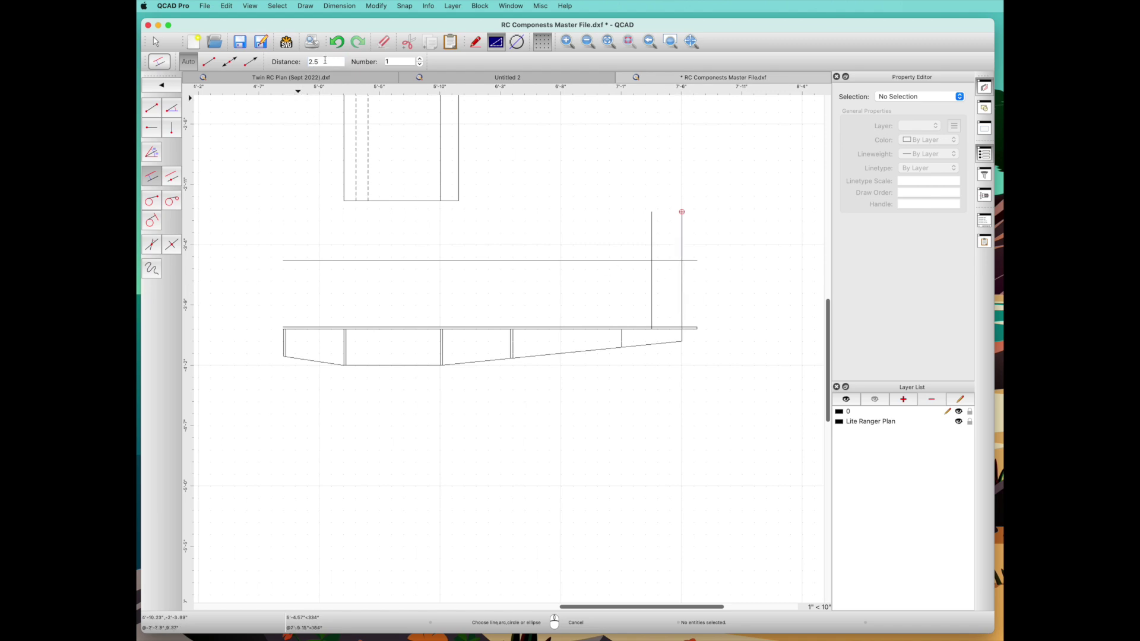
pyautogui.write('12')
pyautogui.click(678, 298)
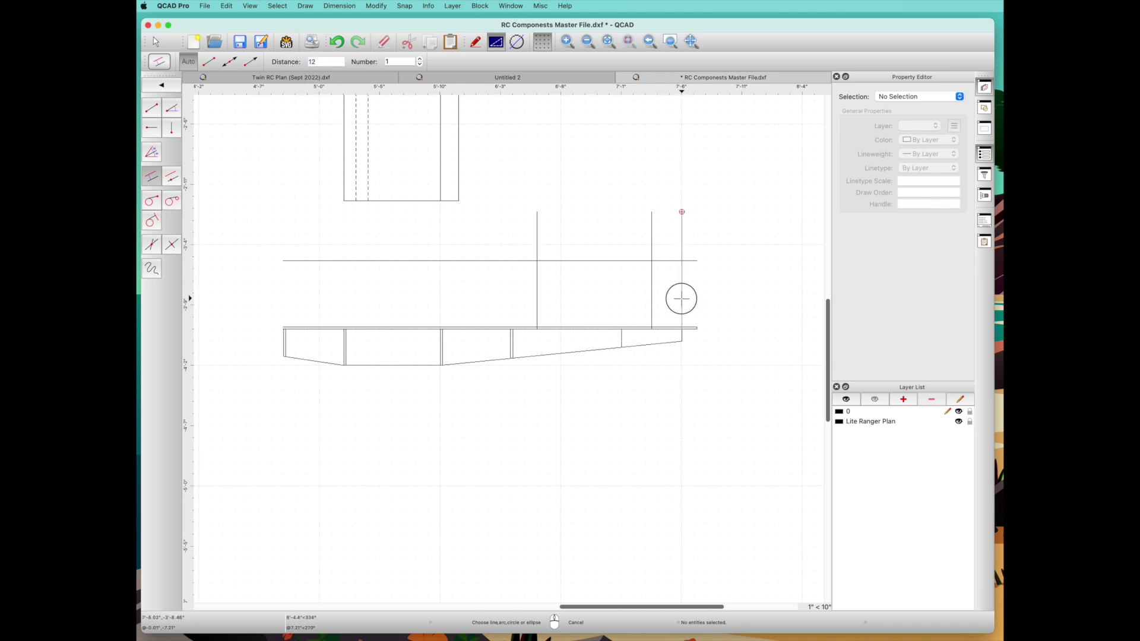
pyautogui.write('1')
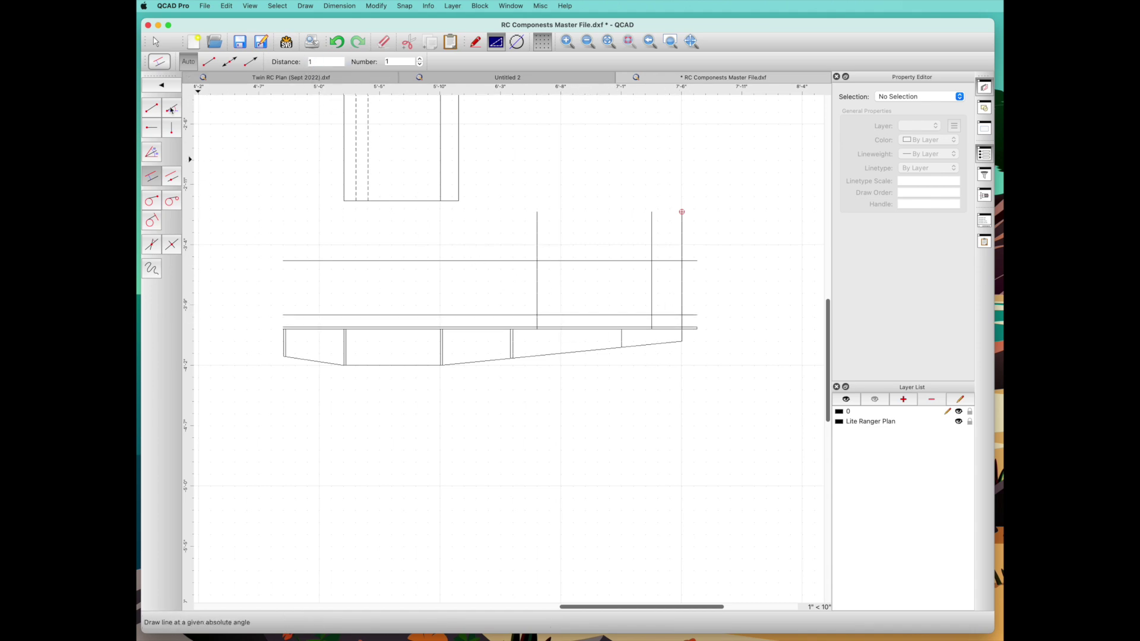
pyautogui.write('li')
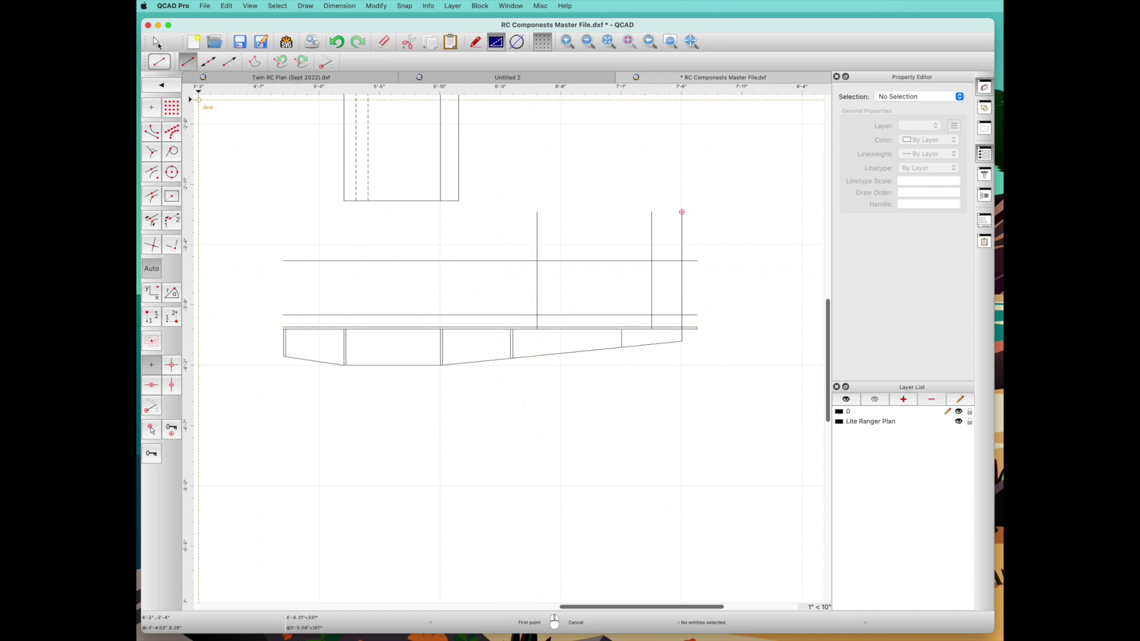
pyautogui.press('Escape')
# Add a vertical guide 5.5 to the right, then draw a two-part line through three guide intersections.
pyautogui.click(171, 95)
pyautogui.click(152, 177)
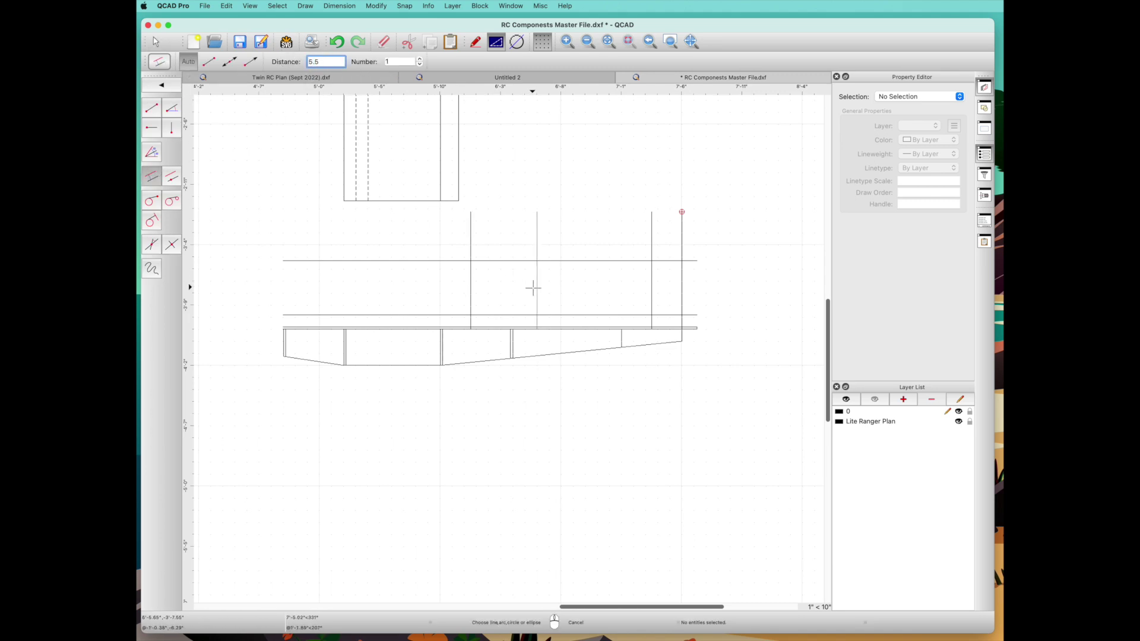
pyautogui.click(537, 287)
pyautogui.click(151, 108)
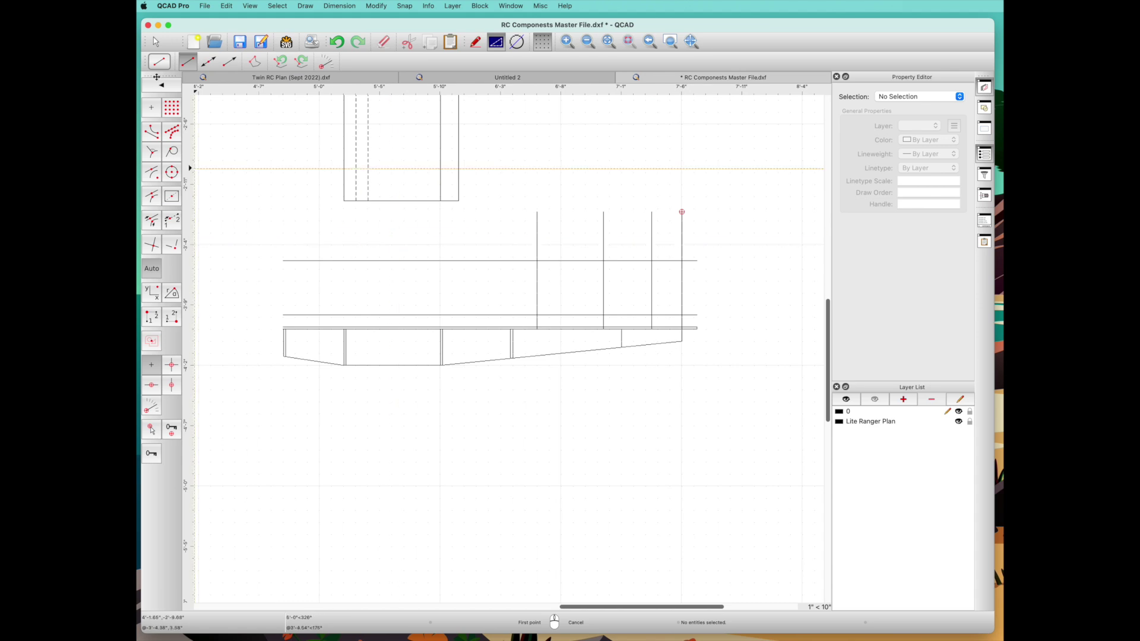
pyautogui.click(537, 328)
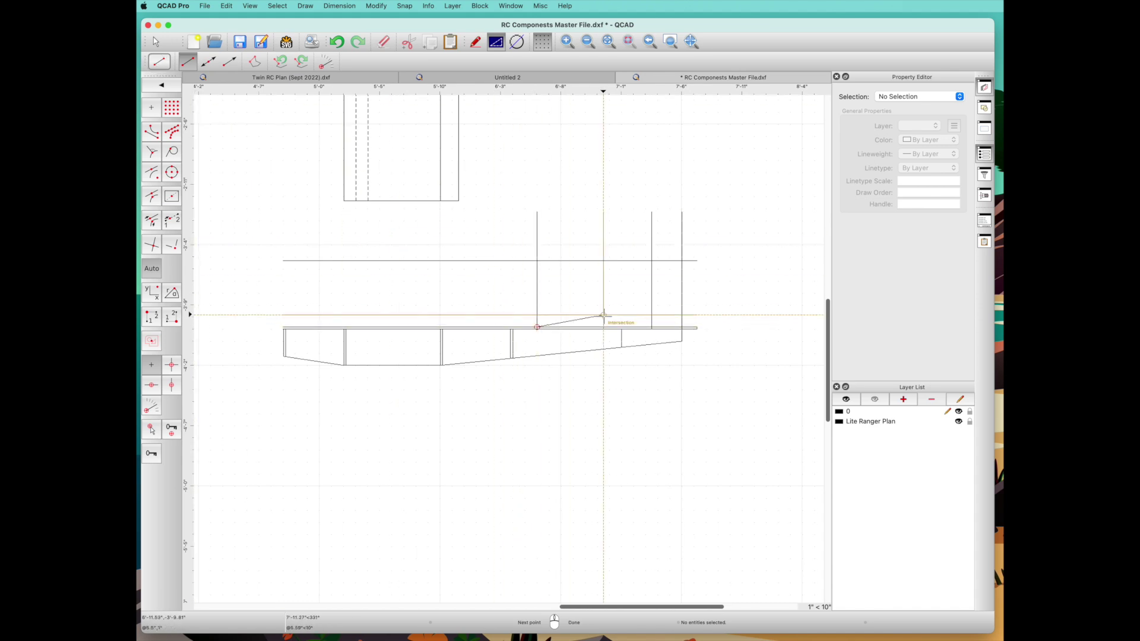
pyautogui.click(603, 316)
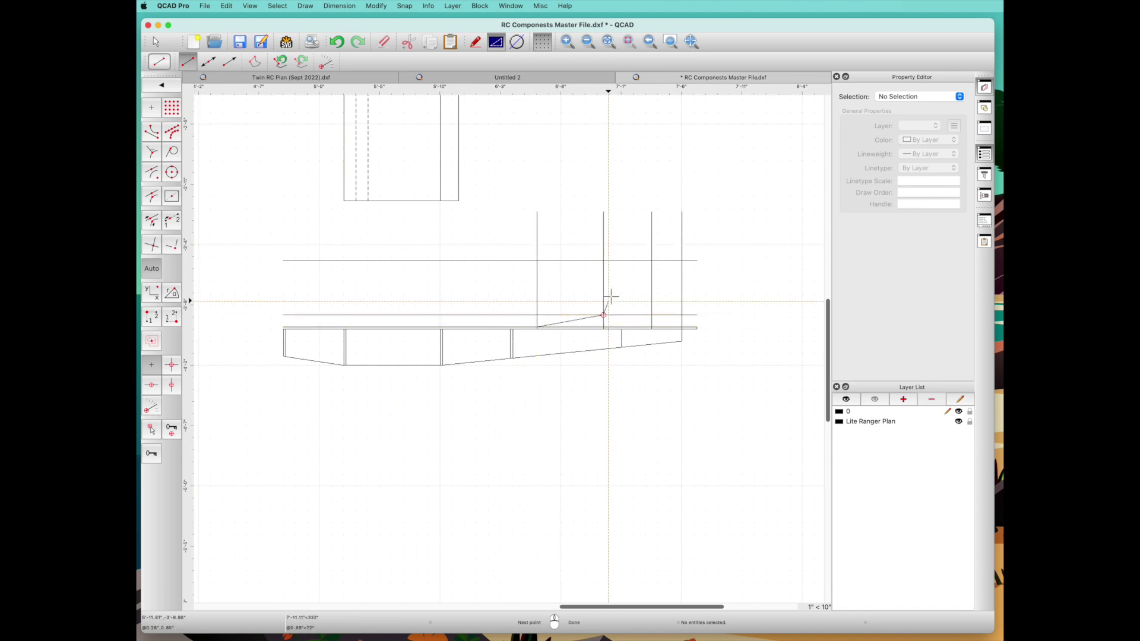
pyautogui.click(652, 260)
pyautogui.rightClick(659, 261)
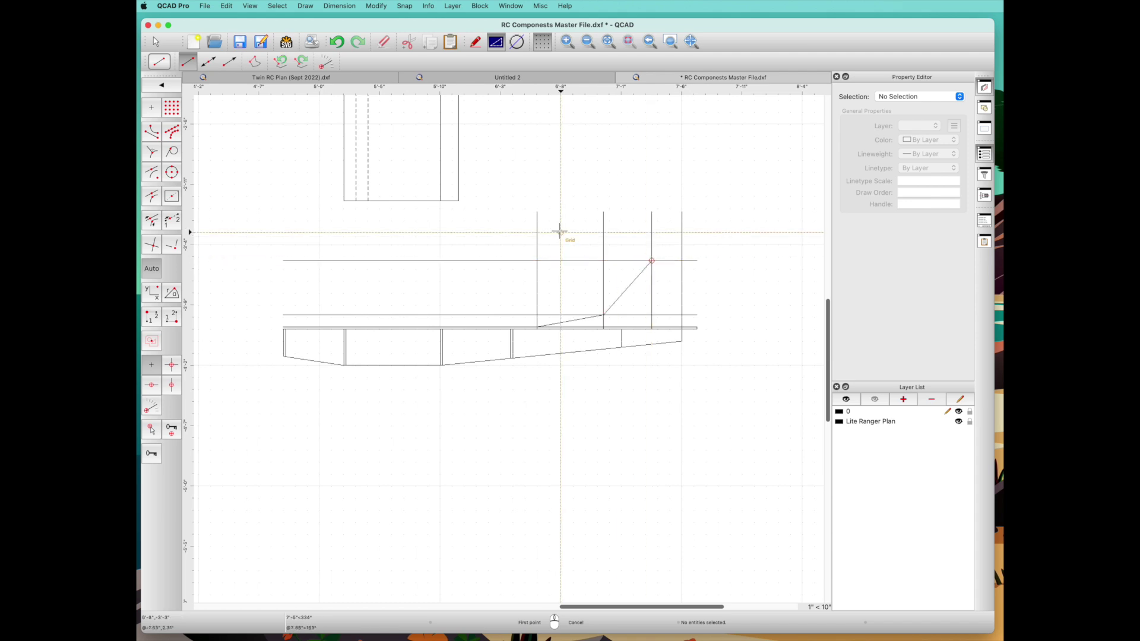
# Remove the upper front vertical, the middle vertical piece and two top-line pieces at the tail.
pyautogui.click(154, 43)
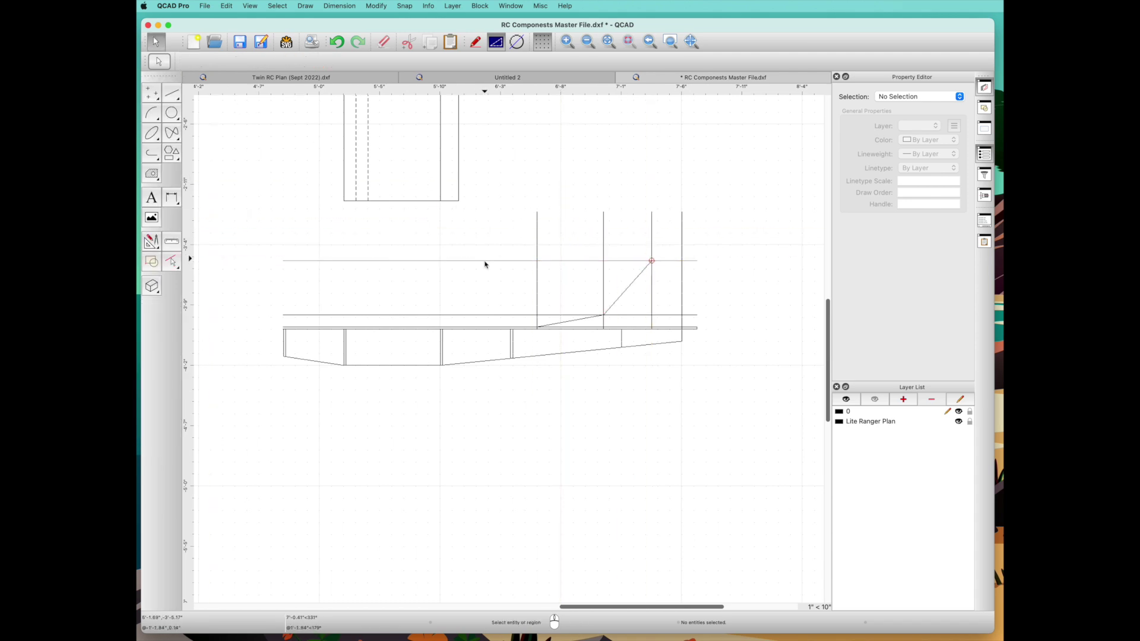
pyautogui.click(484, 261)
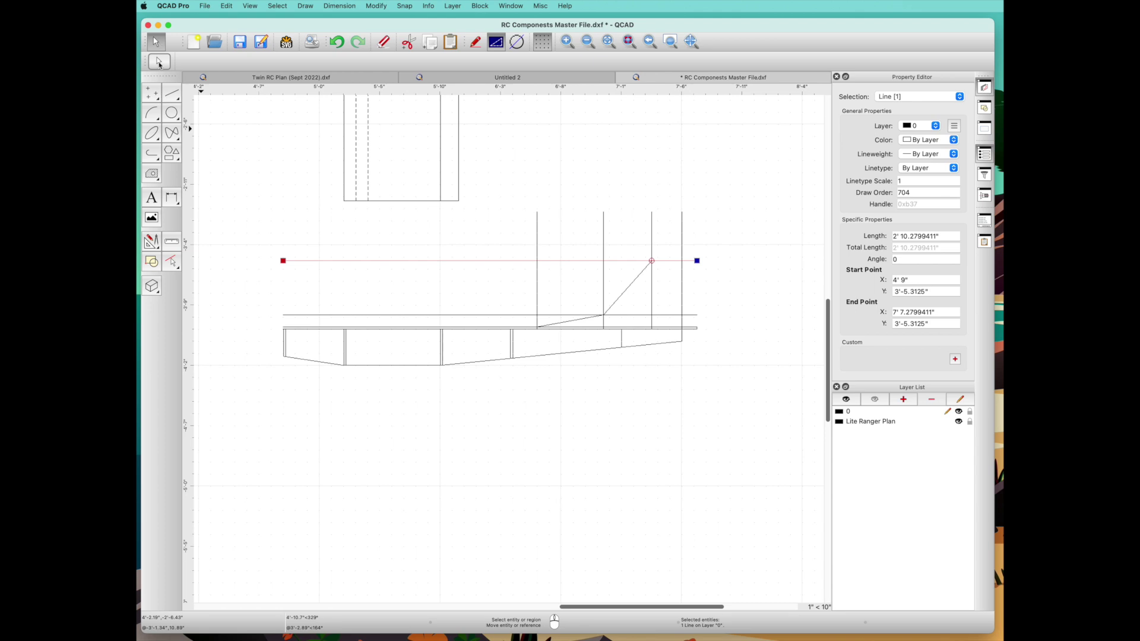
pyautogui.click(170, 97)
pyautogui.click(151, 177)
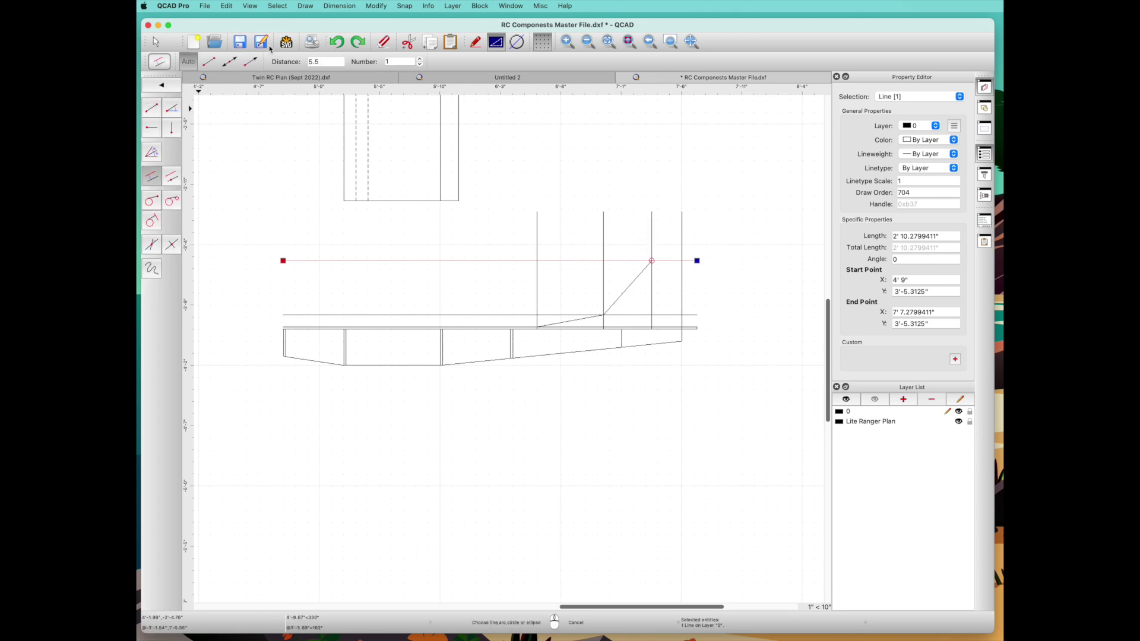
pyautogui.click(161, 85)
pyautogui.click(153, 243)
pyautogui.click(151, 326)
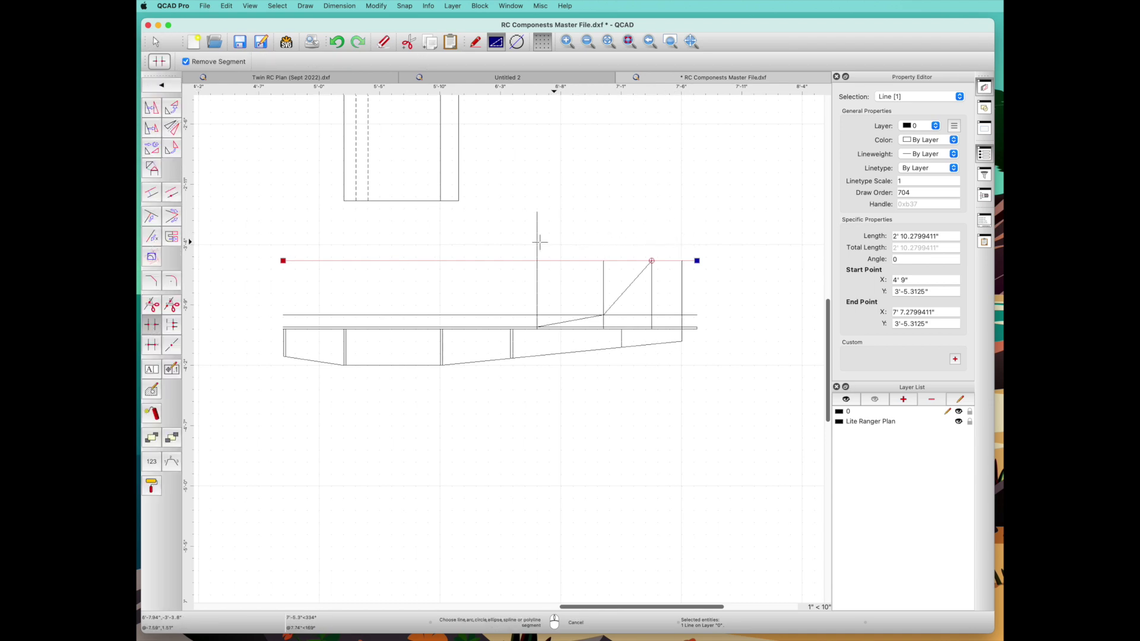
pyautogui.click(538, 250)
pyautogui.click(603, 279)
pyautogui.click(668, 315)
pyautogui.click(630, 315)
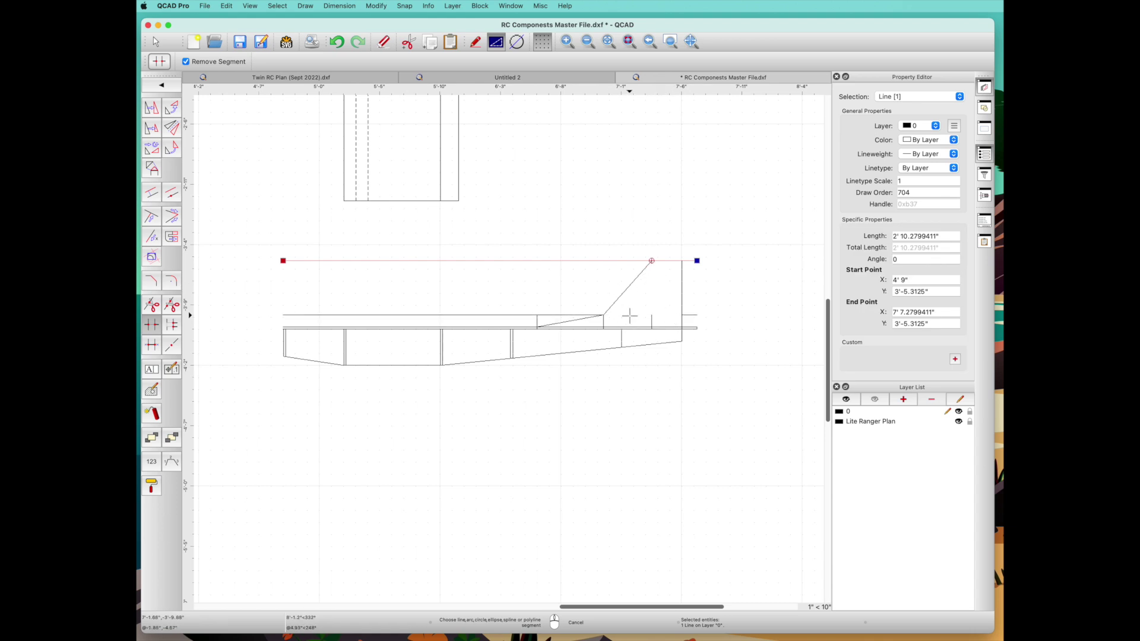
pyautogui.press('Escape')
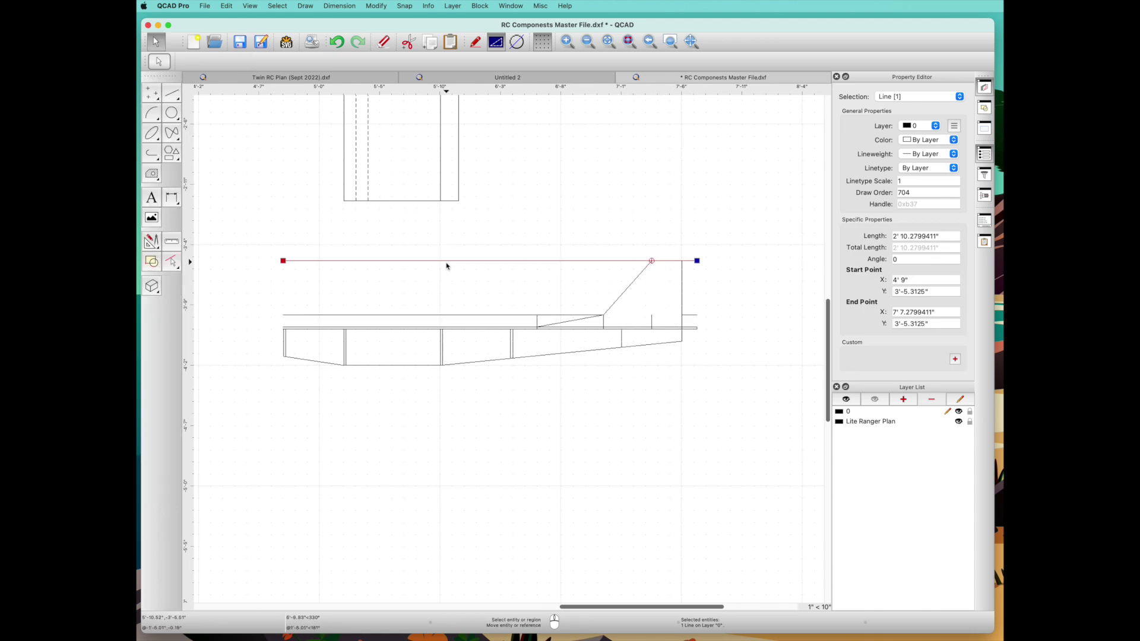
# Remove the top line's left portion and fin-root piece, and delete the stray tick on the fuselage.
pyautogui.click(148, 244)
pyautogui.click(152, 324)
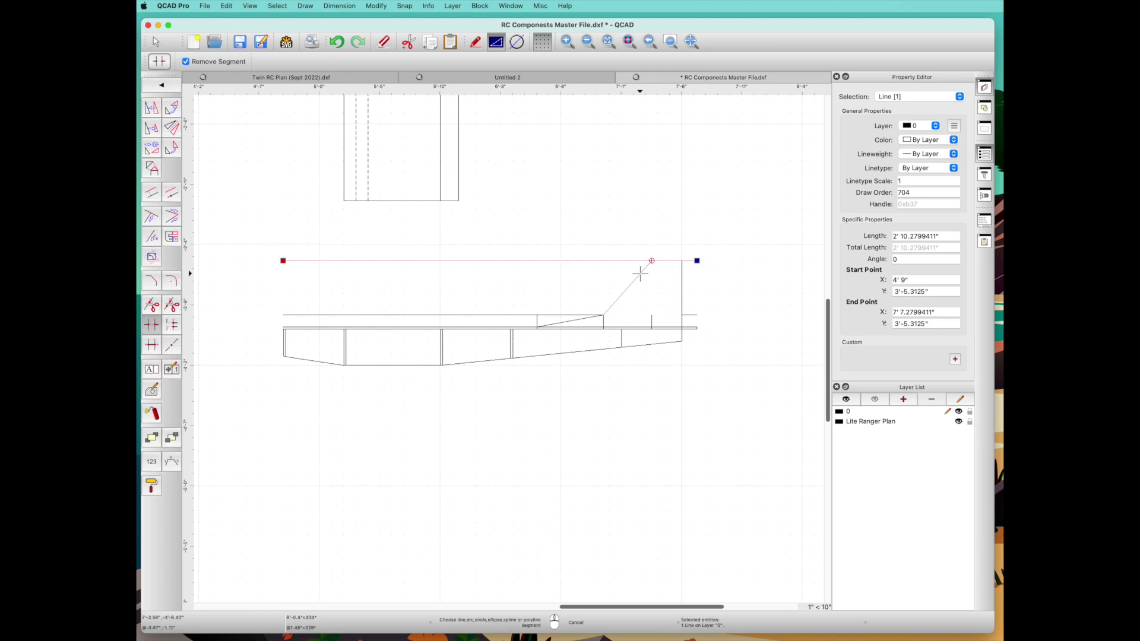
pyautogui.click(631, 262)
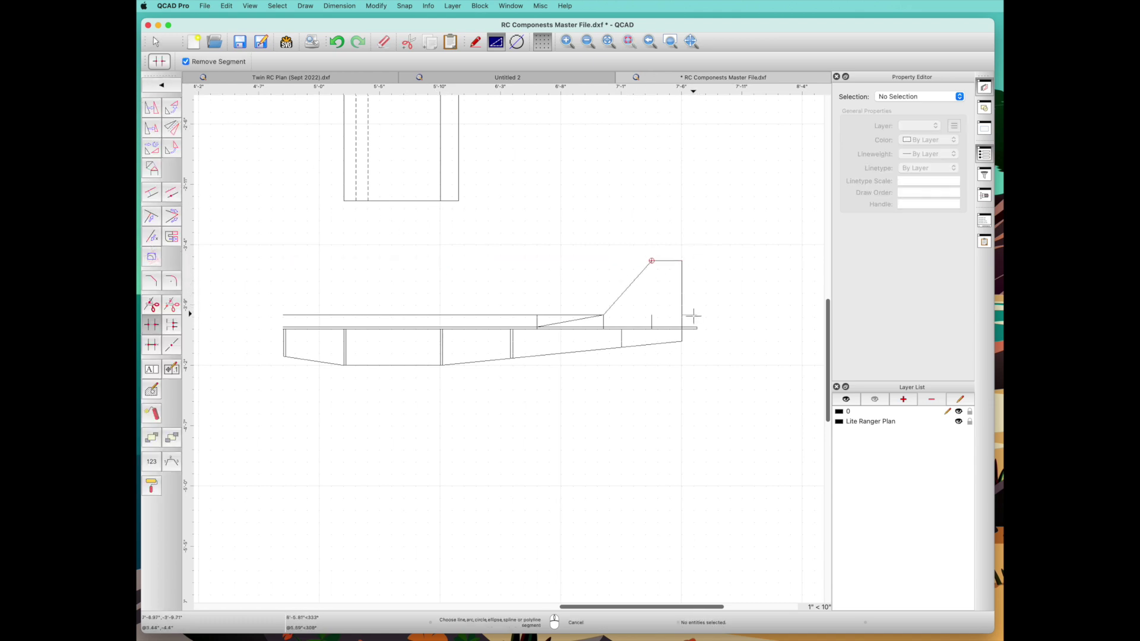
pyautogui.click(576, 316)
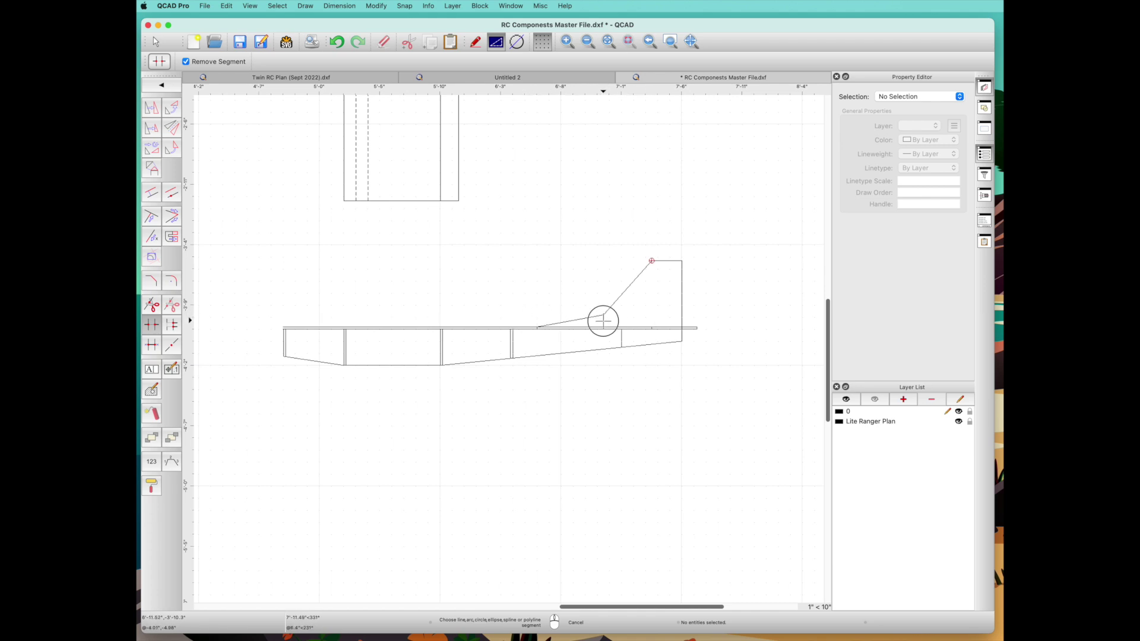
pyautogui.press('Escape')
pyautogui.press('Escape')
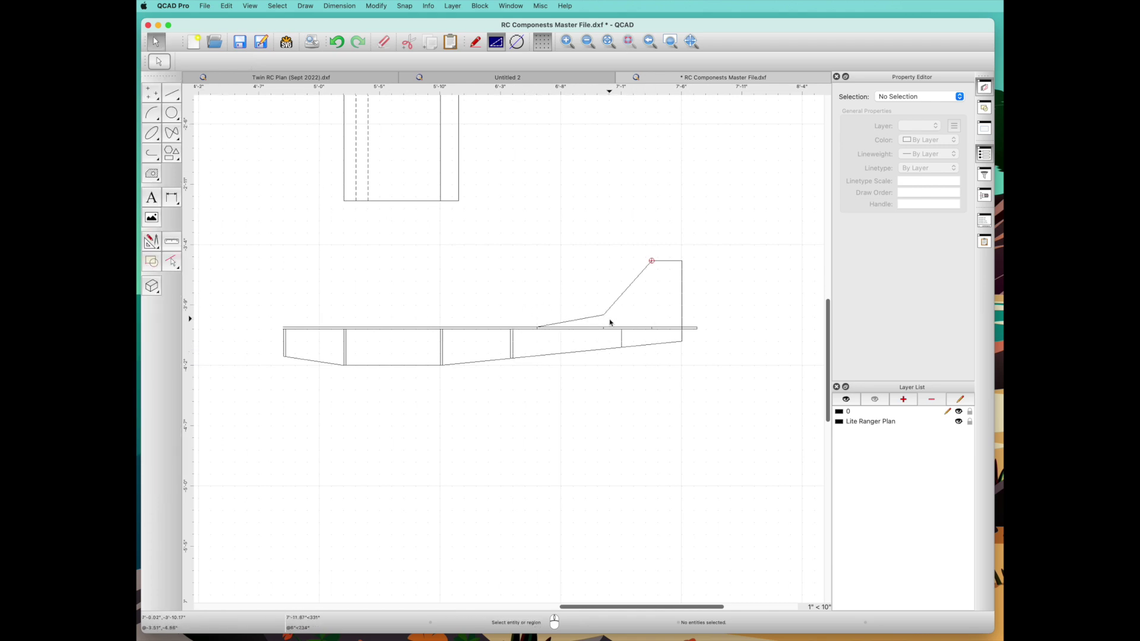
pyautogui.scroll(3, 640, 332)
pyautogui.click(719, 336)
pyautogui.press('Delete')
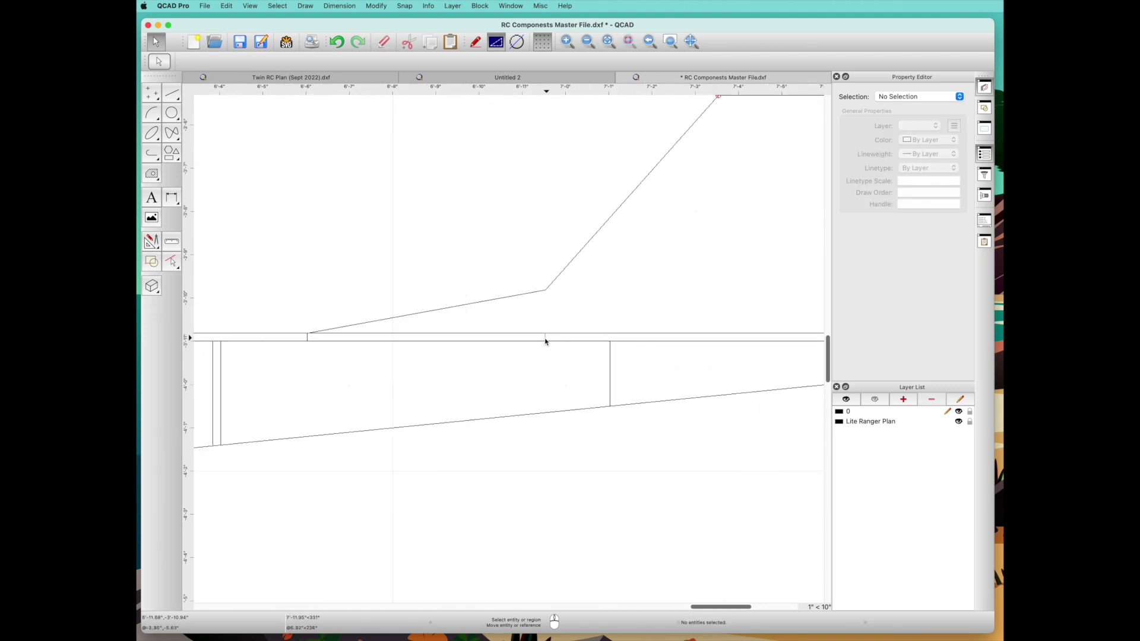
pyautogui.scroll(-3, 403, 343)
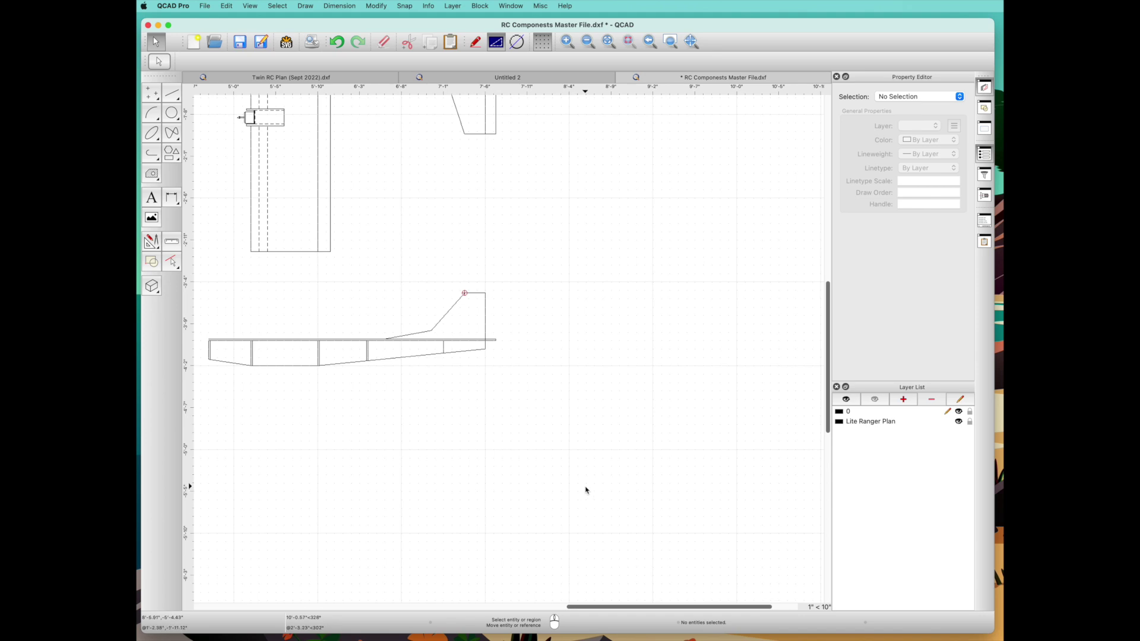
pyautogui.scroll(3, 585, 489)
pyautogui.click(172, 133)
pyautogui.click(151, 107)
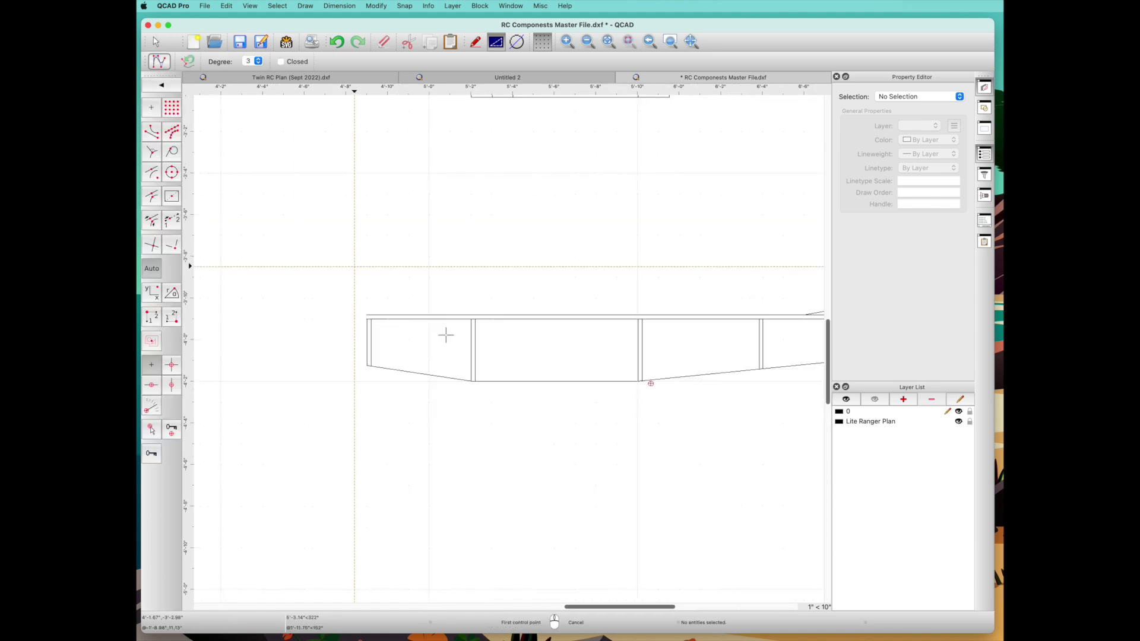
# Draw a control-point spline along the belly from the front corner to the bulkhead's bottom corner.
pyautogui.click(471, 390)
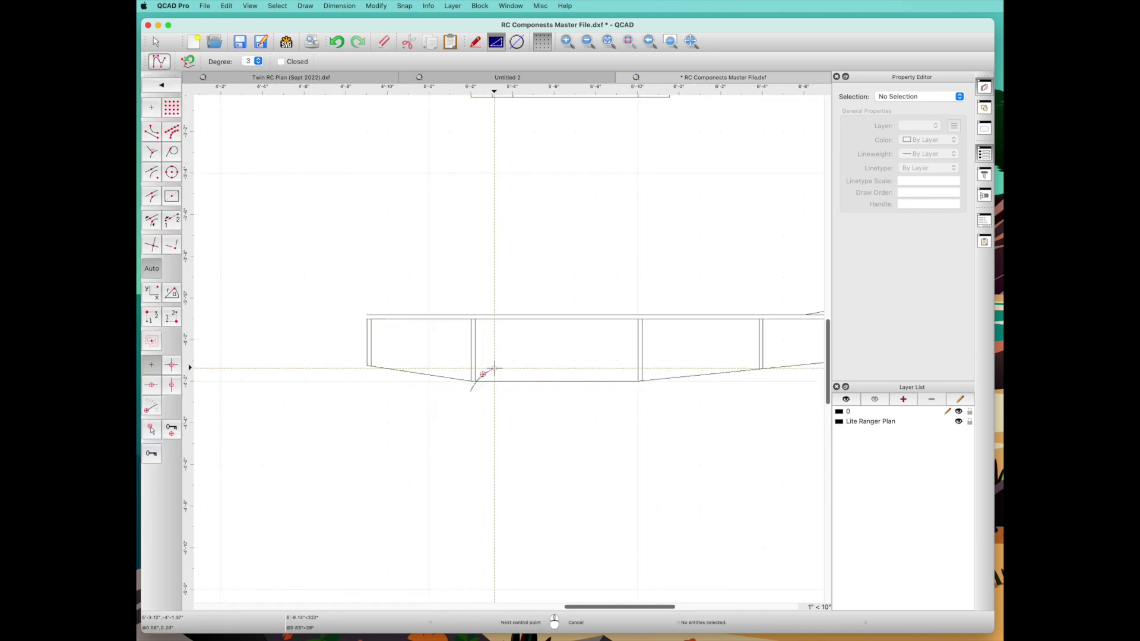
pyautogui.click(495, 368)
pyautogui.click(524, 367)
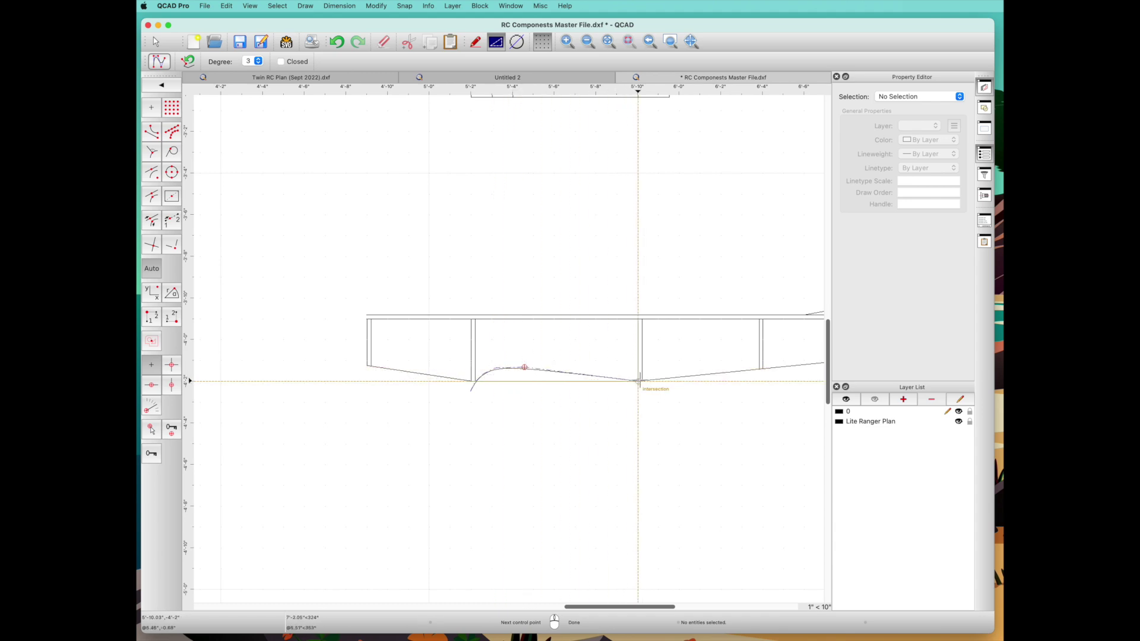
pyautogui.click(643, 380)
pyautogui.scroll(-1, 643, 380)
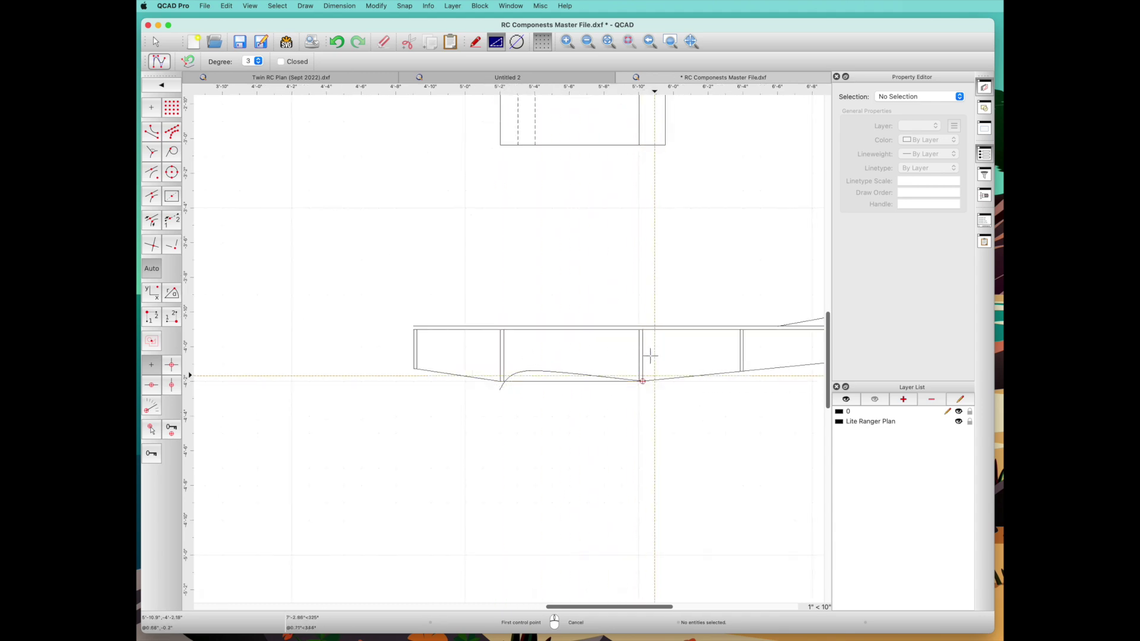
pyautogui.rightClick(644, 374)
pyautogui.rightClick(643, 381)
# Trim the curve's short tail and the old straight underside segment.
pyautogui.click(158, 237)
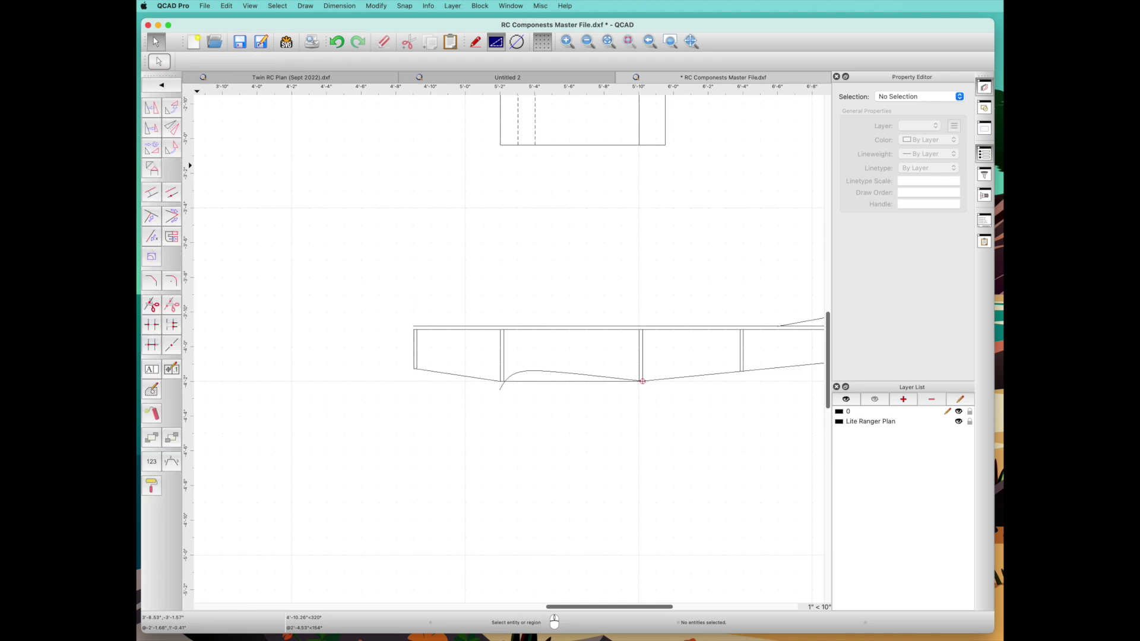
pyautogui.click(152, 324)
pyautogui.click(502, 386)
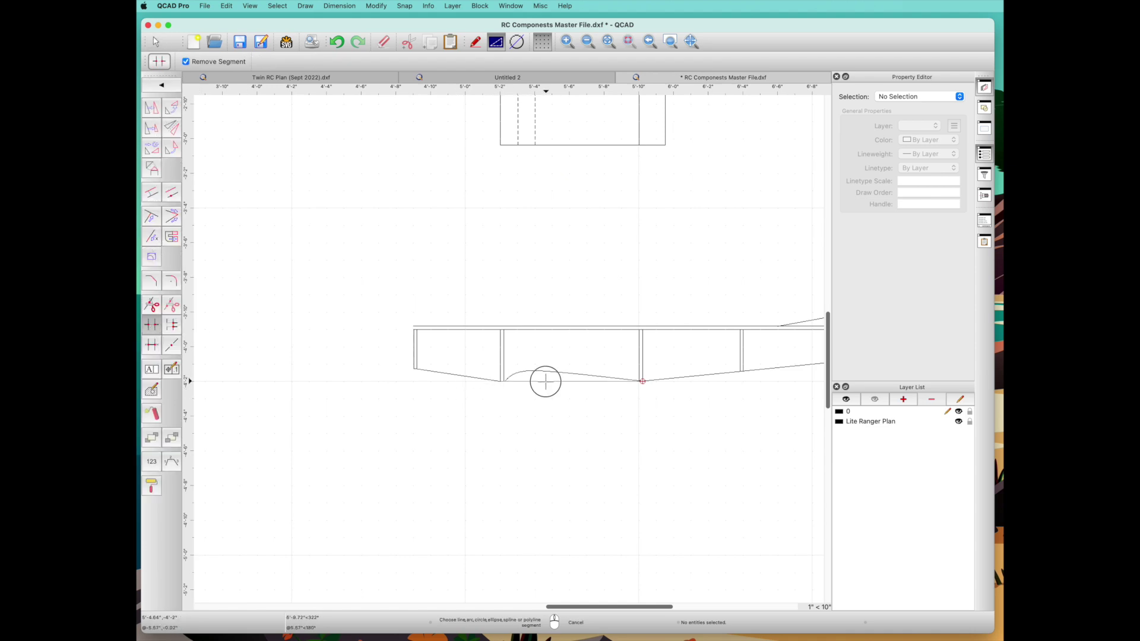
pyautogui.click(545, 382)
# Save the drawing.
pyautogui.click(156, 42)
pyautogui.click(239, 41)
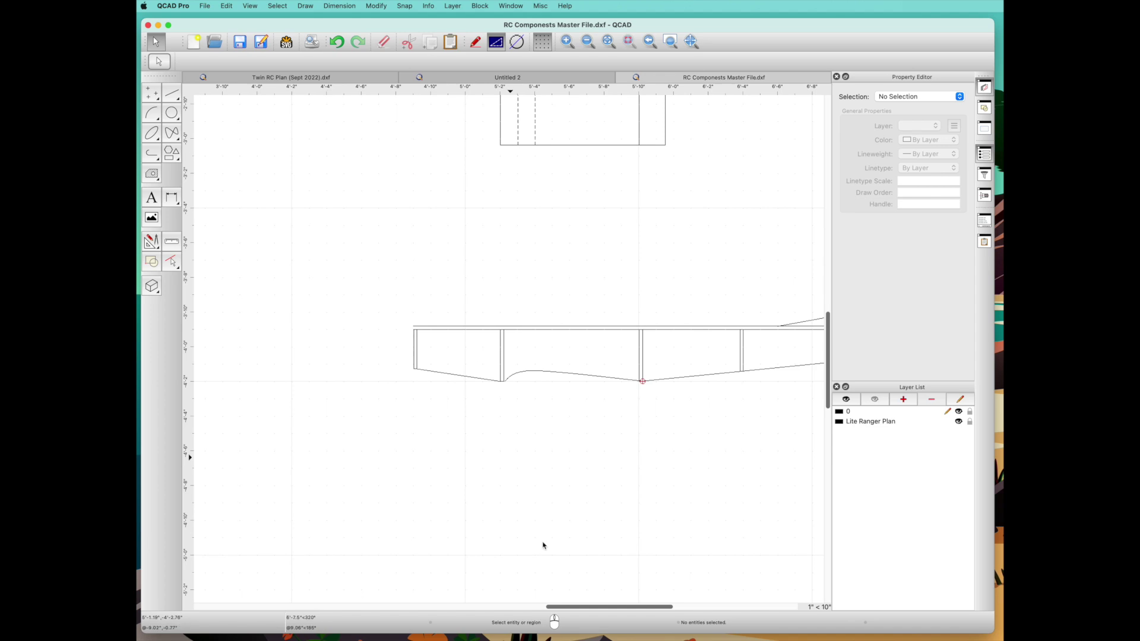
pyautogui.moveTo(565, 607); pyautogui.dragTo(611, 607)
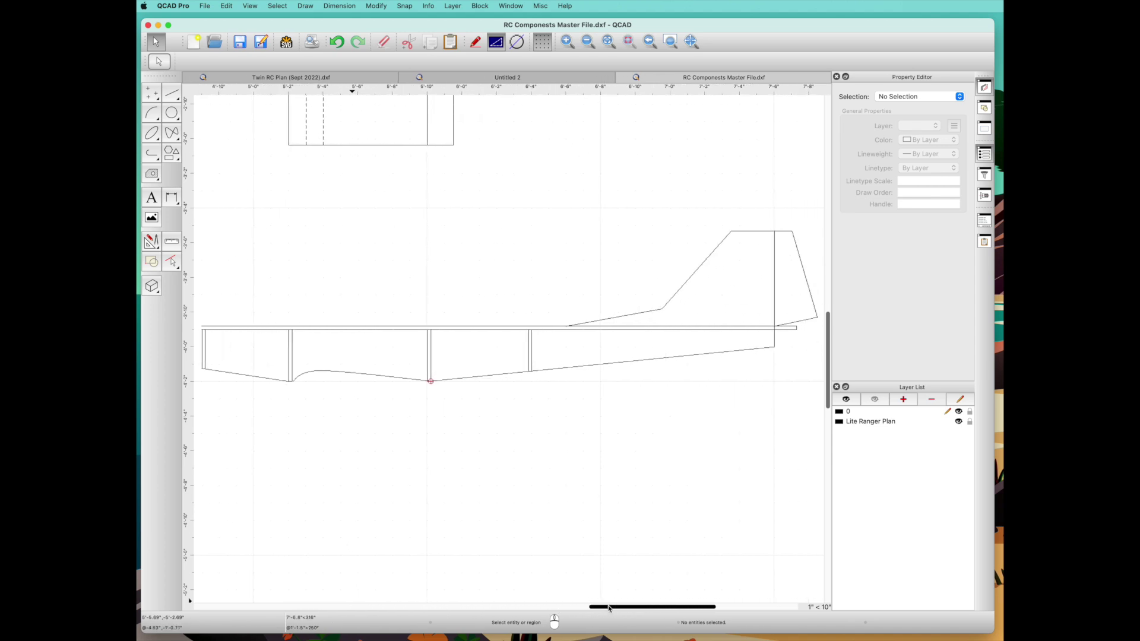
pyautogui.scroll(-5, 534, 205)
pyautogui.moveTo(531, 218); pyautogui.dragTo(653, 259)
pyautogui.scroll(5, 611, 241)
# Window-select the whole side-view fuselage and copy it to the clipboard.
pyautogui.scroll(-4, 653, 259)
pyautogui.moveTo(607, 606); pyautogui.dragTo(653, 607)
pyautogui.moveTo(411, 223); pyautogui.dragTo(758, 336)
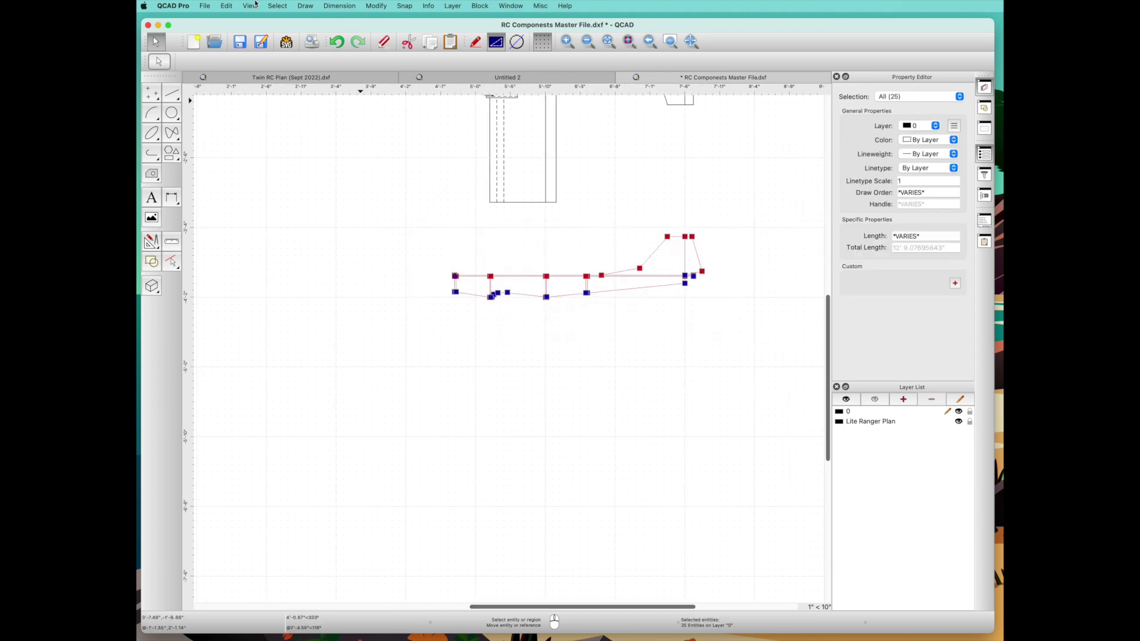
pyautogui.click(226, 6)
pyautogui.click(236, 87)
# Paste the fuselage copy to the right of the wing top view.
pyautogui.moveTo(512, 607); pyautogui.dragTo(396, 607)
pyautogui.rightClick(447, 555)
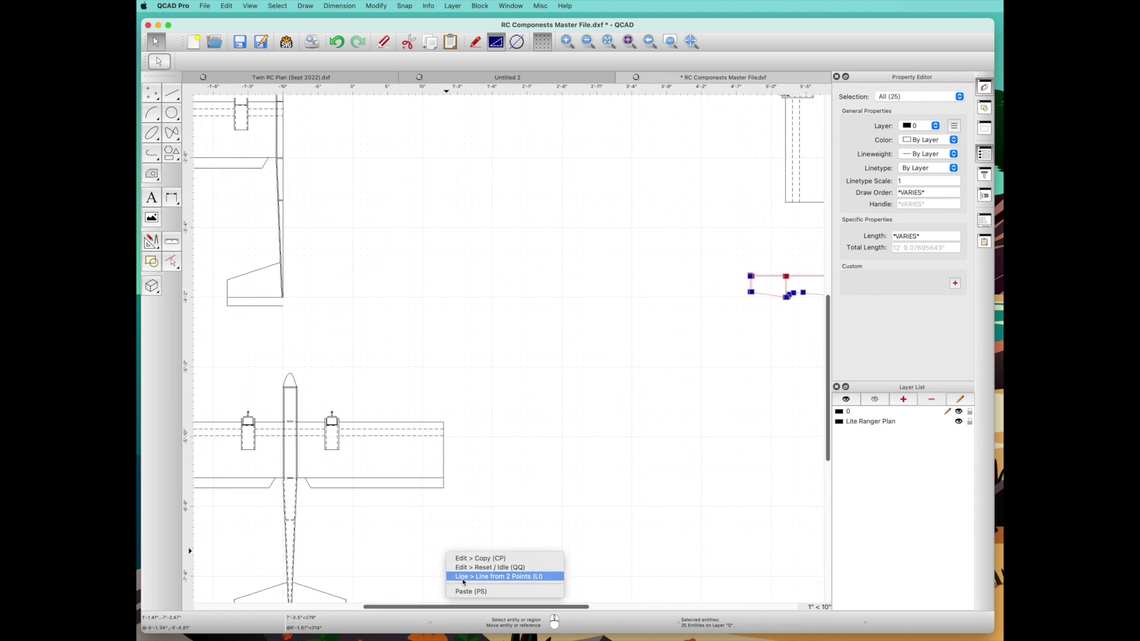
pyautogui.click(455, 592)
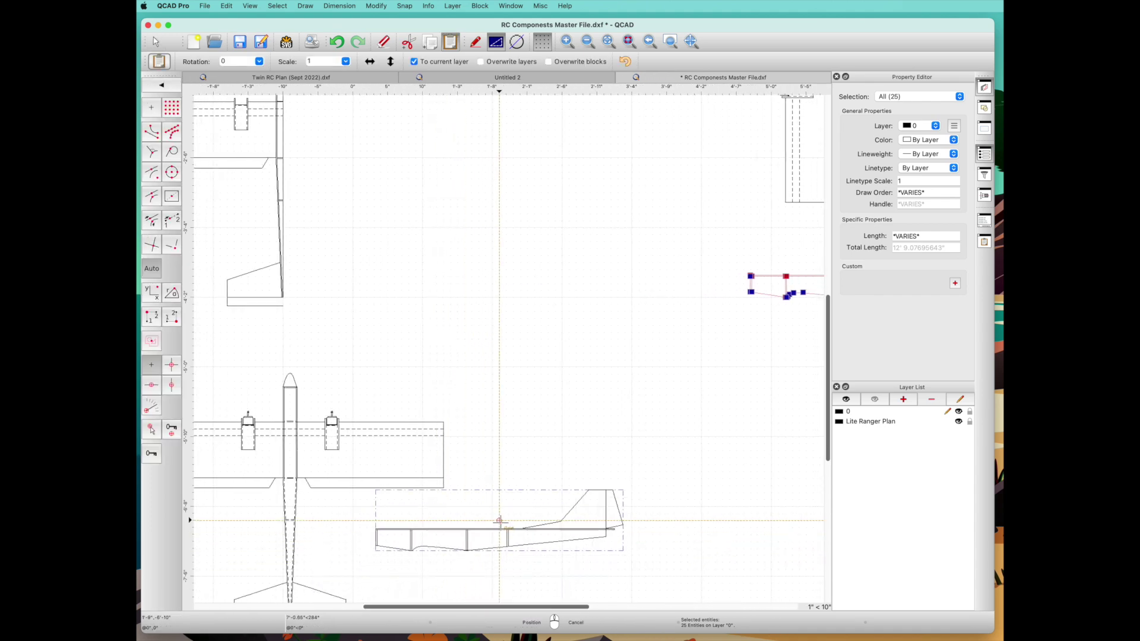
pyautogui.click(498, 521)
pyautogui.rightClick(499, 521)
pyautogui.moveTo(827, 418); pyautogui.dragTo(827, 455)
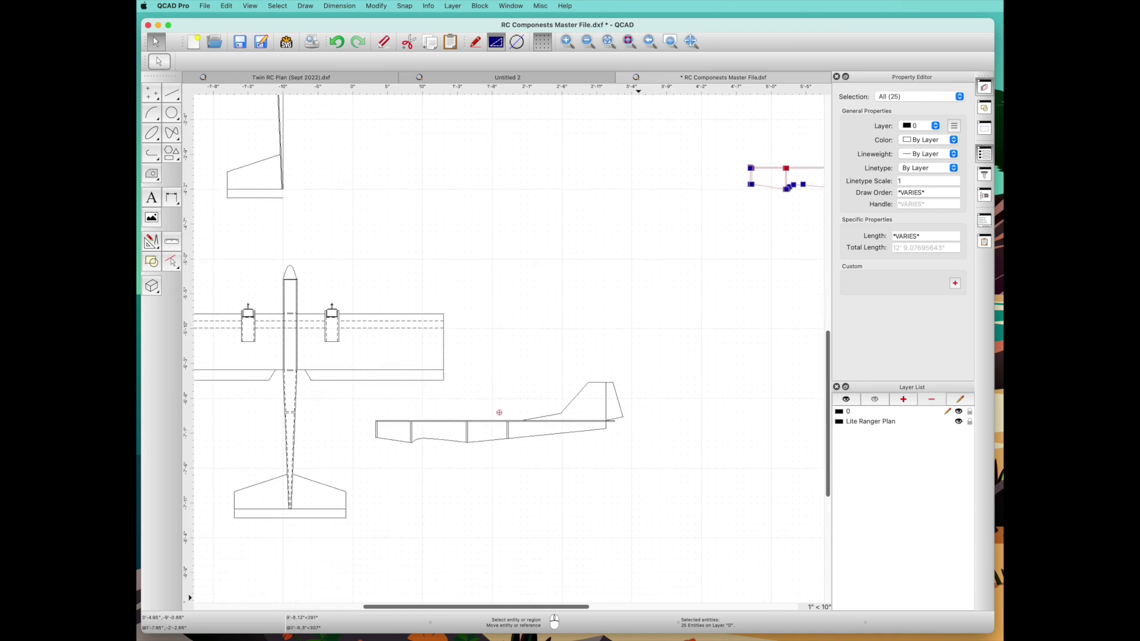
pyautogui.hscroll(-5, 244, 253)
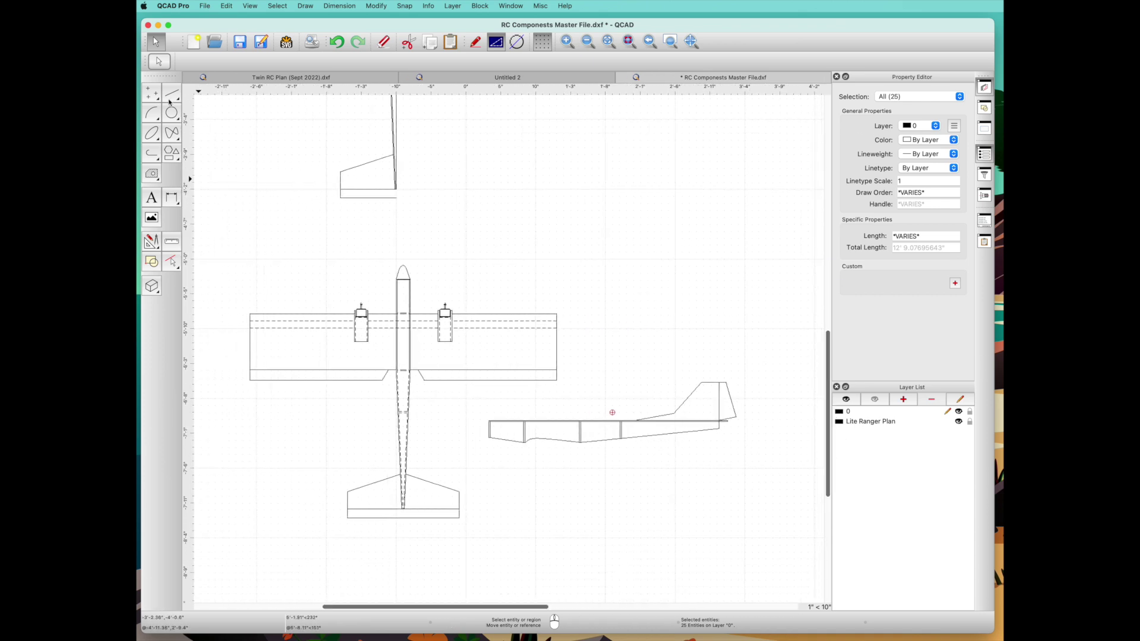
# Draw a rectangular frame enclosing both the top and side views.
pyautogui.click(172, 153)
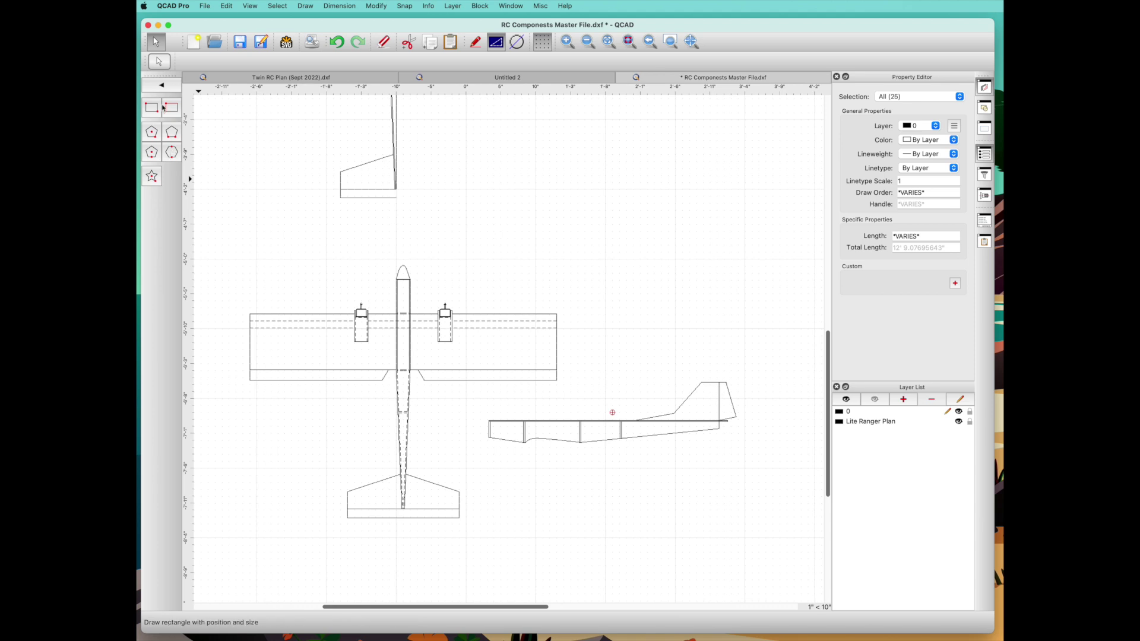
pyautogui.click(171, 107)
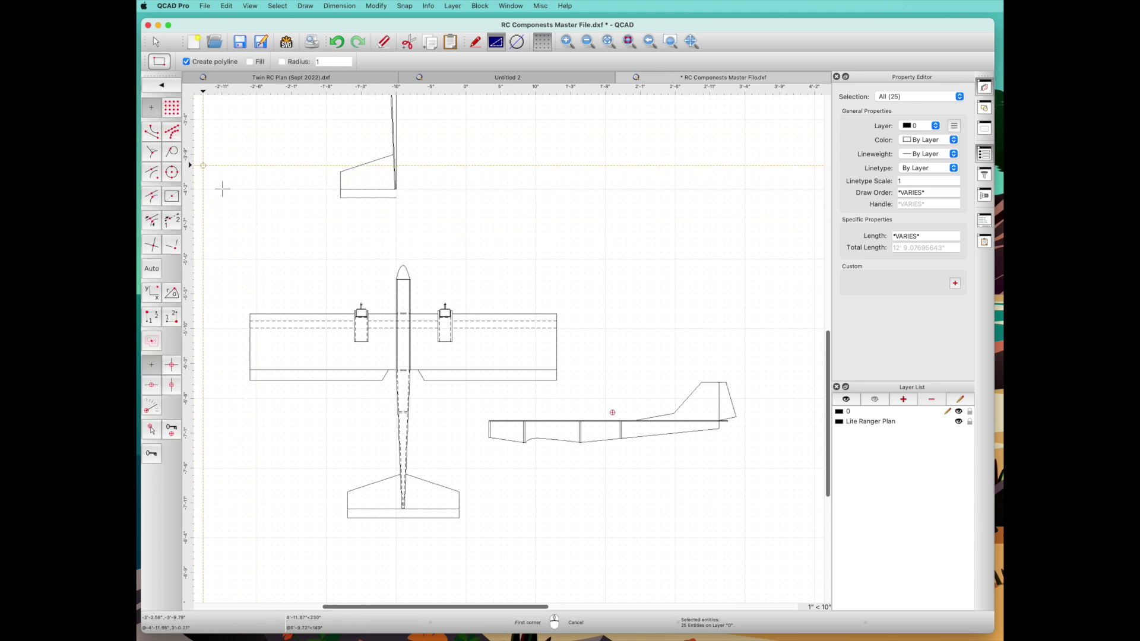
pyautogui.click(223, 249)
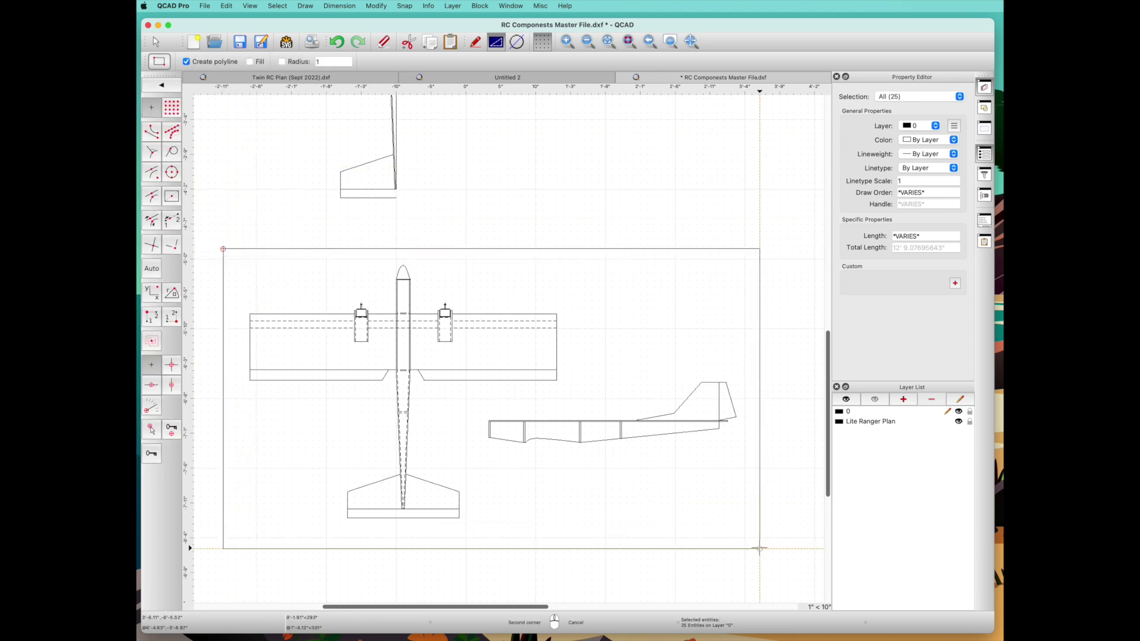
pyautogui.click(759, 541)
pyautogui.rightClick(765, 535)
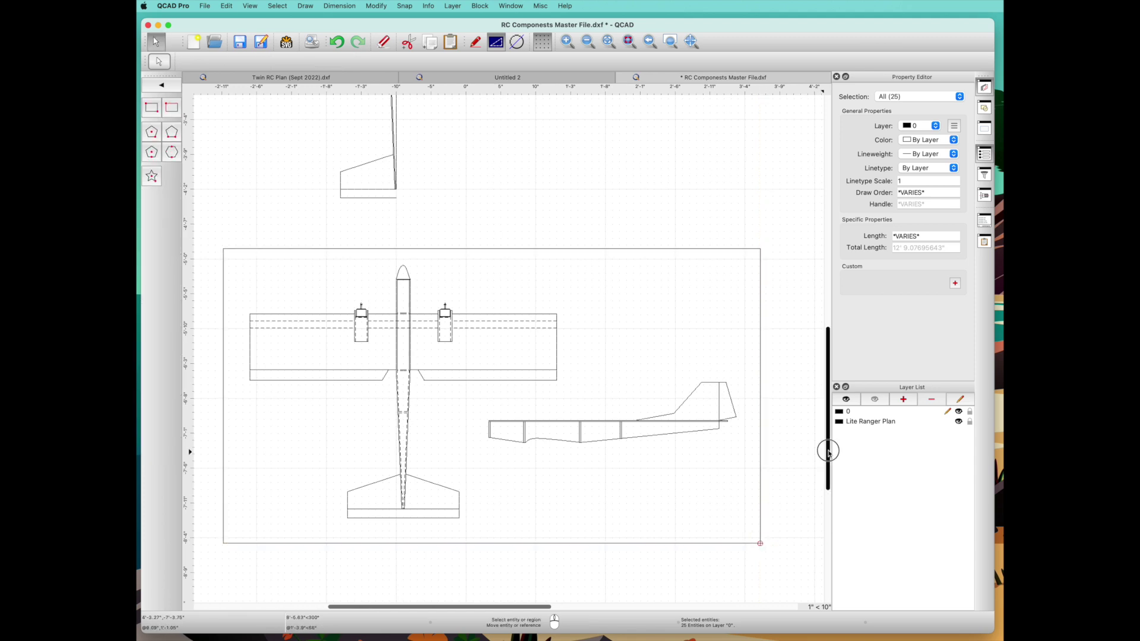
# Select the ruler and Lite Flyer II spec table and copy them.
pyautogui.moveTo(827, 445); pyautogui.dragTo(774, 289)
pyautogui.scroll(3, 606, 327)
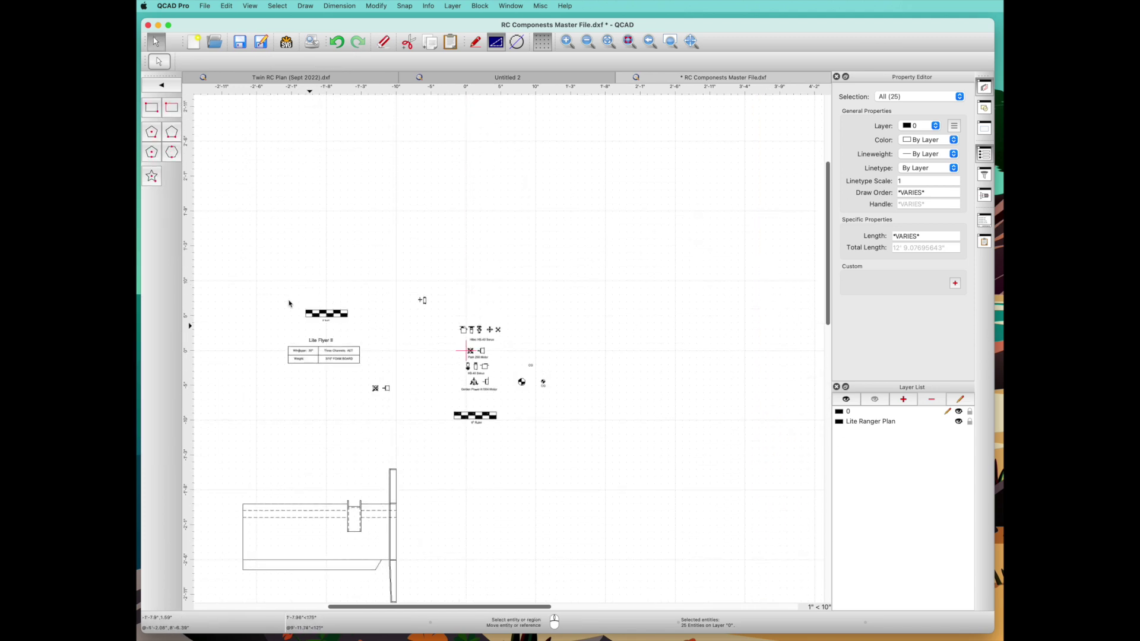
pyautogui.moveTo(262, 289); pyautogui.dragTo(387, 388)
pyautogui.click(205, 6)
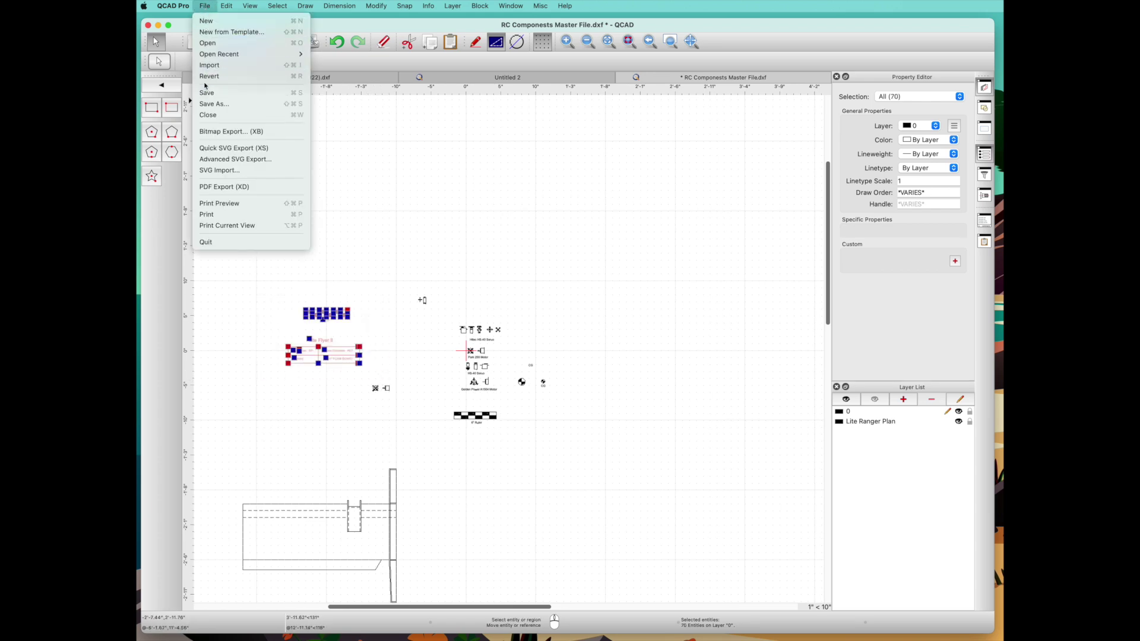
pyautogui.moveTo(223, 7)
pyautogui.click(226, 87)
# Paste the ruler and spec block below the side view, then select the duplicate table.
pyautogui.click(356, 196)
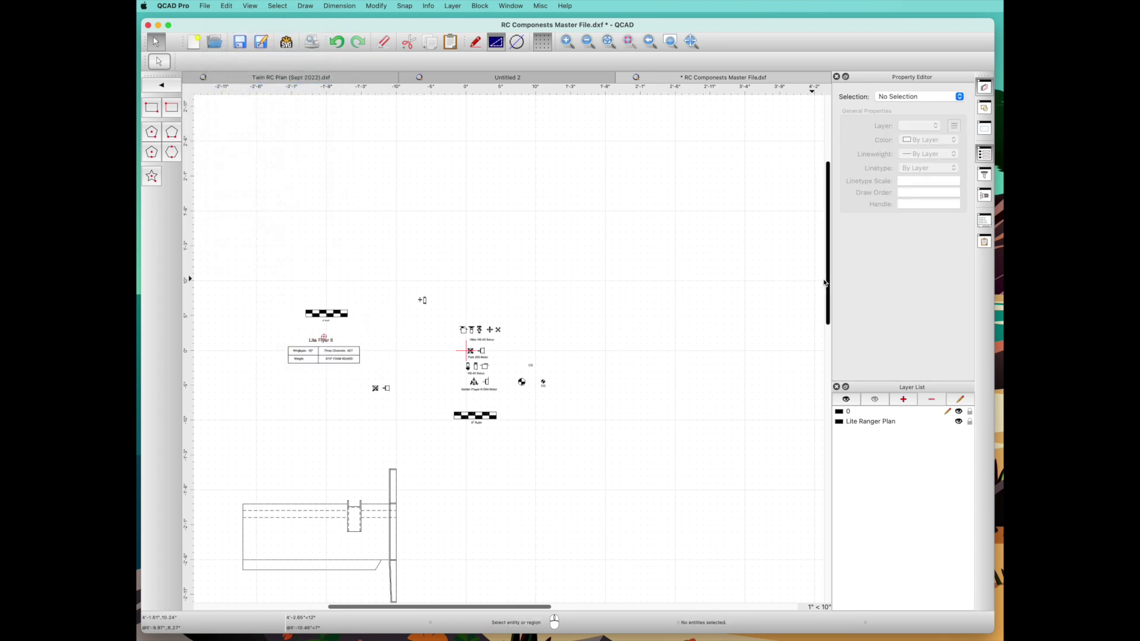
pyautogui.moveTo(827, 244); pyautogui.dragTo(858, 471)
pyautogui.rightClick(636, 259)
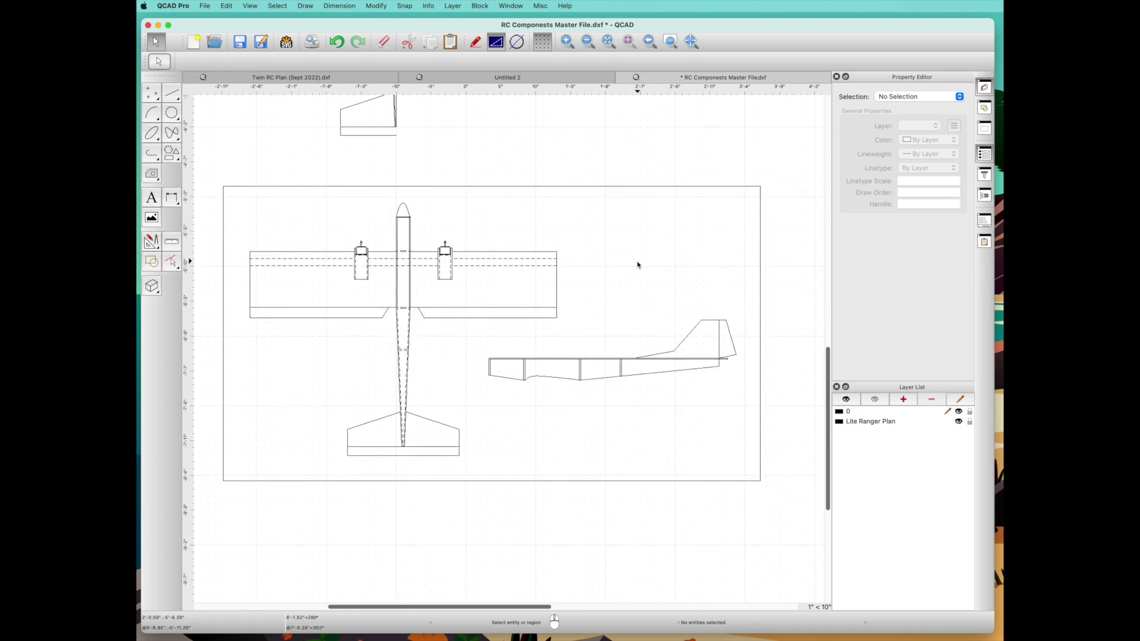
pyautogui.rightClick(636, 259)
pyautogui.click(651, 301)
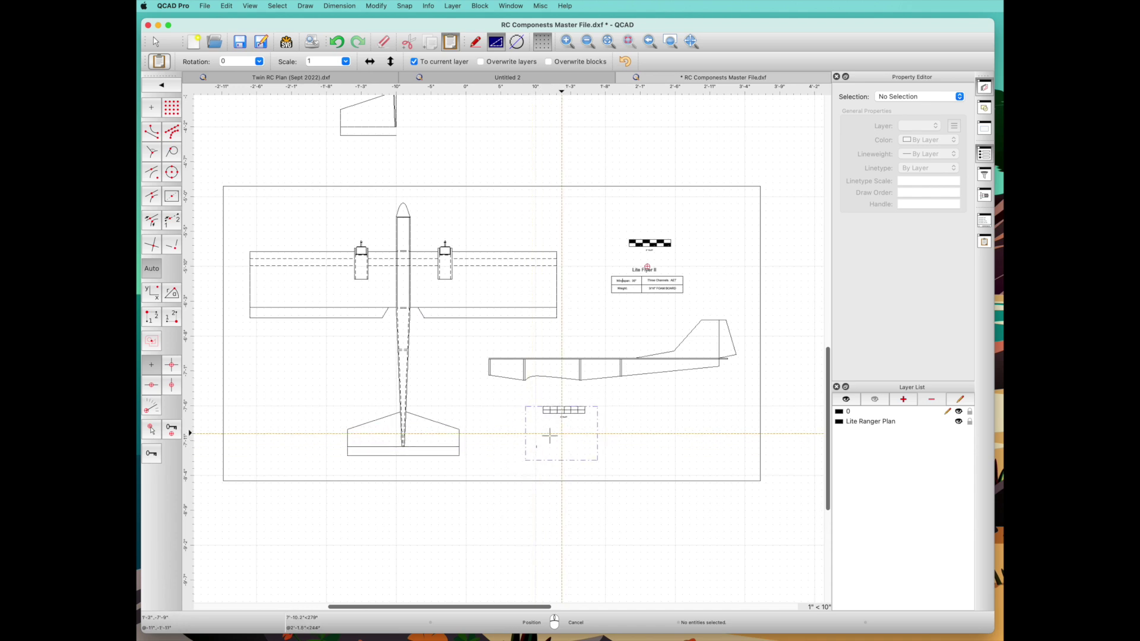
pyautogui.click(514, 434)
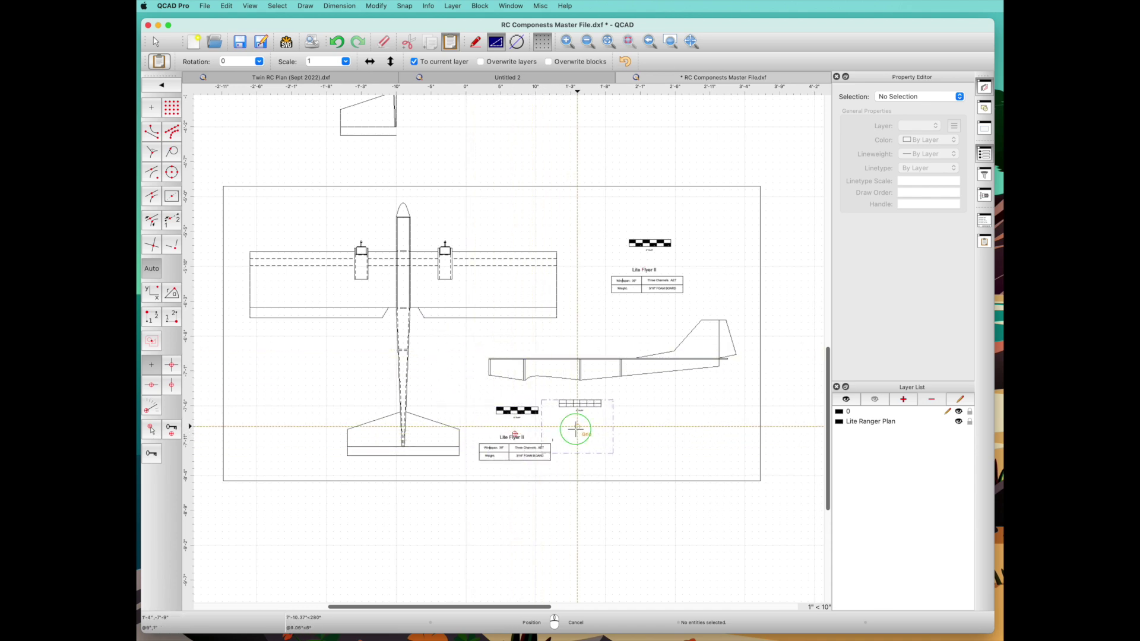
pyautogui.press('Escape')
pyautogui.moveTo(473, 429); pyautogui.dragTo(570, 474)
# Delete the duplicate spec table and zoom in on the spec box.
pyautogui.press('Delete')
pyautogui.scroll(-1, 569, 472)
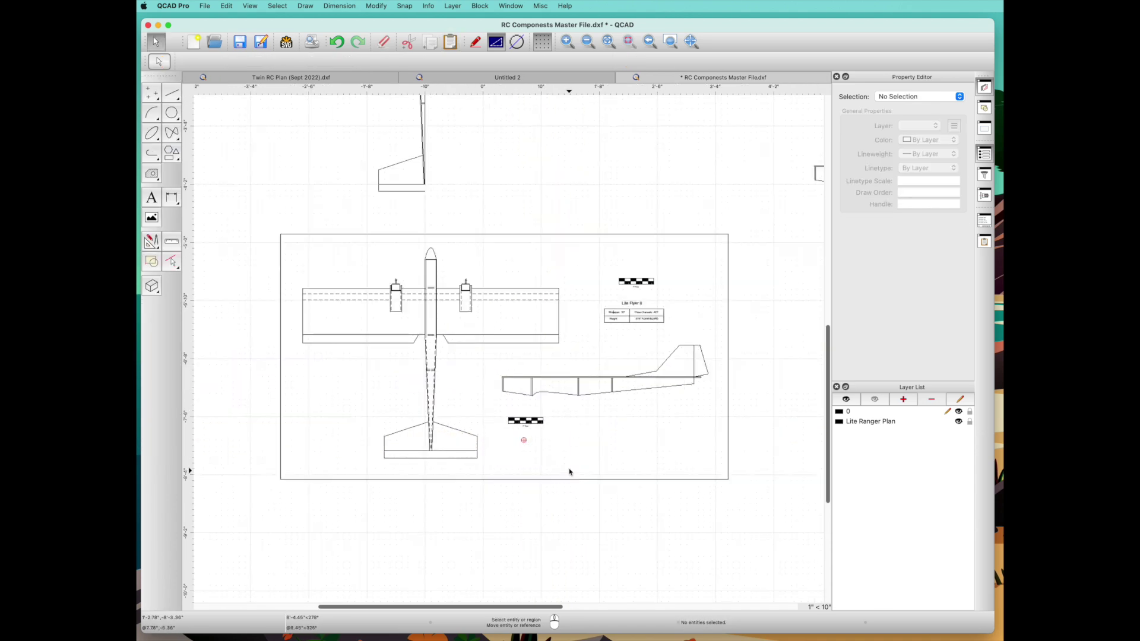
pyautogui.click(670, 41)
pyautogui.moveTo(595, 298); pyautogui.dragTo(694, 348)
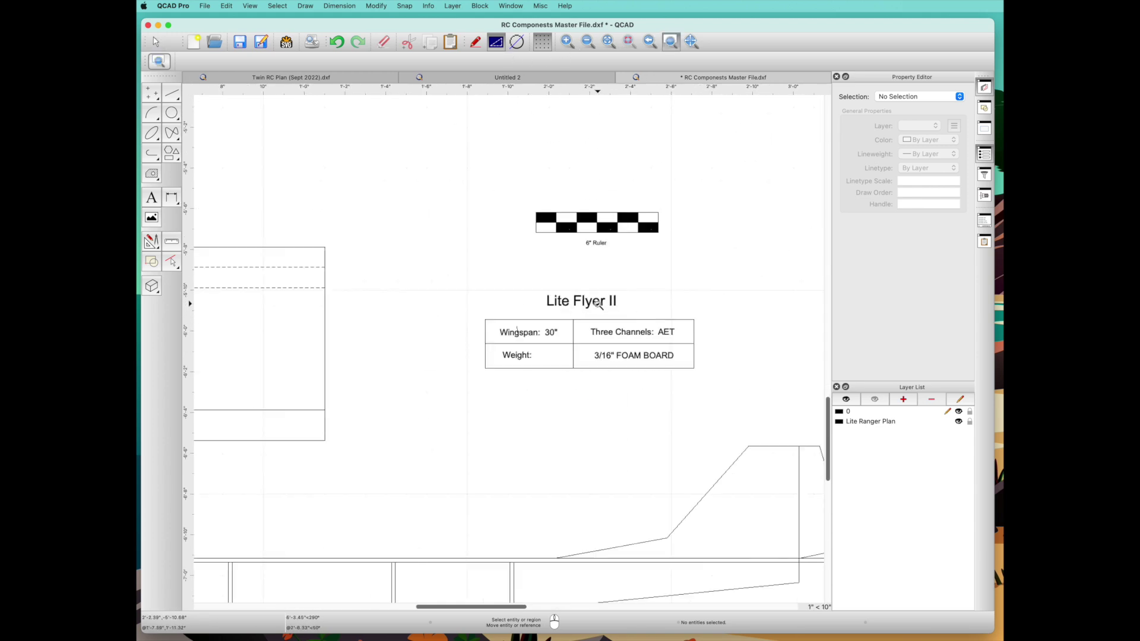
pyautogui.press('Escape')
# Retitle the spec box from Lite Flyer II to Twin Flyer and nudge the title.
pyautogui.doubleClick(594, 305)
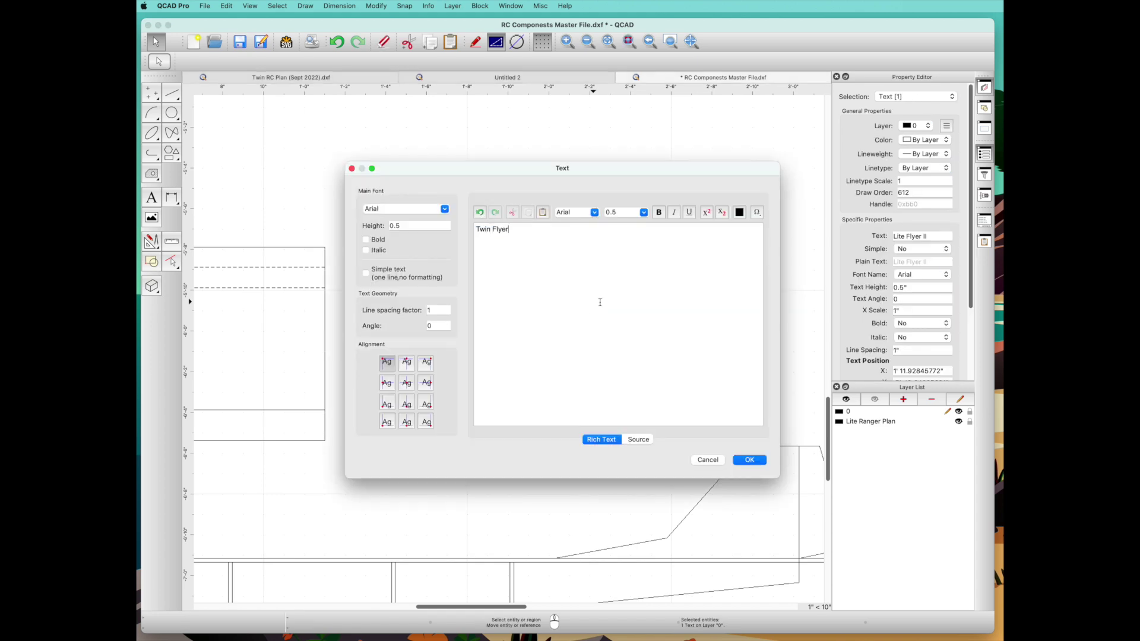
pyautogui.click(402, 225)
pyautogui.click(747, 461)
pyautogui.moveTo(537, 294)
pyautogui.mouseDown()
pyautogui.moveTo(516, 287)
pyautogui.moveTo(519, 303)
pyautogui.moveTo(538, 290)
pyautogui.mouseUp()
pyautogui.click(472, 343)
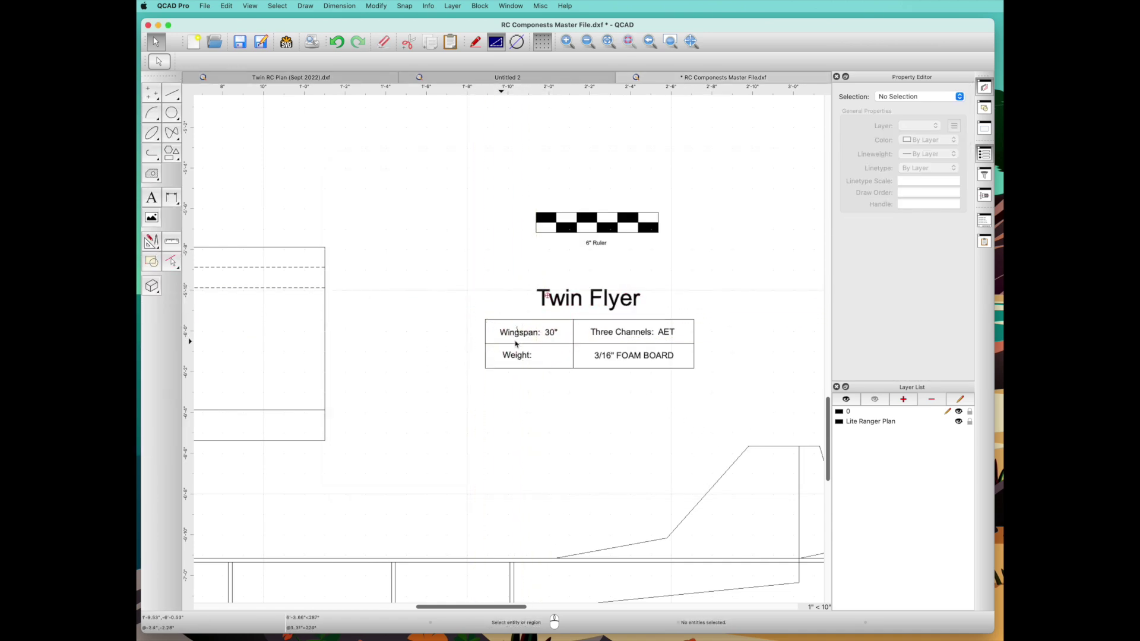
# Change the wingspan entry to 44" and Three Channels: AET to Four Channels.
pyautogui.doubleClick(546, 333)
pyautogui.click(523, 235)
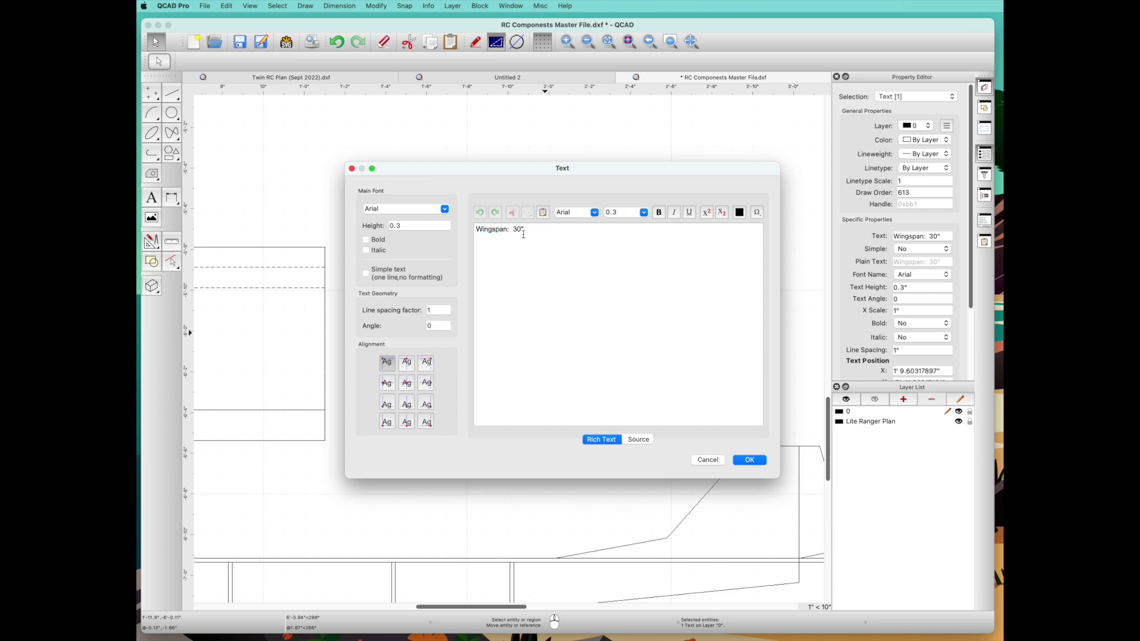
pyautogui.click(752, 462)
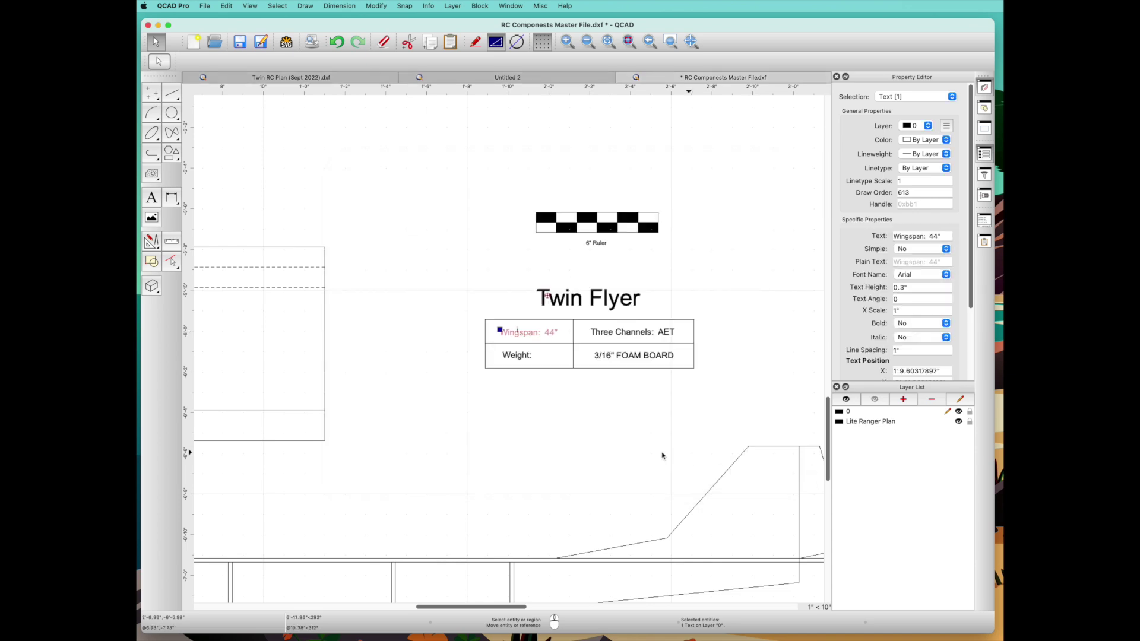
pyautogui.doubleClick(634, 333)
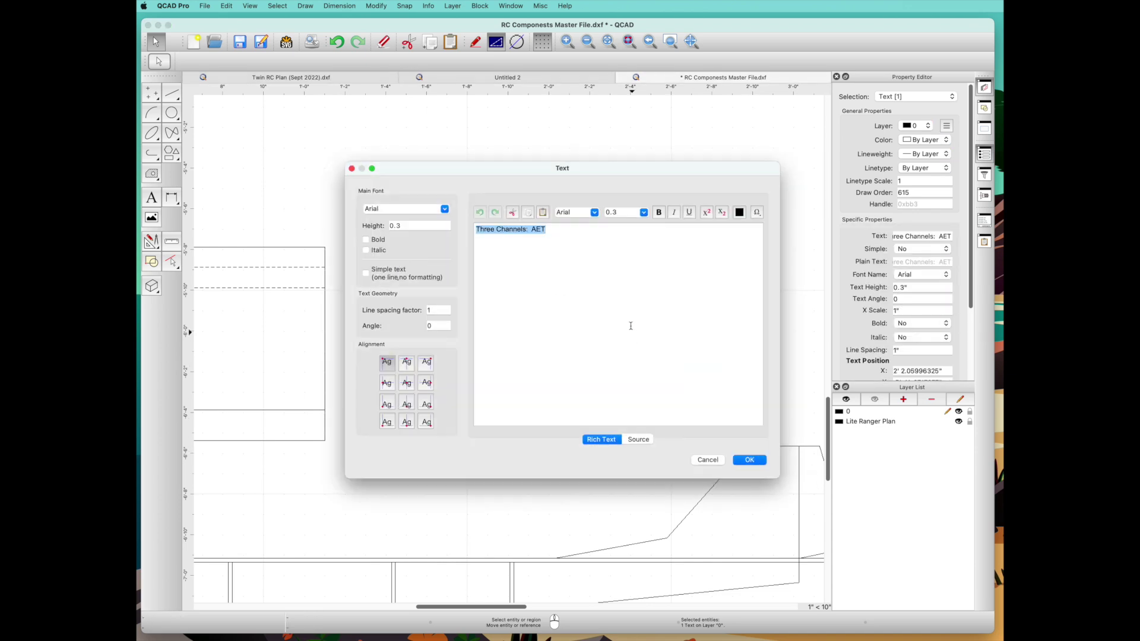
pyautogui.write('Fou')
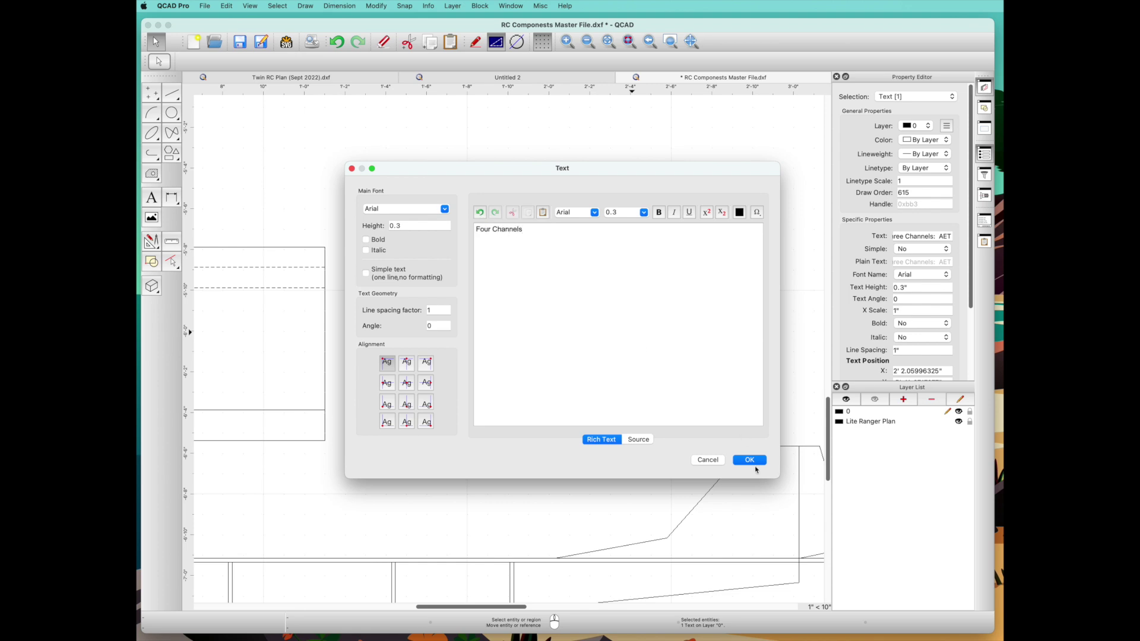
pyautogui.click(751, 461)
pyautogui.click(596, 454)
pyautogui.scroll(-5, 596, 453)
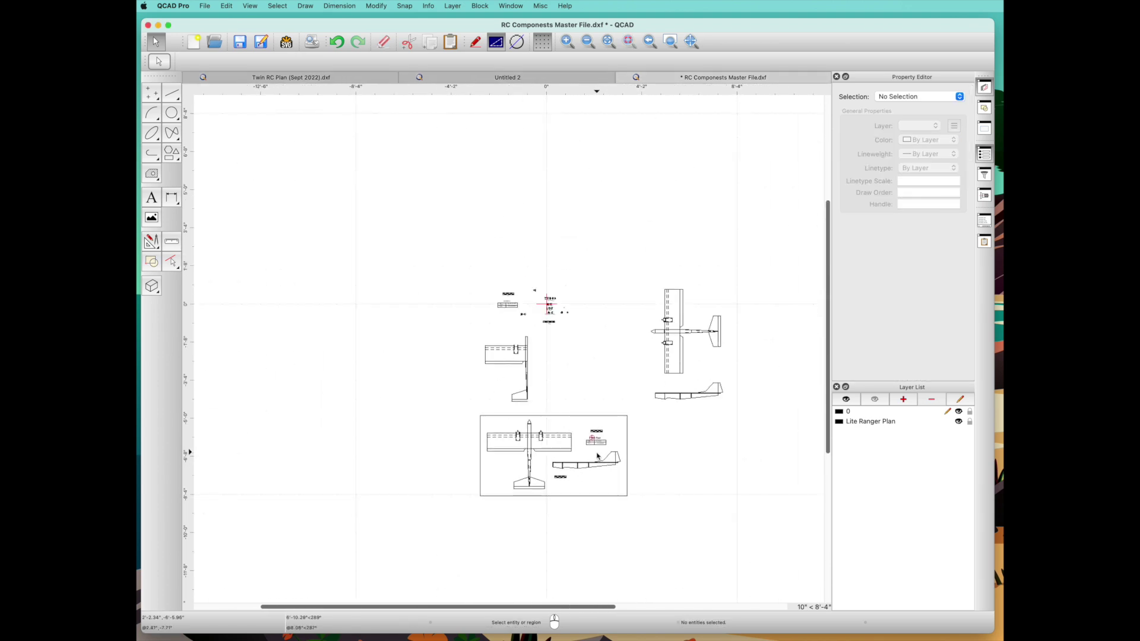
pyautogui.scroll(5, 597, 456)
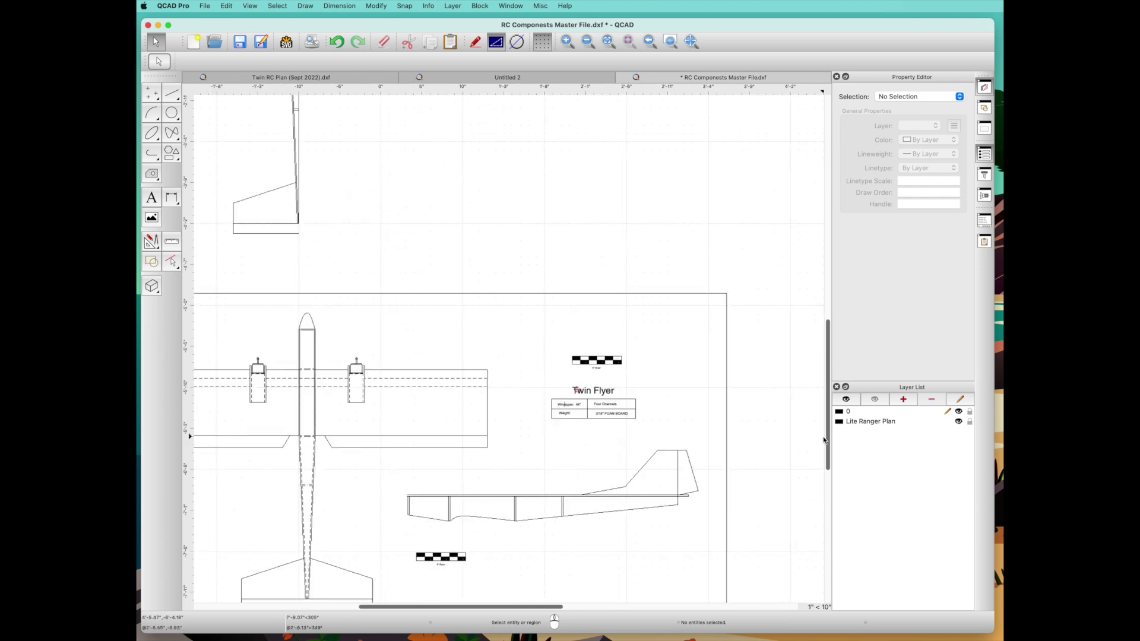
pyautogui.moveTo(828, 440); pyautogui.dragTo(827, 492)
pyautogui.moveTo(476, 605); pyautogui.dragTo(442, 605)
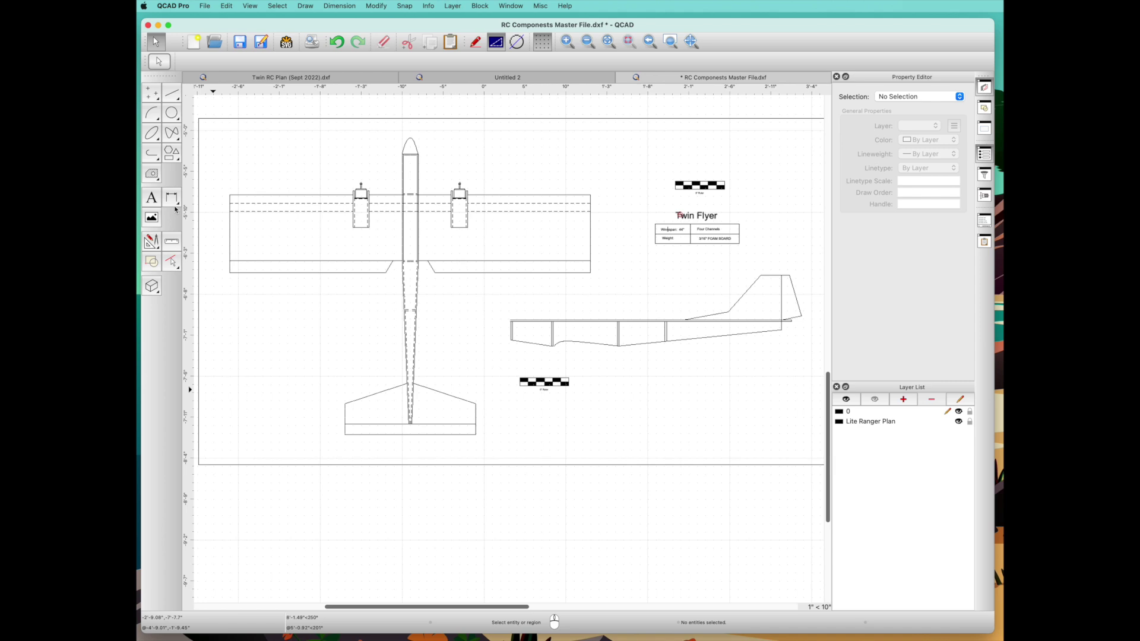
# Zoom to the fuselage nose and draw a leader from the nose curve with a horizontal tail.
pyautogui.press('z')
pyautogui.press('w')
pyautogui.moveTo(368, 122); pyautogui.dragTo(451, 188)
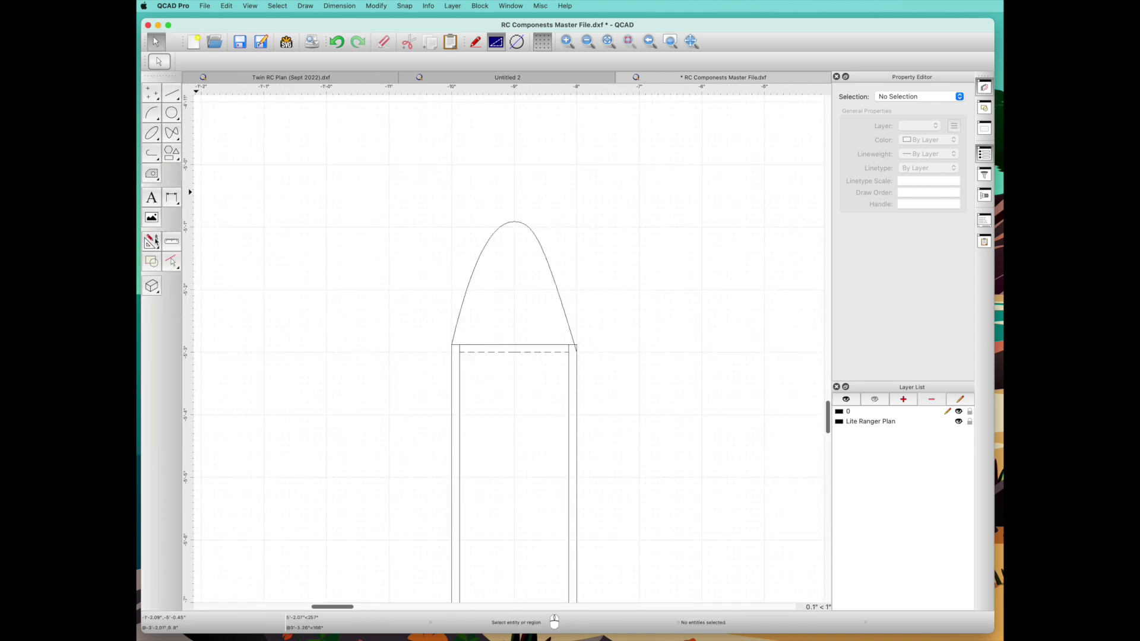
pyautogui.click(152, 241)
pyautogui.click(152, 249)
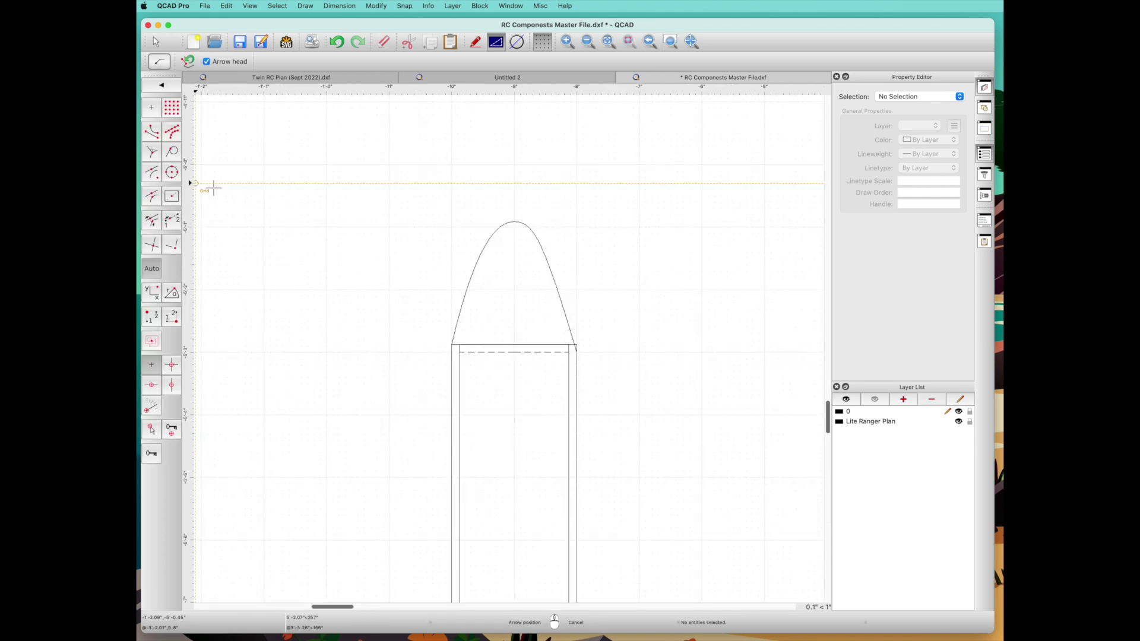
pyautogui.click(552, 270)
pyautogui.click(658, 189)
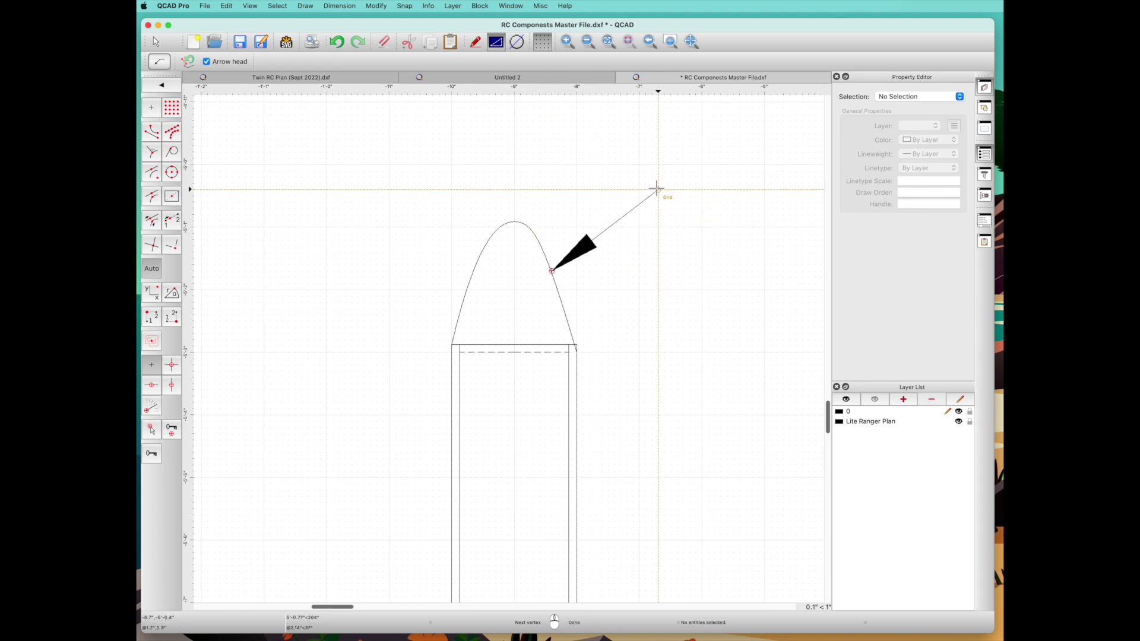
pyautogui.click(764, 190)
pyautogui.rightClick(764, 189)
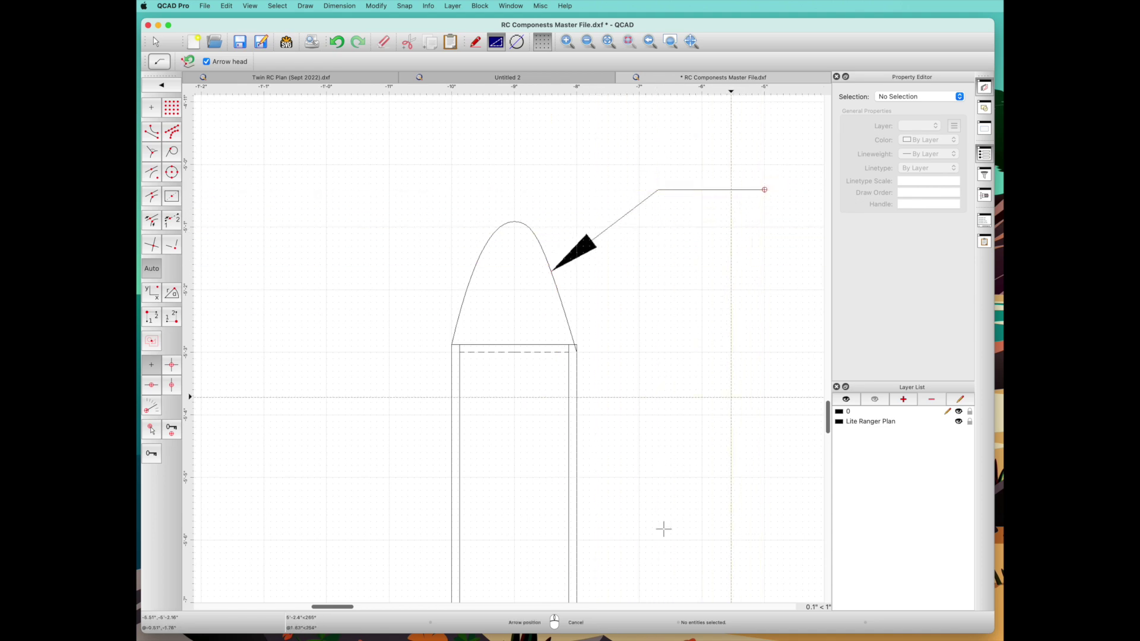
pyautogui.moveTo(344, 607); pyautogui.dragTo(368, 607)
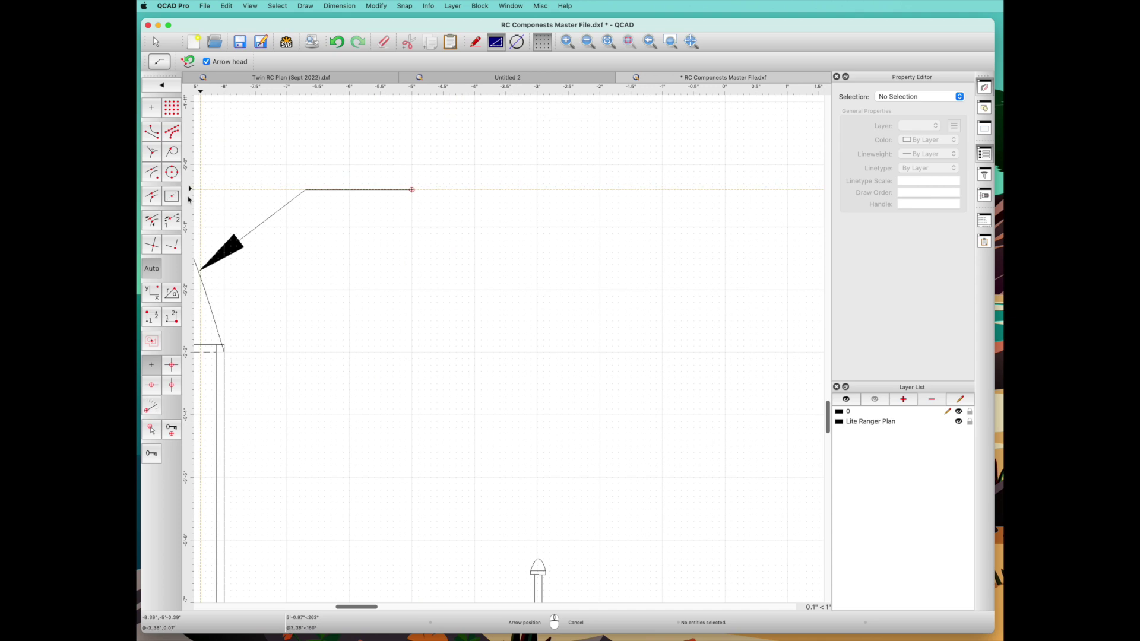
pyautogui.click(157, 42)
# Add the text label 'Nose Cone' at the leader's tail.
pyautogui.click(152, 198)
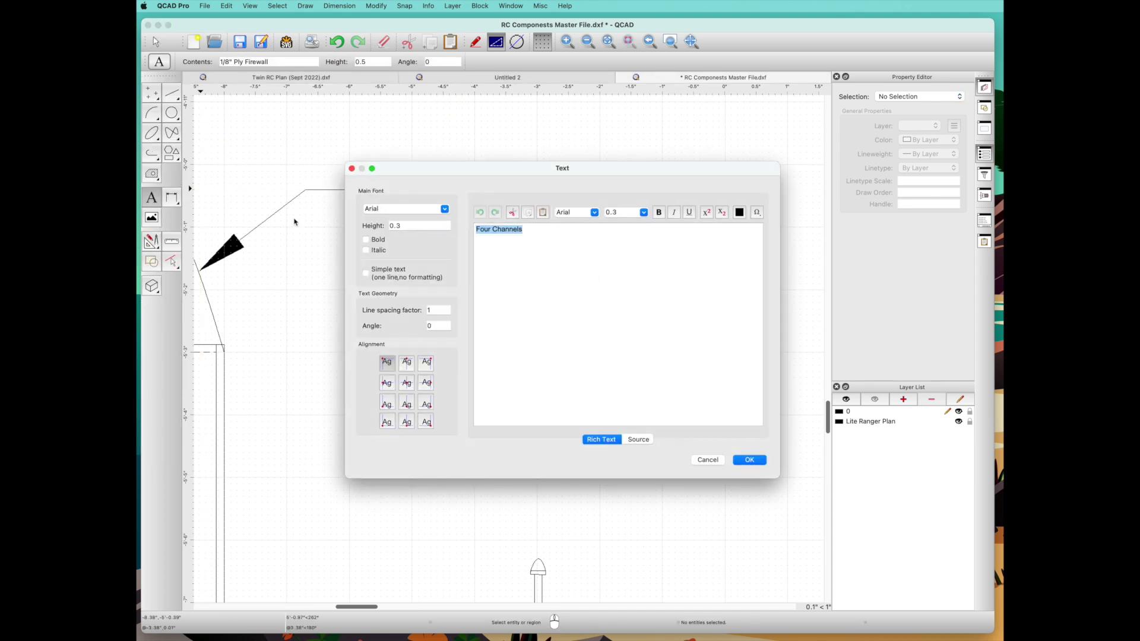
pyautogui.write('Nose Cone')
pyautogui.click(749, 460)
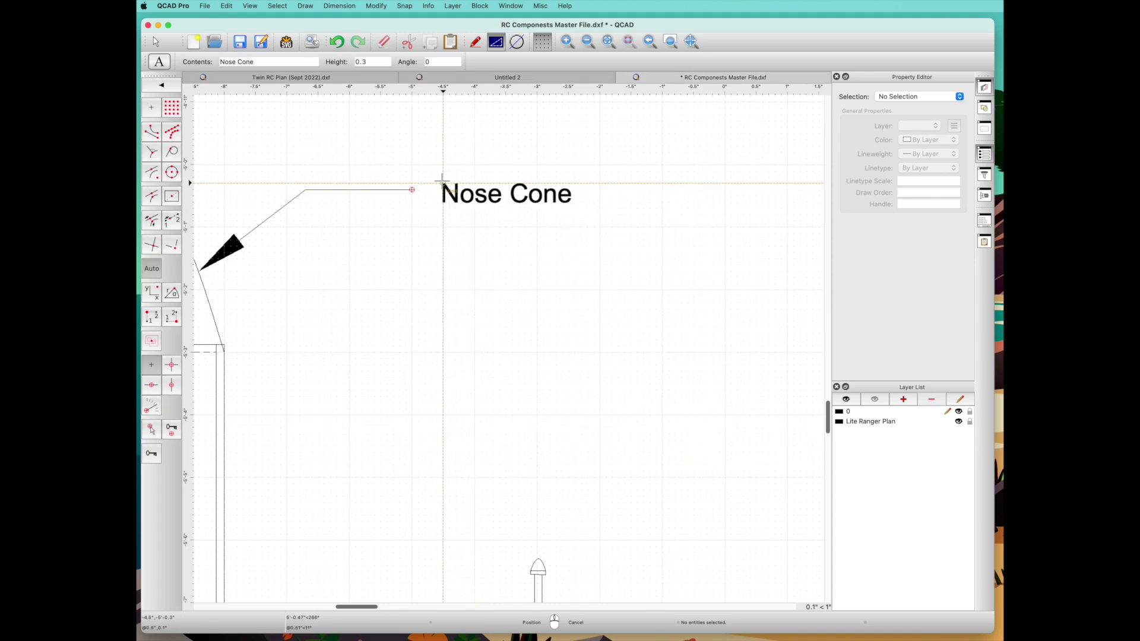
pyautogui.click(441, 180)
pyautogui.rightClick(441, 180)
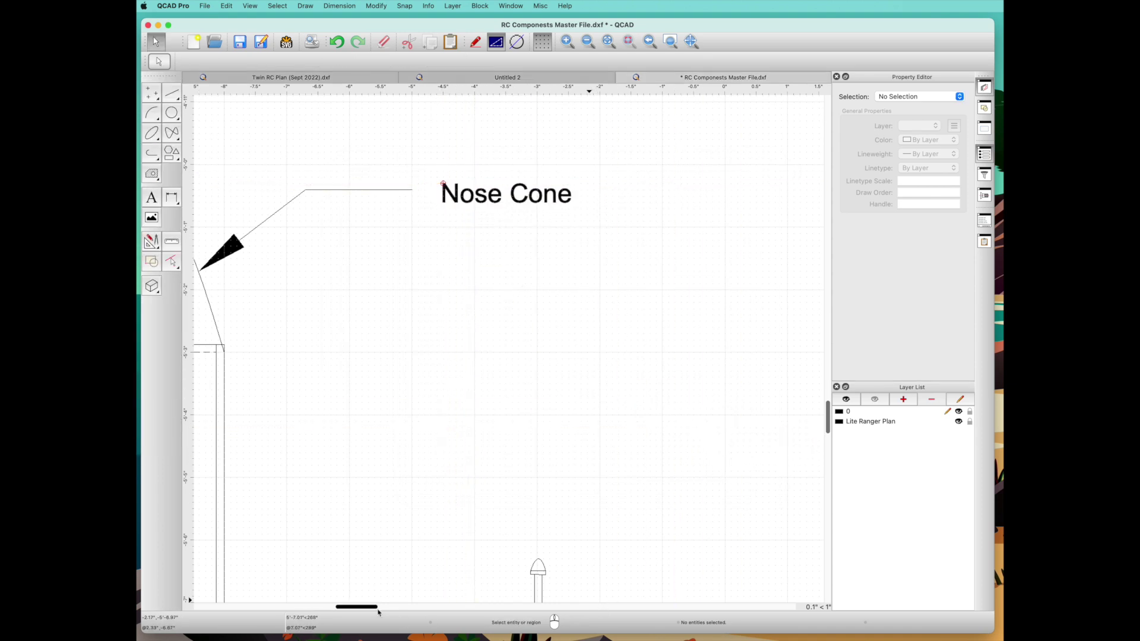
pyautogui.scroll(-3, 356, 602)
pyautogui.hscroll(2, 402, 509)
pyautogui.scroll(-3, 403, 509)
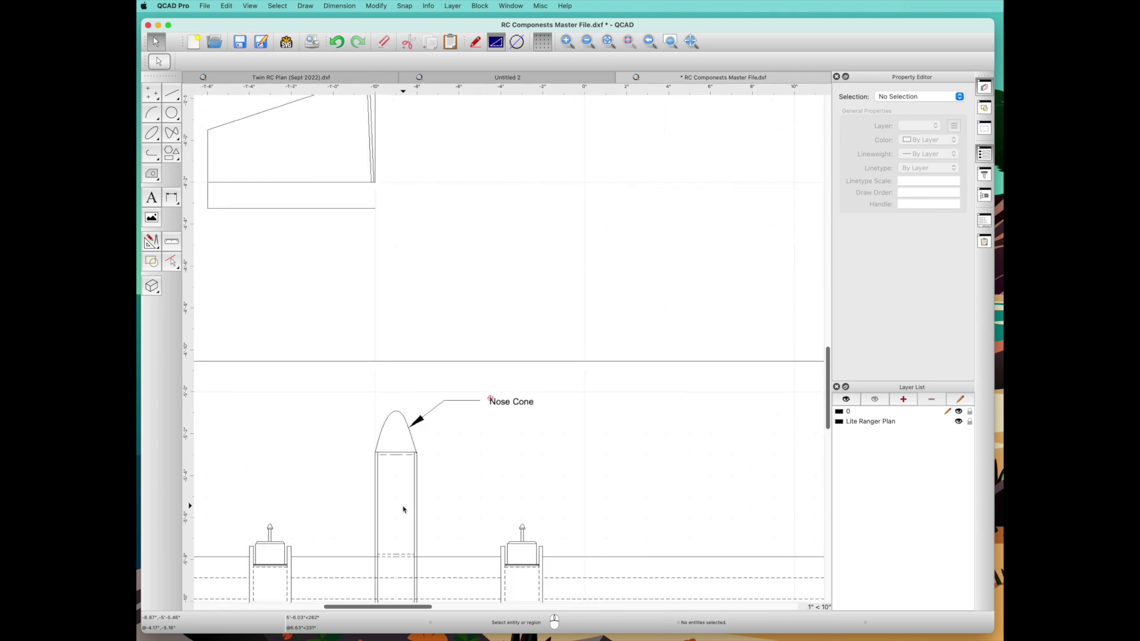
pyautogui.moveTo(828, 389)
pyautogui.mouseDown()
pyautogui.moveTo(829, 429)
pyautogui.moveTo(840, 434)
pyautogui.mouseUp()
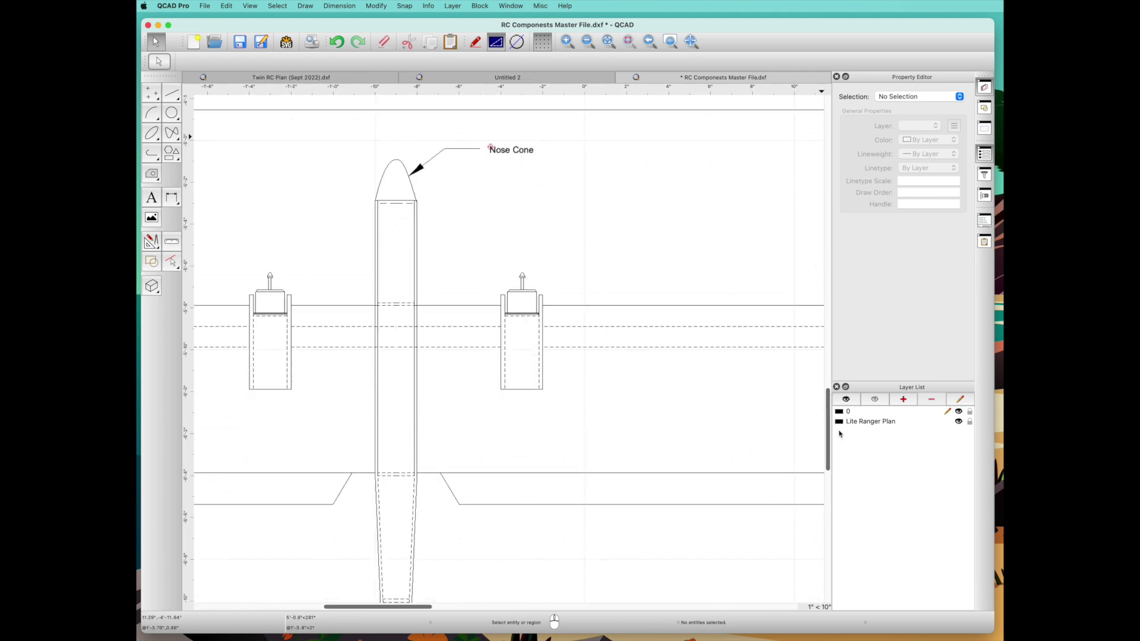